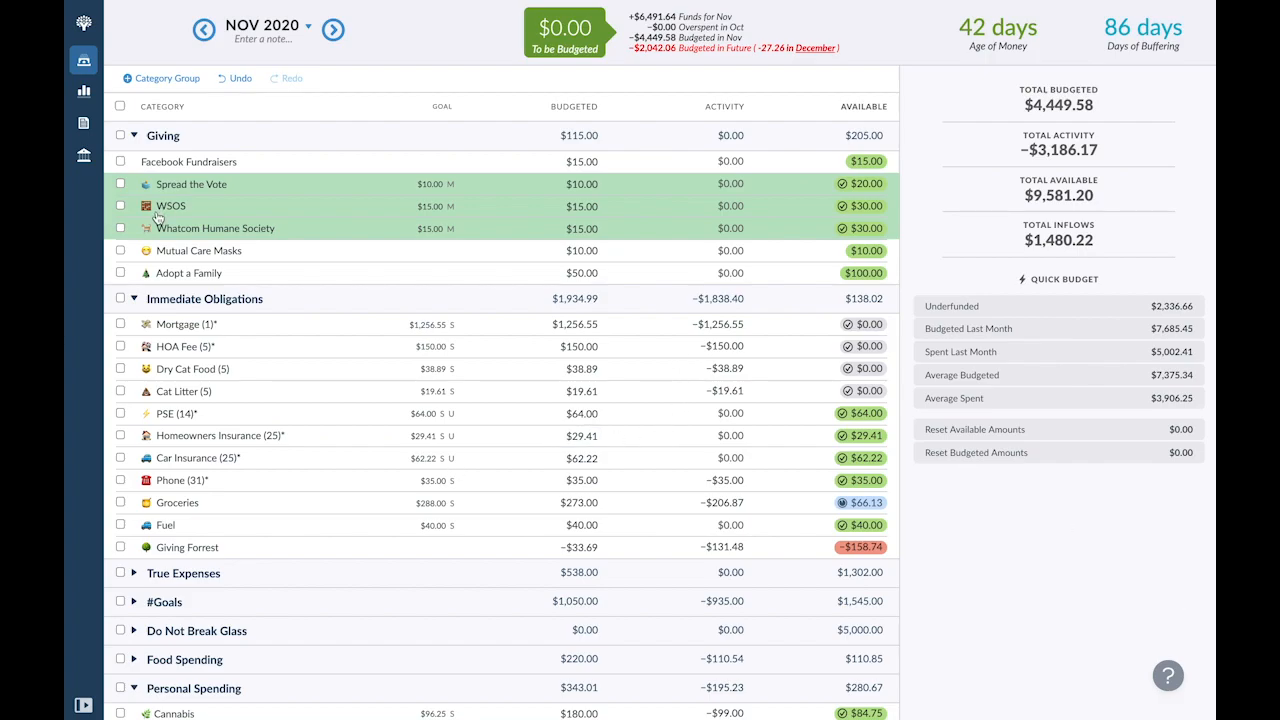
Open the Spending Totals report, limit its timeframe to October 2020, and inspect the category slices
left_click(85, 96)
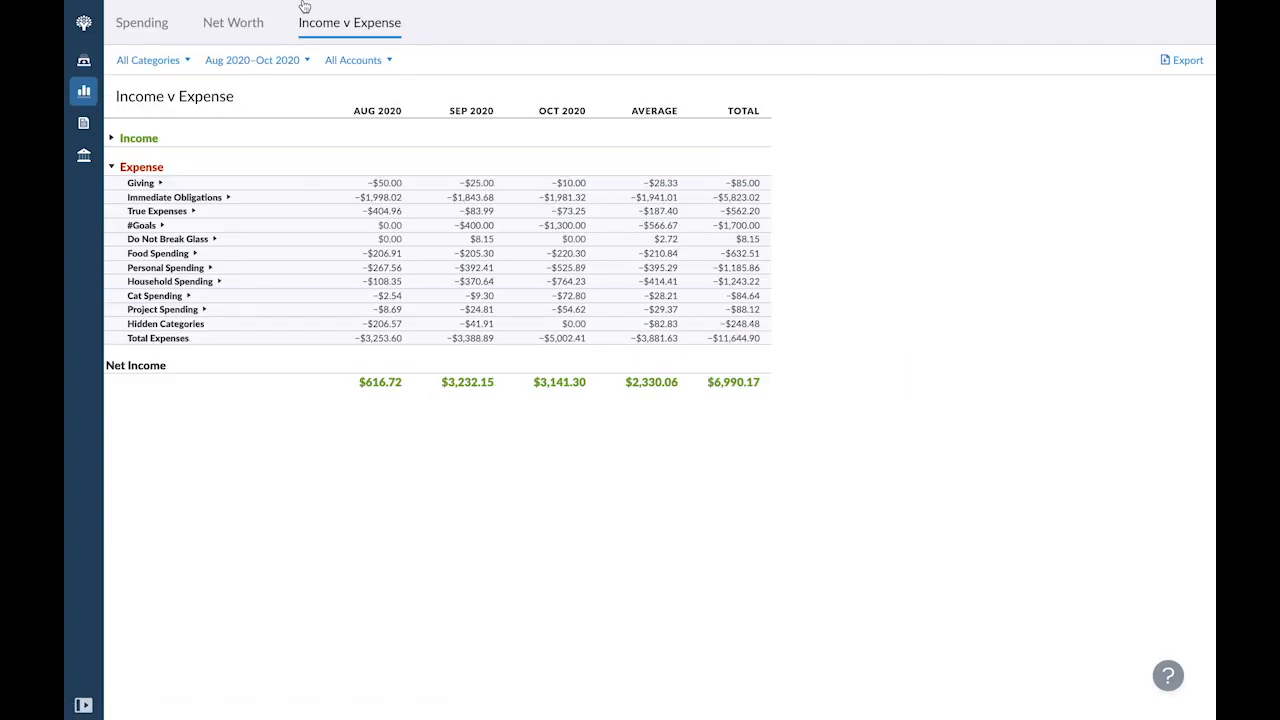
left_click(145, 28)
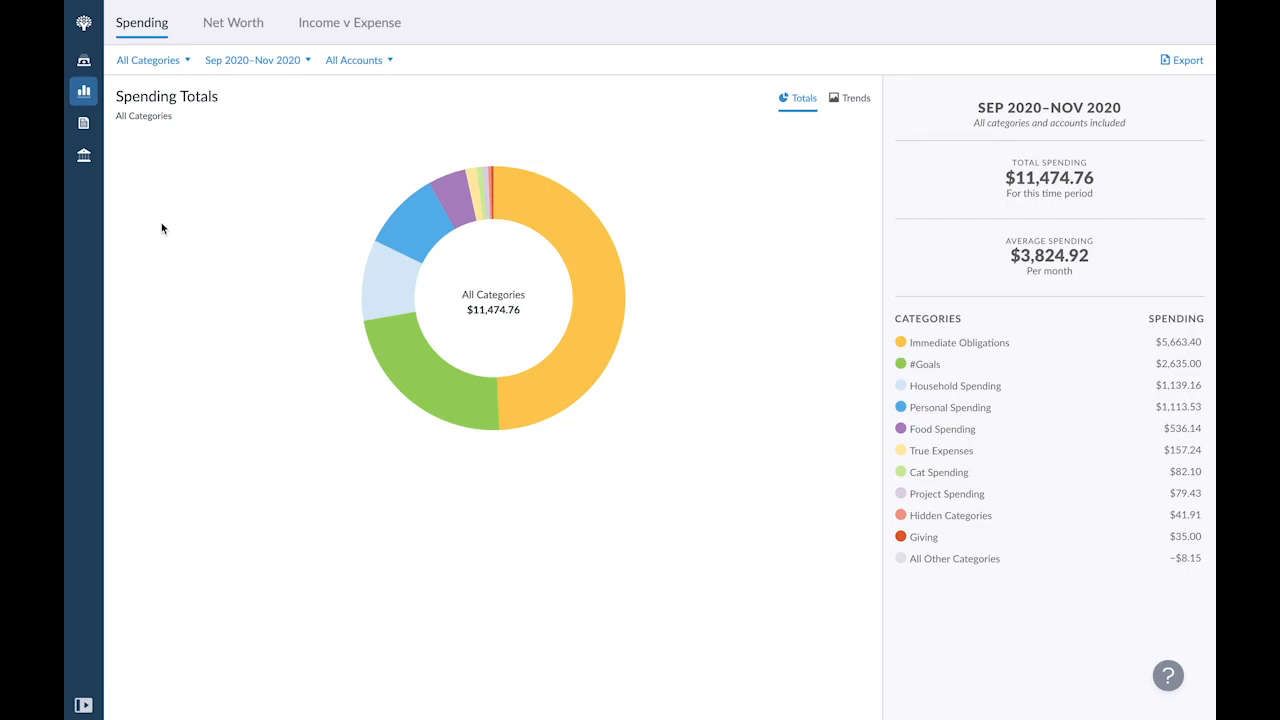
left_click(249, 62)
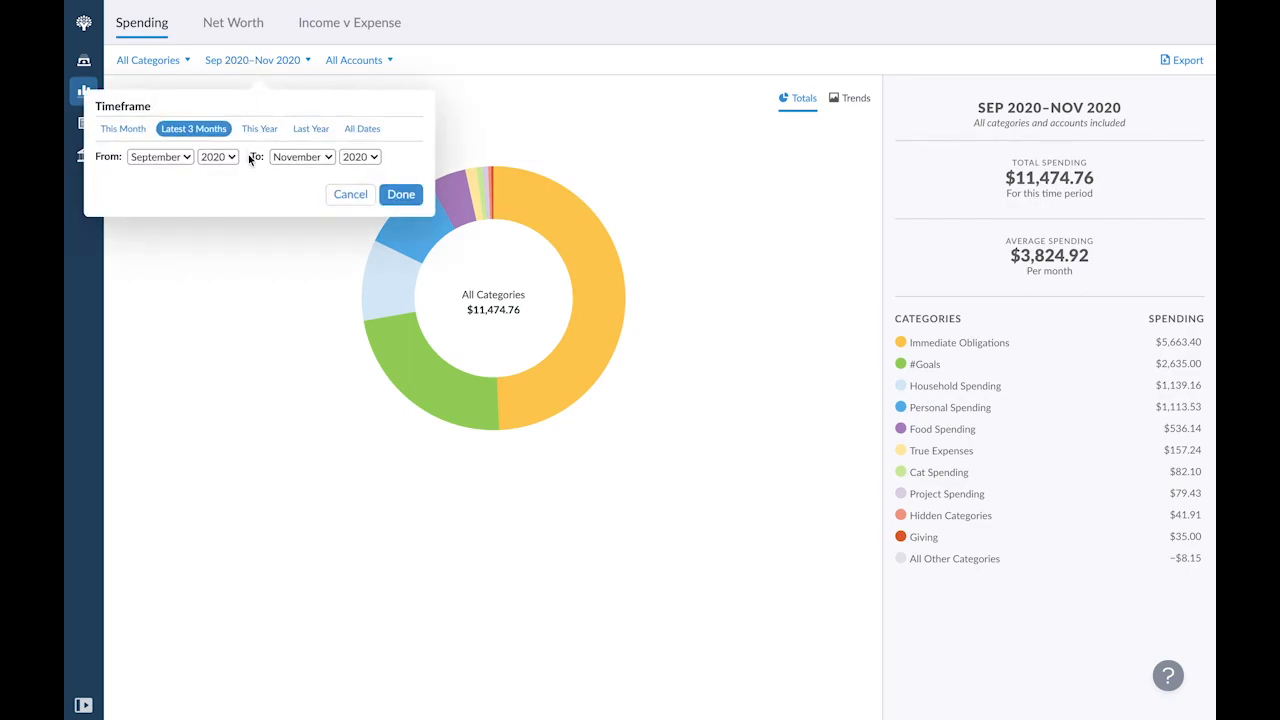
left_click(176, 160)
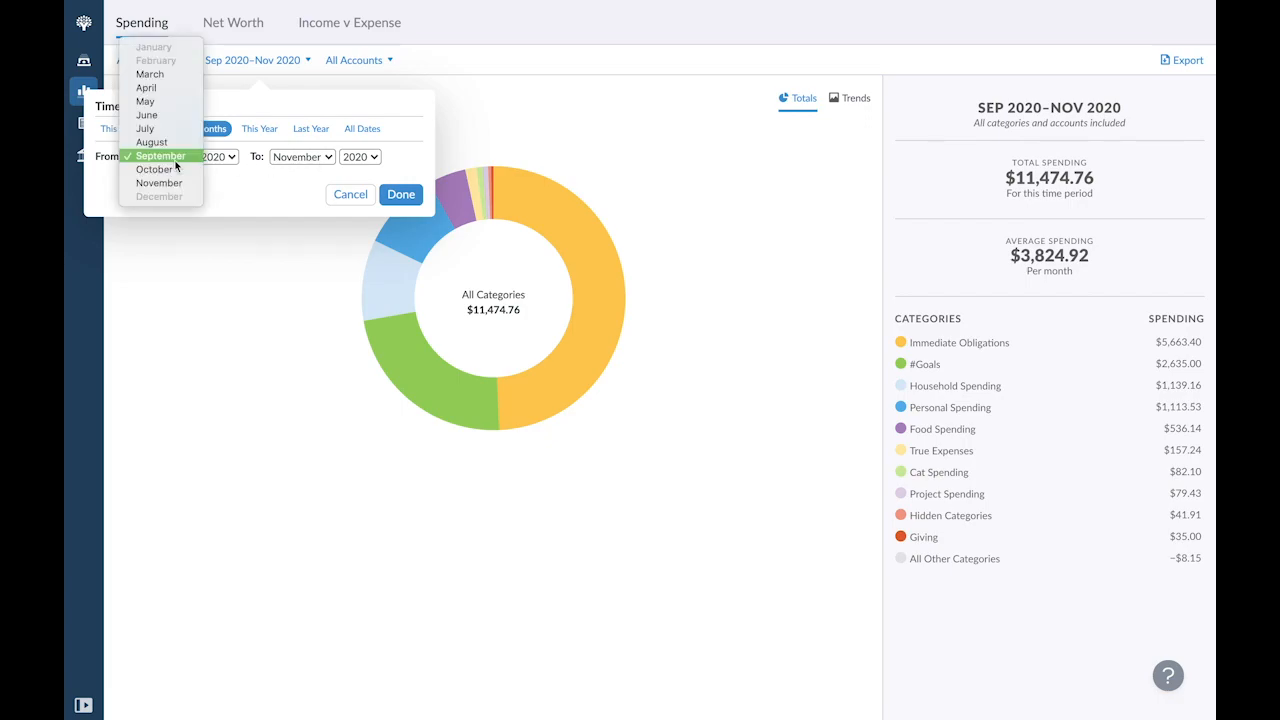
left_click(170, 169)
left_click(298, 157)
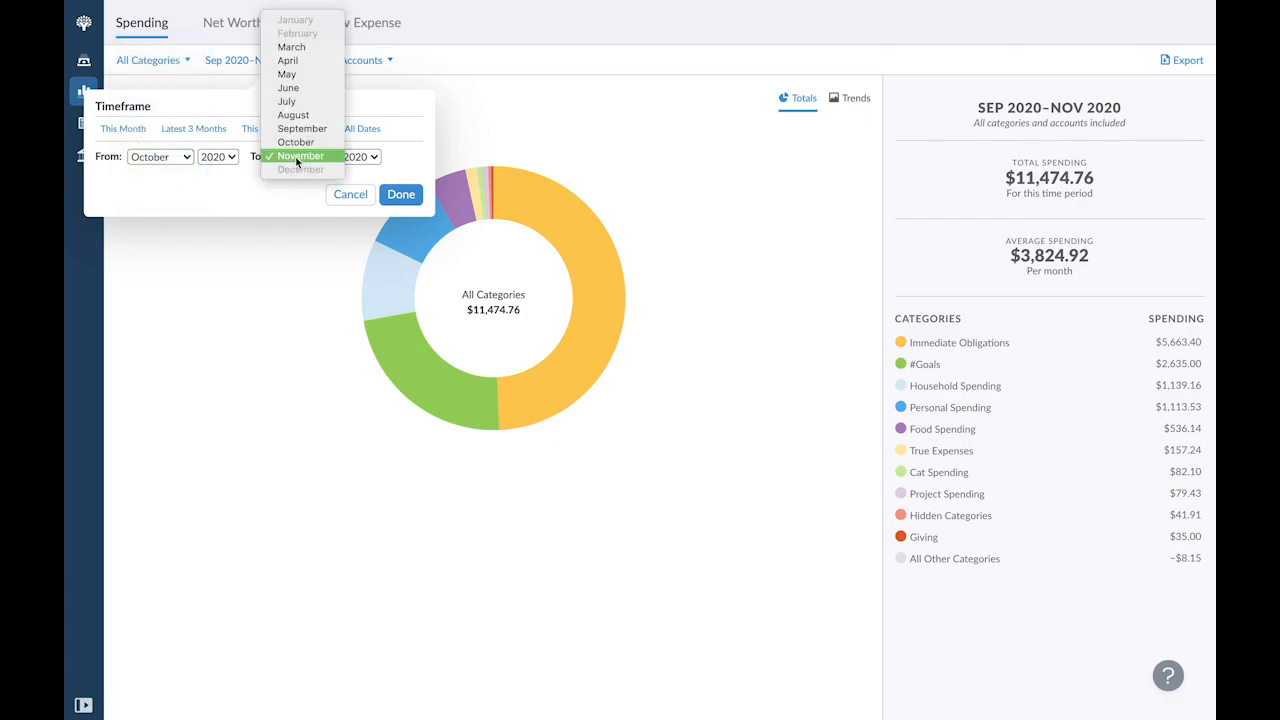
left_click(294, 144)
left_click(401, 194)
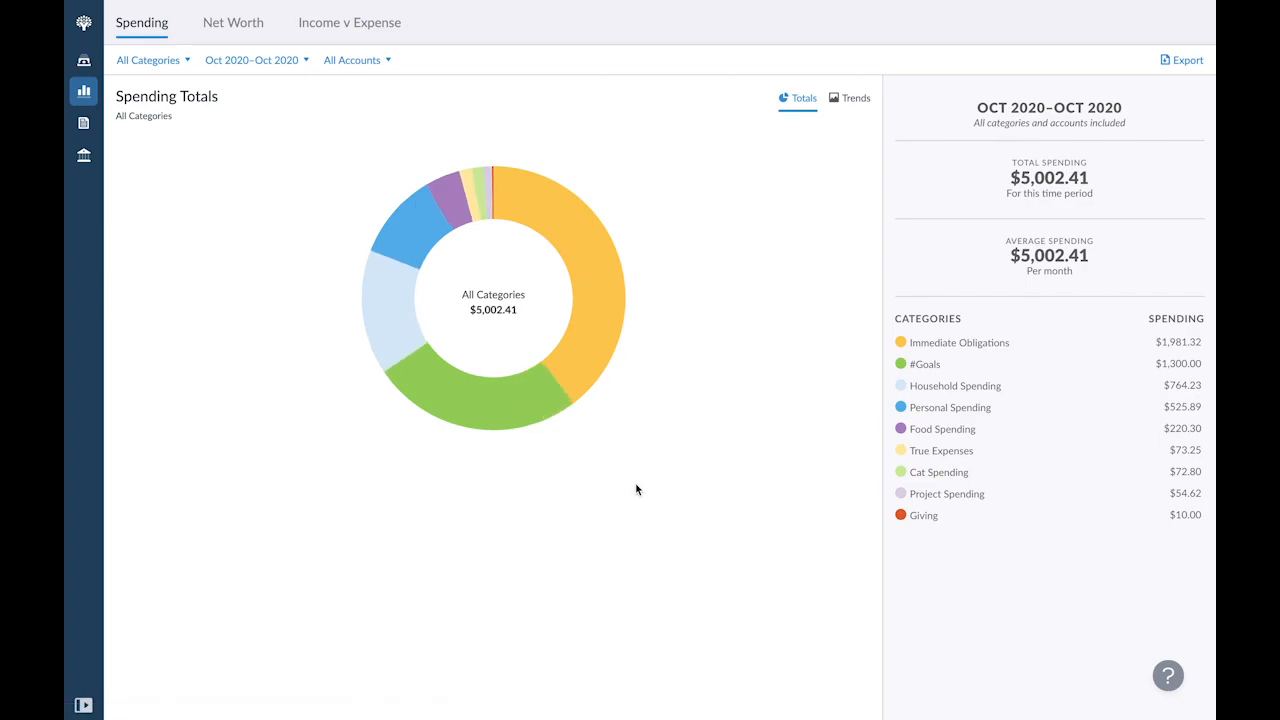
mouse_move(600, 342)
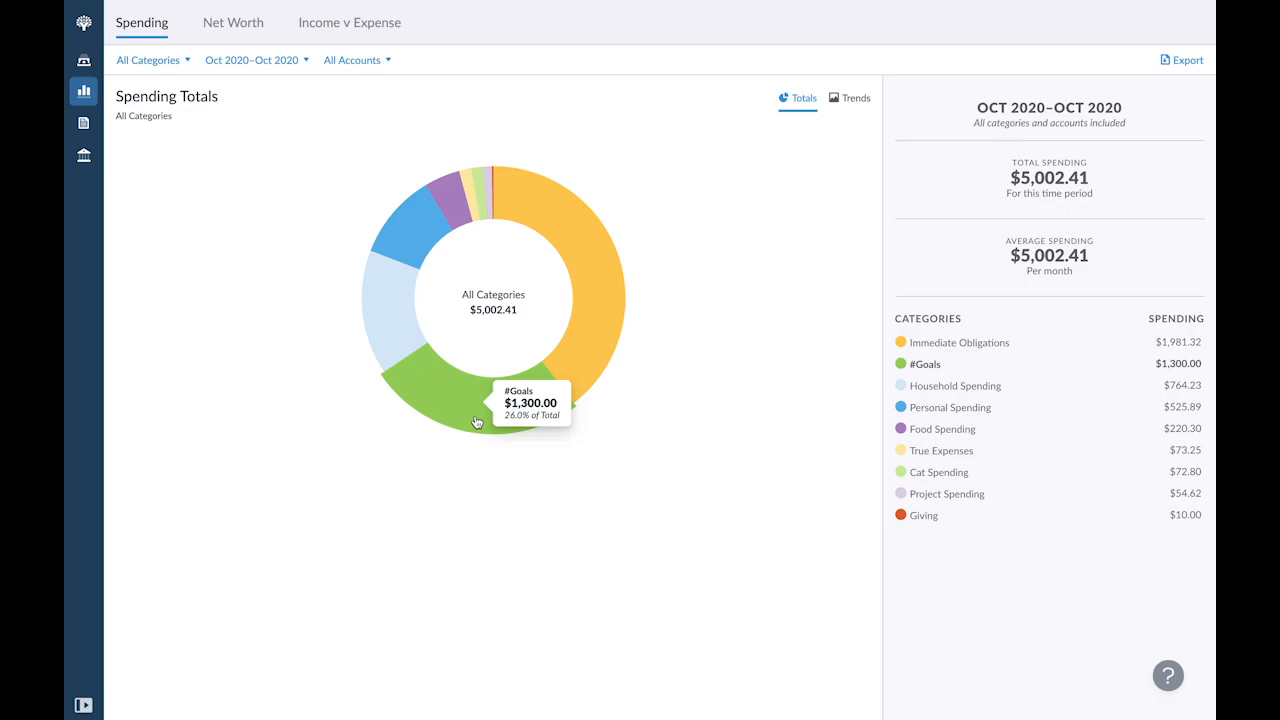
mouse_move(380, 312)
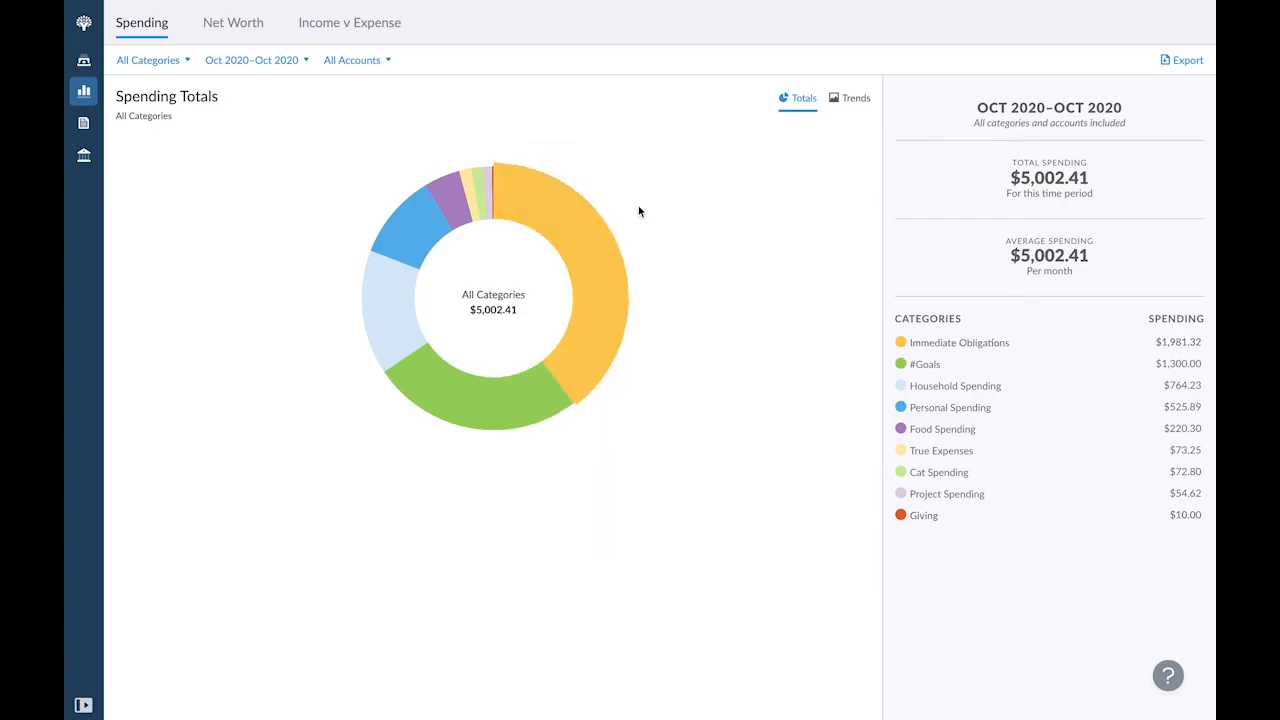
Switch the spending report to Trends and set its timeframe from August 2020 to October 2020
left_click(836, 106)
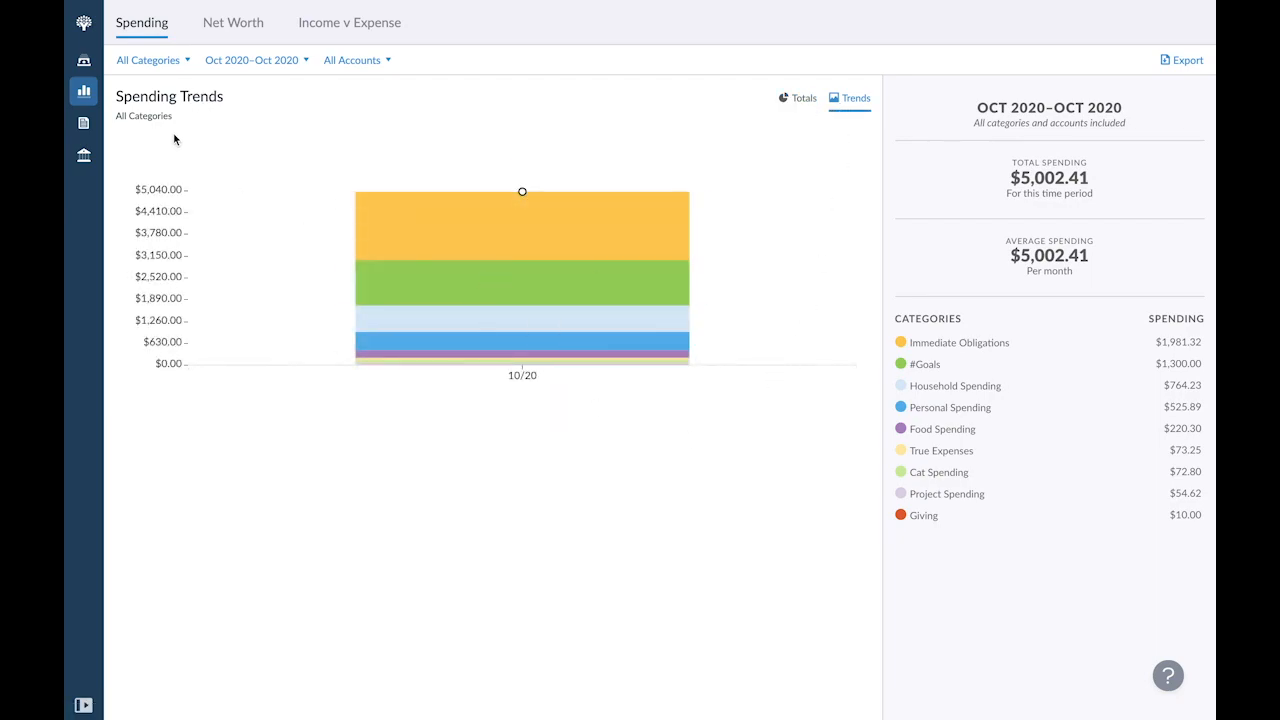
left_click(246, 62)
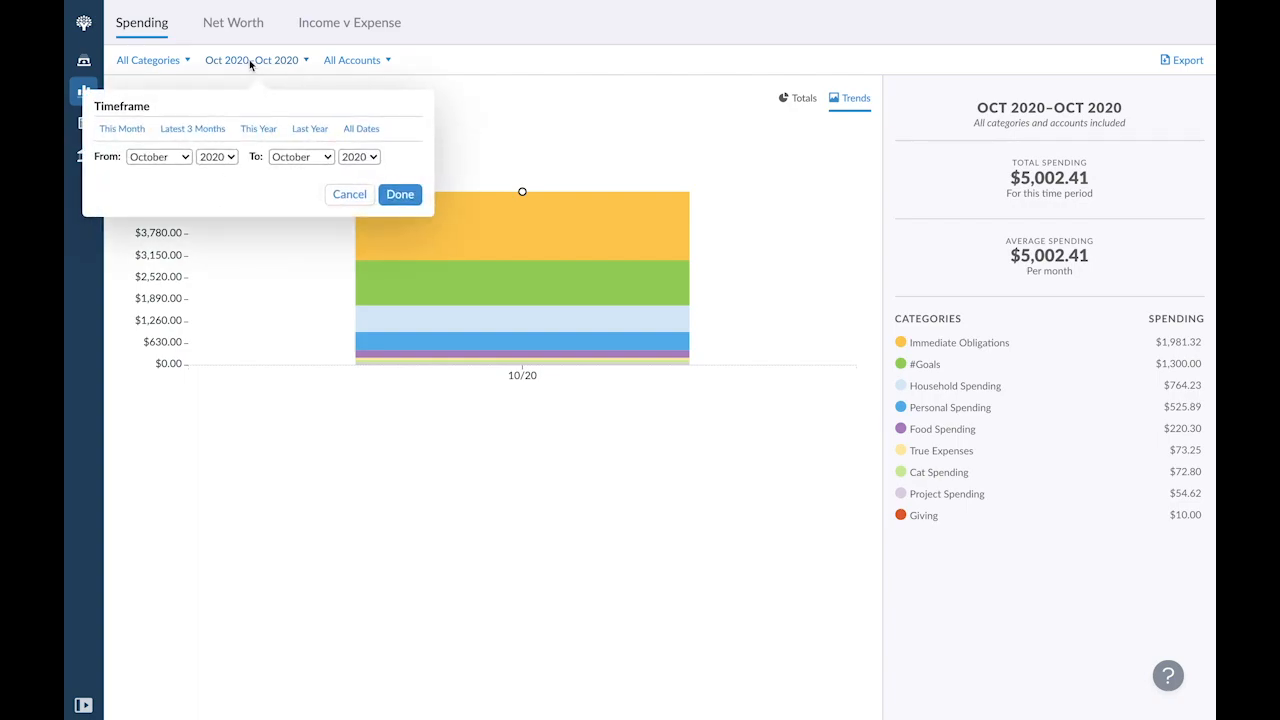
left_click(175, 133)
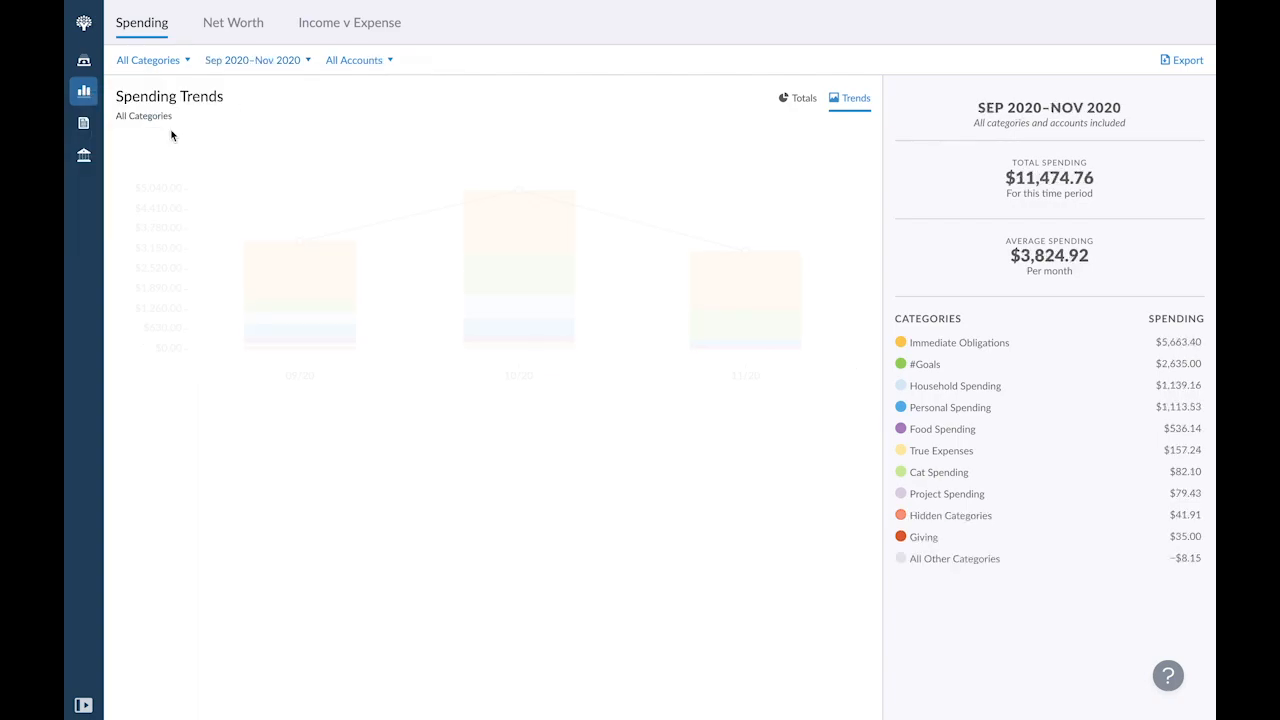
left_click(274, 63)
left_click(300, 157)
left_click(294, 146)
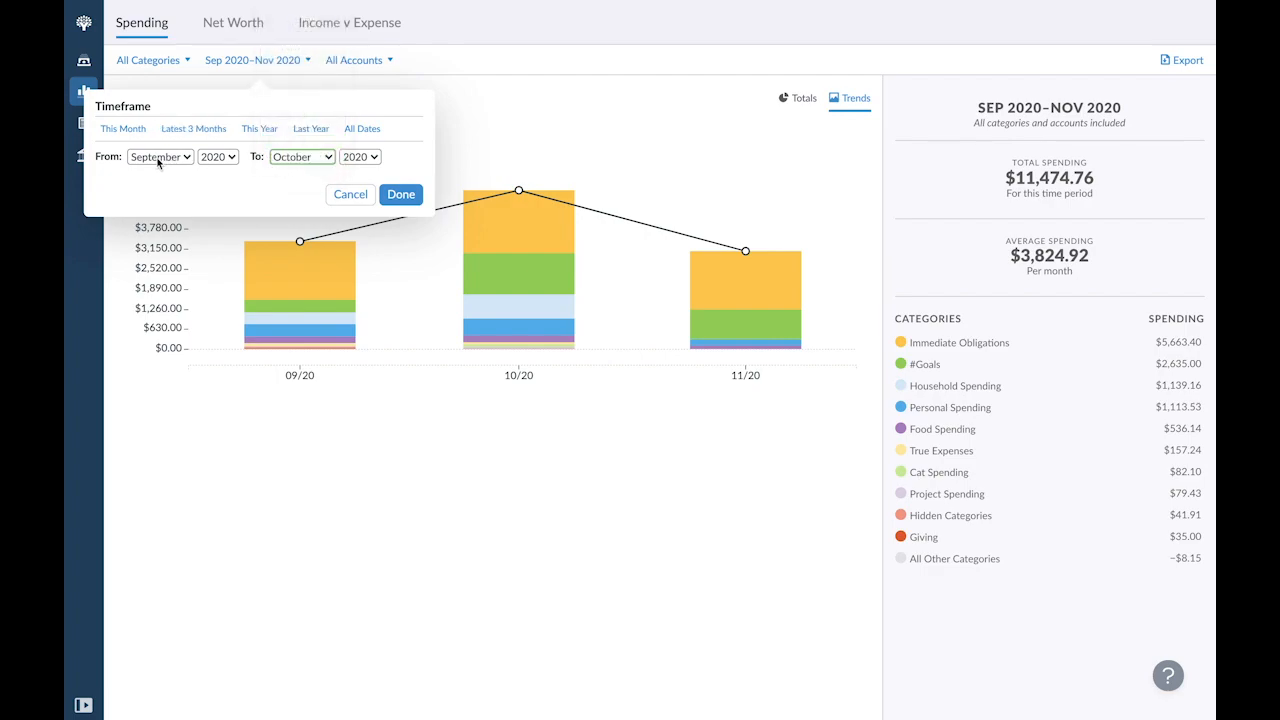
left_click(160, 157)
left_click(150, 143)
left_click(393, 193)
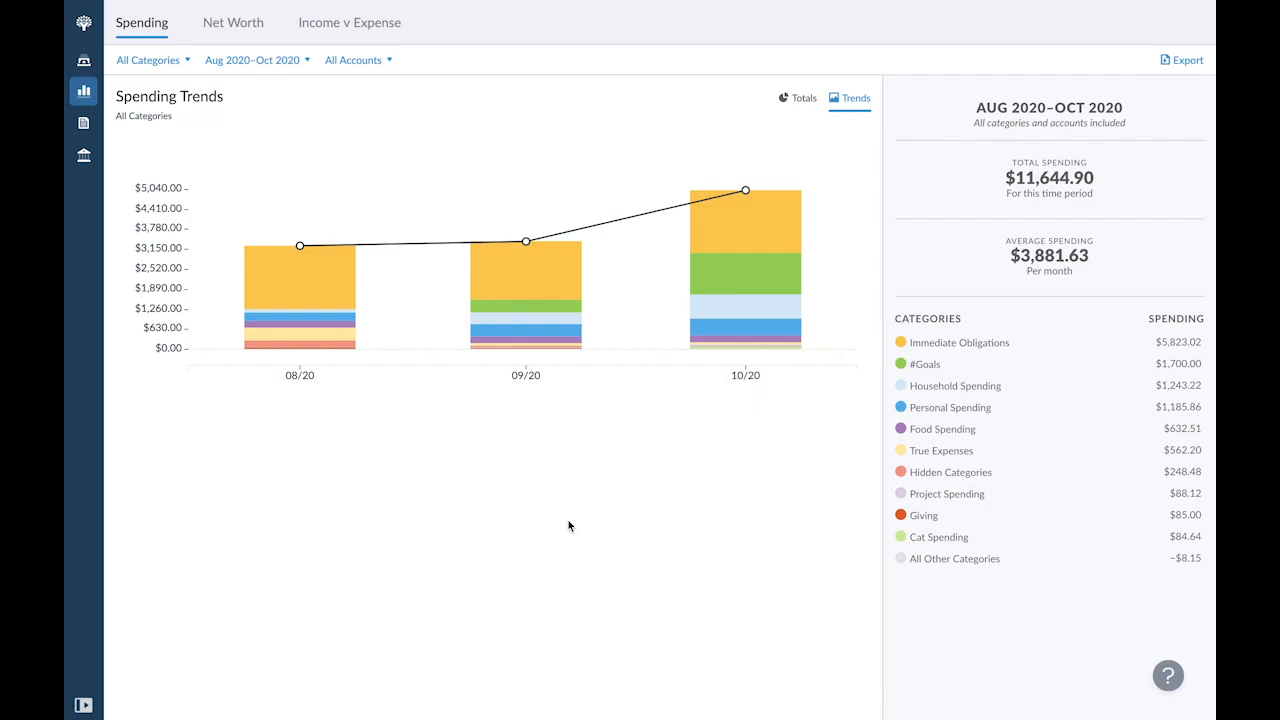
Inspect the category segments of the monthly bars in the spending trend and view the Net Worth report
mouse_move(730, 287)
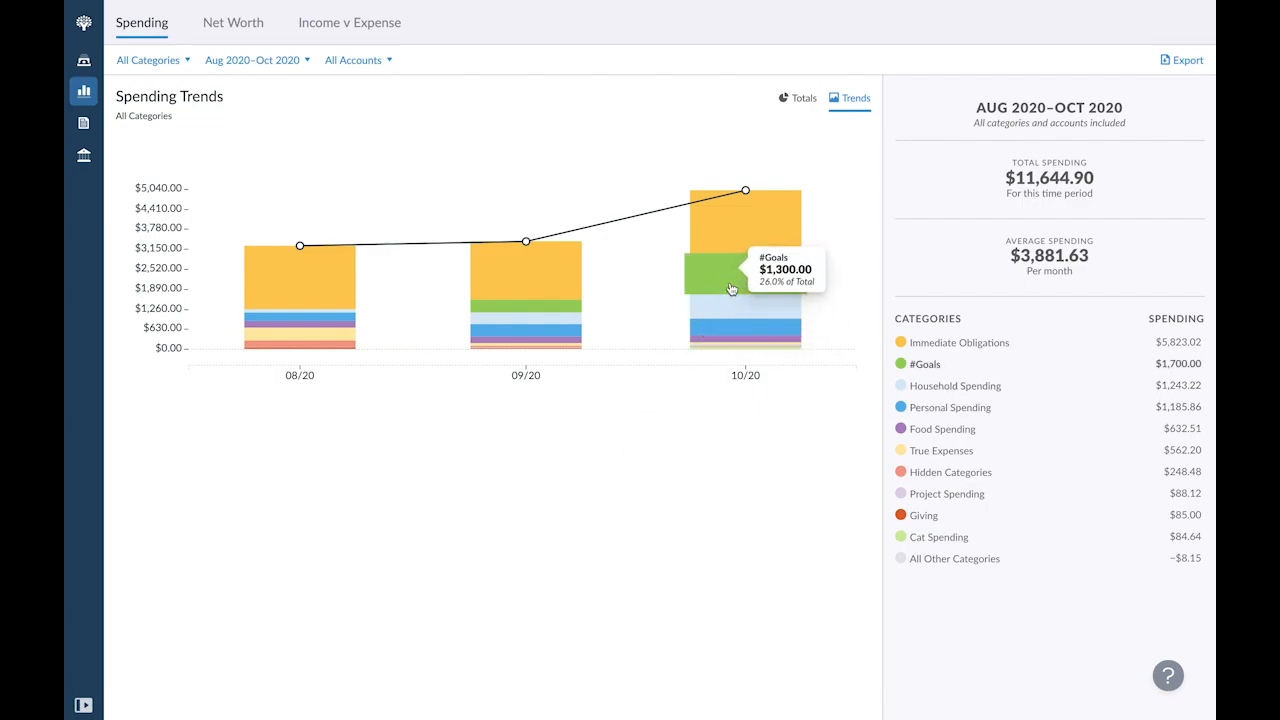
mouse_move(730, 312)
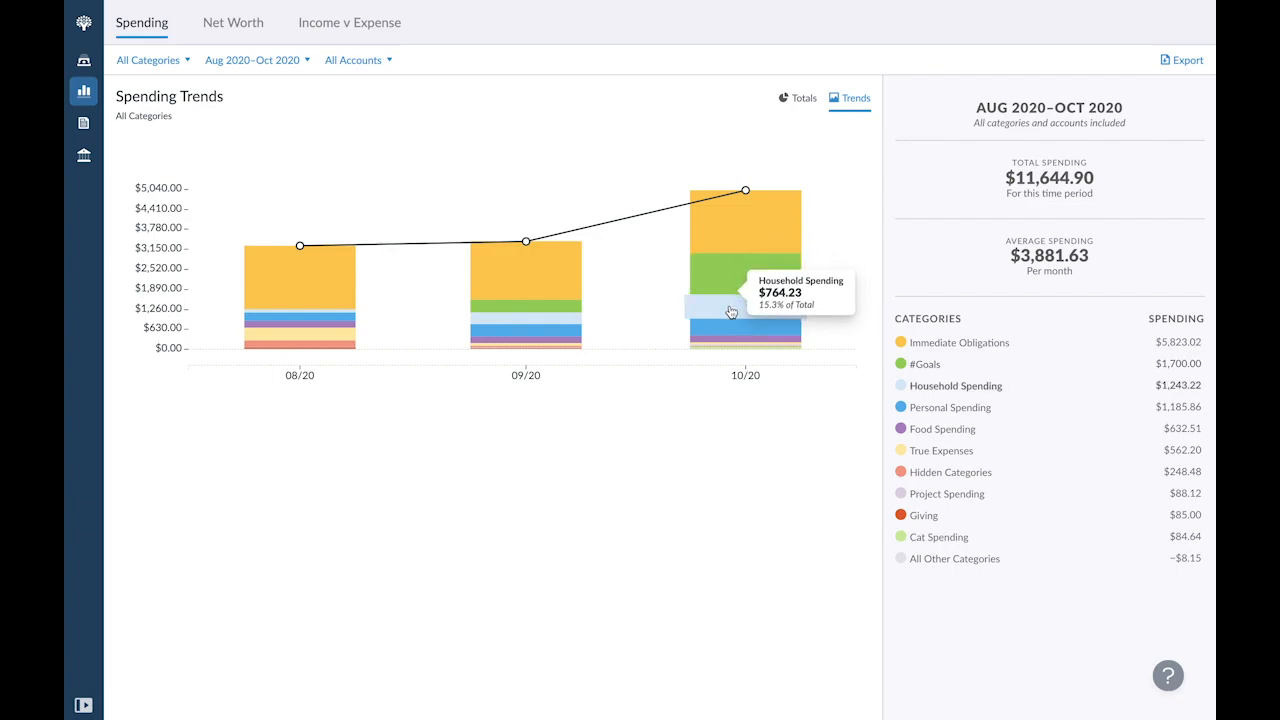
mouse_move(757, 236)
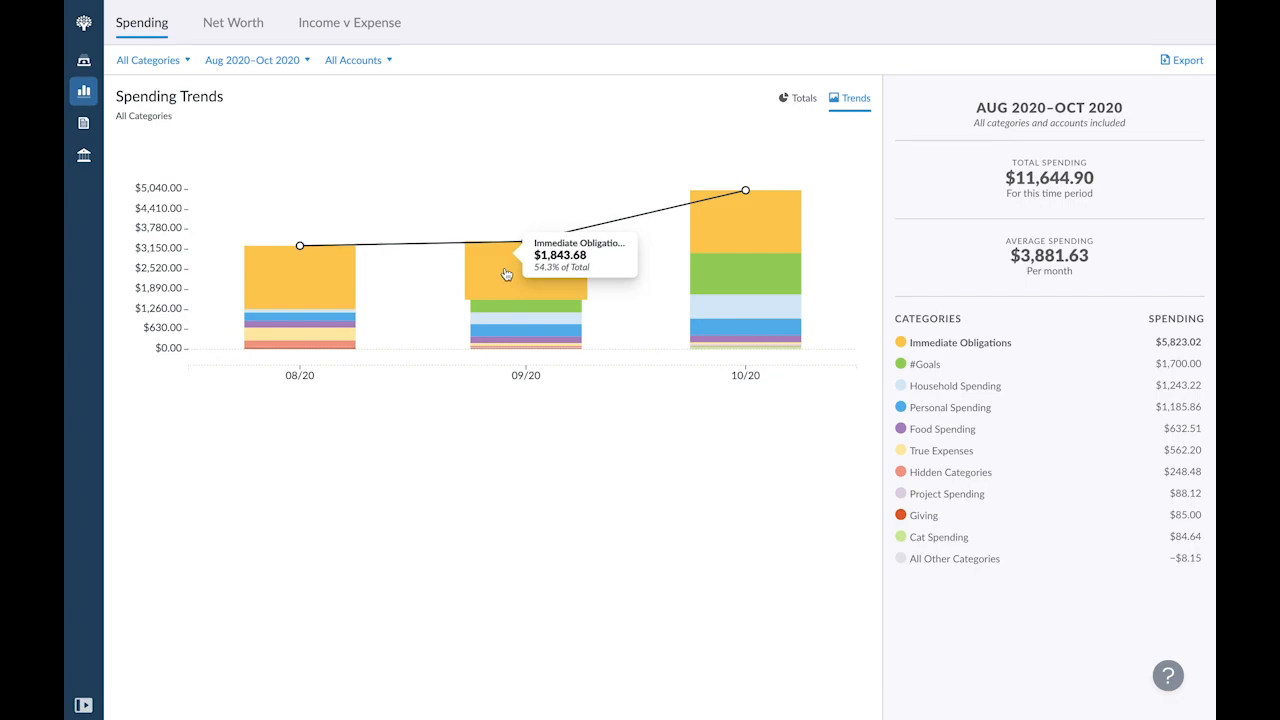
mouse_move(277, 280)
mouse_move(799, 200)
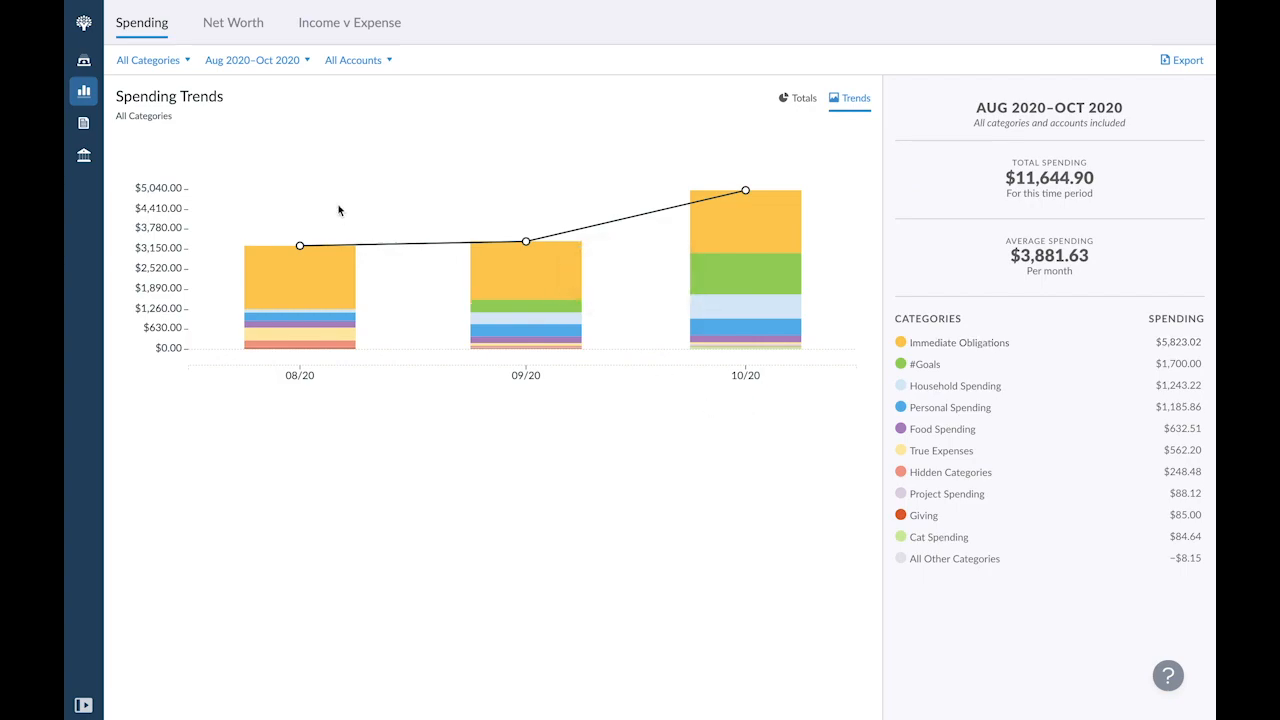
left_click(234, 24)
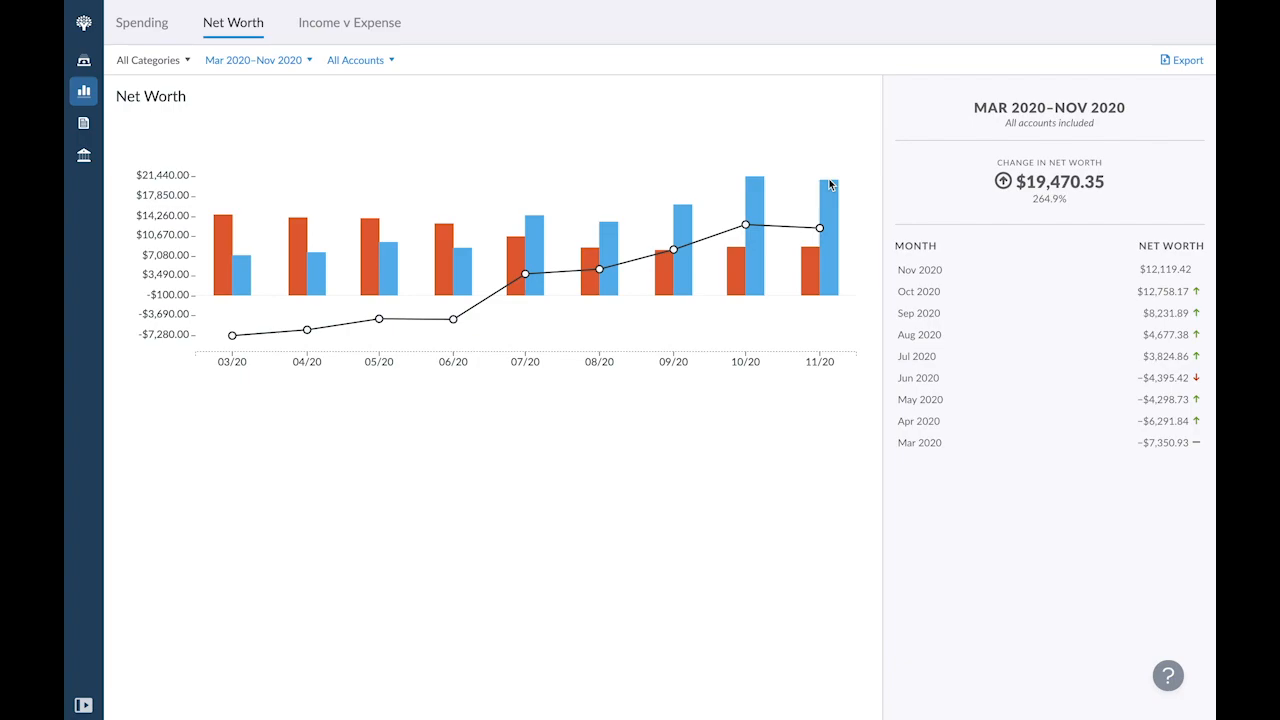
Open the Income v Expense report, expand the Income section, and limit the timeframe to October 2020
left_click(327, 32)
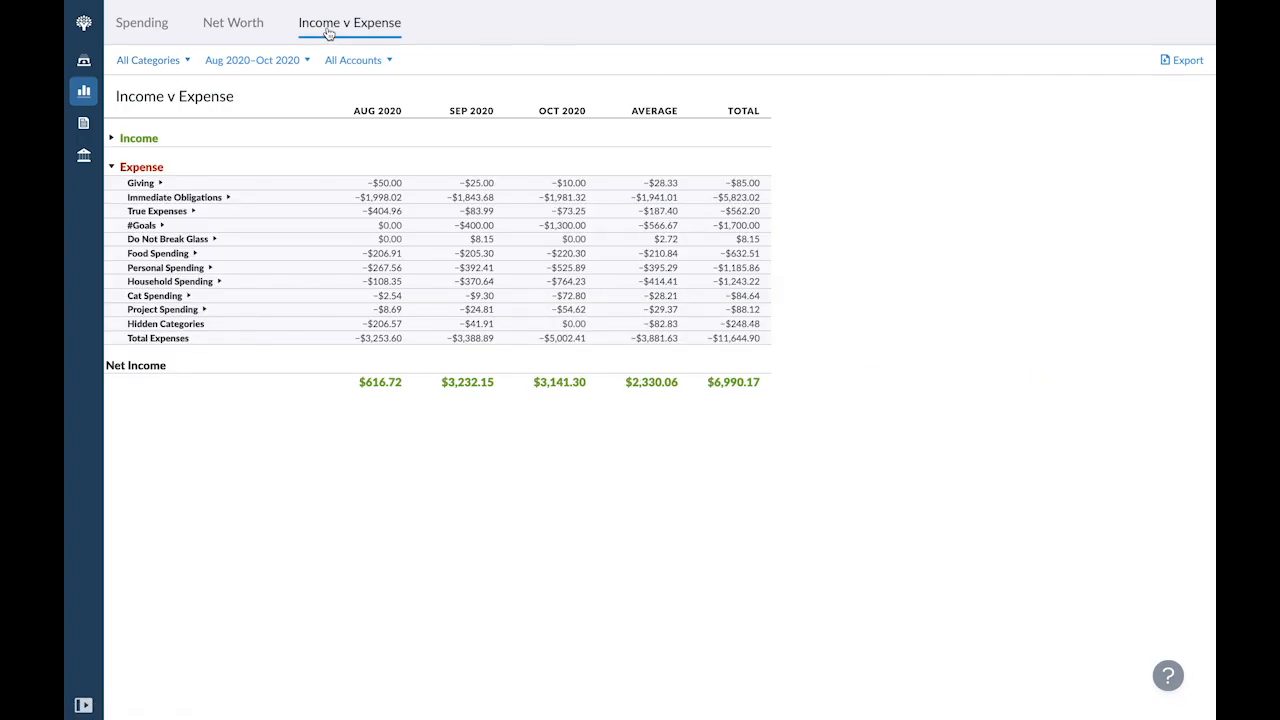
left_click(113, 140)
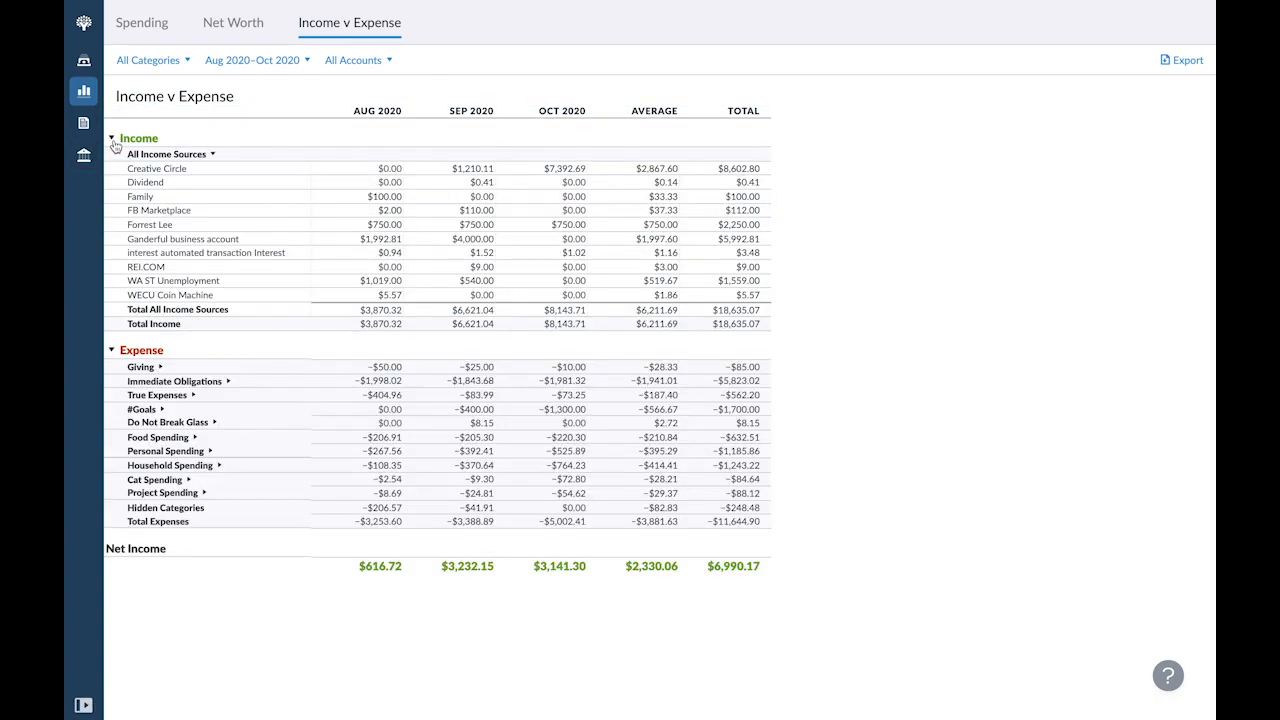
left_click(250, 60)
left_click(176, 158)
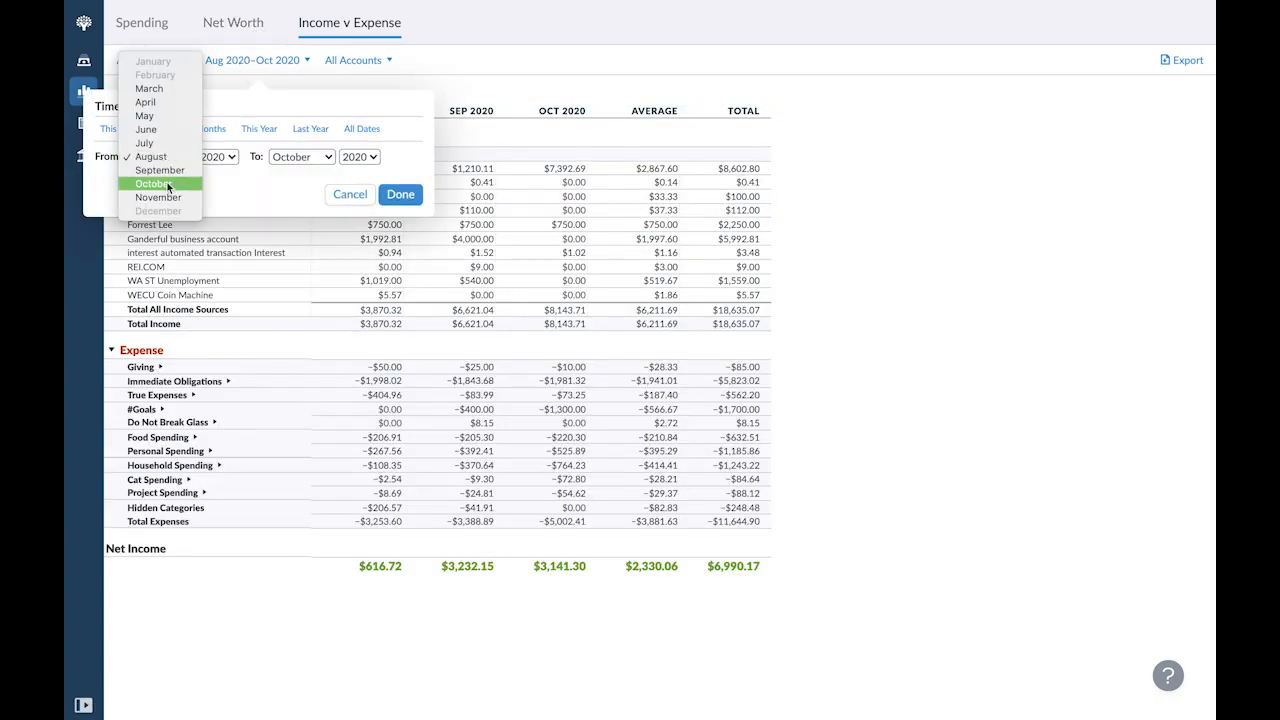
left_click(167, 183)
left_click(400, 194)
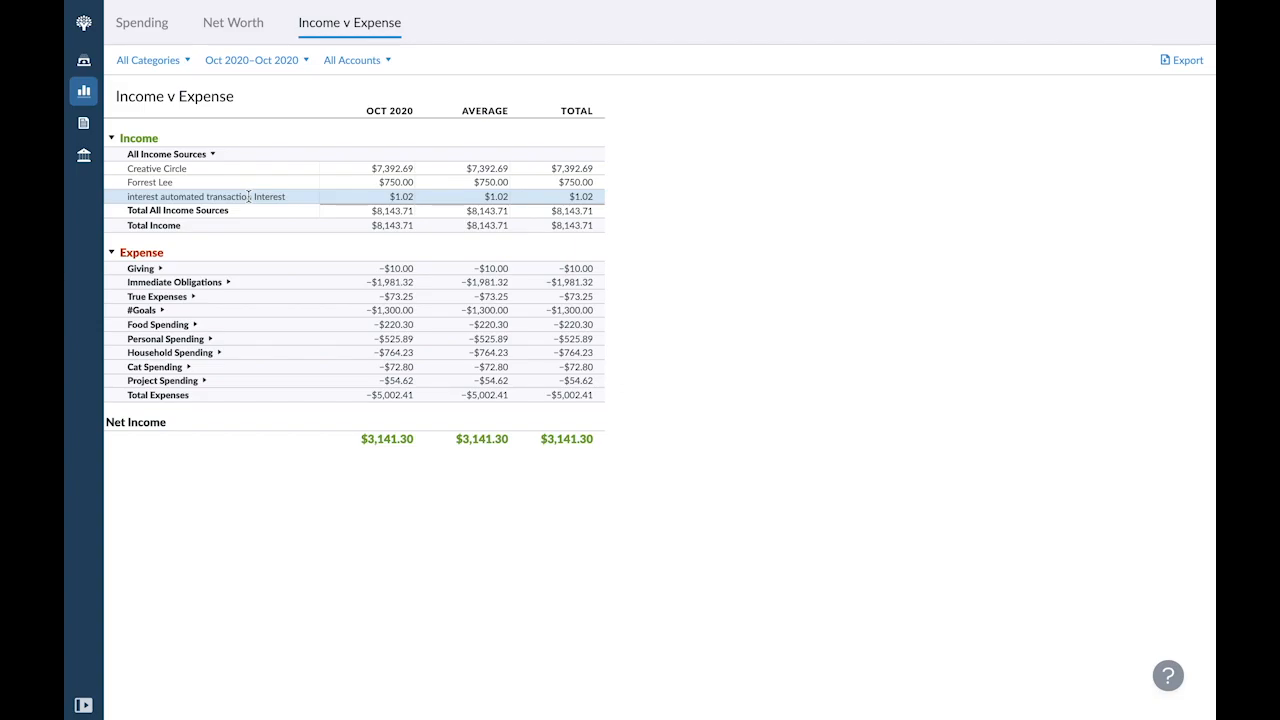
Expand the Giving, Immediate Obligations, True Expenses and #Goals expense groups to show their individual categories
left_click(148, 269)
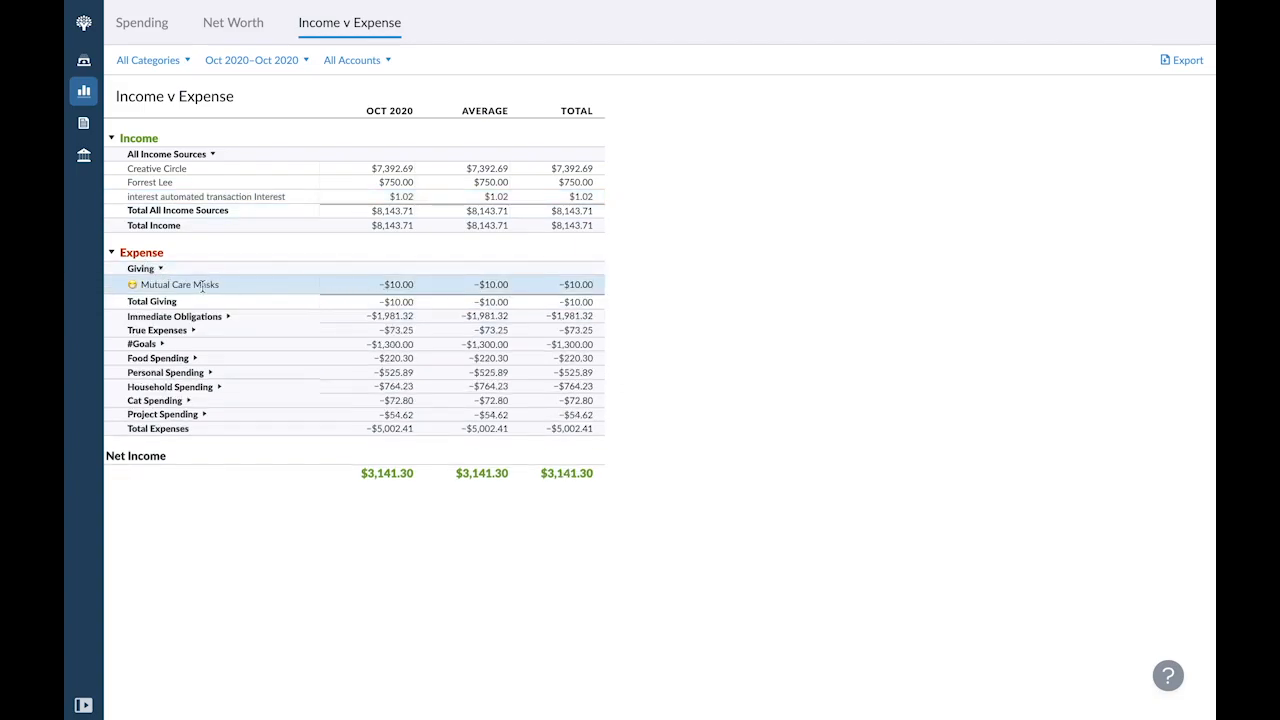
left_click(168, 320)
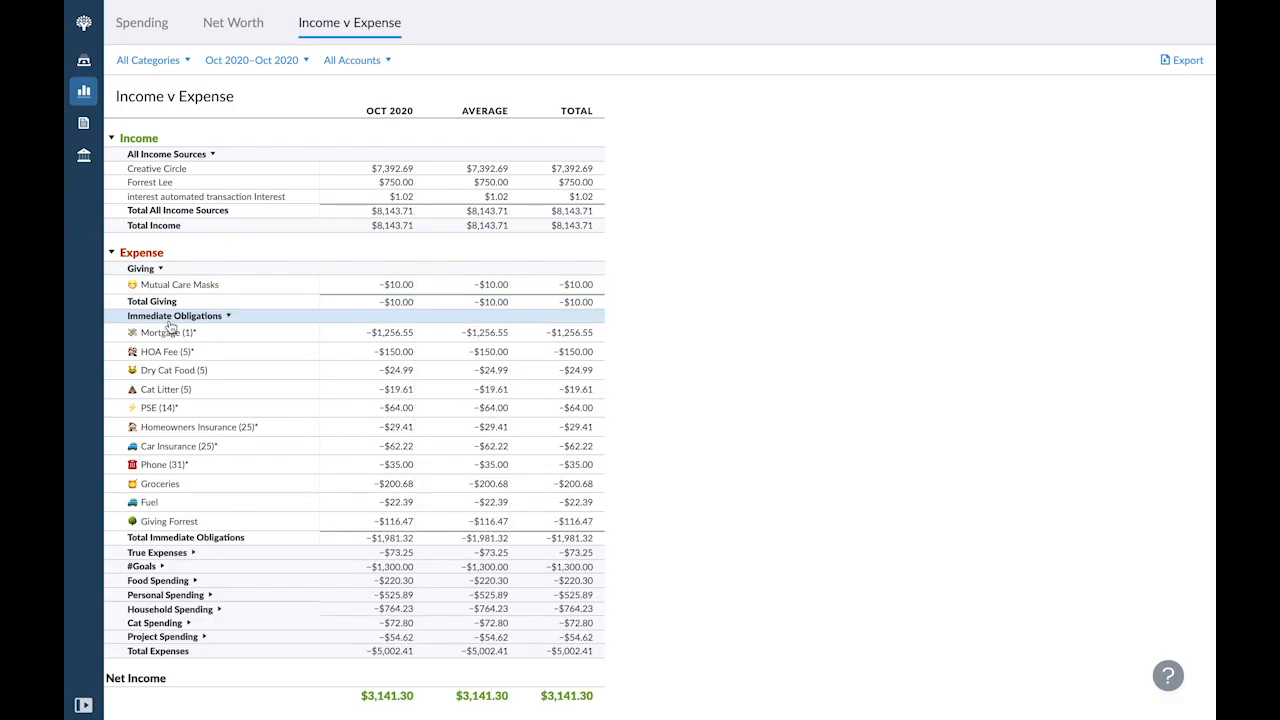
scroll(200, 325, "down", 1)
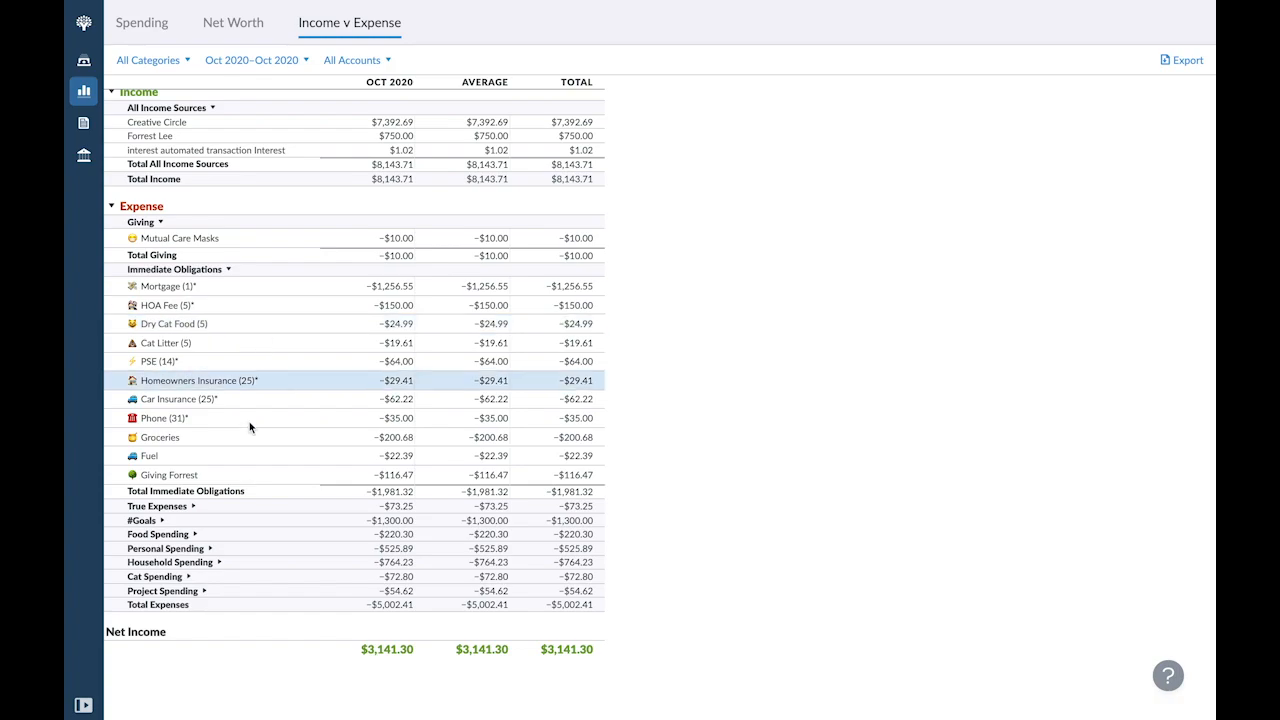
scroll(217, 470, "down", 1)
left_click(157, 499)
scroll(152, 505, "down", 1)
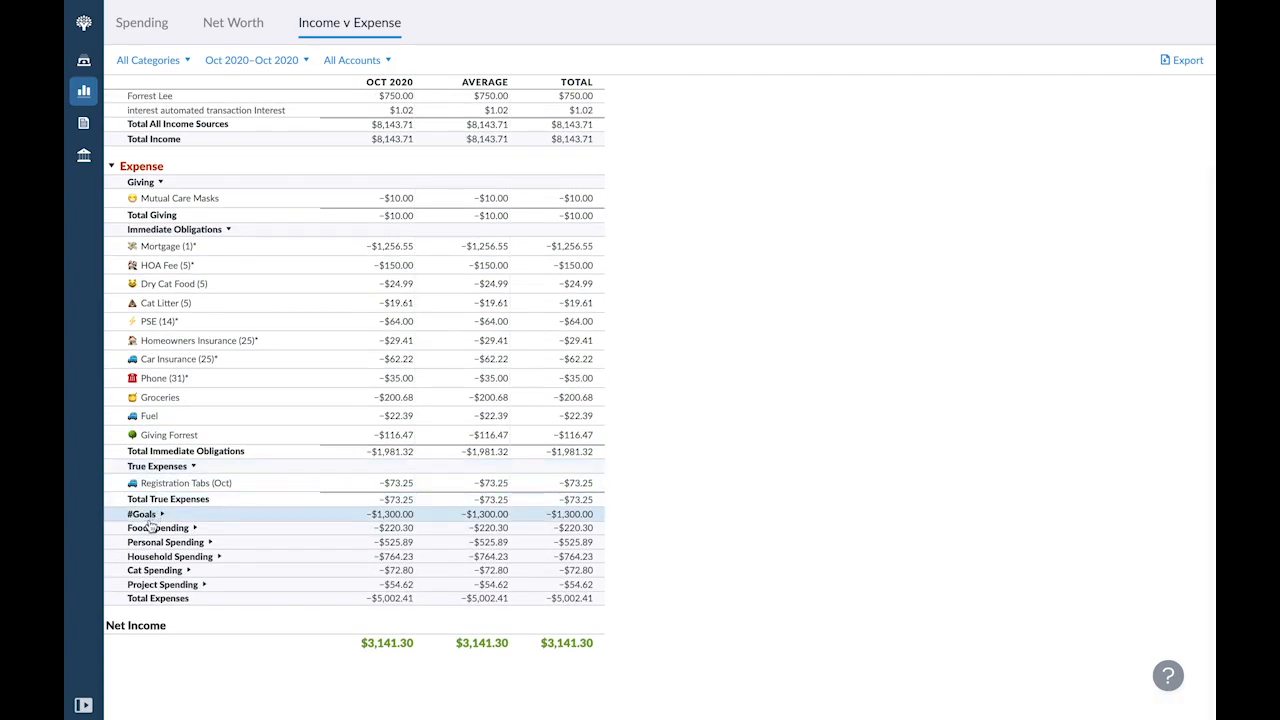
left_click(146, 516)
scroll(149, 522, "down", 1)
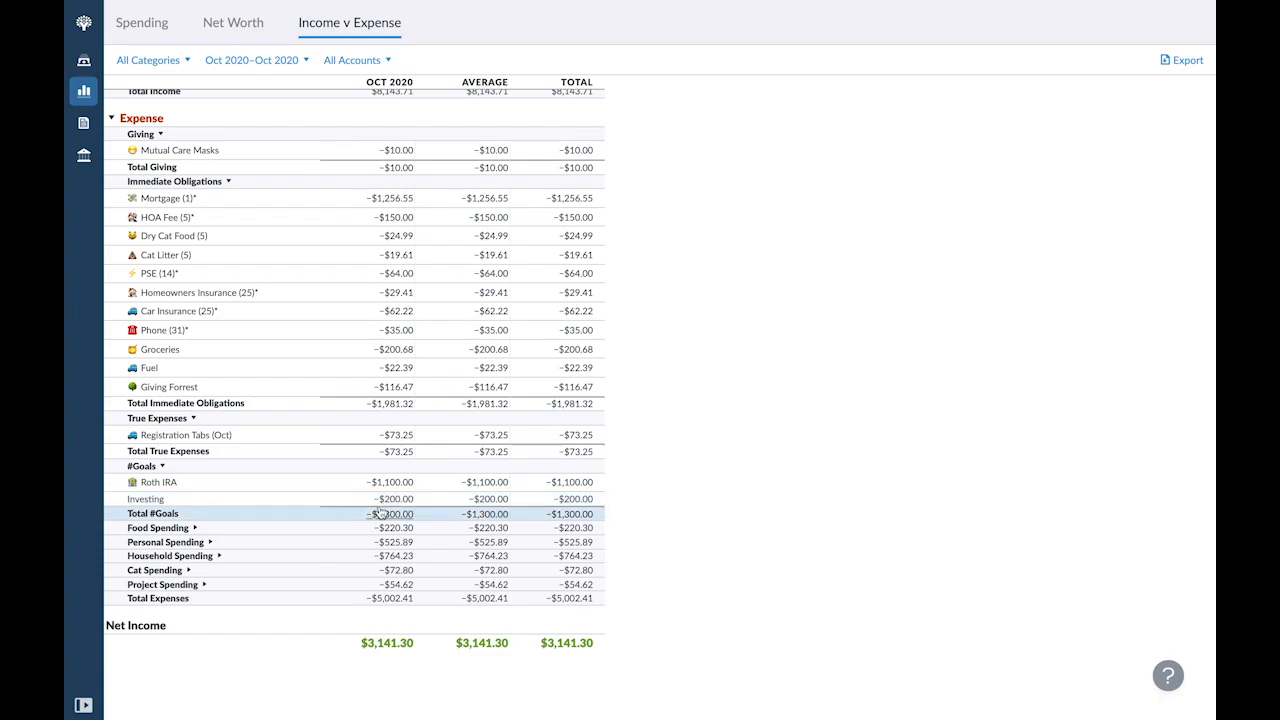
Expand the Food Spending, Personal Spending and Household Spending groups in the expense section
left_click(193, 530)
scroll(278, 532, "down", 1)
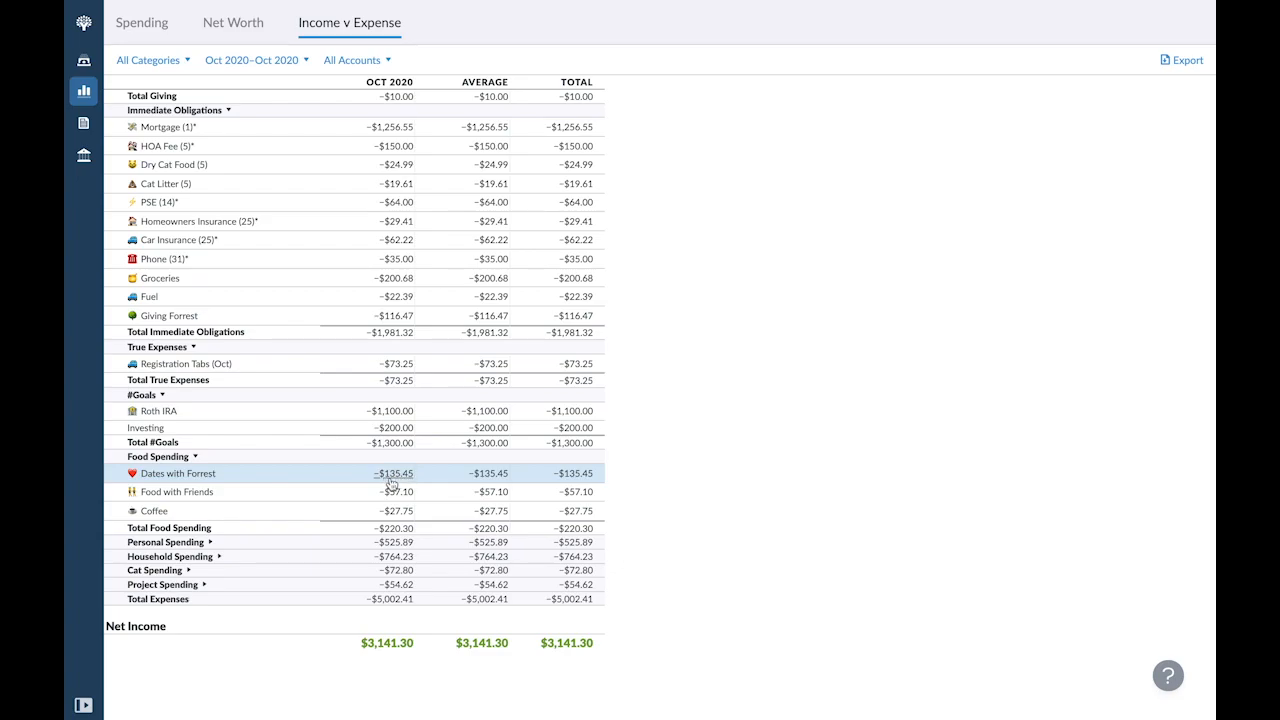
left_click(210, 542)
scroll(240, 480, "down", 3)
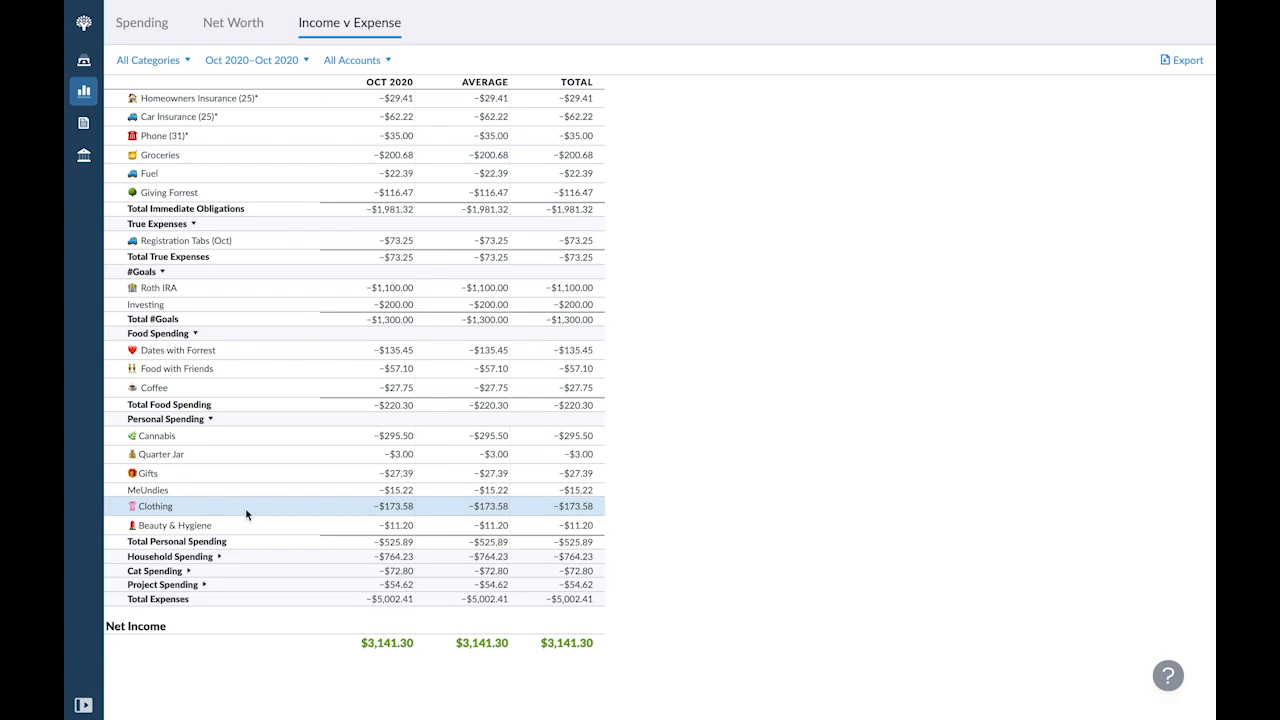
left_click(177, 560)
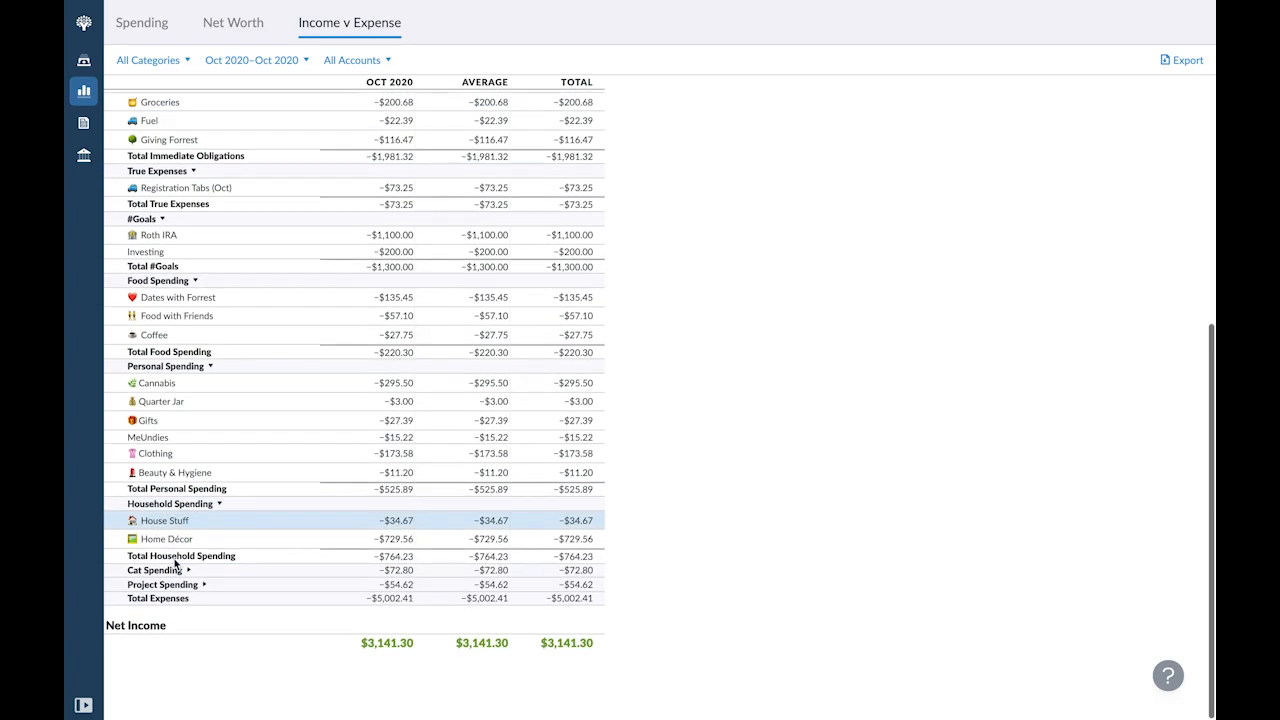
View the October 2020 Home Décor transactions and open the 10/21/2020 Blinds.com entry in the BOA account register
left_click(400, 541)
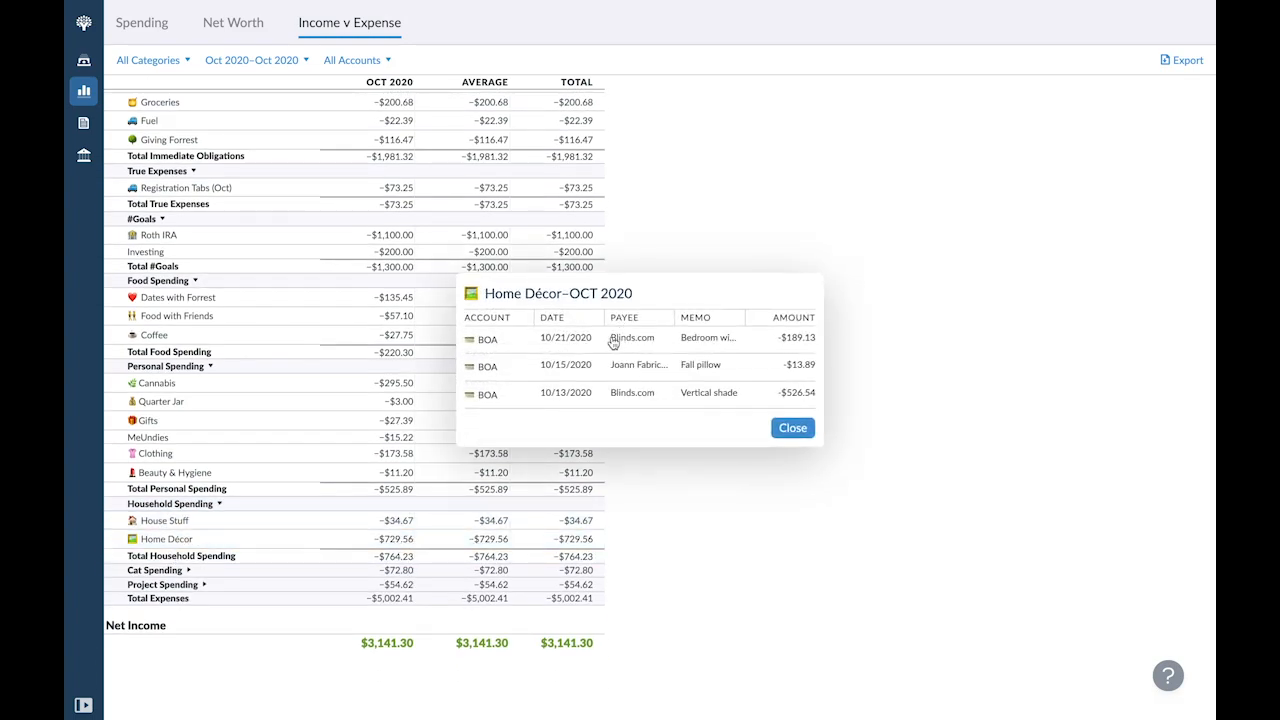
left_click(640, 340)
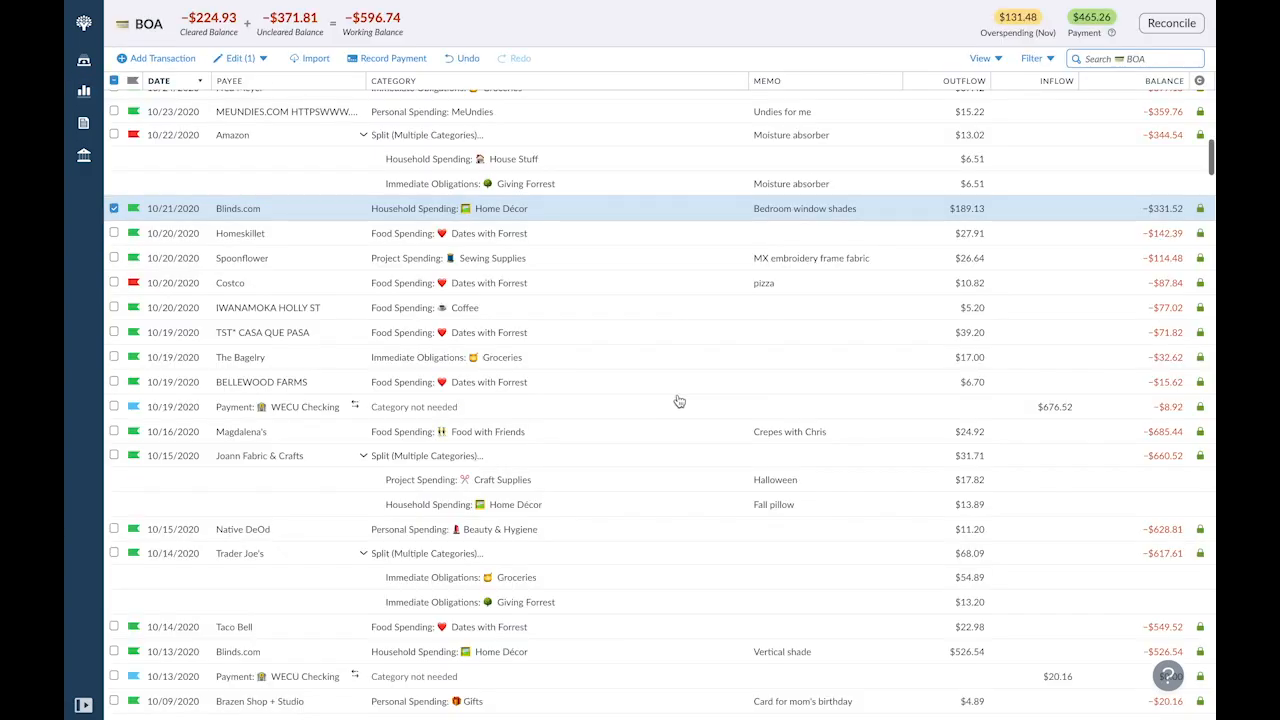
left_click(678, 401)
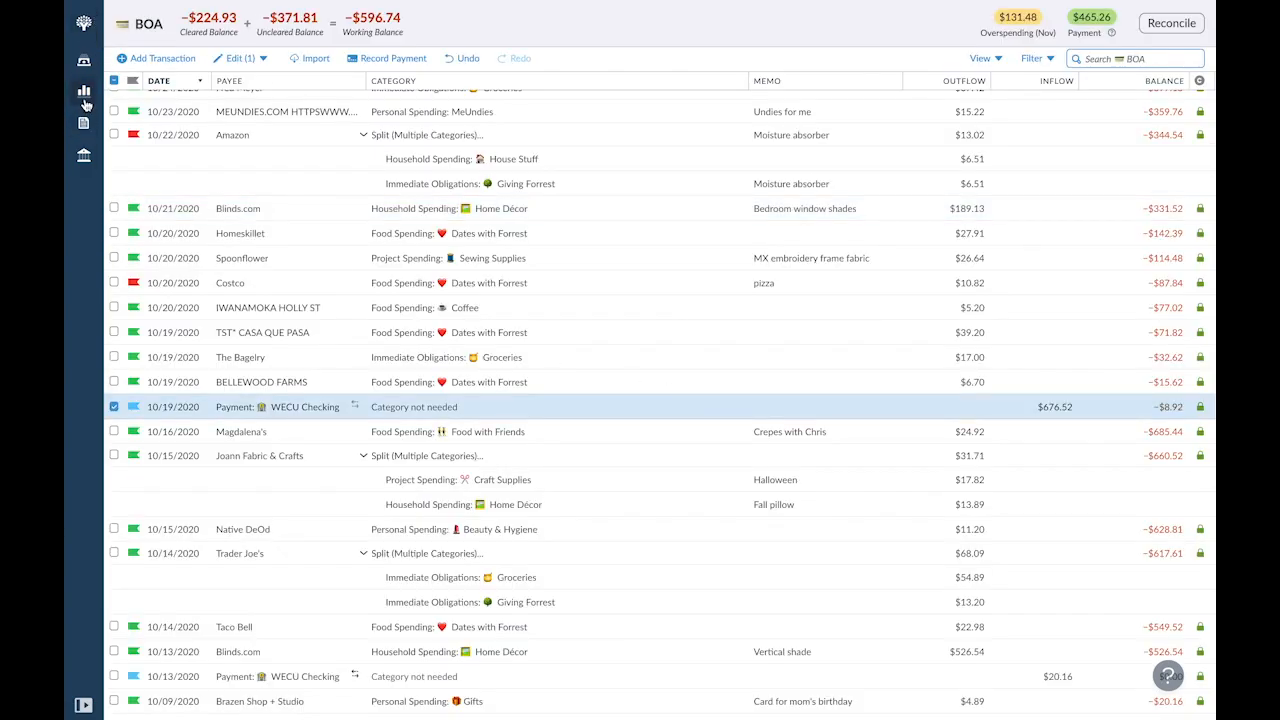
Return to the Income v Expense report and reopen the October 2020 transaction list for Home Décor
left_click(84, 92)
scroll(296, 535, "down", 3)
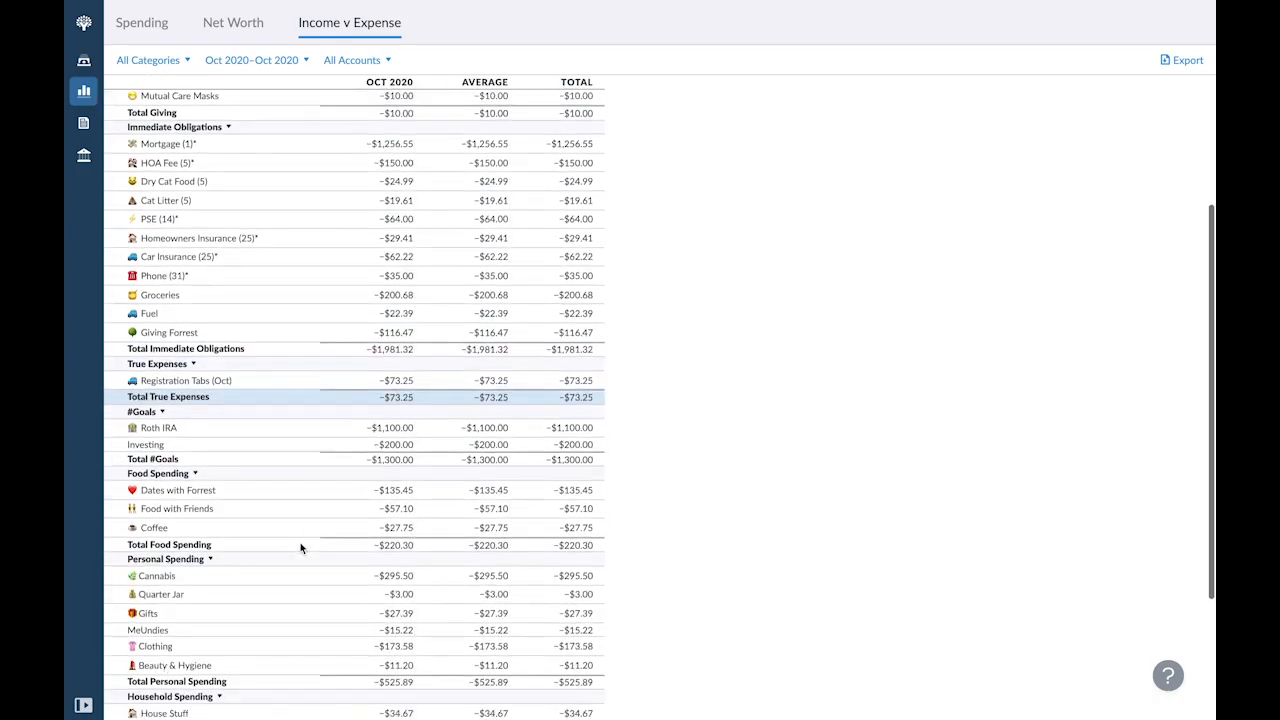
scroll(300, 548, "down", 3)
left_click(409, 540)
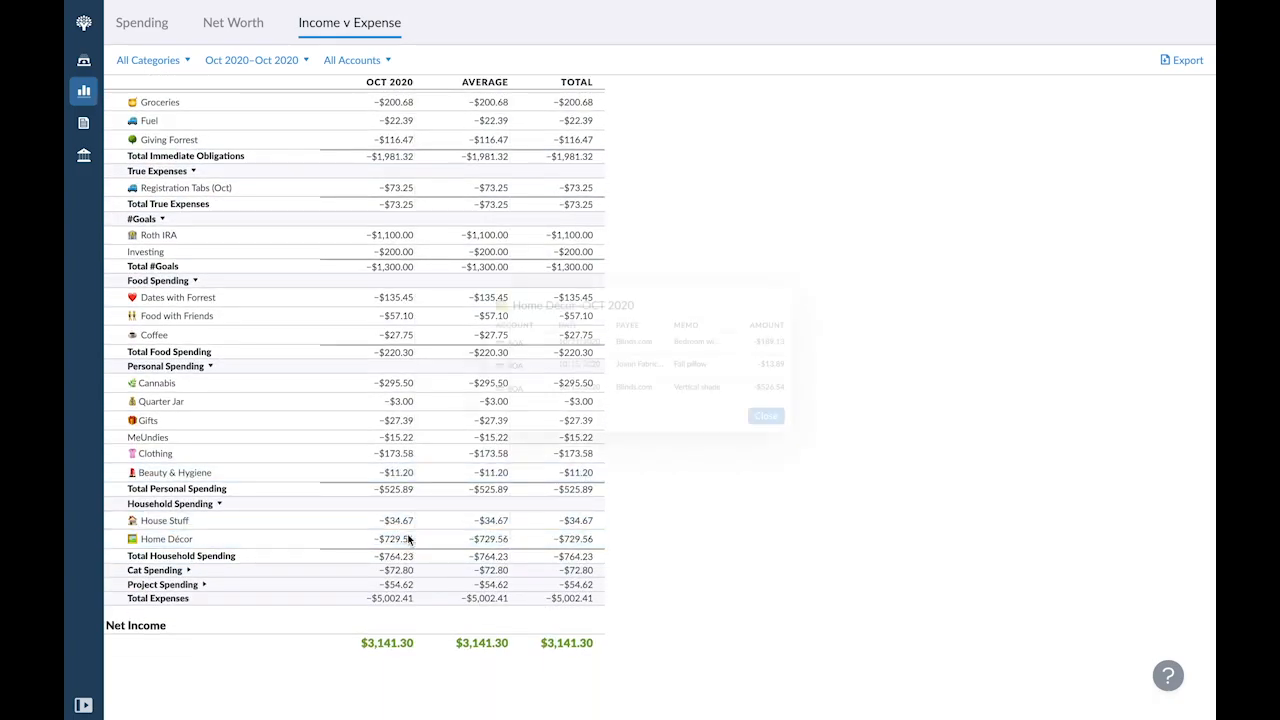
Set the Income v Expense report's timeframe to September 2020 through October 2020
left_click(275, 58)
left_click(270, 60)
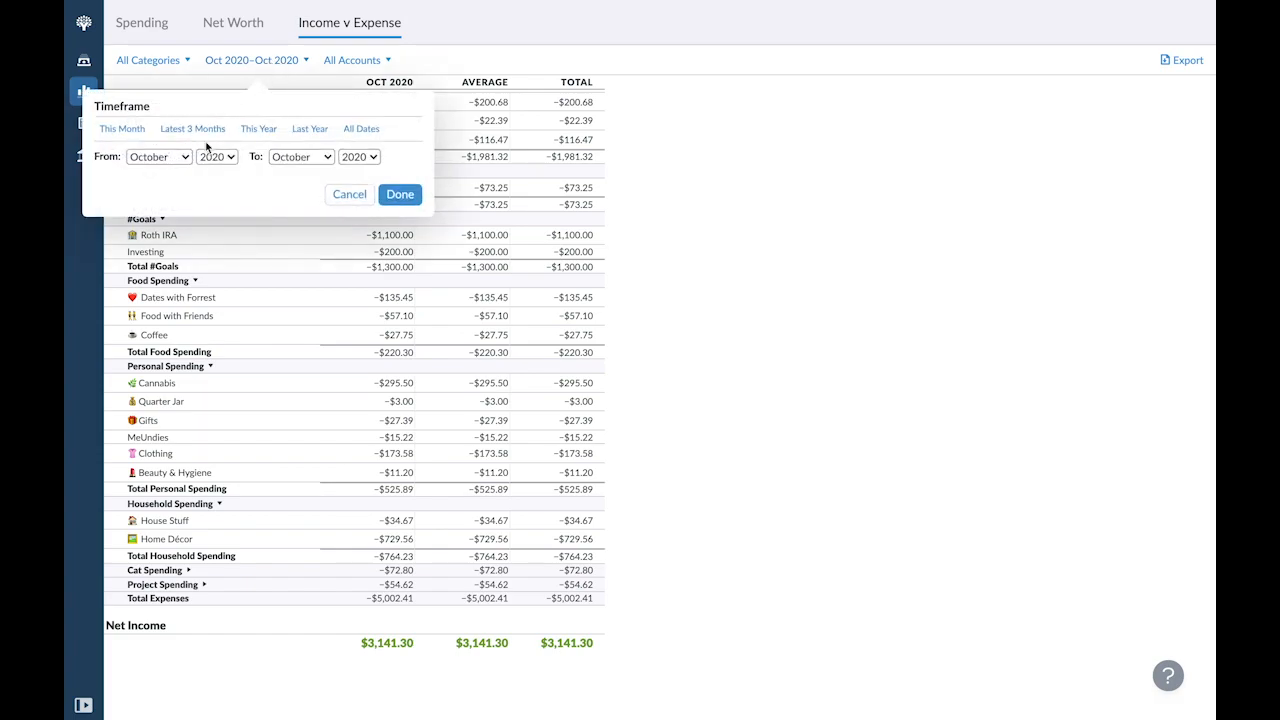
left_click(162, 160)
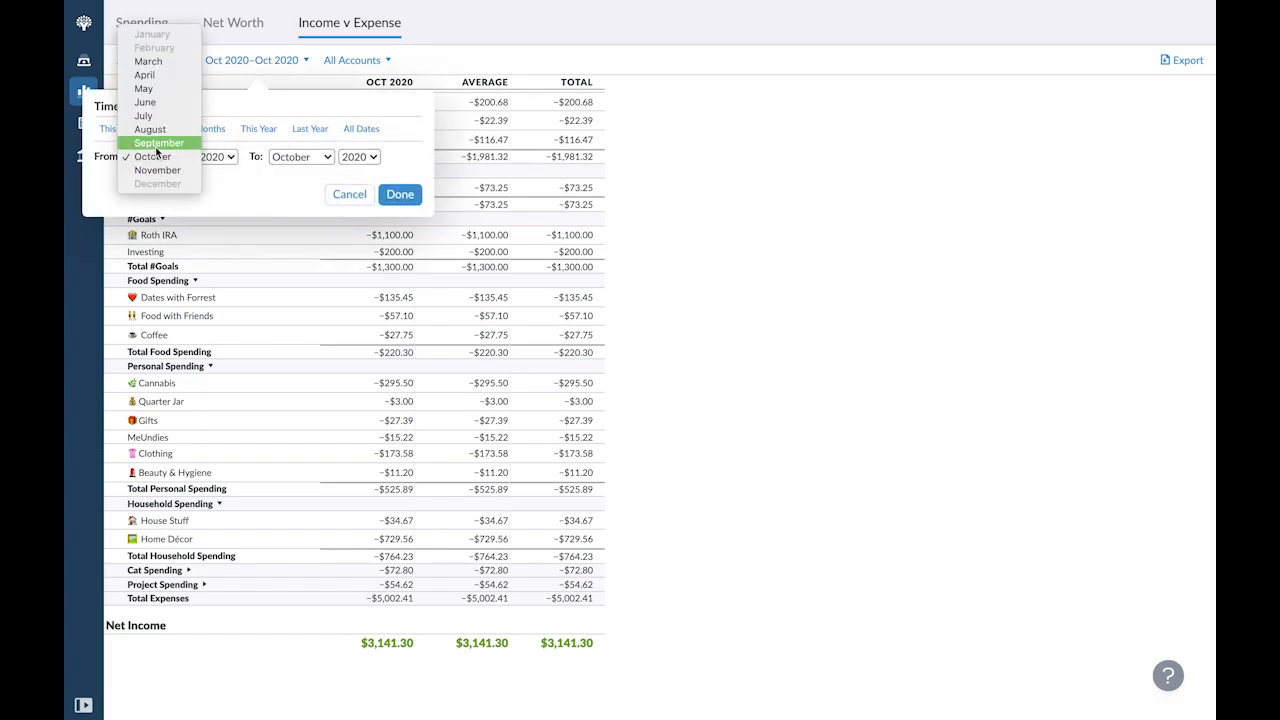
left_click(158, 143)
left_click(400, 194)
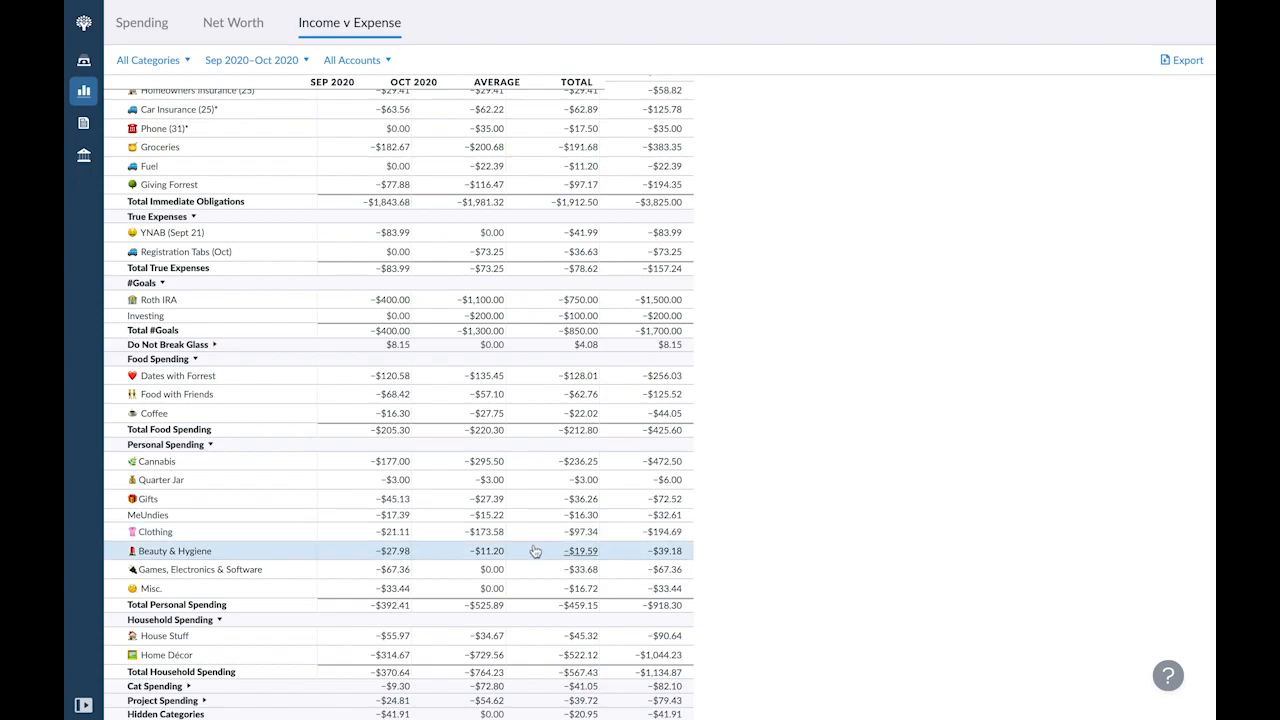
Compare the Home Décor transactions for September 2020 and October 2020 in their detail lists, closing each list when finished
scroll(535, 551, "down", 3)
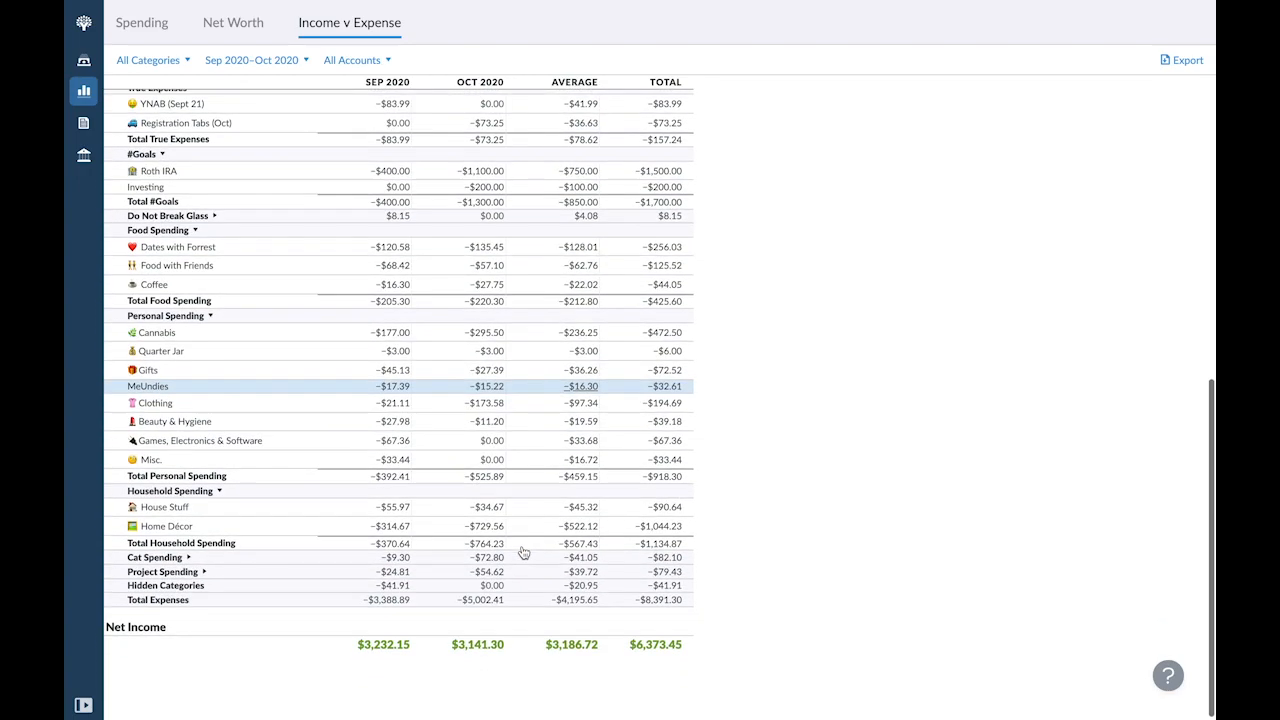
left_click(404, 531)
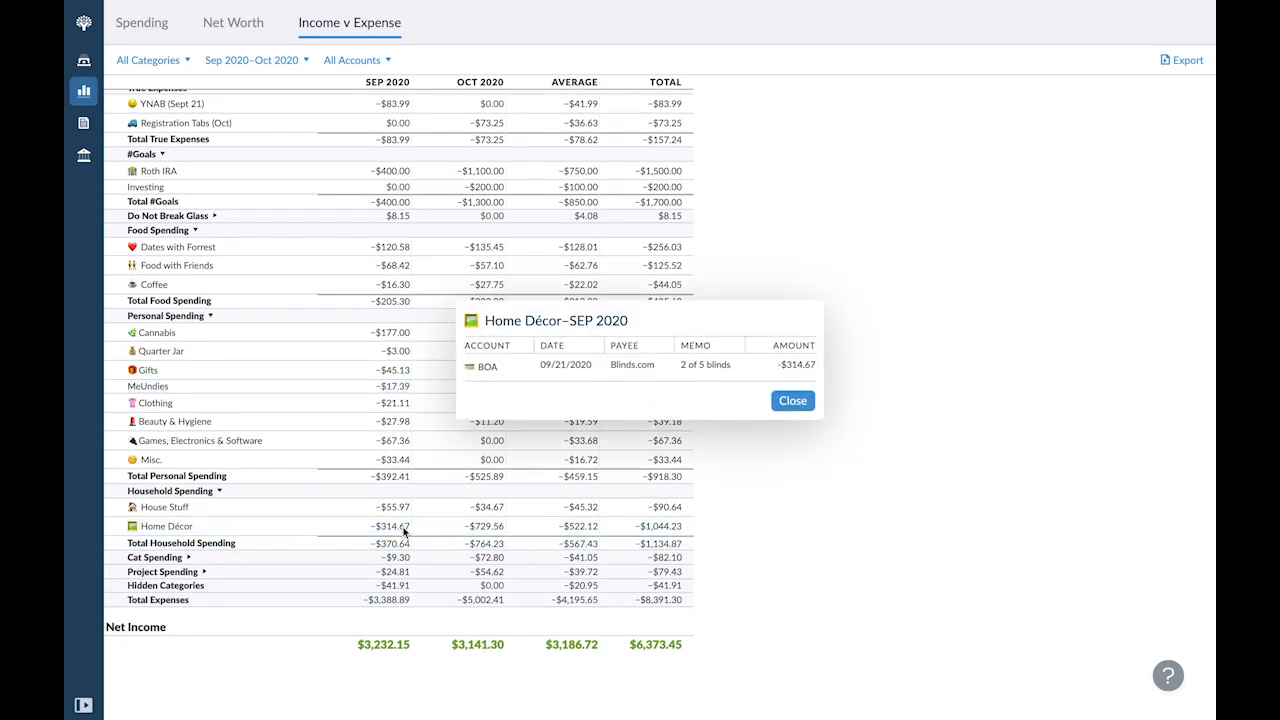
left_click(404, 531)
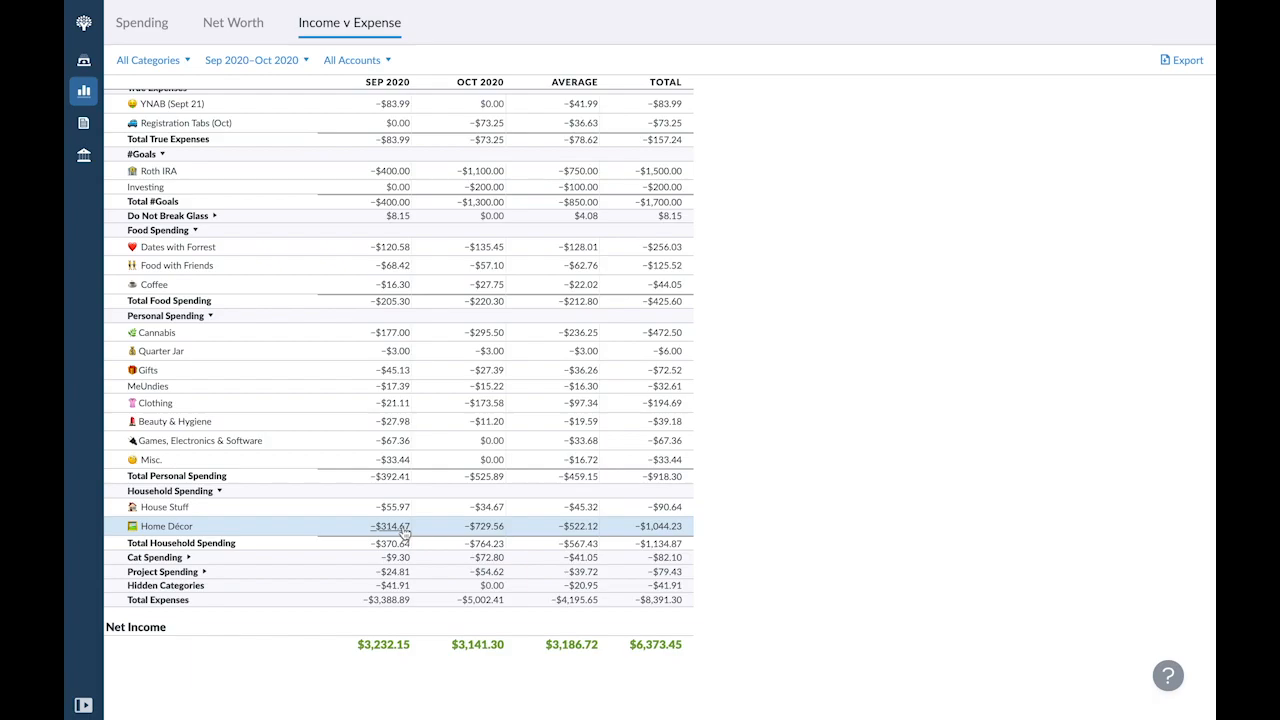
left_click(490, 530)
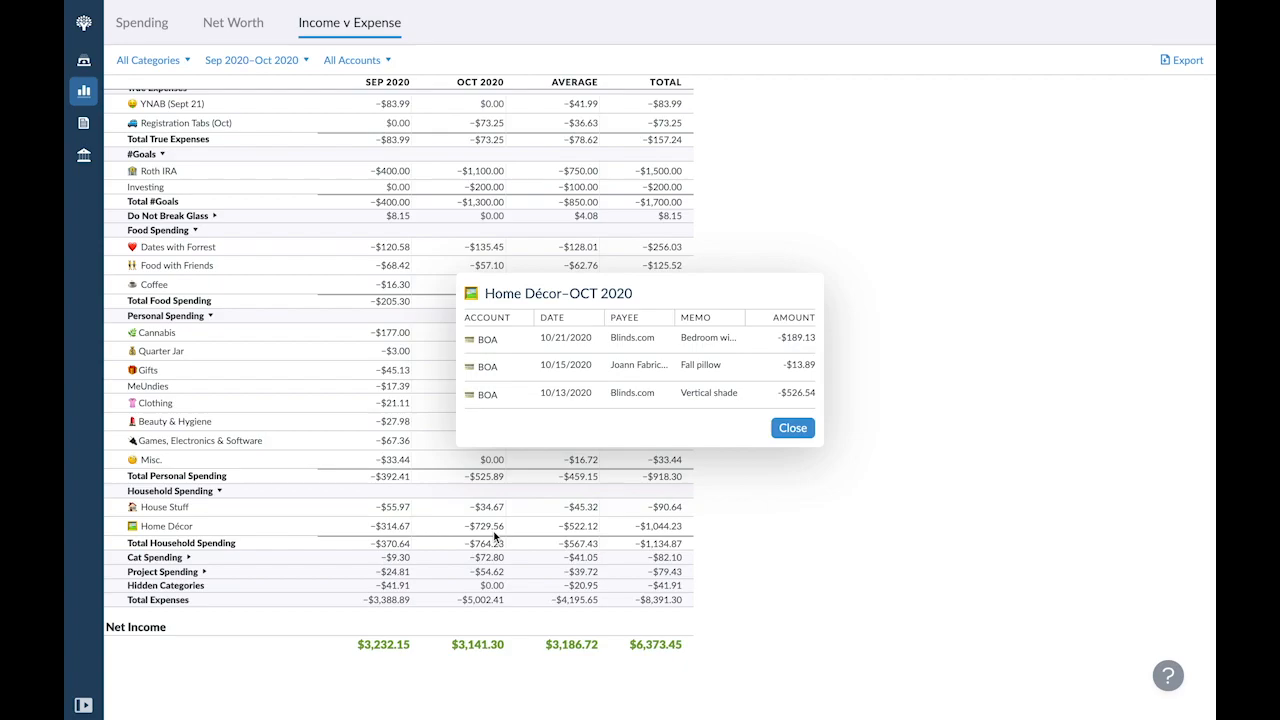
left_click(493, 537)
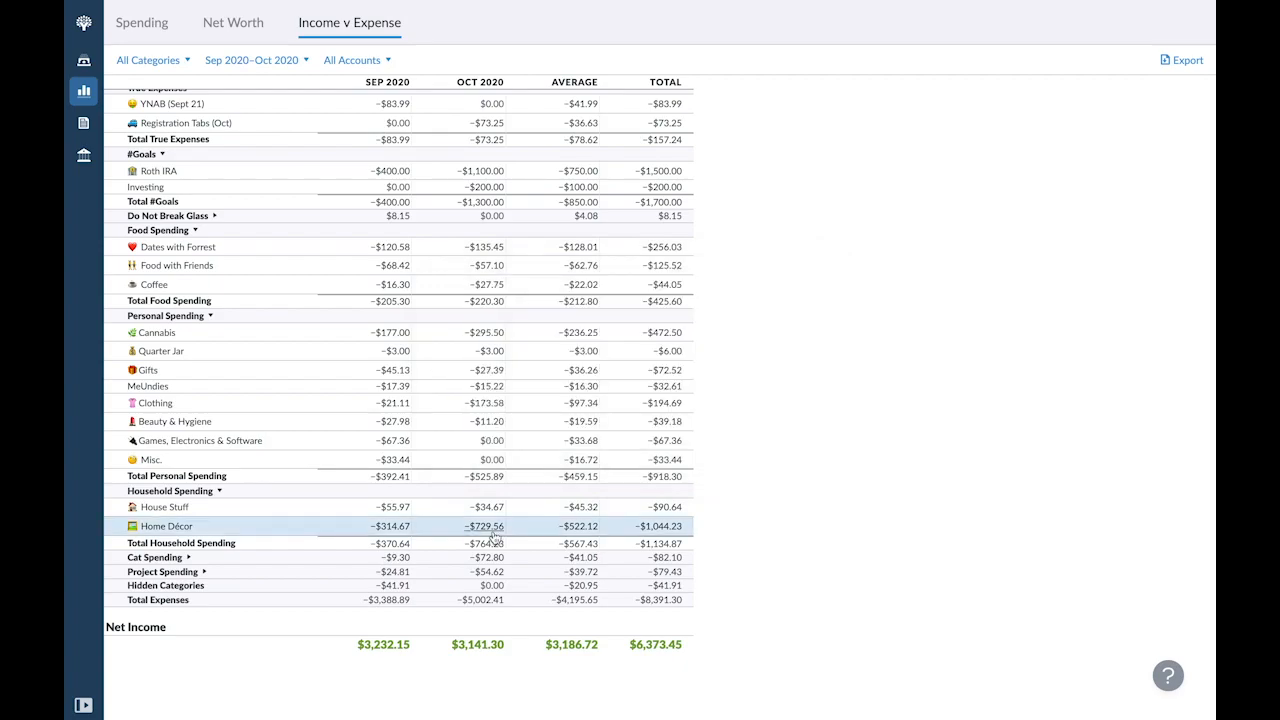
left_click(487, 530)
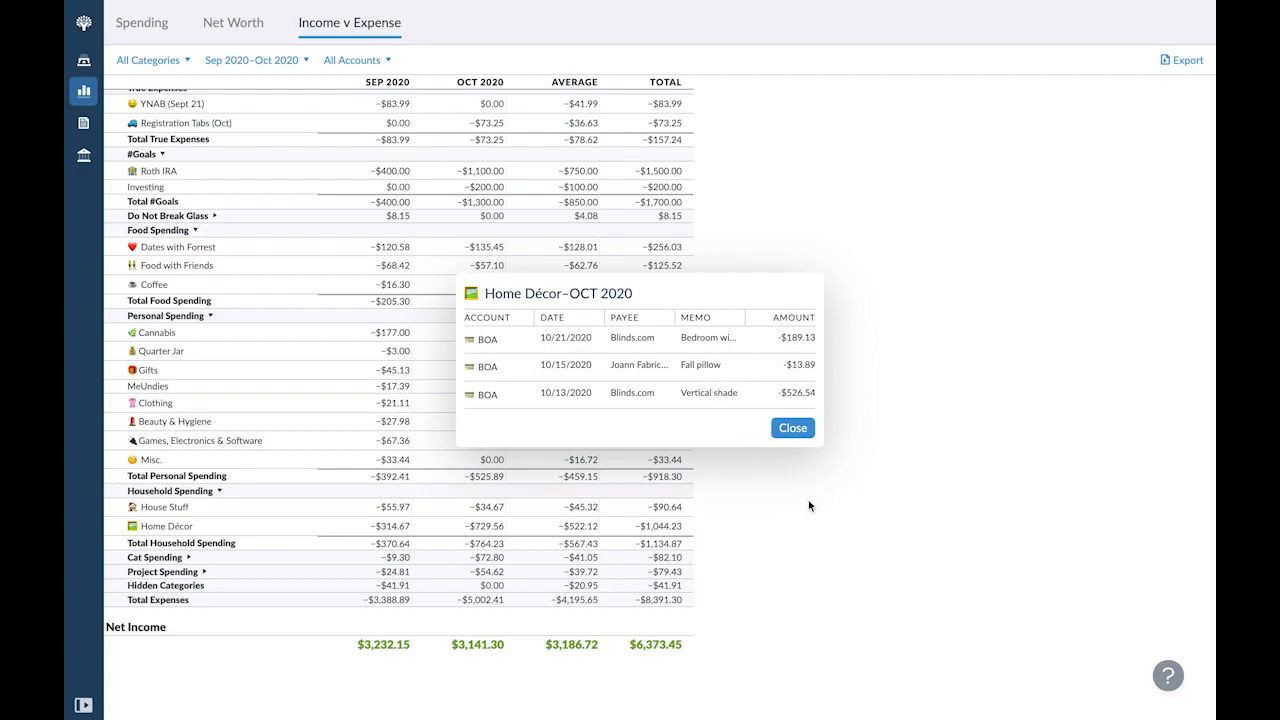
left_click(692, 538)
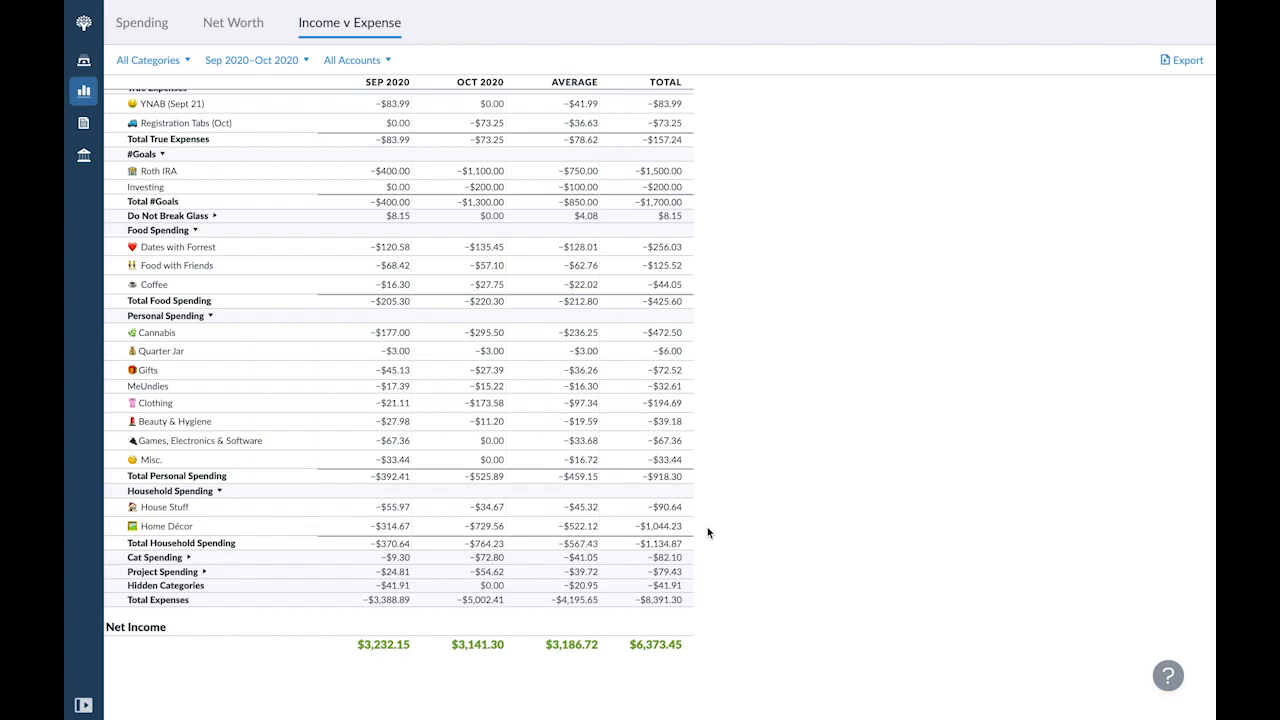
Expand the Cat Spending and Project Spending groups and review the whole Income v Expense report up to its income section
left_click(152, 558)
scroll(256, 570, "down", 2)
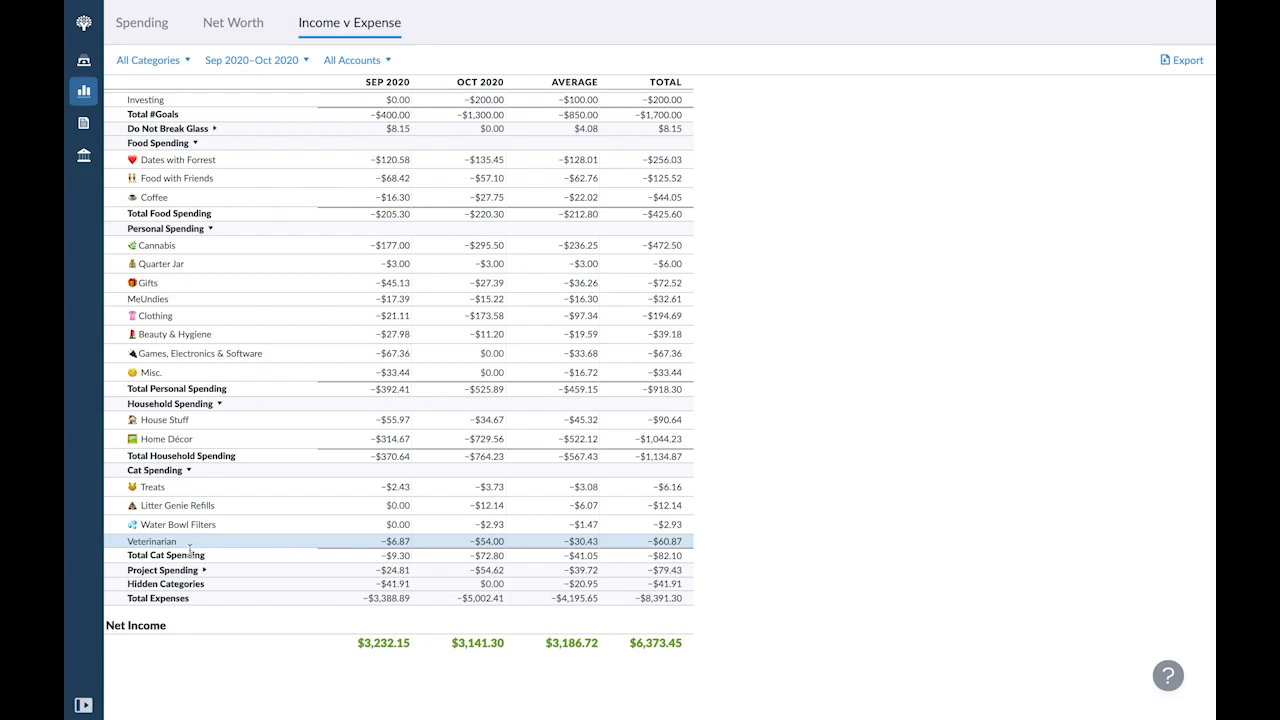
left_click(186, 569)
scroll(186, 577, "down", 2)
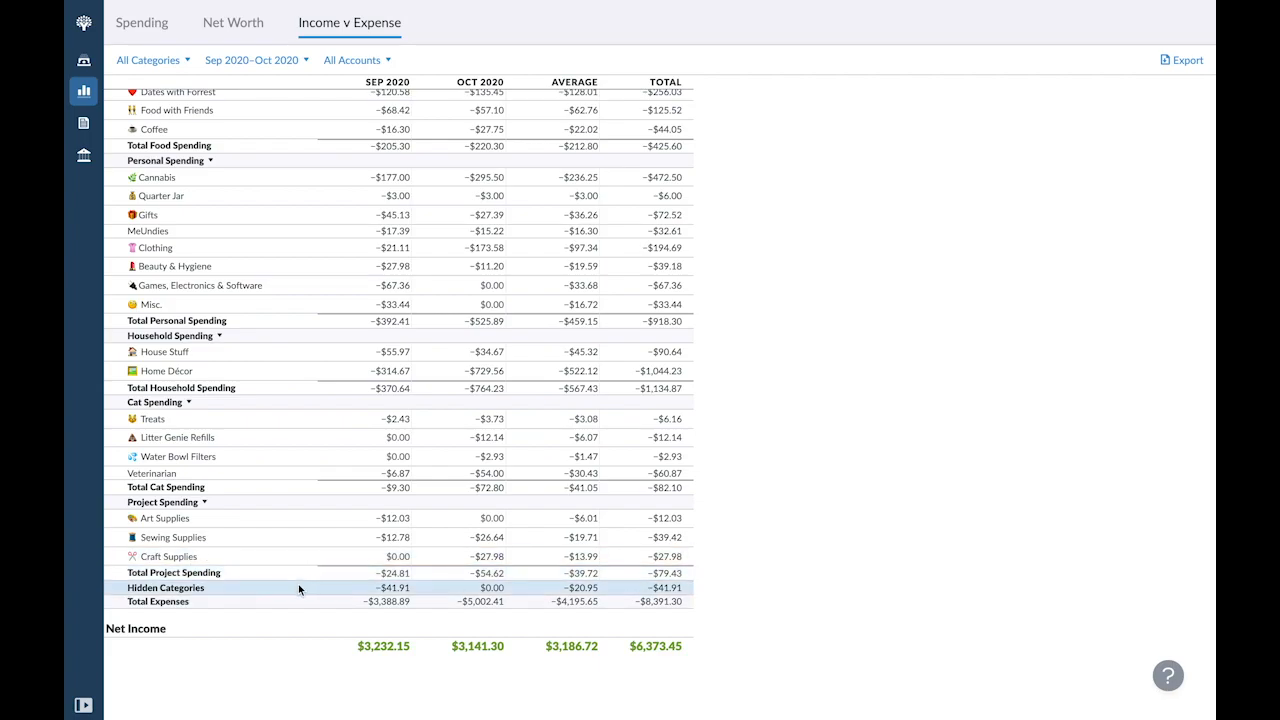
scroll(298, 584, "up", 15)
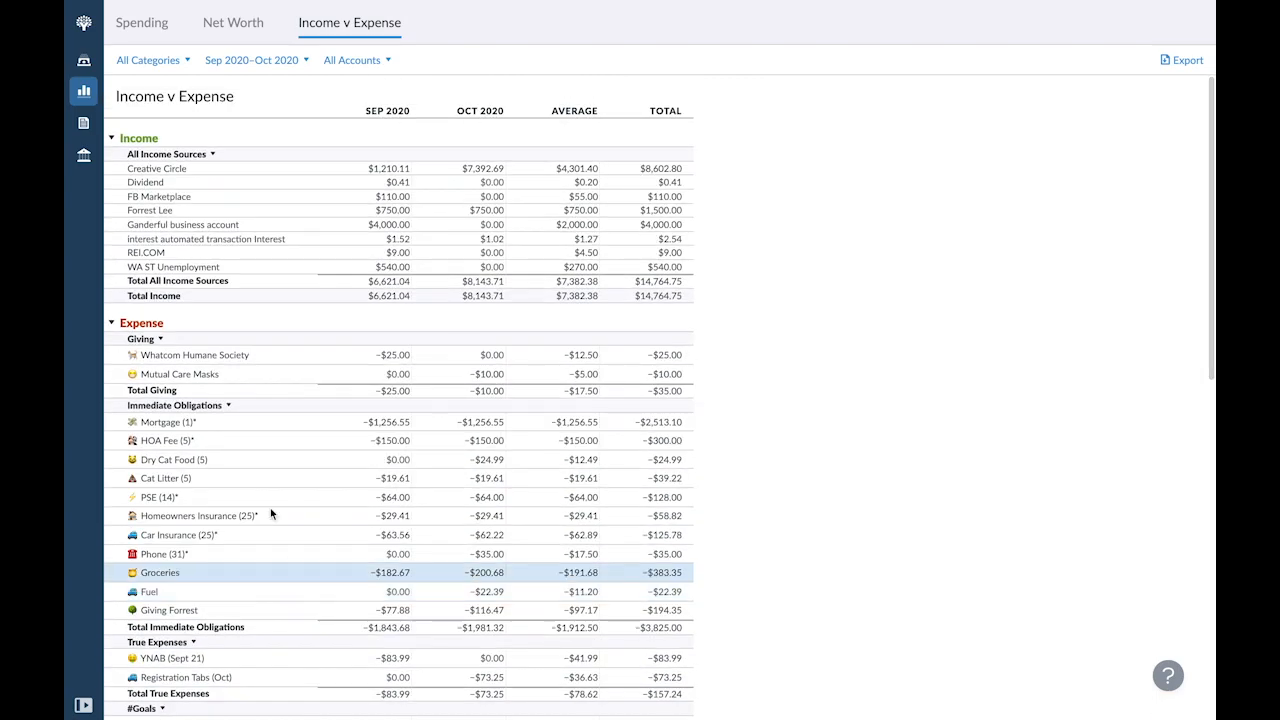
View the Toolkit's Net Worth chart, open the Inflow/Outflow report and set its date range to the latest three months
left_click(85, 125)
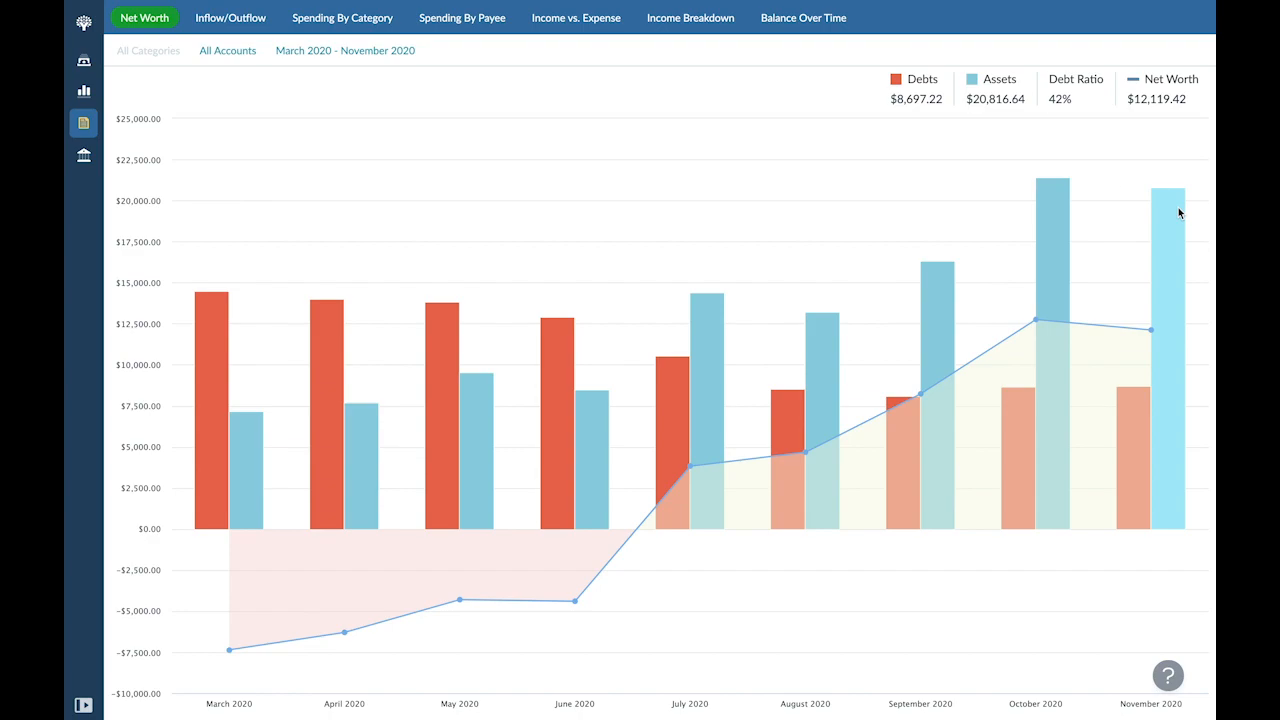
left_click(208, 22)
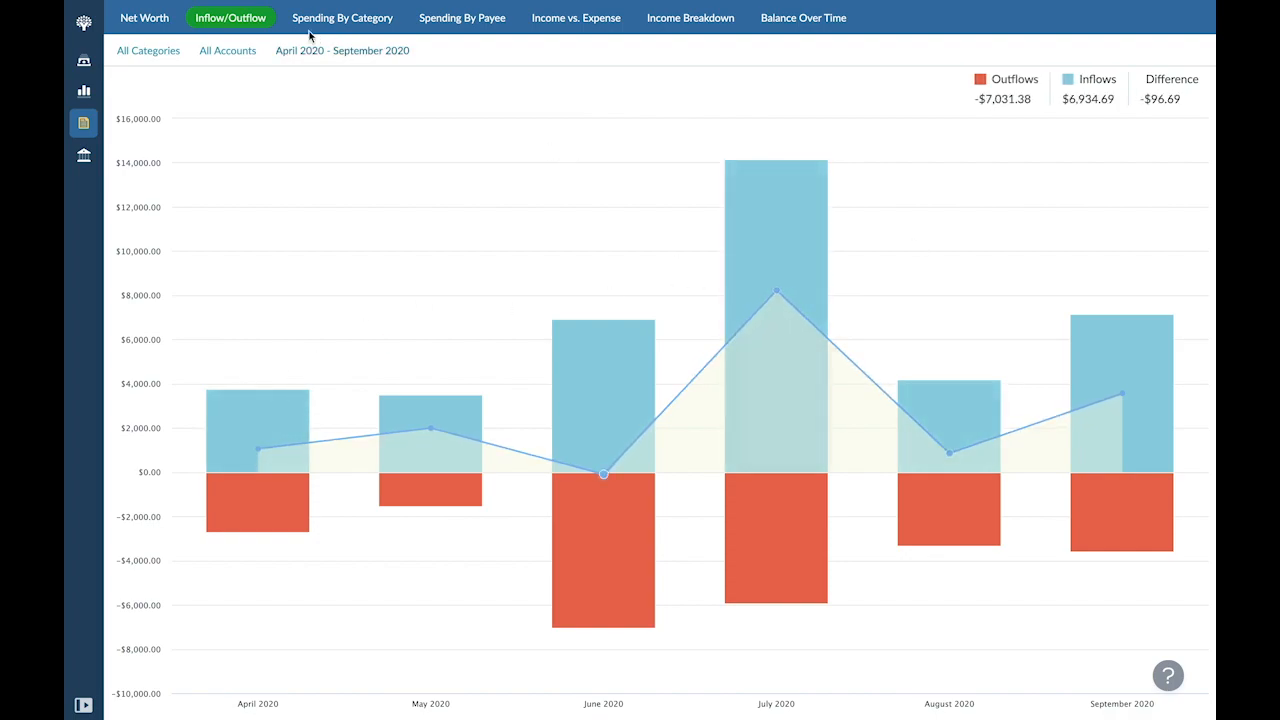
left_click(354, 55)
left_click(723, 378)
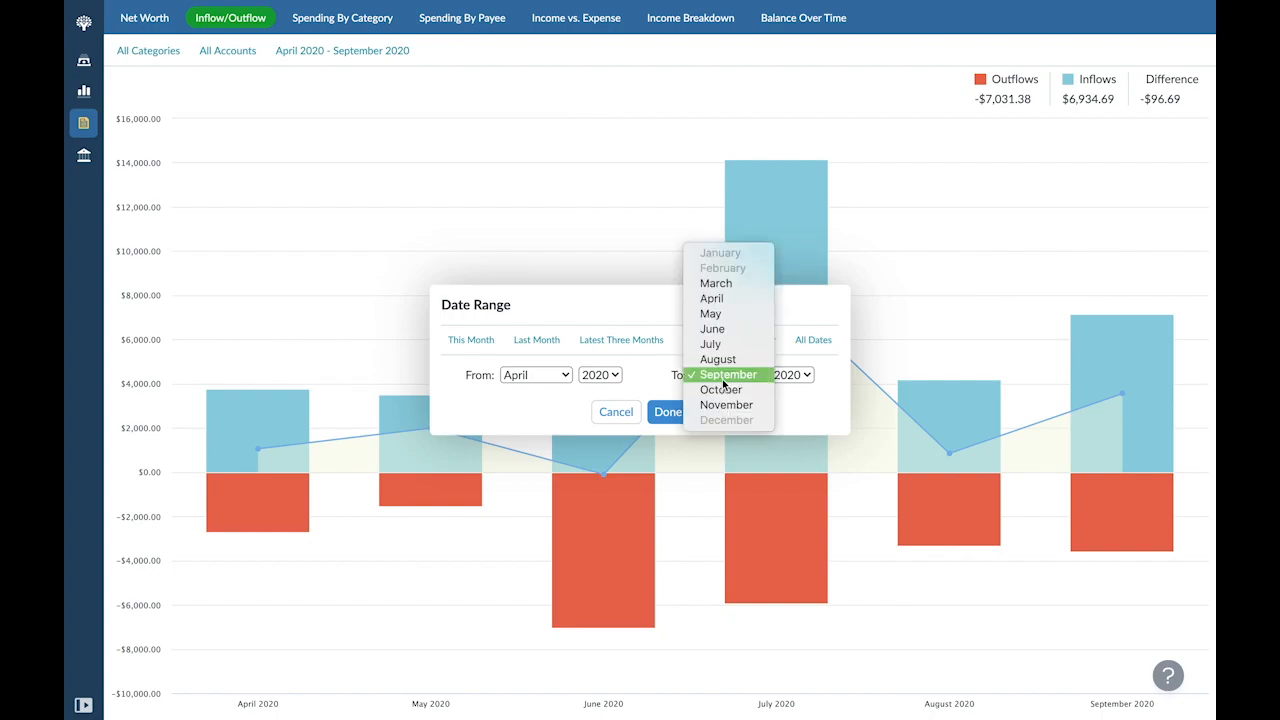
left_click(608, 345)
left_click(608, 345)
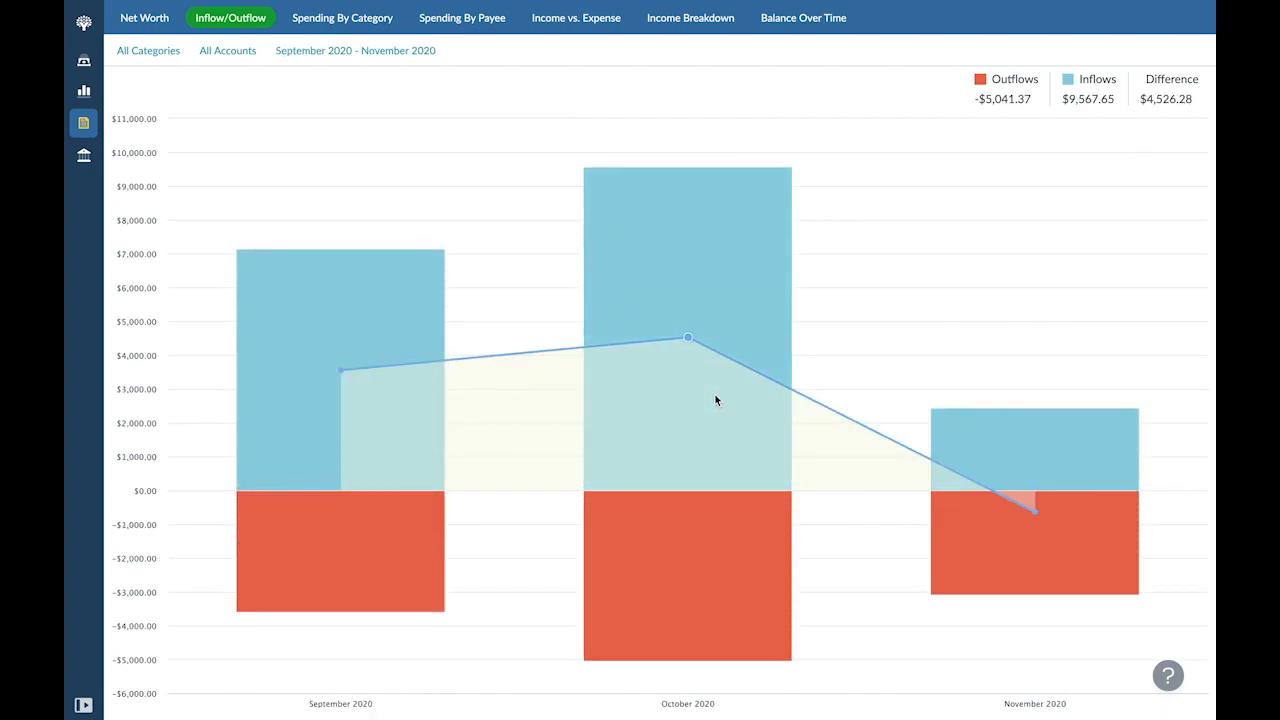
Set the Inflow/Outflow report's date range to August 2020 through October 2020
left_click(300, 50)
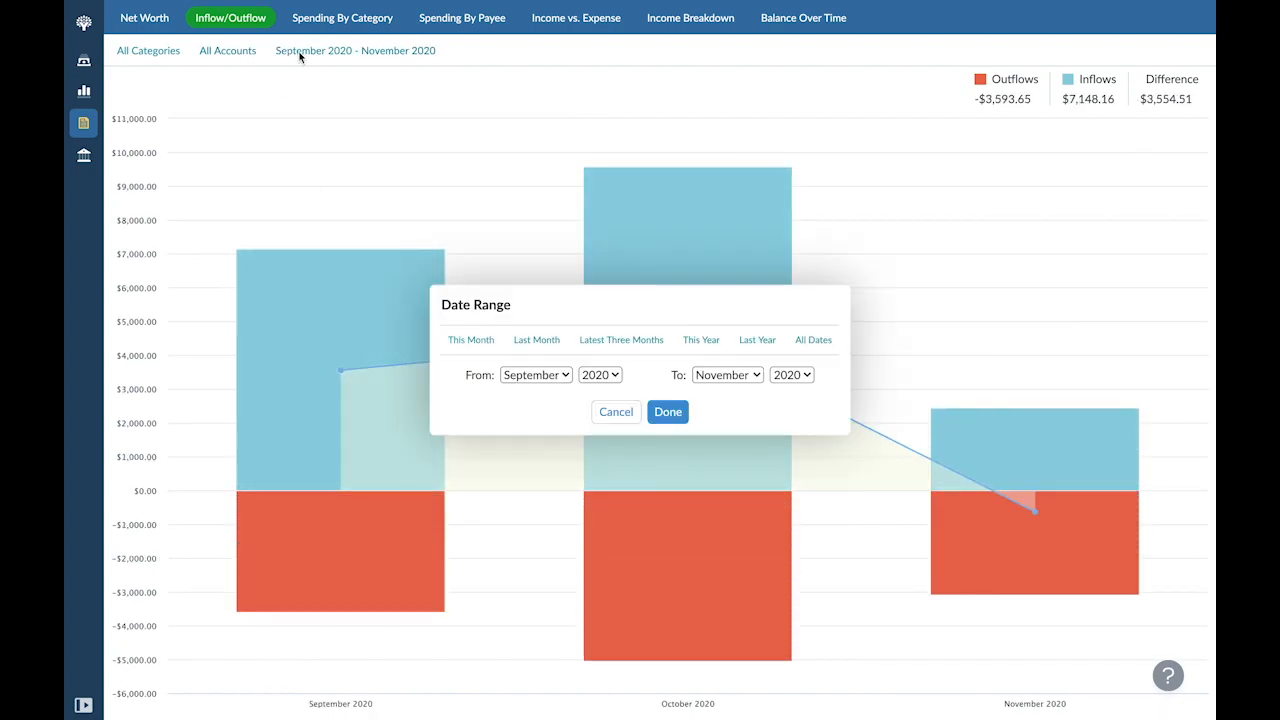
left_click(523, 380)
left_click(517, 365)
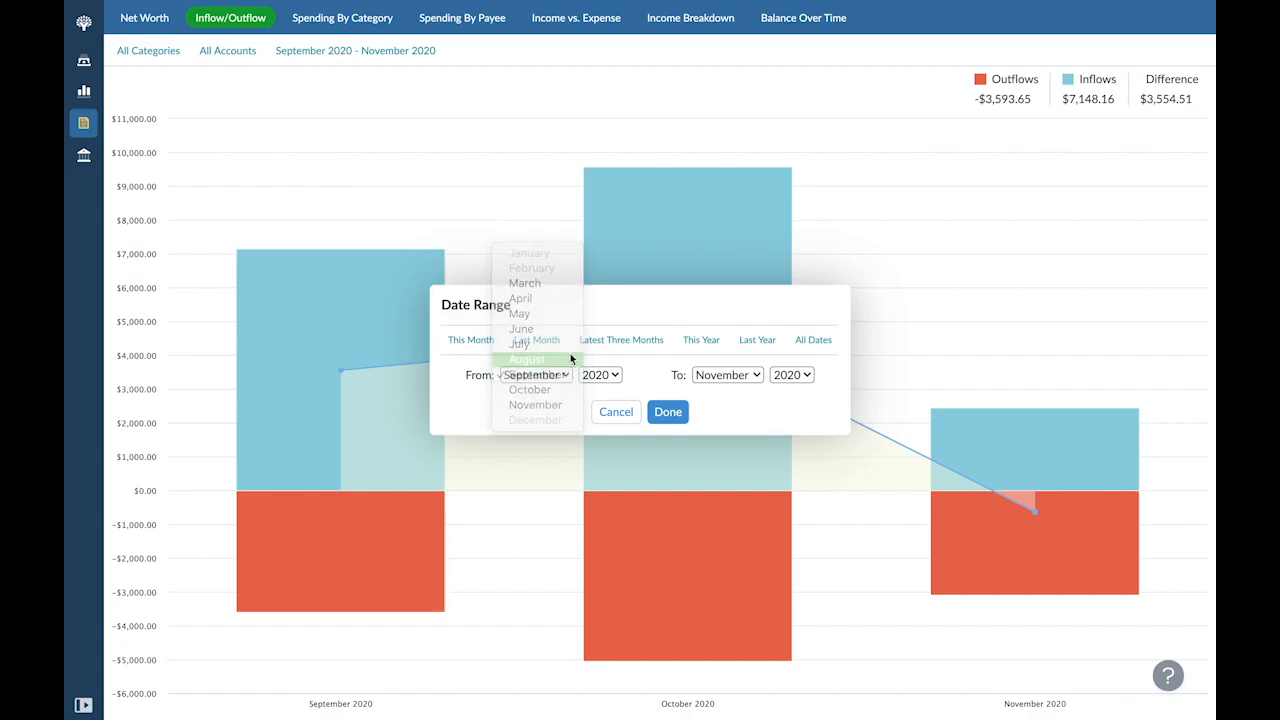
left_click(701, 375)
left_click(701, 362)
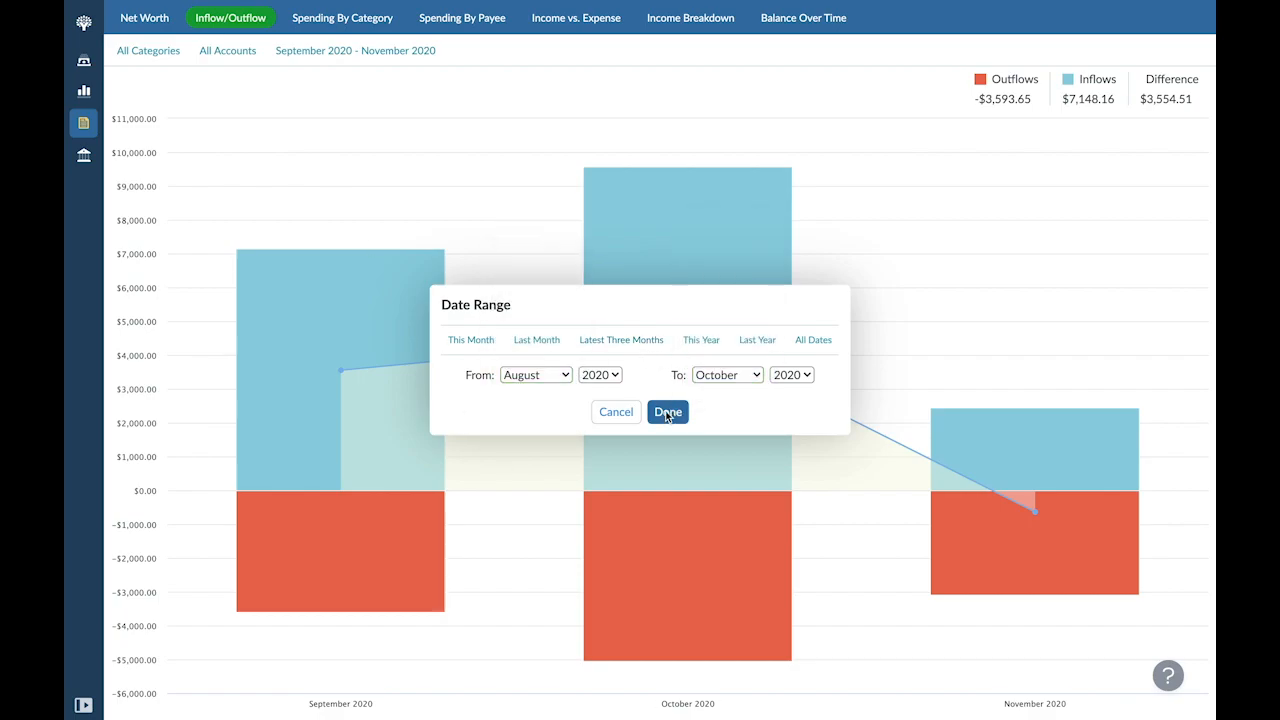
left_click(668, 411)
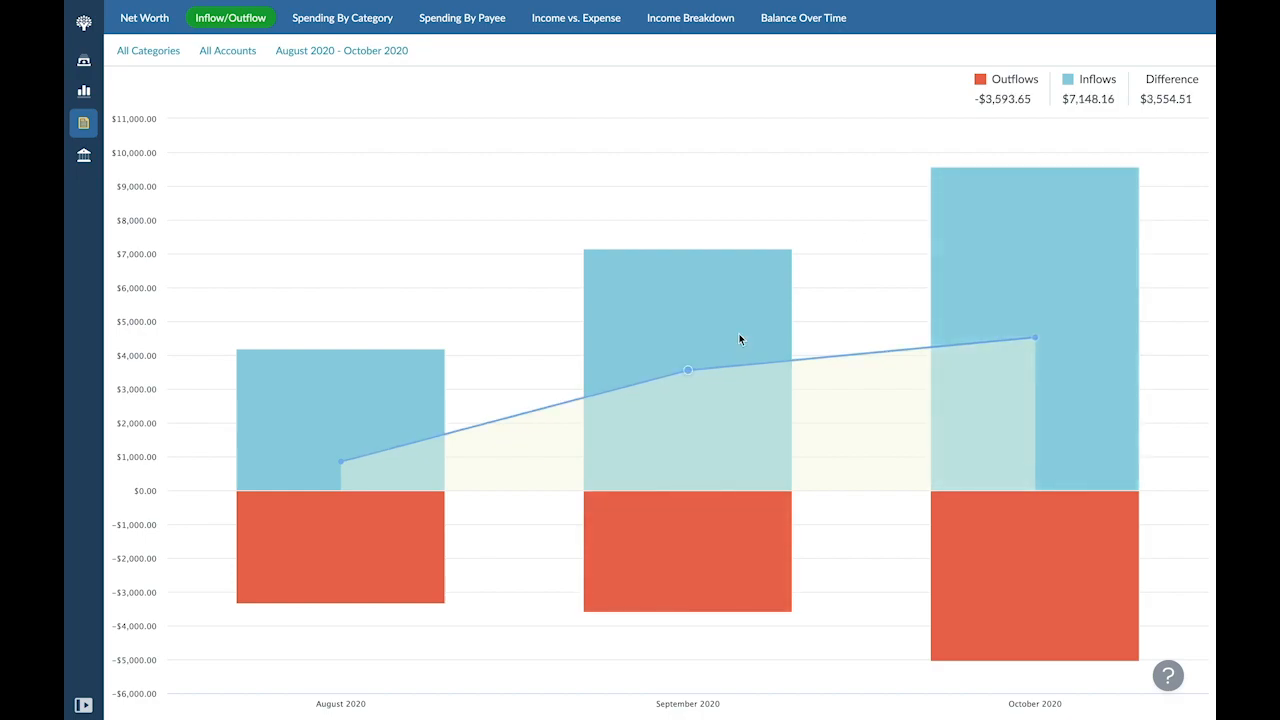
View the Spending By Category chart and the Income vs. Expense table
left_click(330, 20)
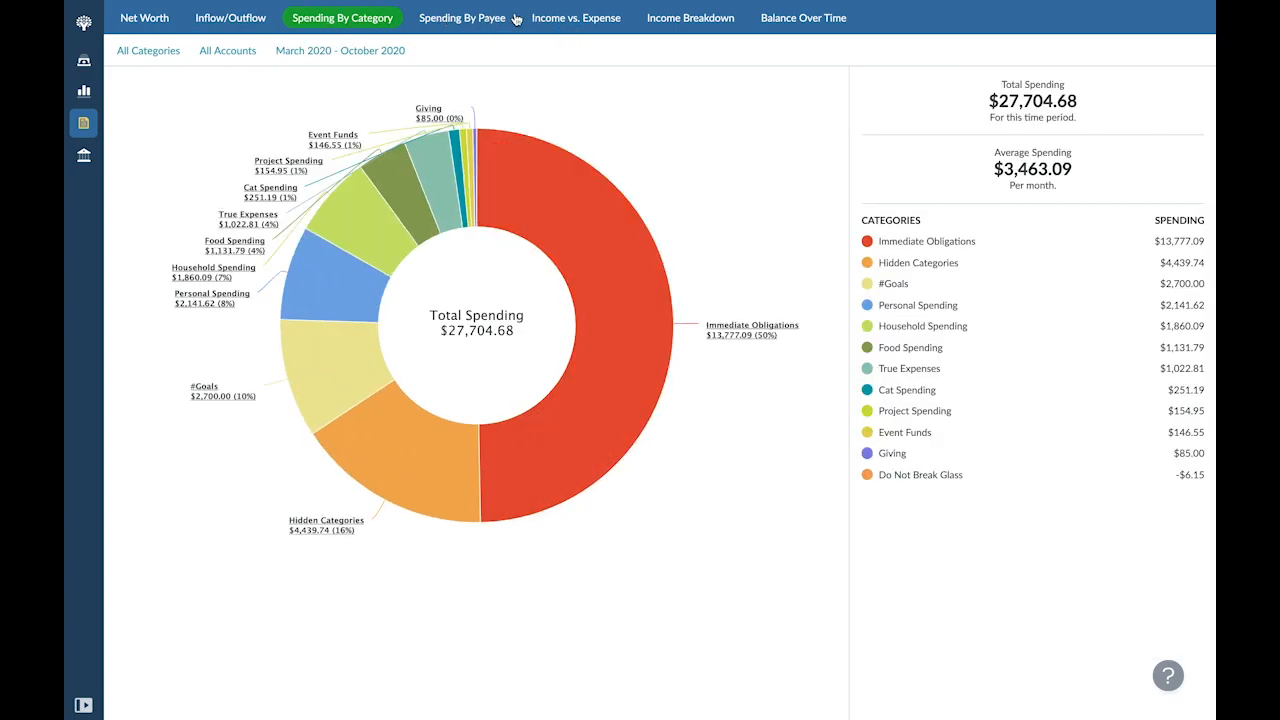
left_click(576, 20)
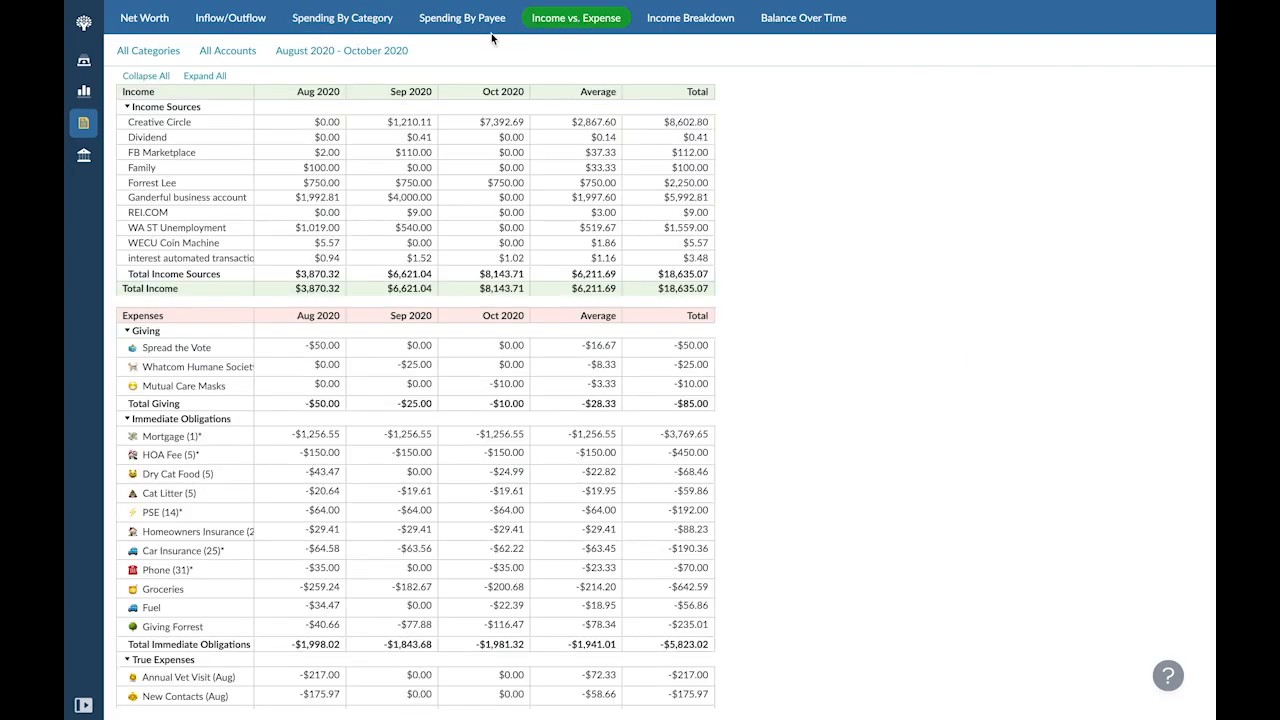
Open the Income Breakdown report and limit its date range to last month, October 2020
left_click(703, 20)
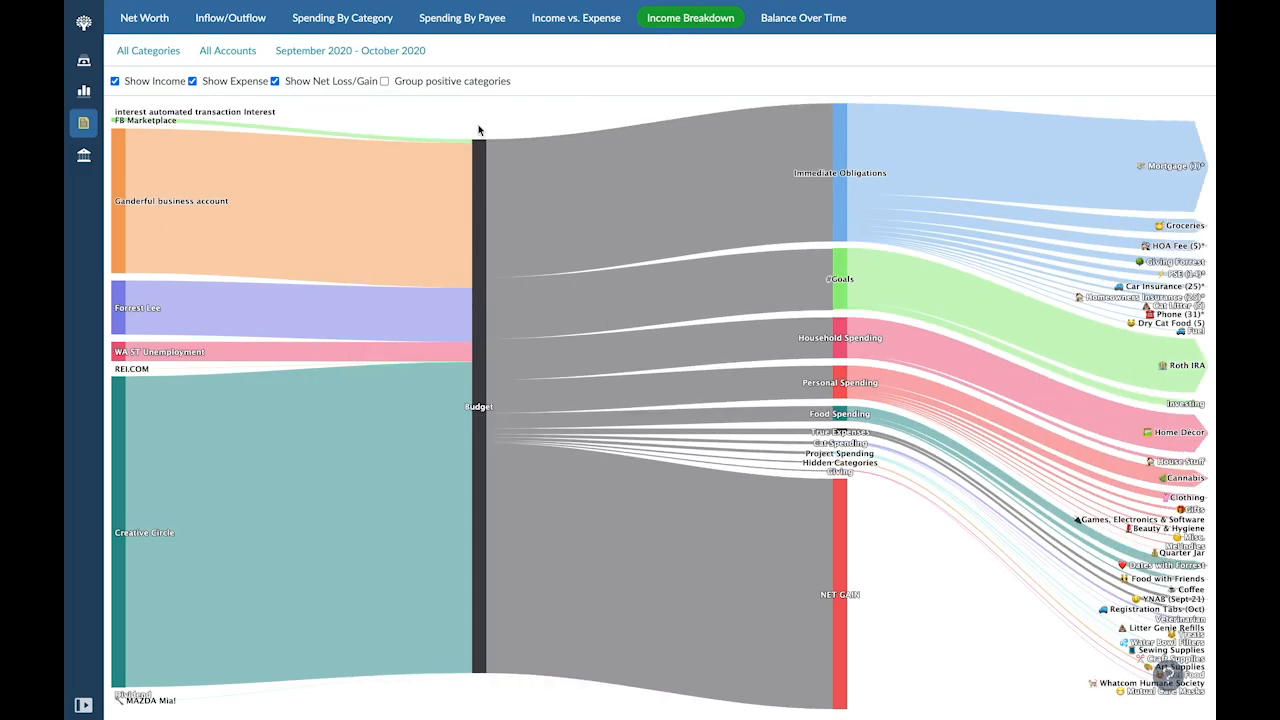
left_click(336, 53)
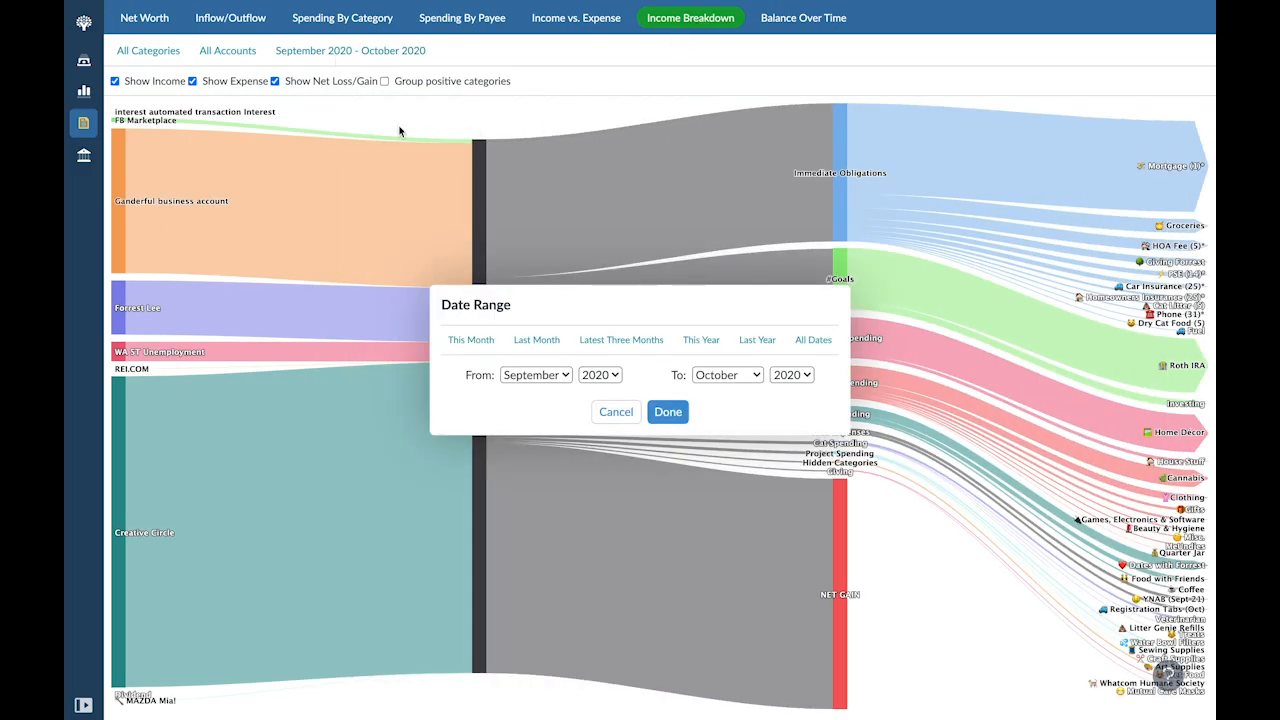
left_click(536, 341)
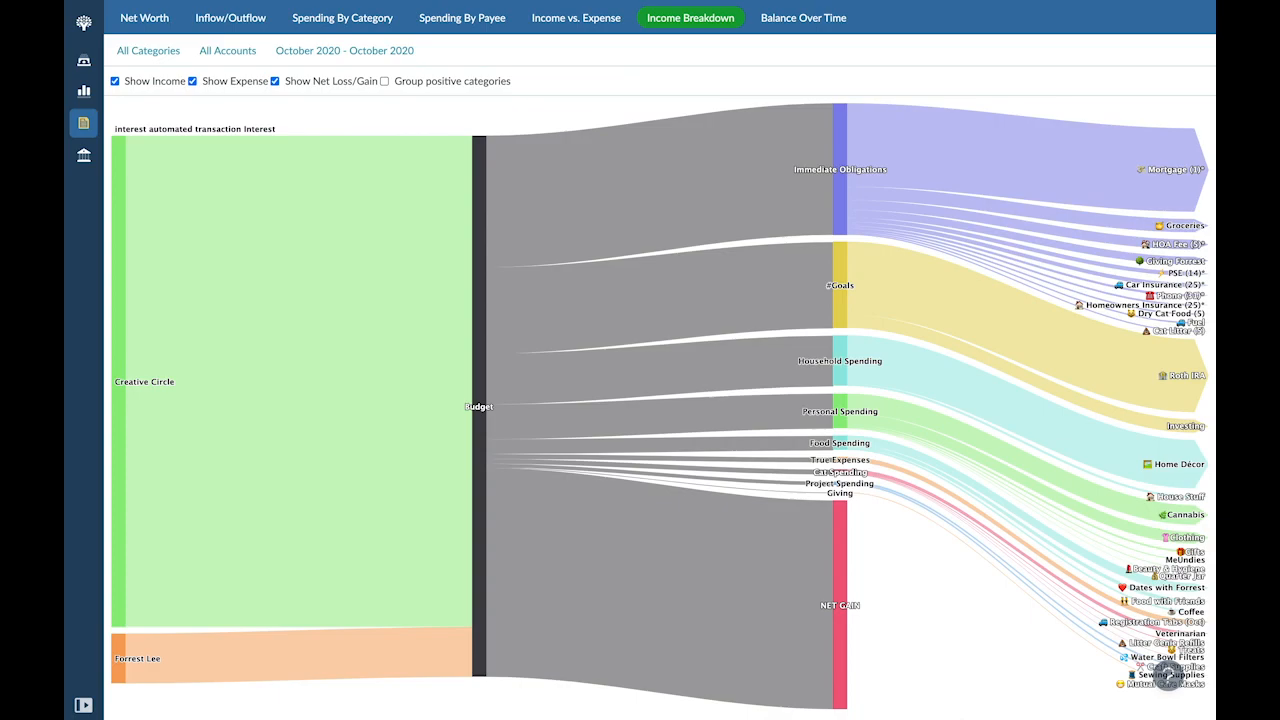
Inspect the flows from Budget to Immediate Obligations, #Goals, Household Spending and Net Gain in the Income Breakdown chart
mouse_move(805, 107)
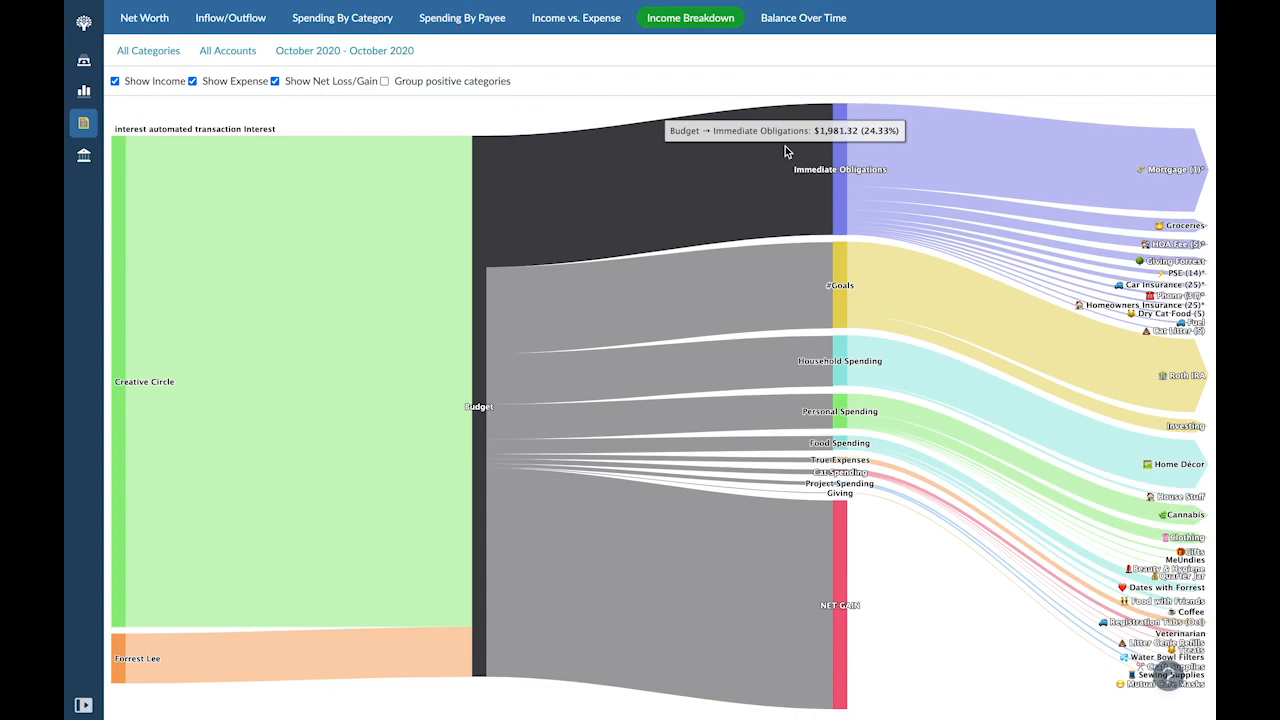
mouse_move(790, 274)
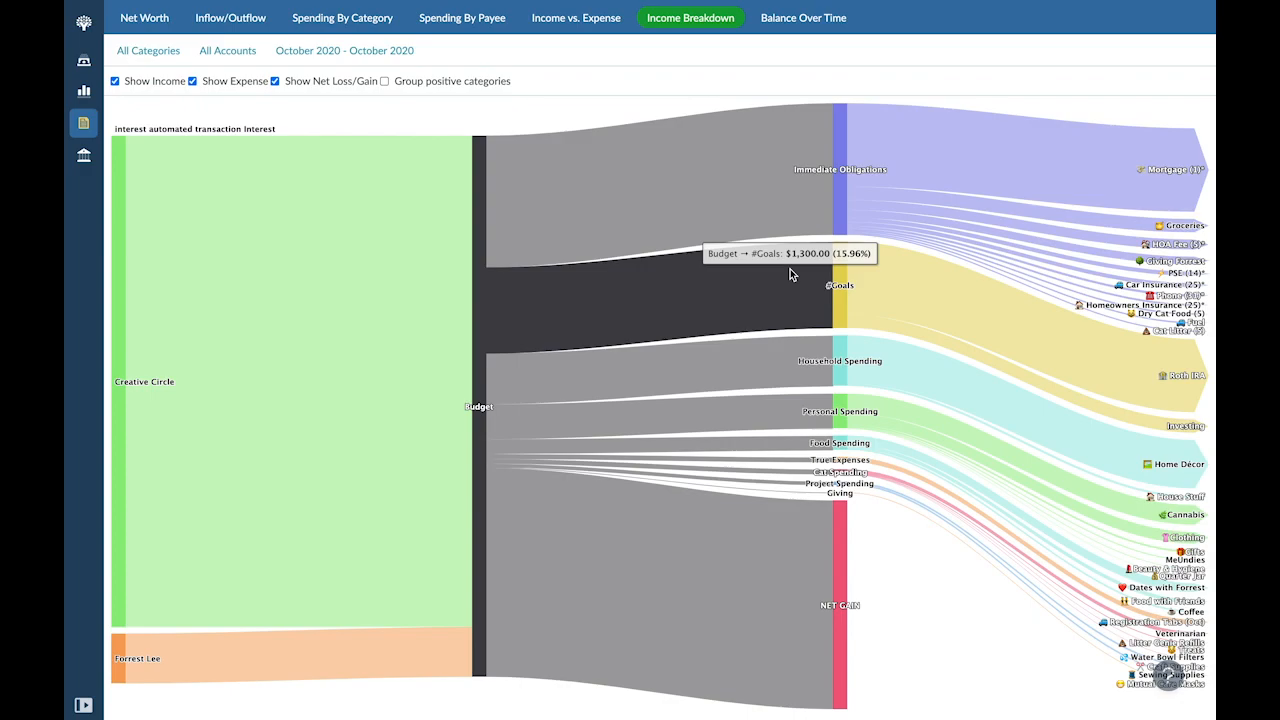
mouse_move(782, 363)
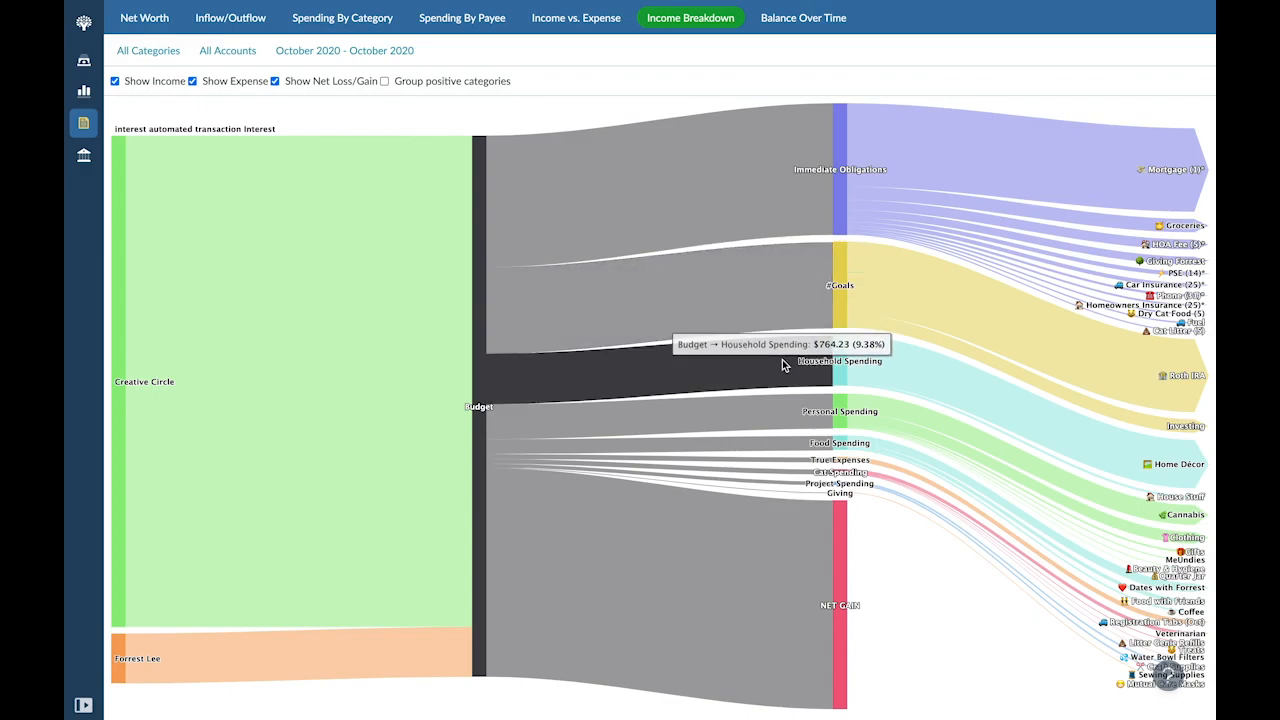
mouse_move(770, 629)
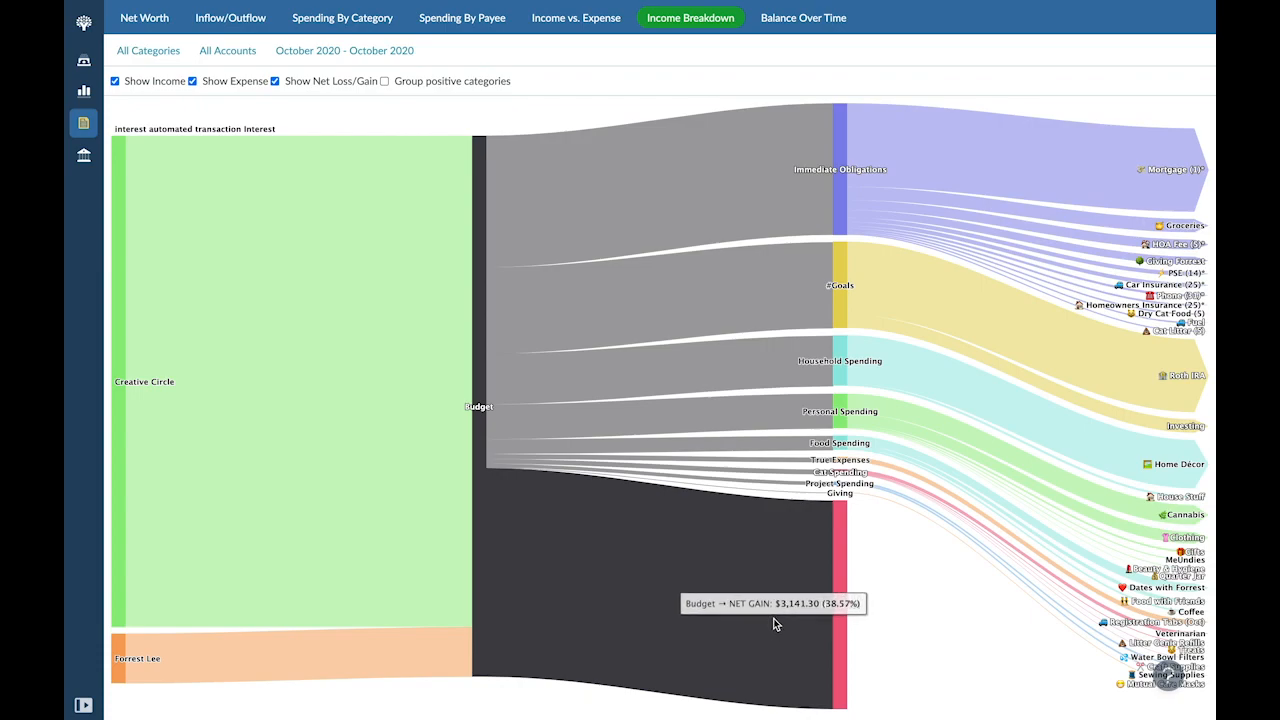
Open the Balance Over Time report and inspect the Nelnet - A3 balance line in late September 2020
left_click(805, 12)
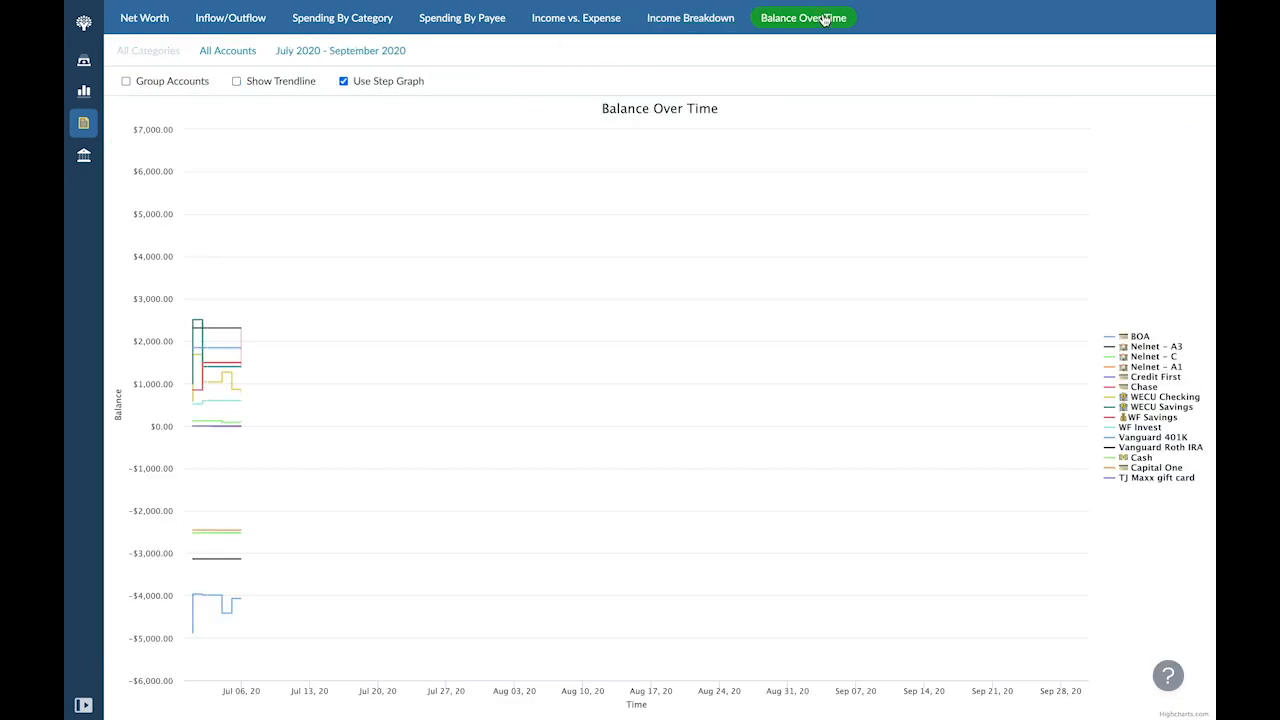
mouse_move(1213, 225)
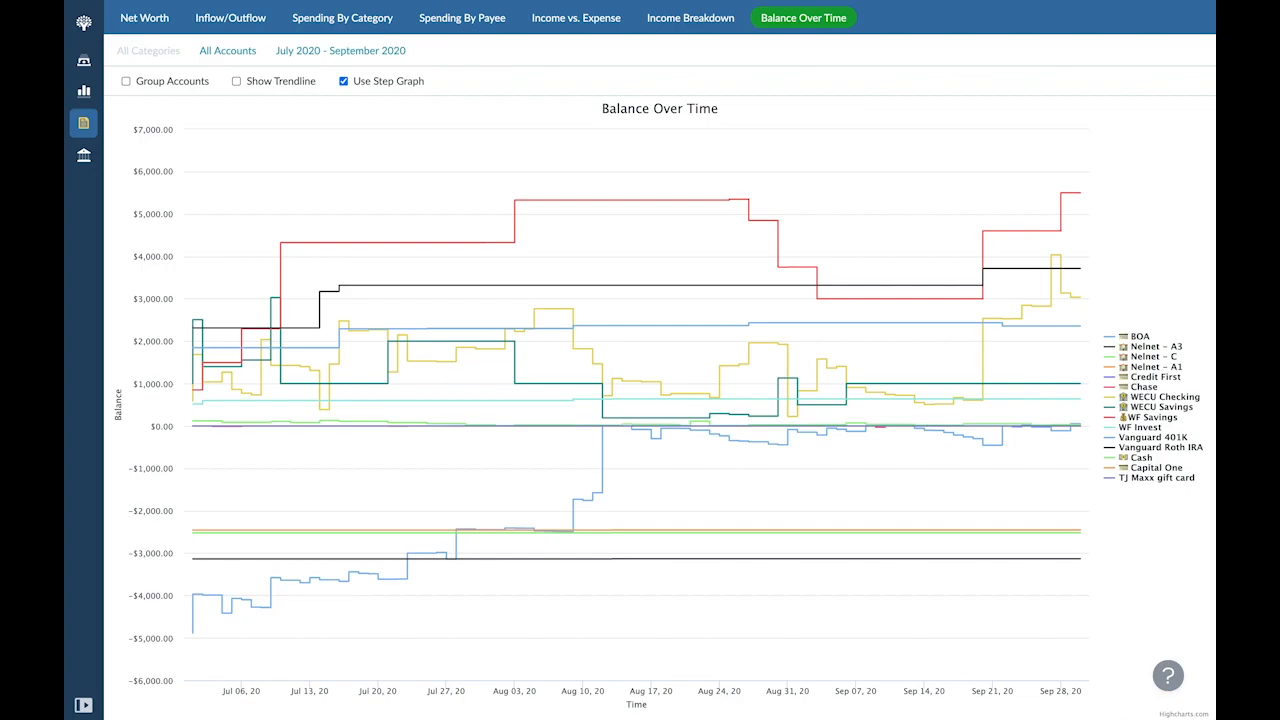
mouse_move(1011, 563)
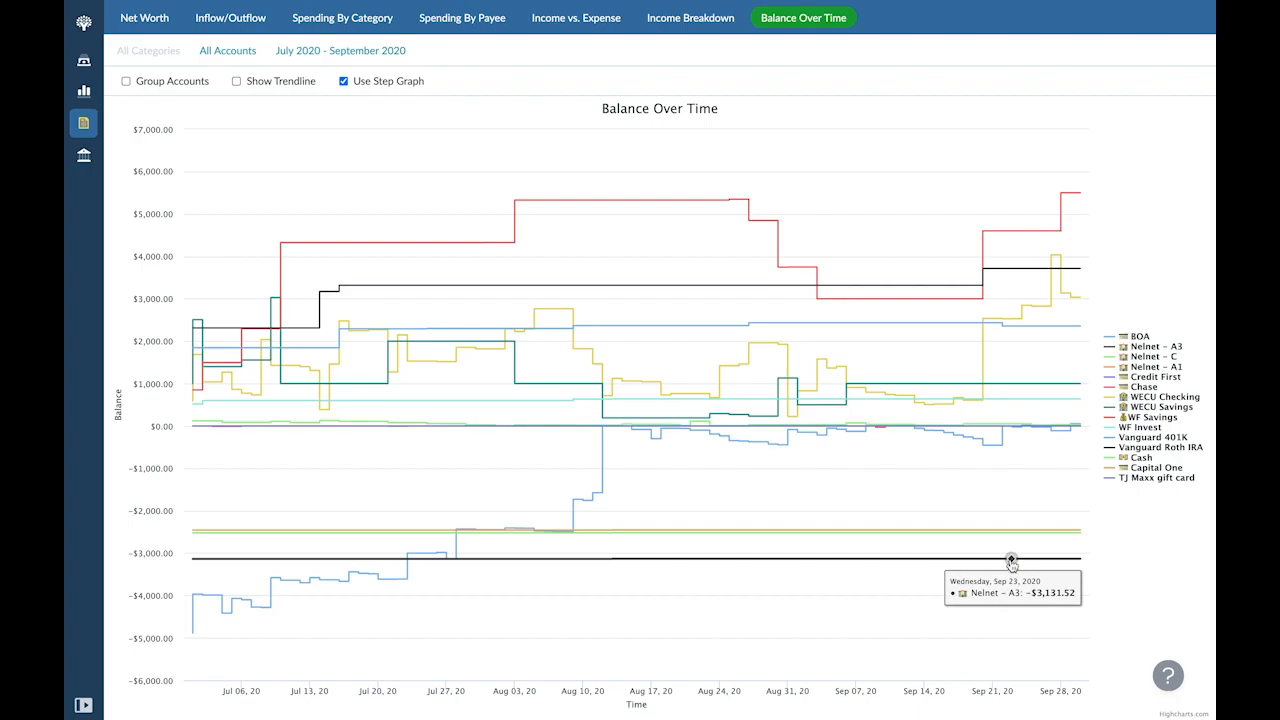
mouse_move(976, 547)
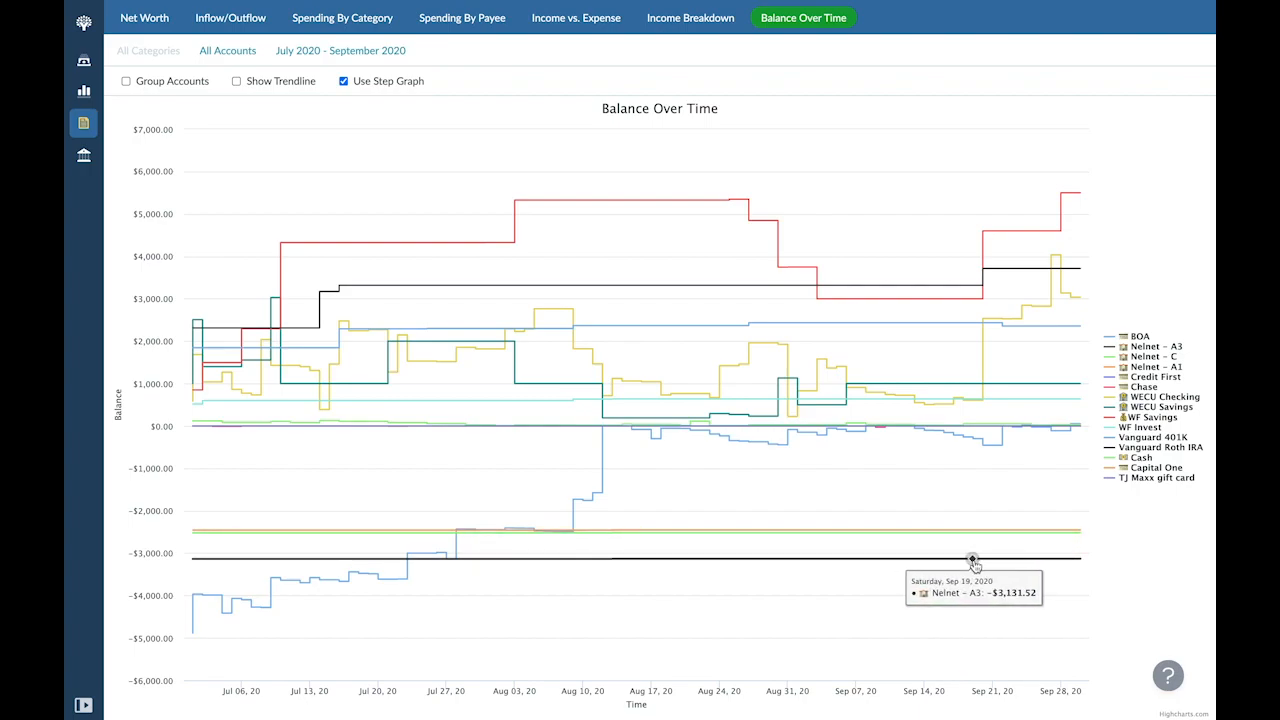
Set the Balance Over Time report's date range to the latest three months, September 2020 to November 2020
left_click(338, 51)
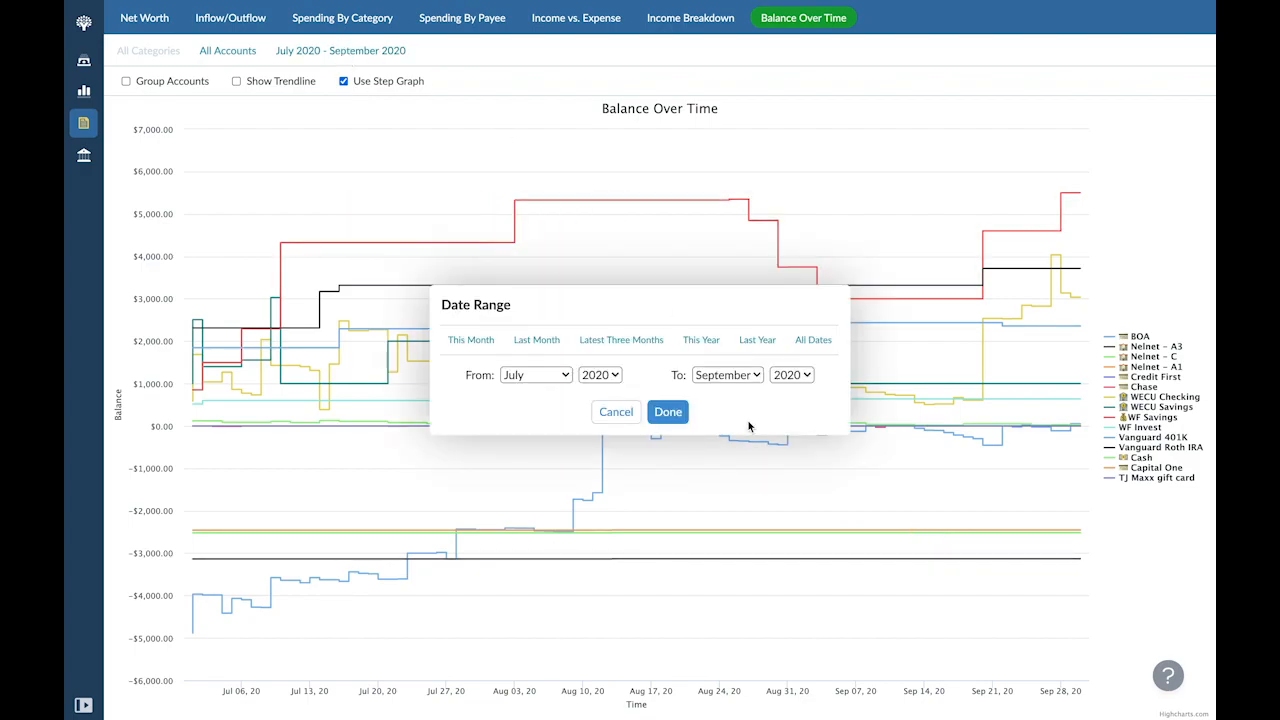
left_click(613, 341)
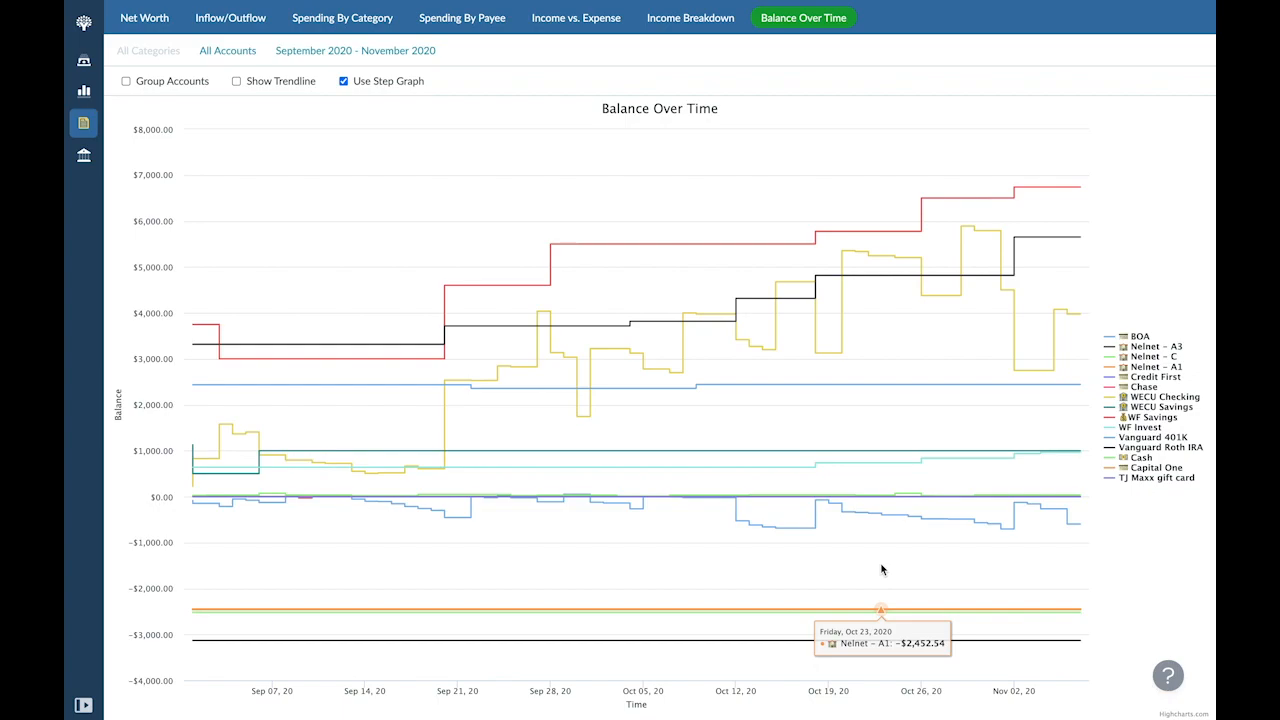
Return to the November 2020 budget and select the Facebook Fundraisers category in the Giving group
left_click(84, 60)
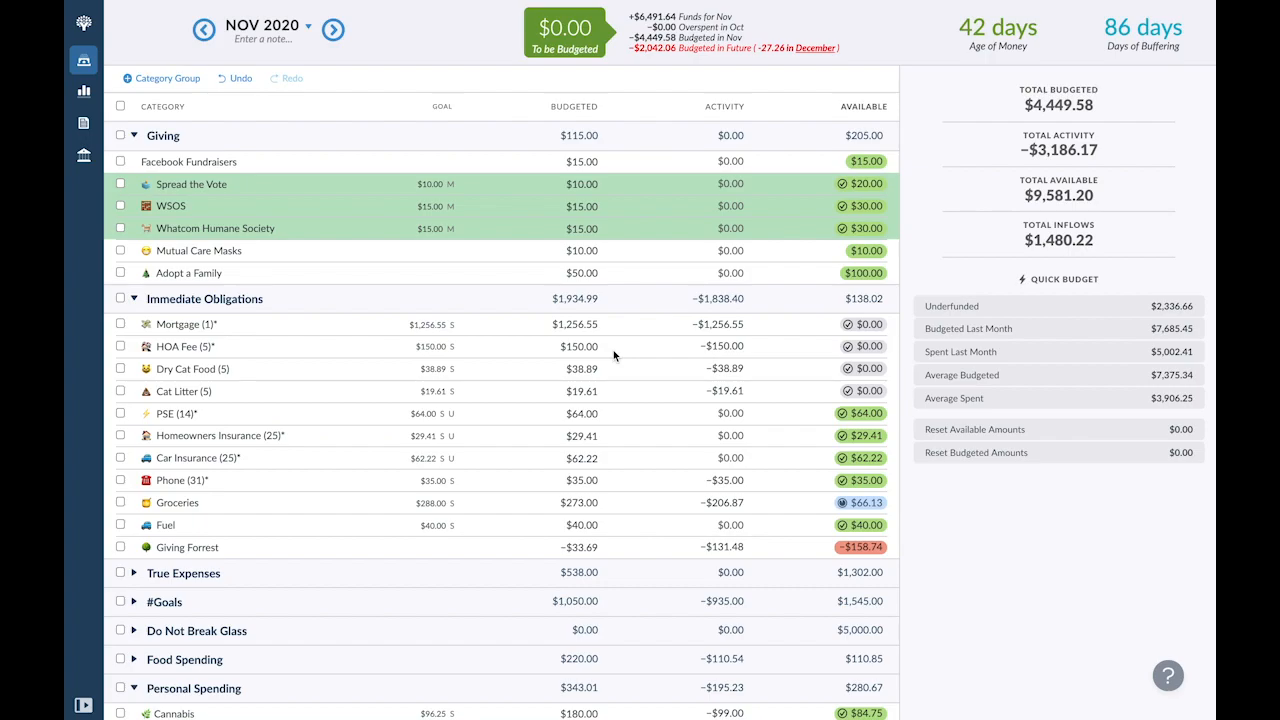
left_click(288, 171)
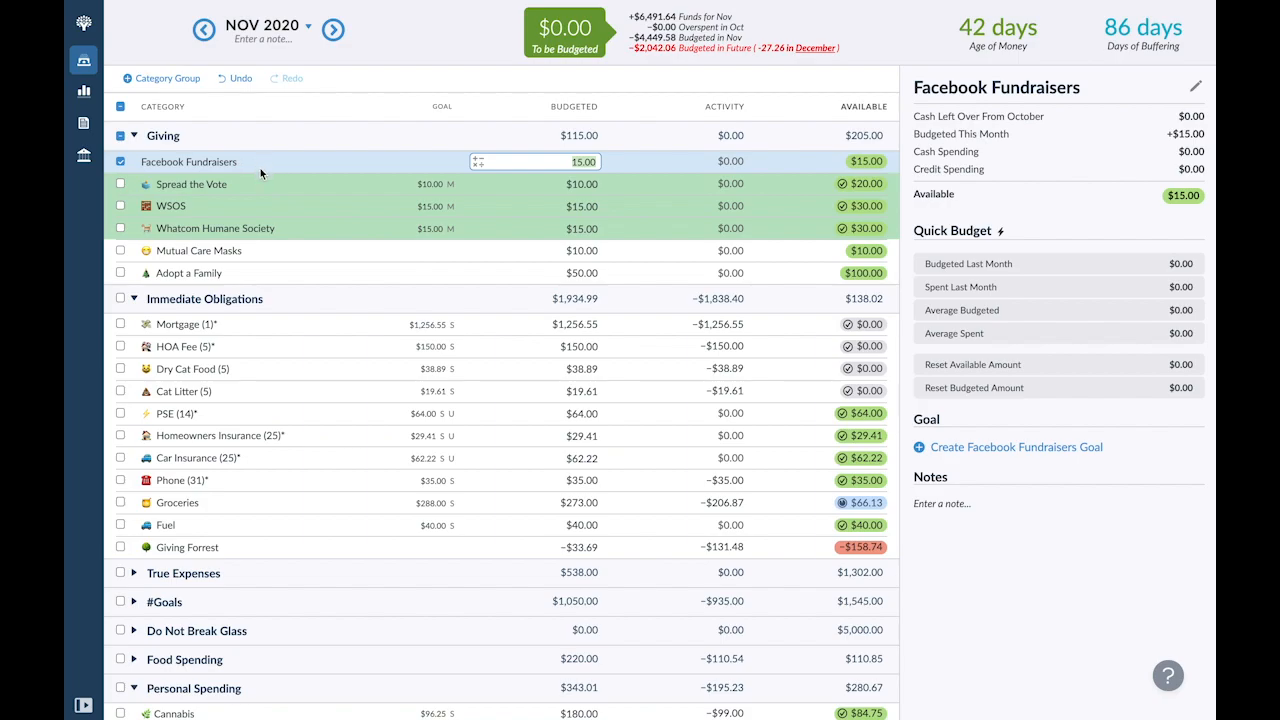
key("BackSpace")
Switch to Emojipedia and search for a Facebook Fundraisers emoji with the terms "facebook" and "f"
left_click(560, 273)
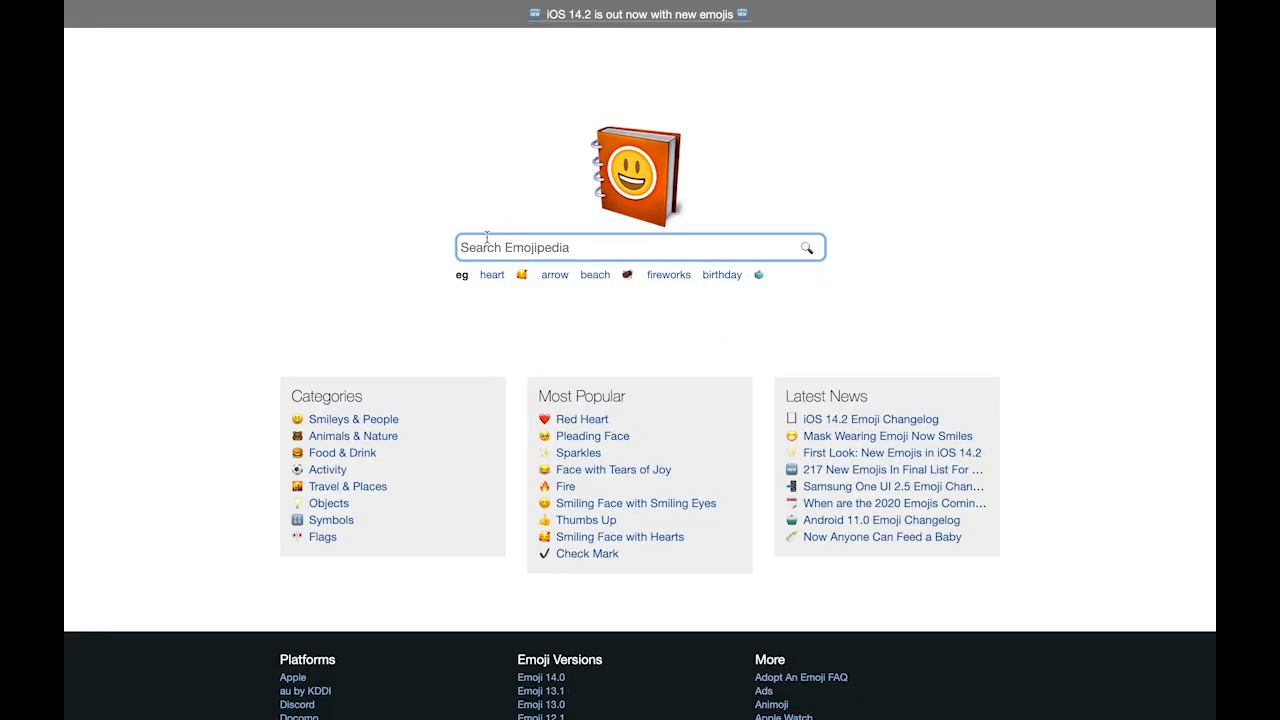
type("f")
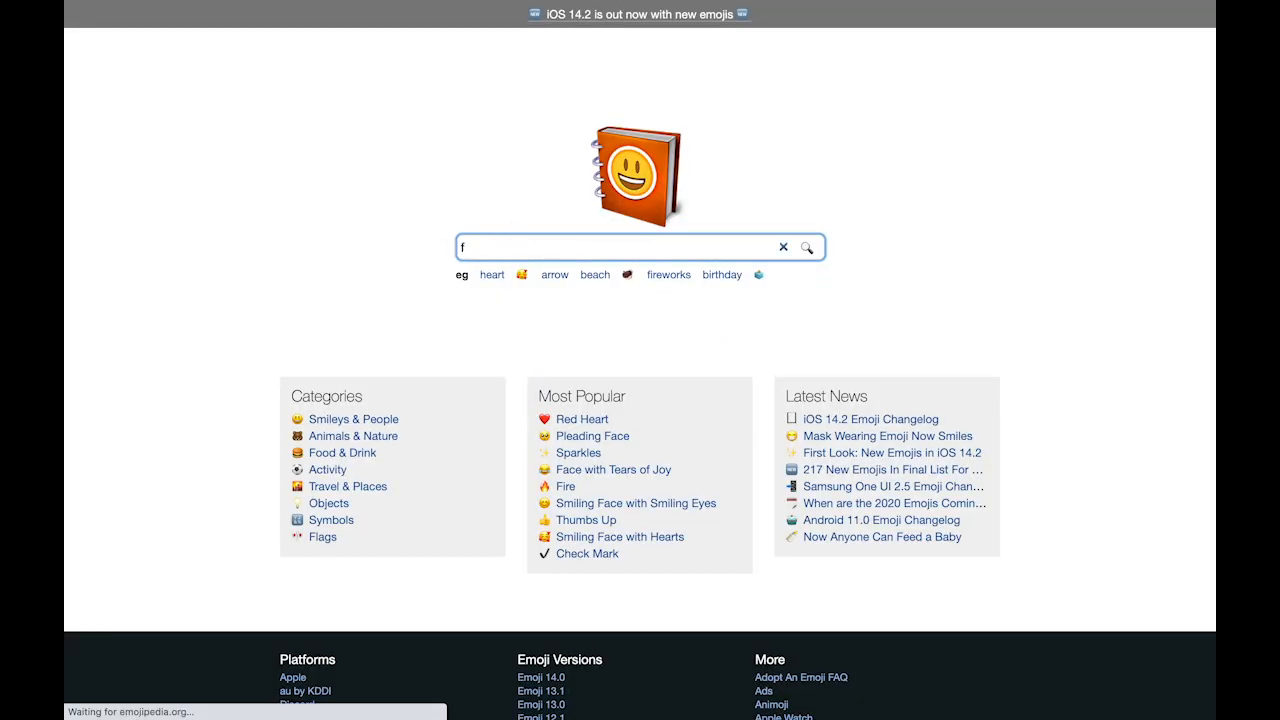
type("acebook")
key("Return")
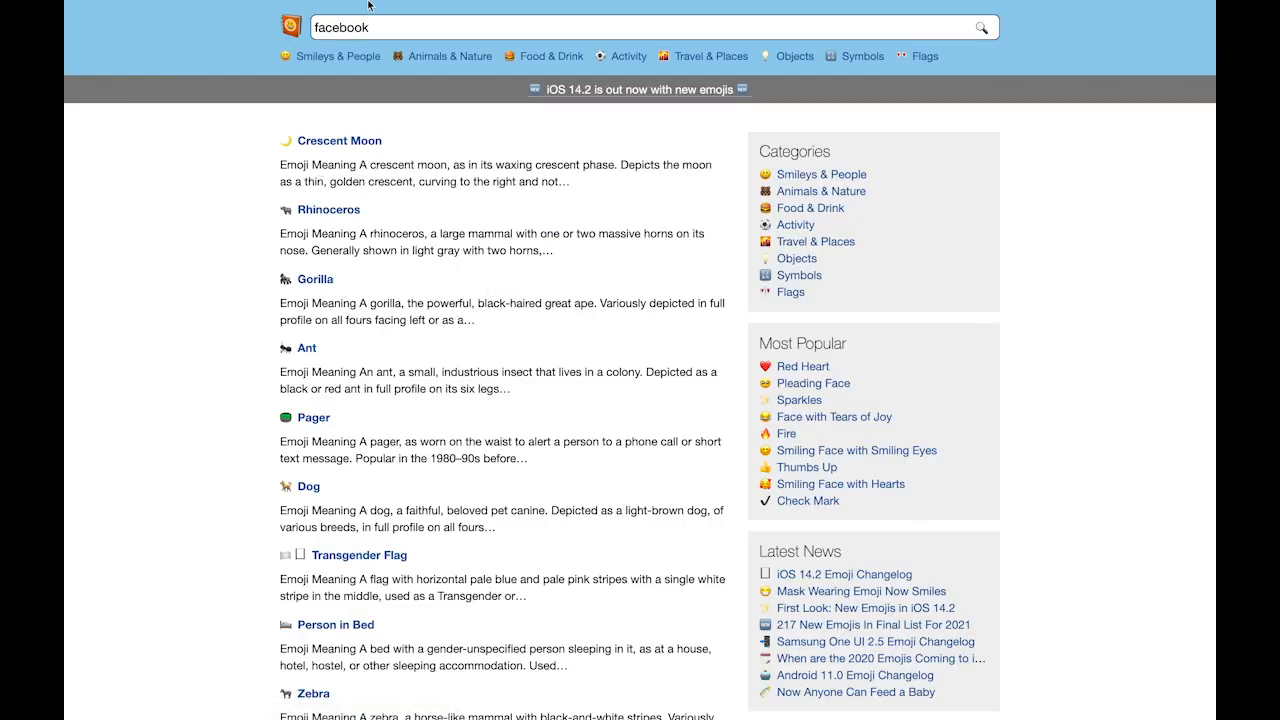
double_click(345, 27)
type("f")
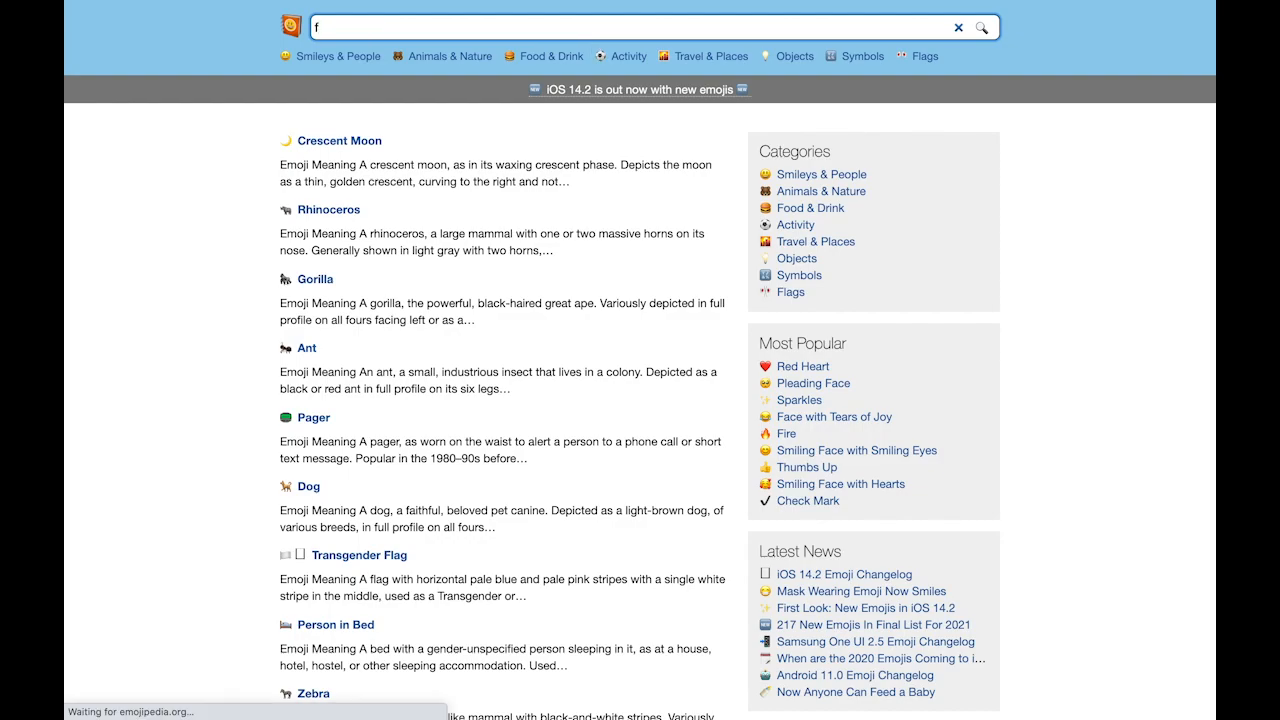
scroll(250, 184, "down", 3)
scroll(250, 184, "up", 3)
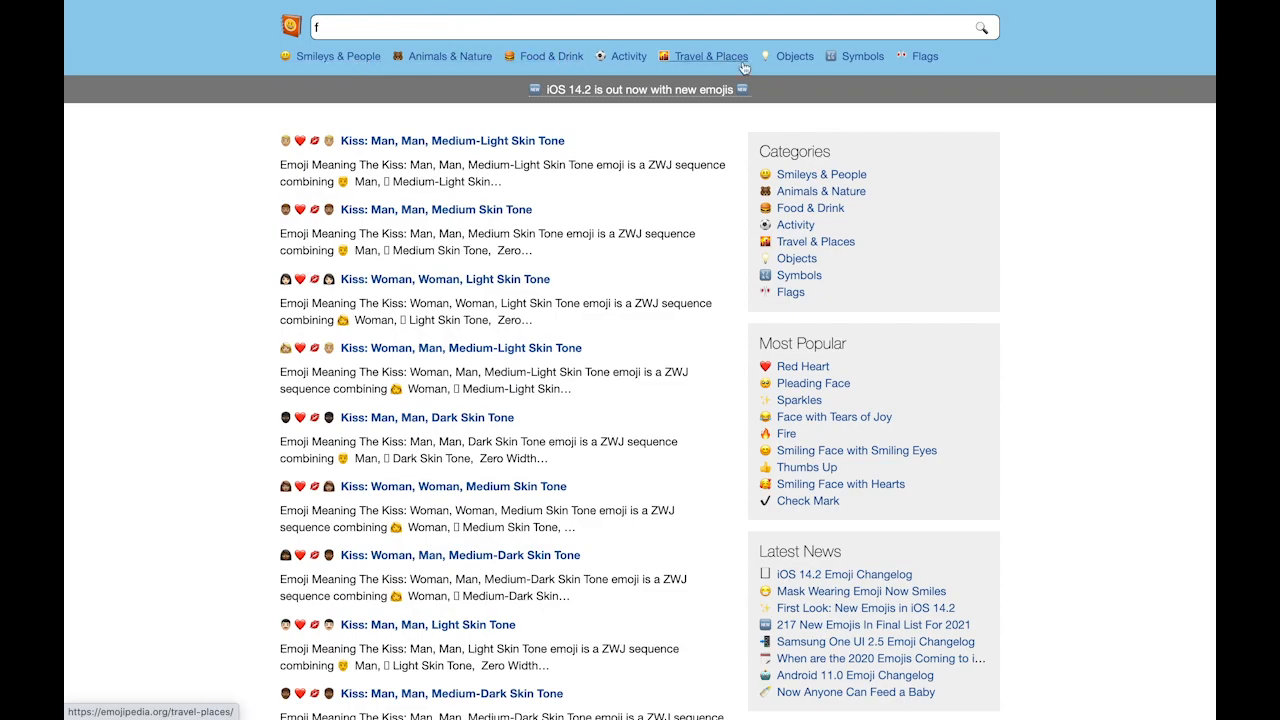
Browse Emojipedia's Animals & Nature category for an emoji that suits Facebook Fundraisers
left_click(421, 60)
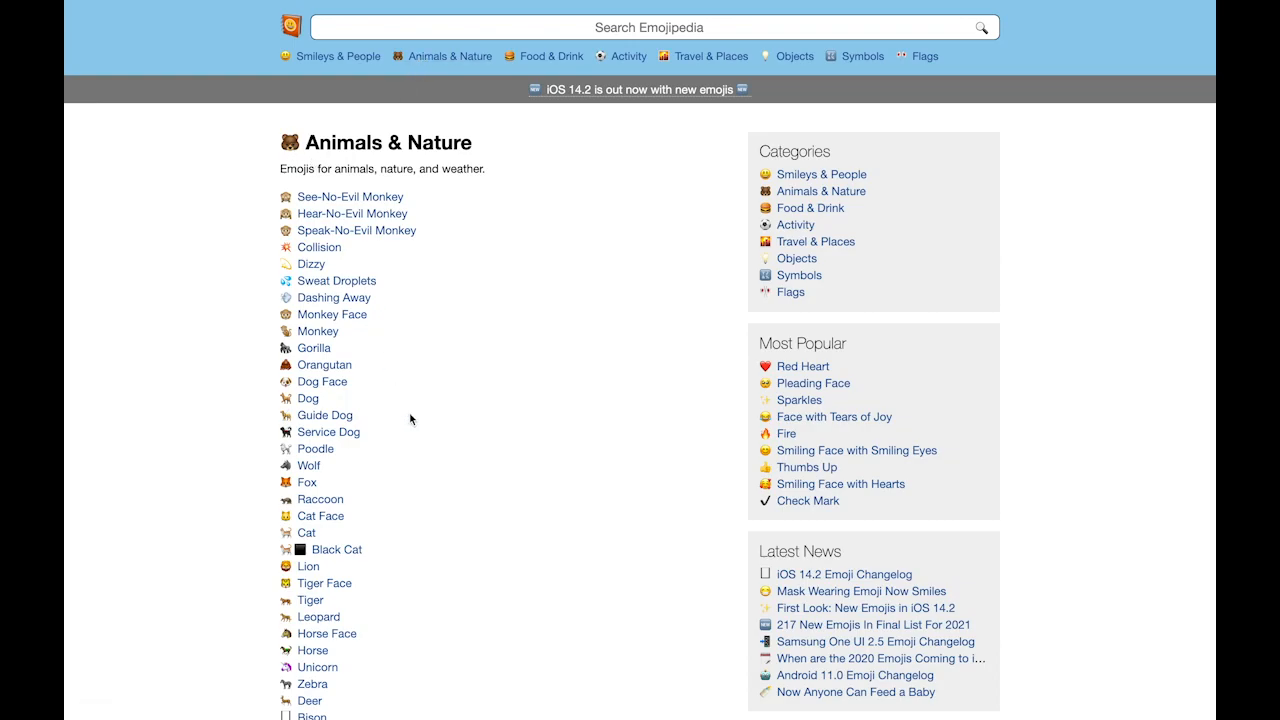
scroll(360, 450, "down", 3)
scroll(368, 486, "down", 5)
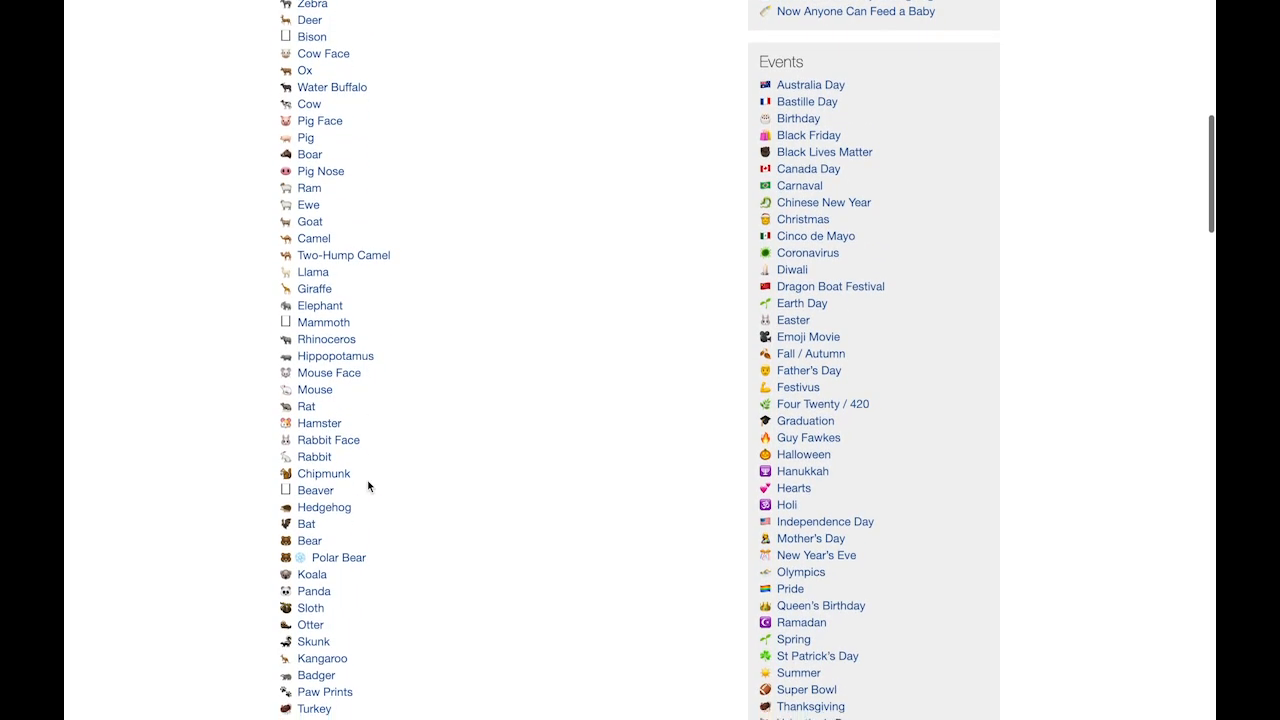
scroll(368, 486, "down", 4)
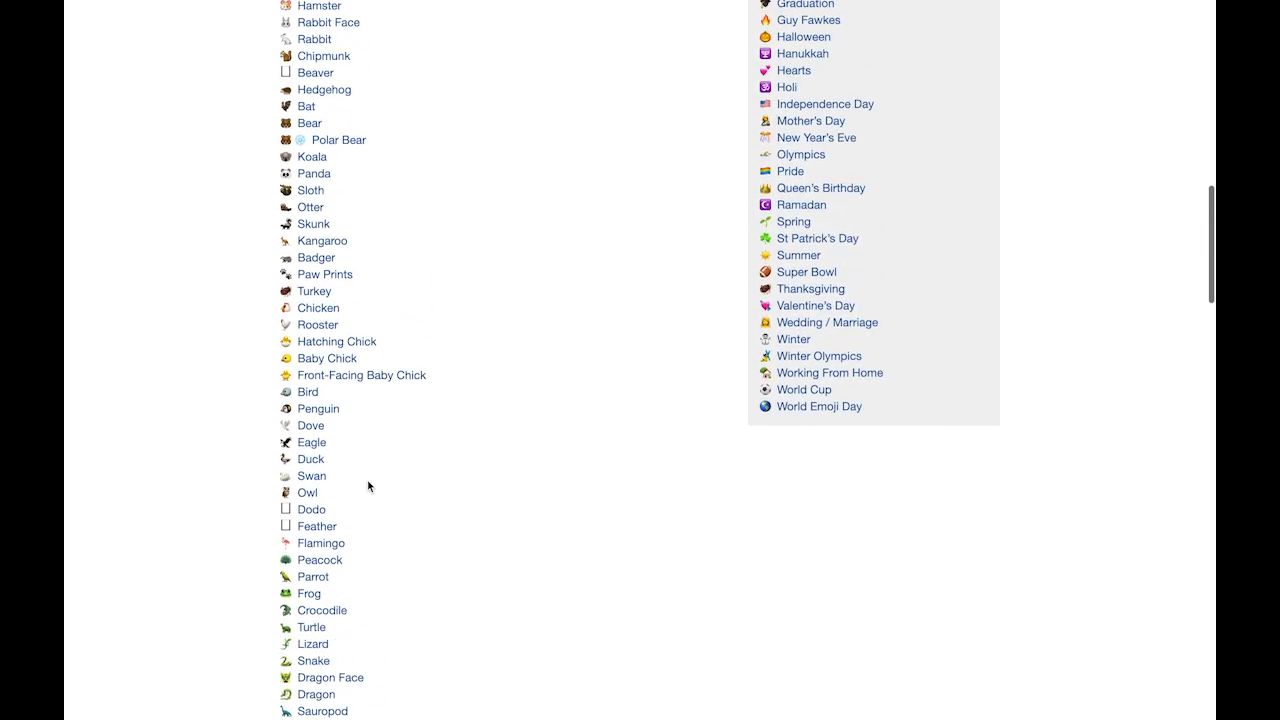
scroll(368, 486, "up", 2)
scroll(820, 80, "up", 3)
scroll(845, 85, "up", 5)
Search Emojipedia for "heart" and copy the Yellow Heart emoji from its page
left_click(549, 22)
type("heart")
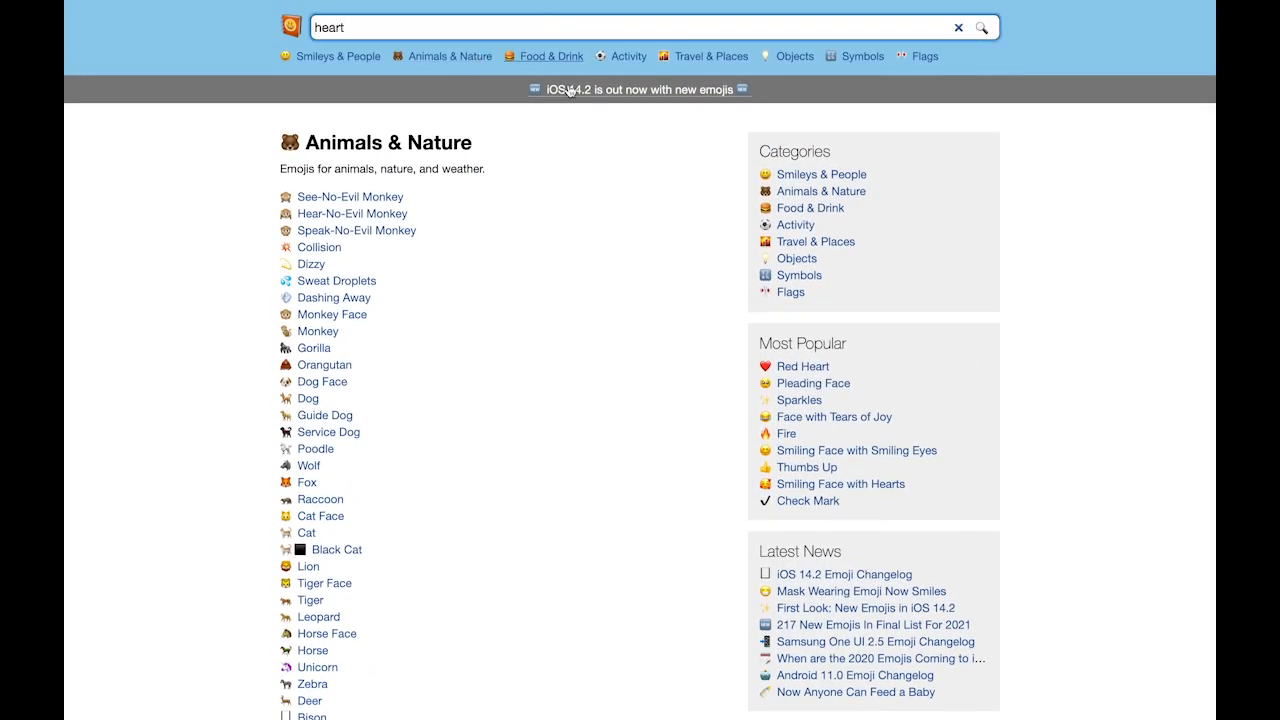
key("Return")
scroll(249, 478, "down", 3)
scroll(249, 478, "down", 5)
left_click(298, 522)
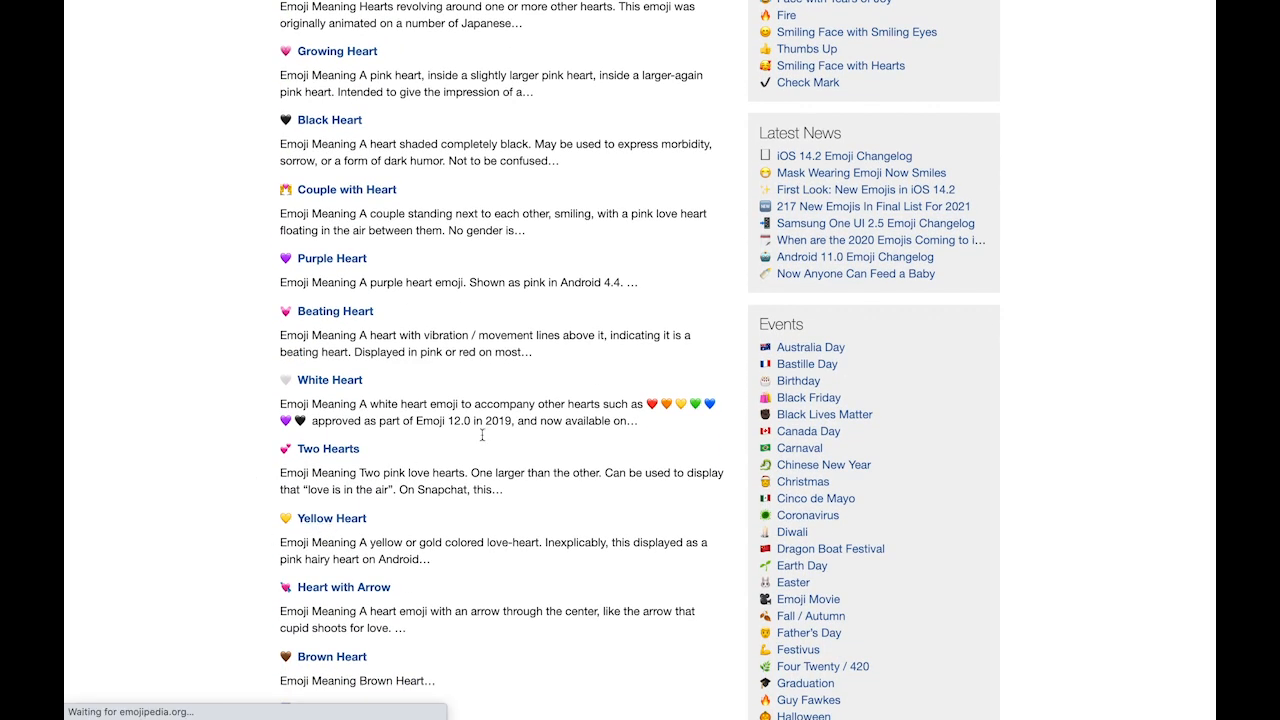
left_click(494, 400)
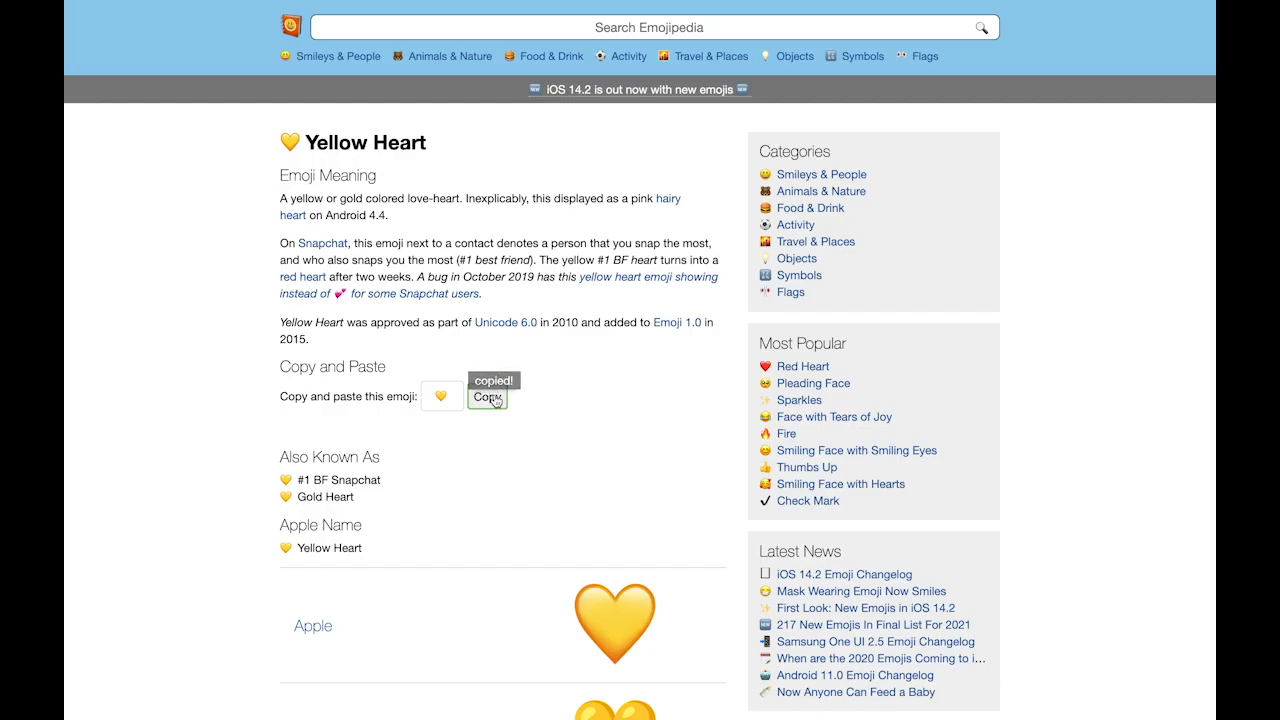
Switch back to the budget, put the copied yellow heart before the Facebook Fundraisers name, and deselect the category
key("ctrl+Tab")
left_click(162, 166)
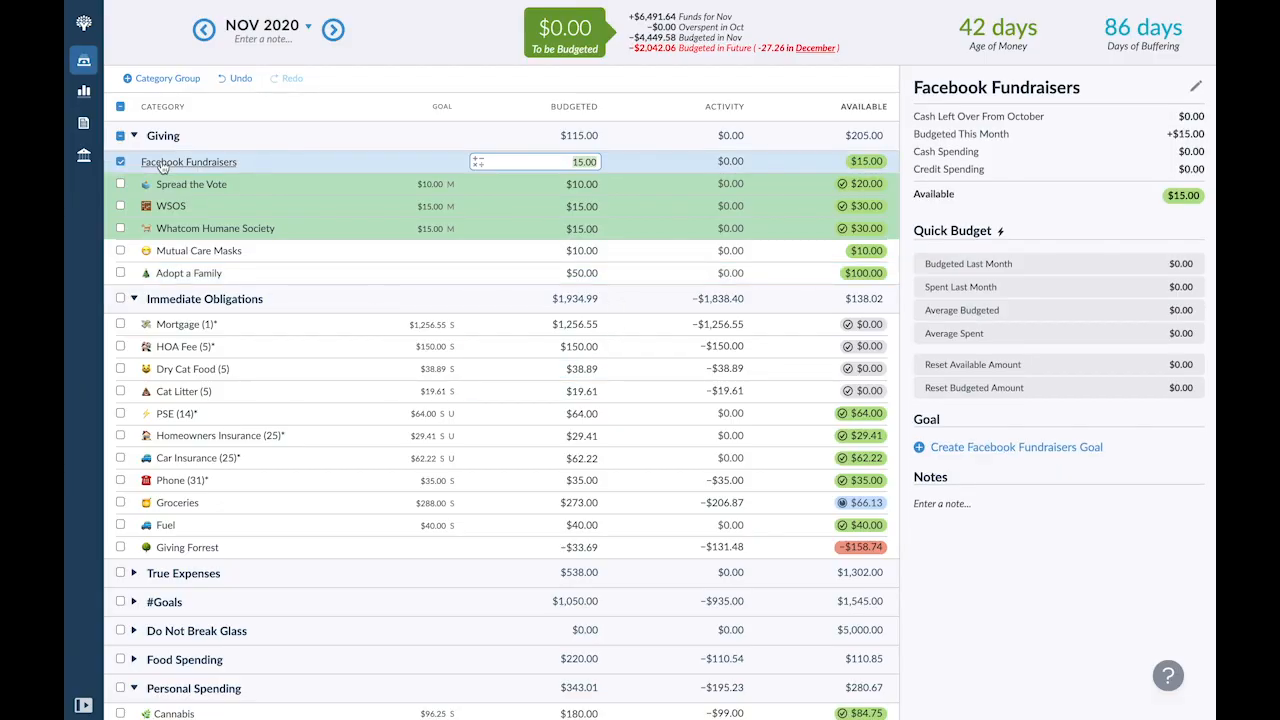
left_click(162, 166)
key("ctrl+v")
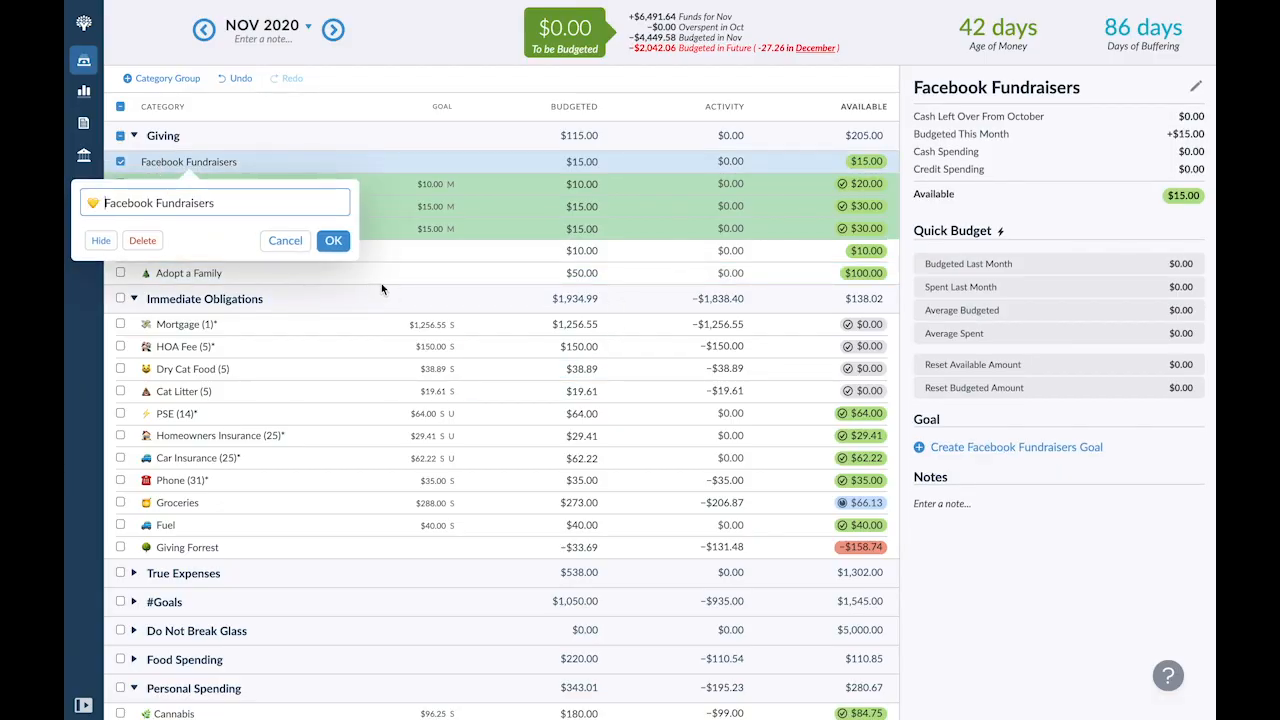
left_click(339, 247)
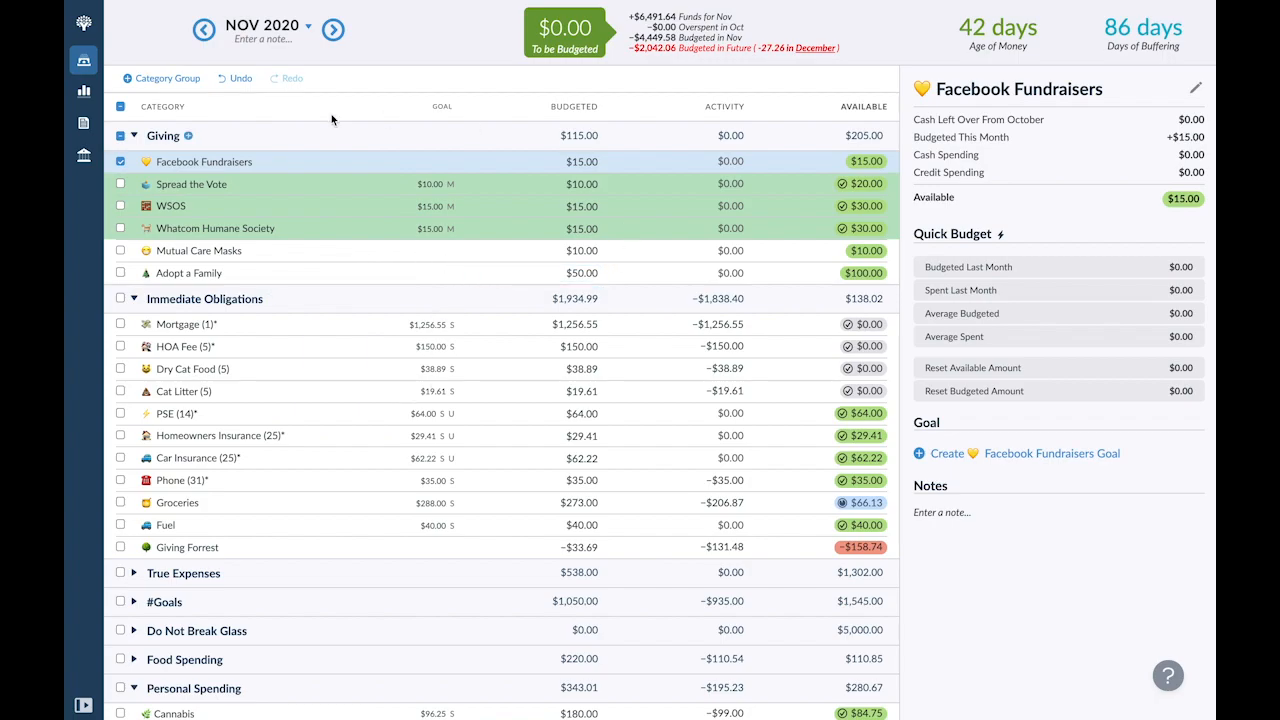
left_click(120, 163)
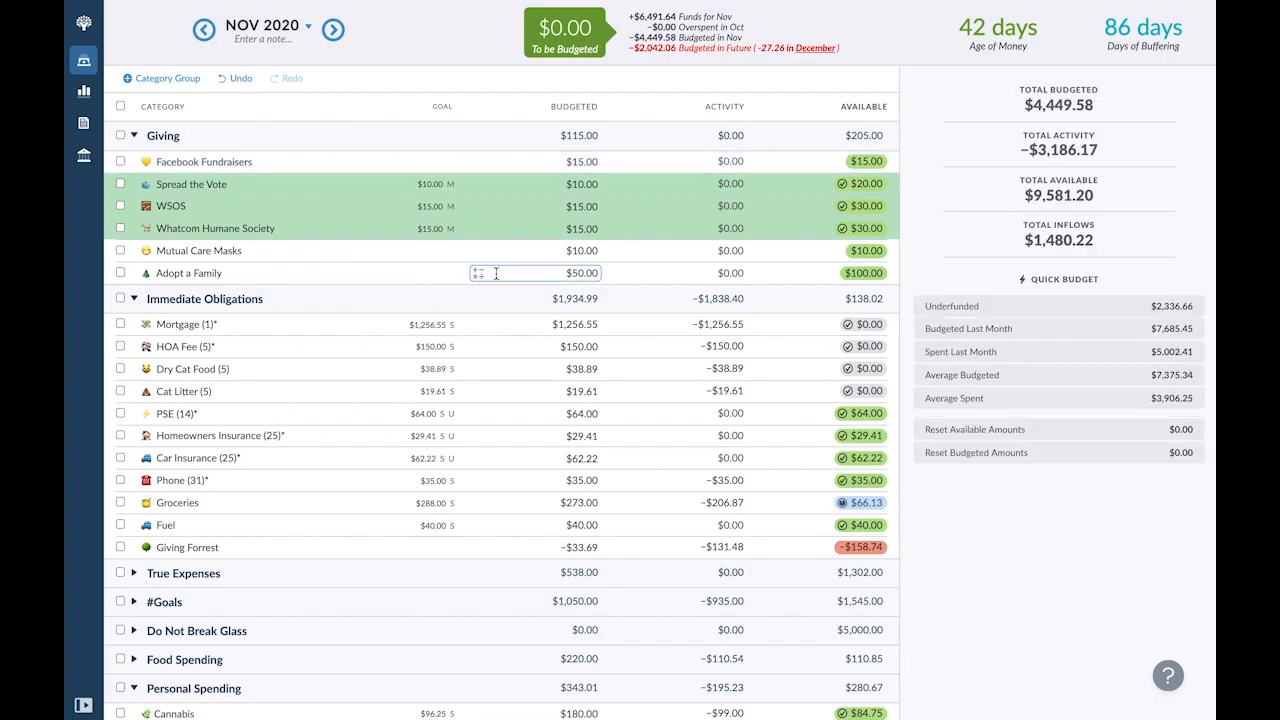
Create a Monthly Savings Builder goal of $50 for the Adopt a Family category and deselect it
left_click(390, 274)
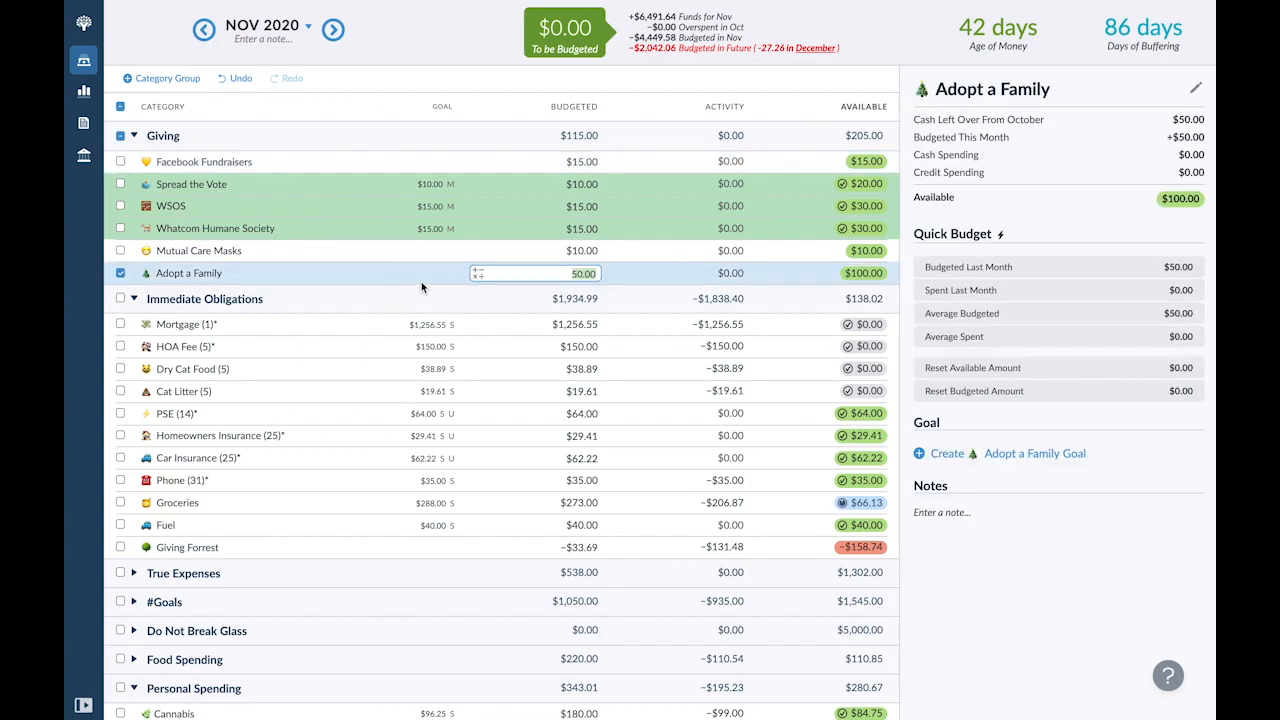
left_click(946, 455)
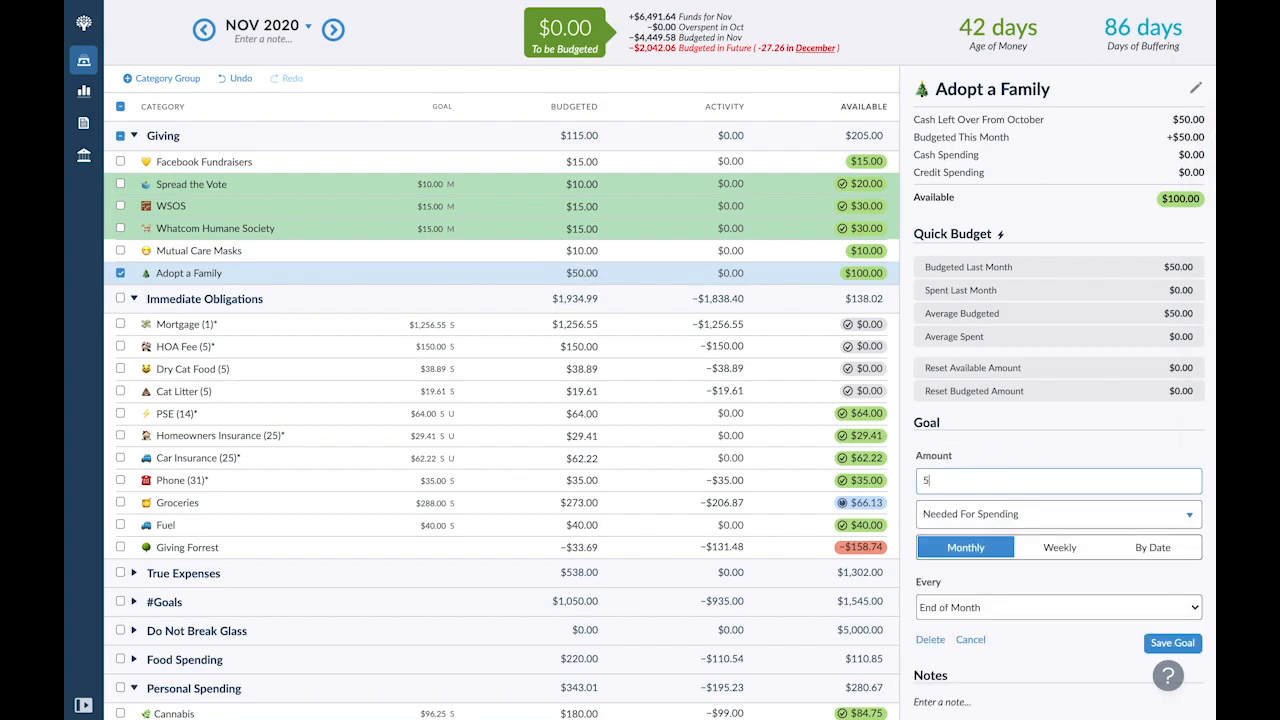
left_click(990, 516)
left_click(995, 440)
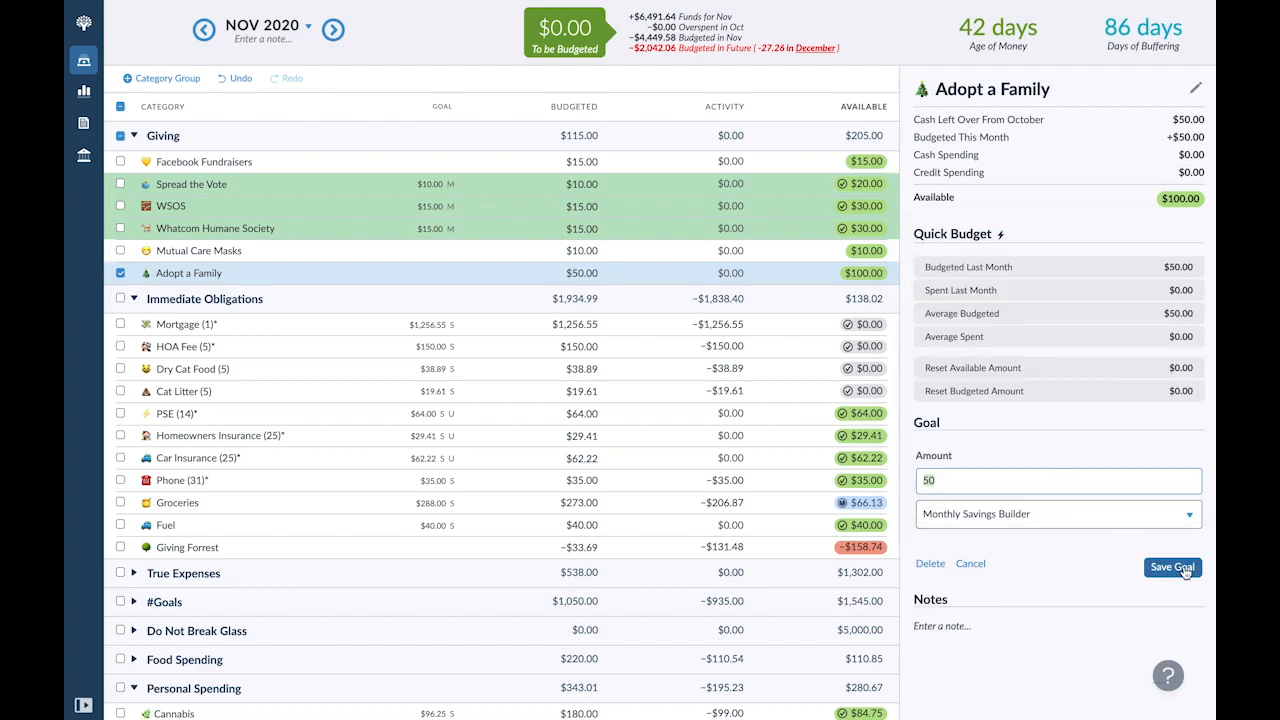
left_click(1184, 569)
left_click(120, 273)
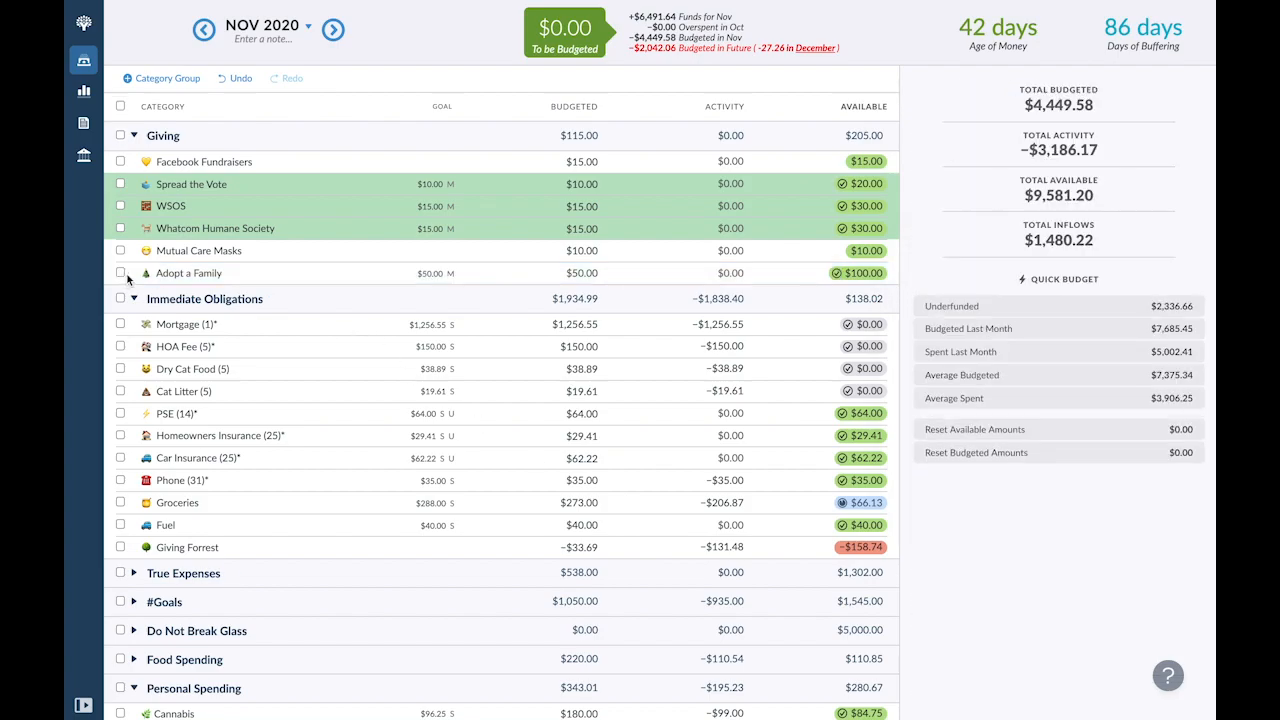
Collapse the Giving and Immediate Obligations groups and expand the True Expenses group
scroll(232, 326, "down", 1)
scroll(232, 330, "down", 1)
scroll(232, 330, "up", 1)
left_click(134, 133)
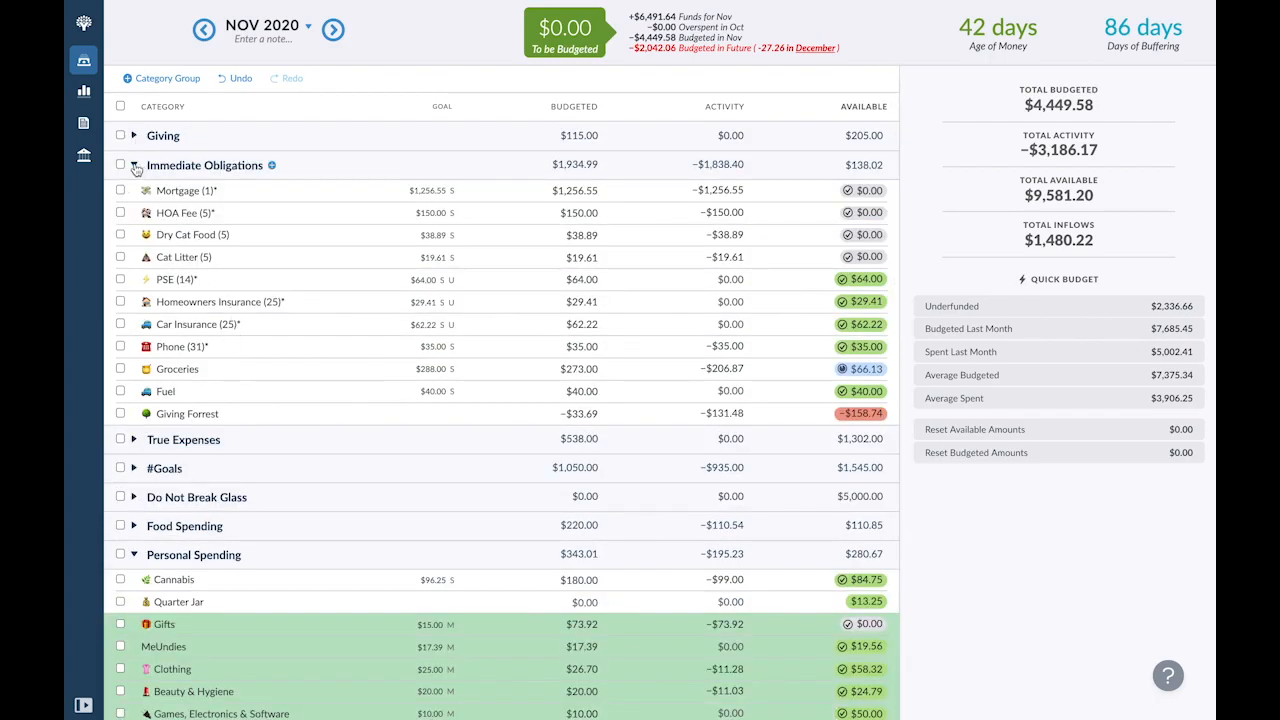
left_click(134, 166)
left_click(134, 194)
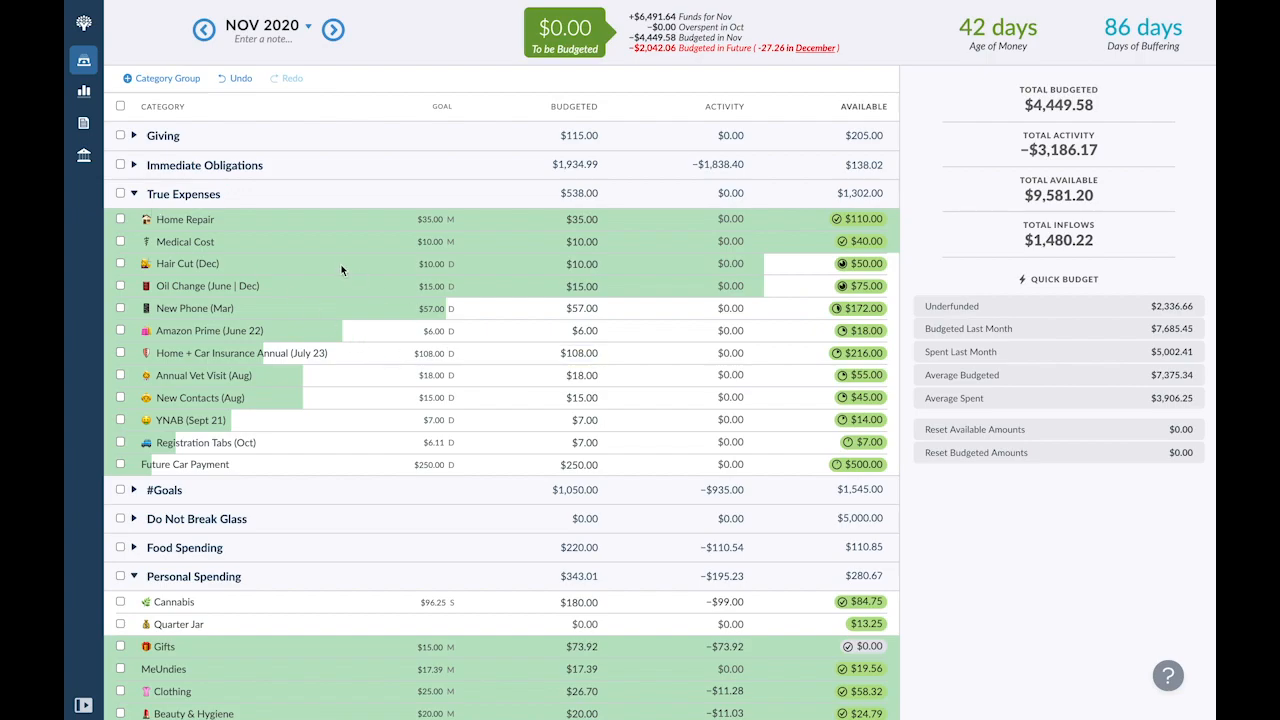
Reopen Immediate Obligations to check the available amount of the Giving Forrest category, and collapse the group again
left_click(134, 164)
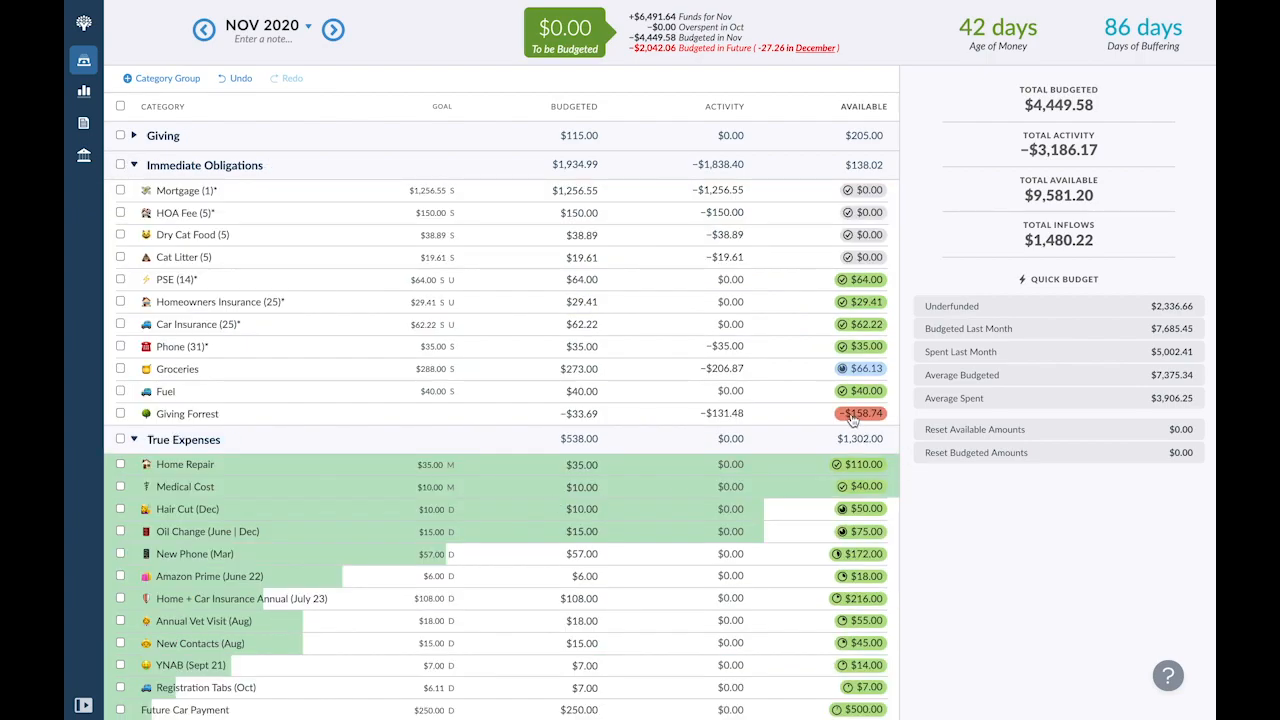
mouse_move(852, 419)
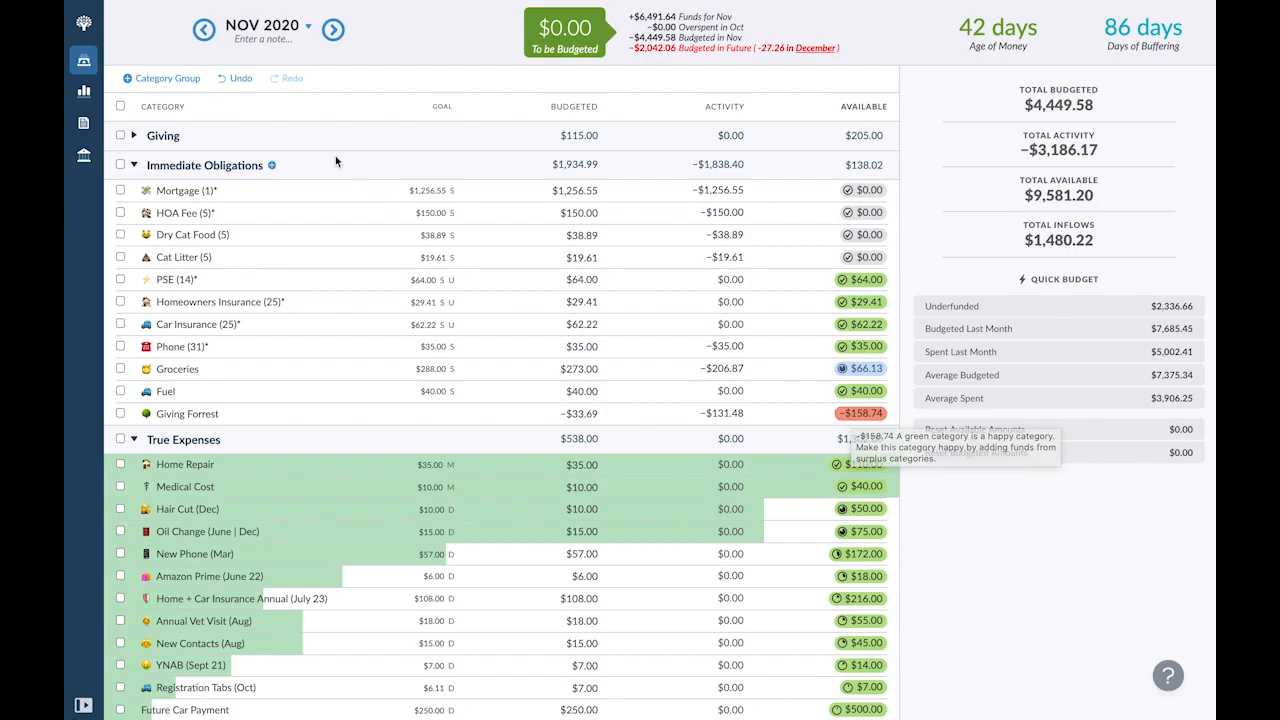
left_click(134, 164)
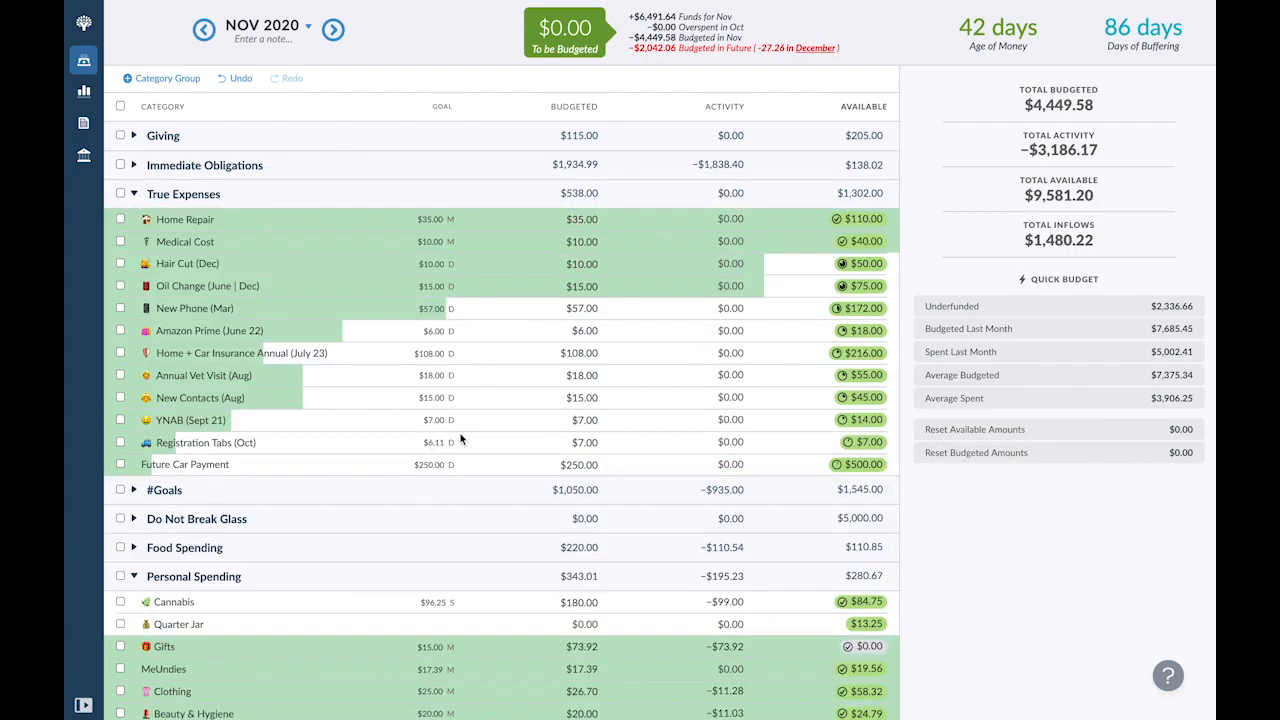
Cut the car emoji out of the Registration Tabs (Oct) category name and save the name
left_click(163, 447)
left_click(163, 445)
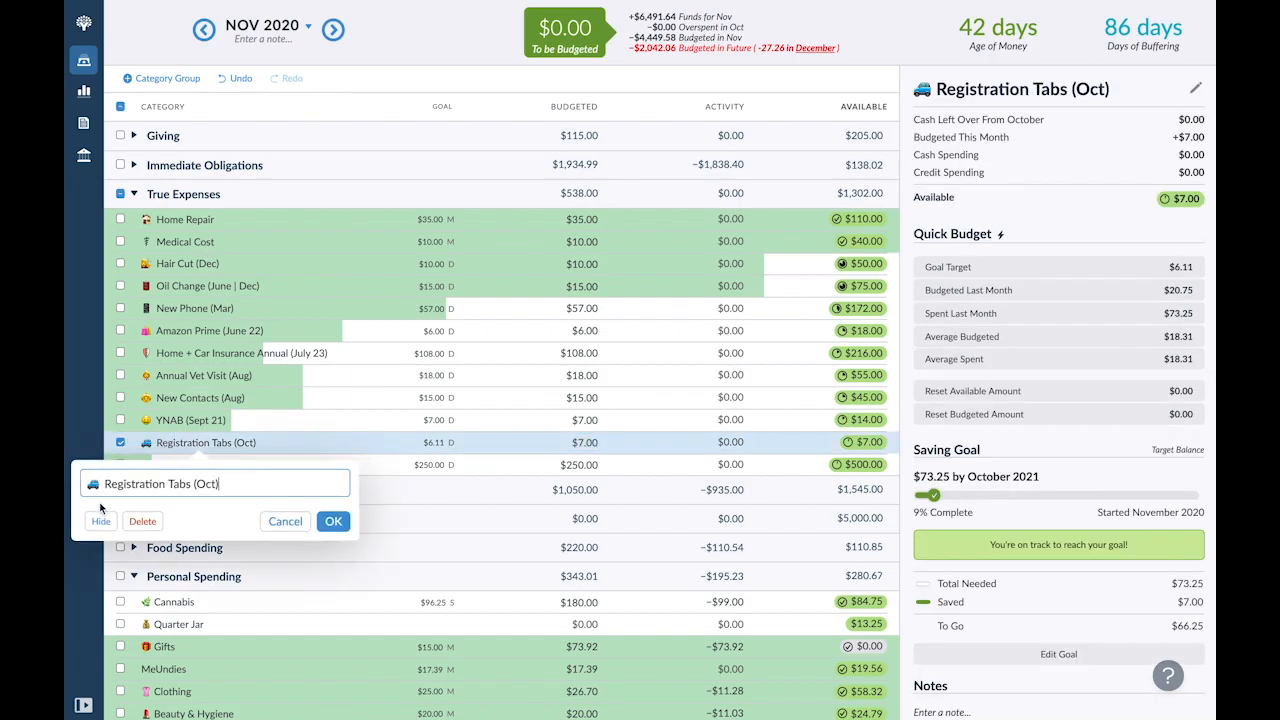
left_click_drag(102, 485, 89, 485)
key("BackSpace")
left_click(331, 521)
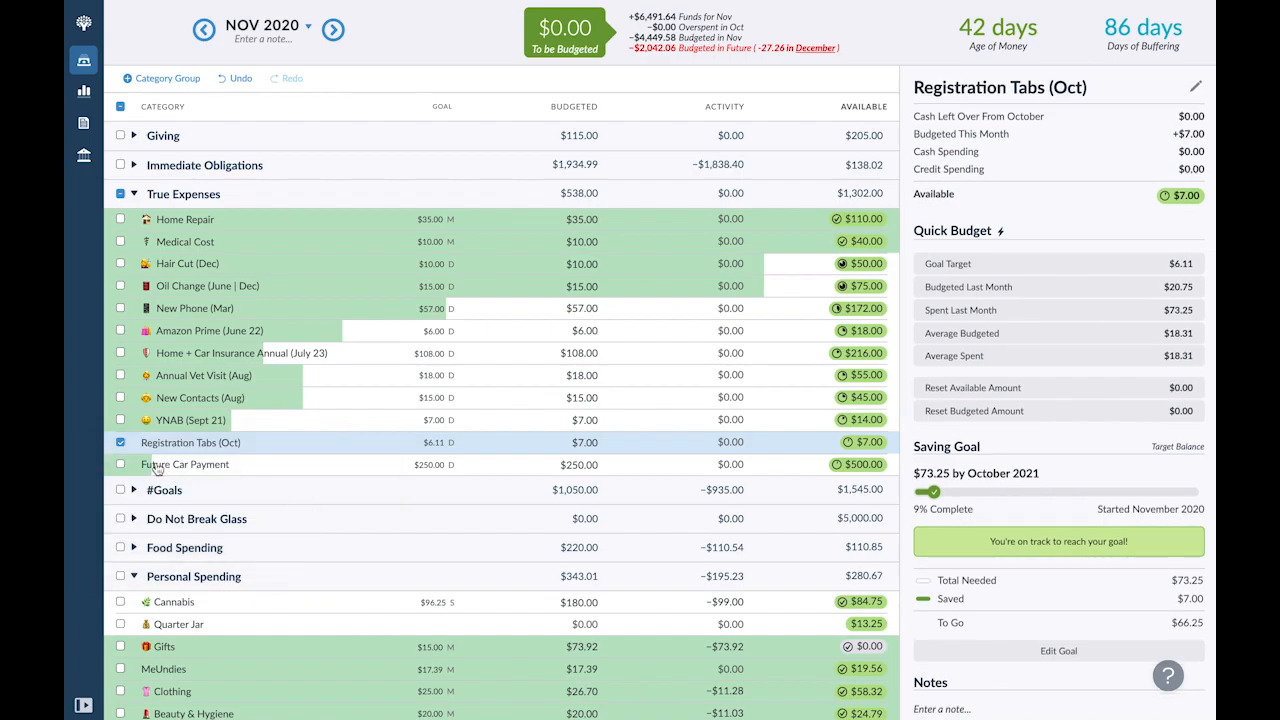
Put the cut car emoji in front of the Future Car Payment category name and save it
left_click(157, 466)
left_click(157, 466)
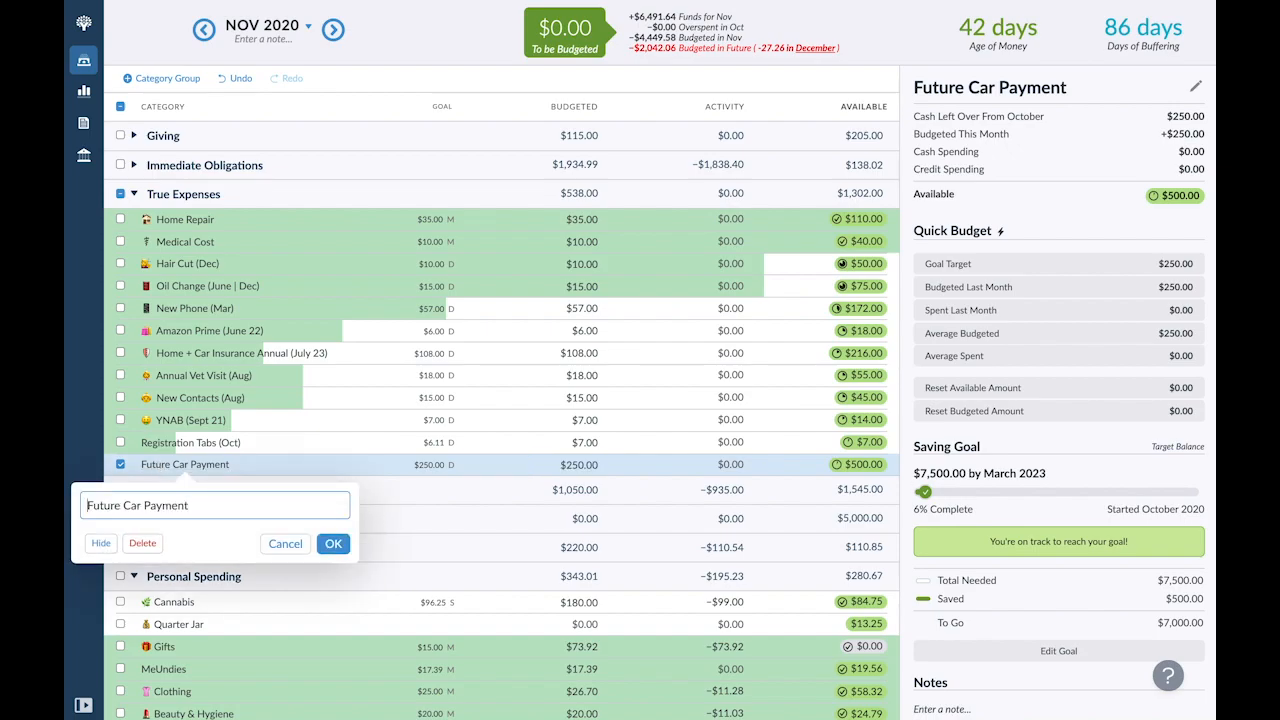
left_click(336, 541)
Look through the Travel & Places and Objects emoji lists on Emojipedia for an emoji that suits the Registration Tabs (Oct) category
left_click(222, 447)
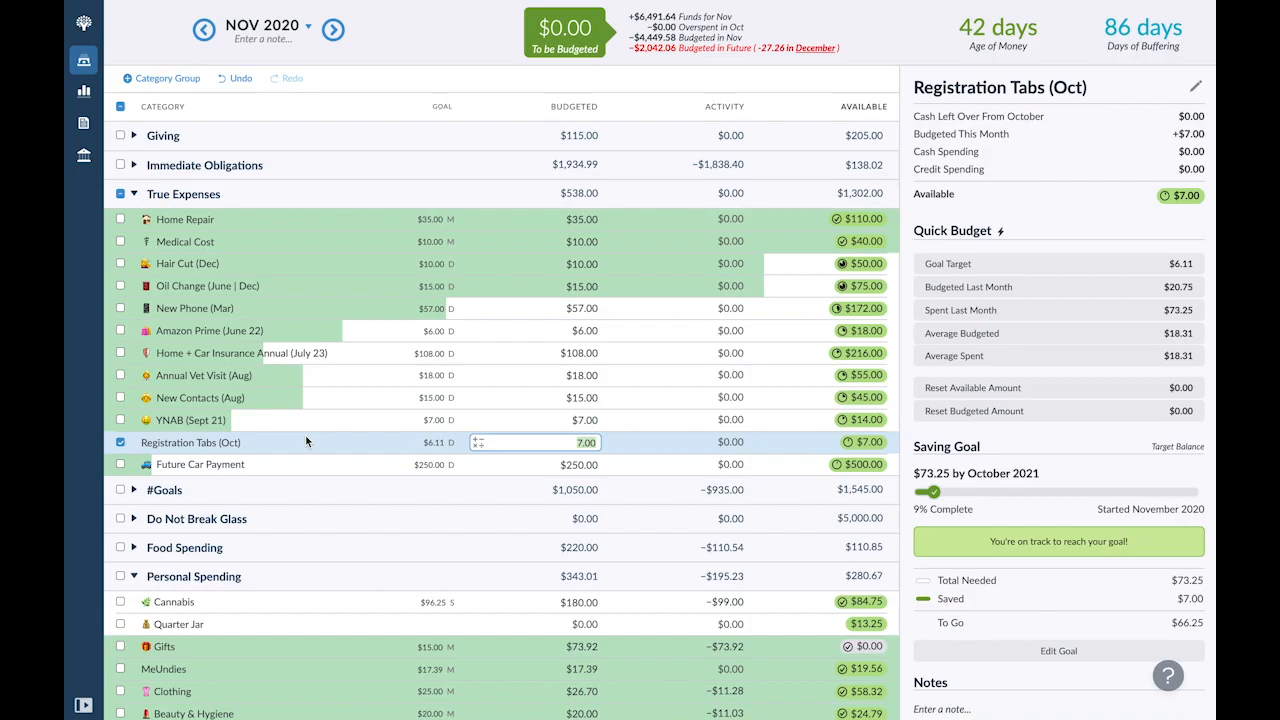
key("ctrl+Tab")
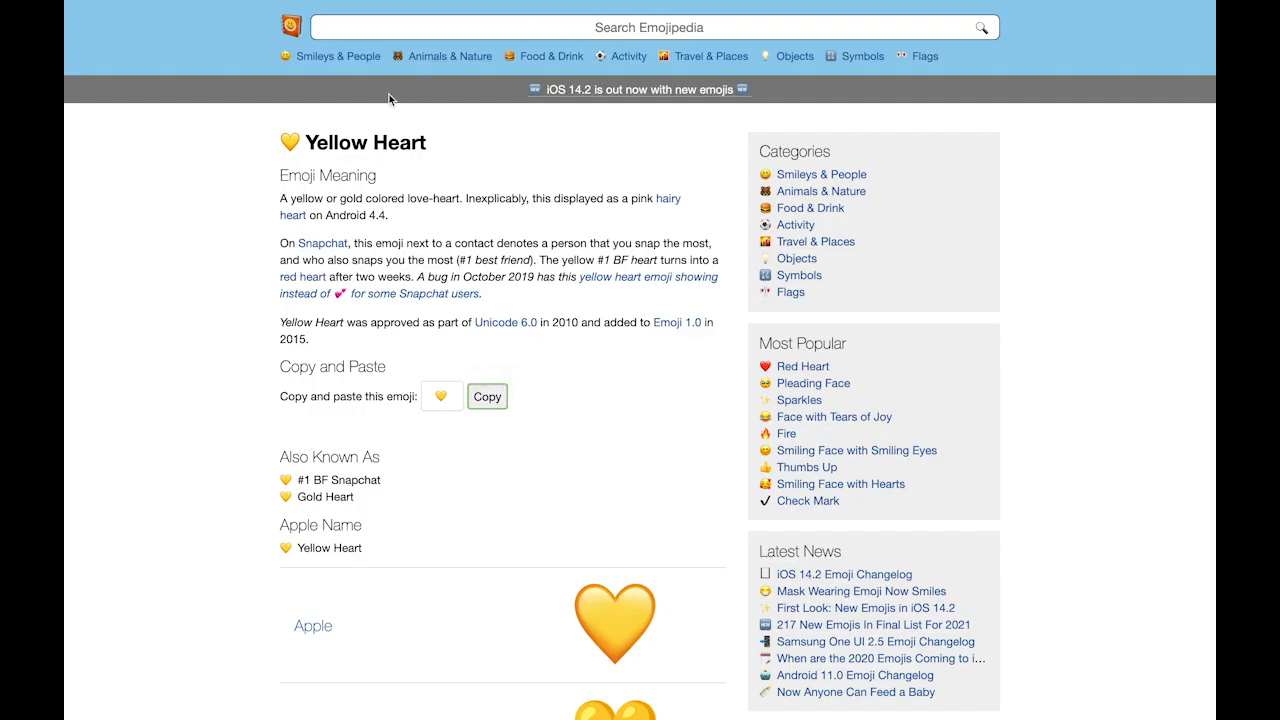
left_click(677, 66)
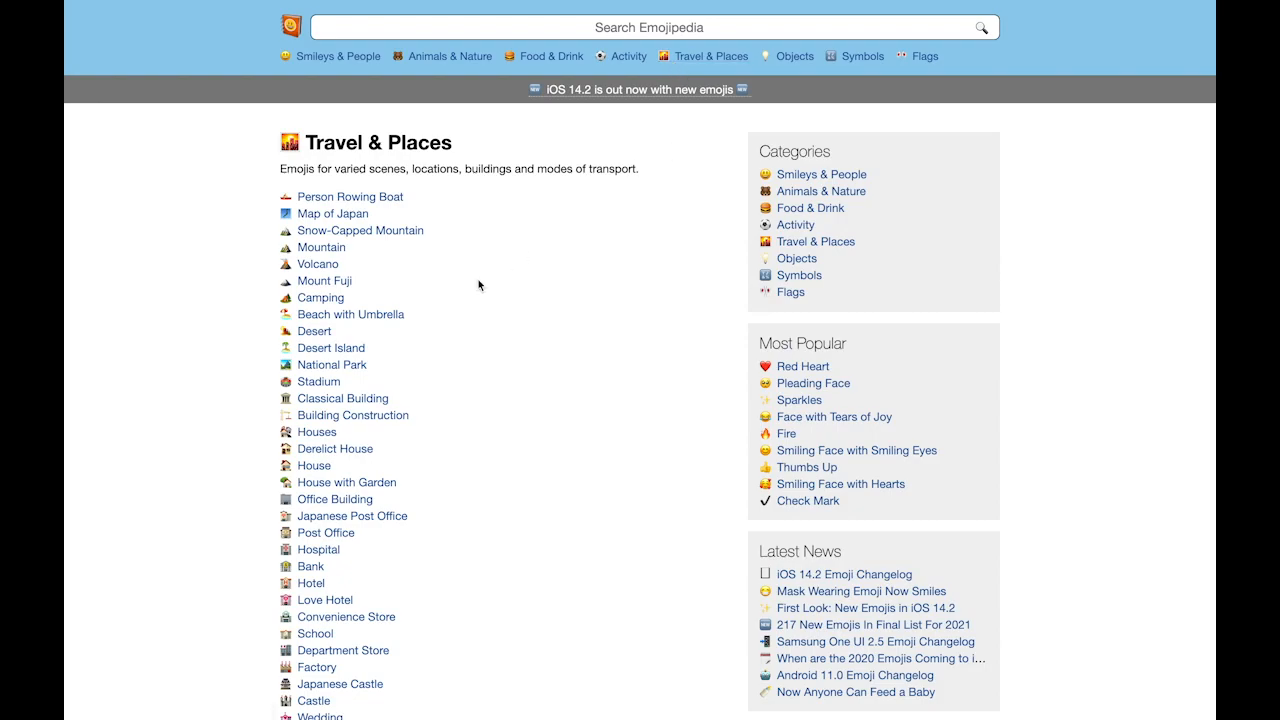
scroll(373, 399, "down", 5)
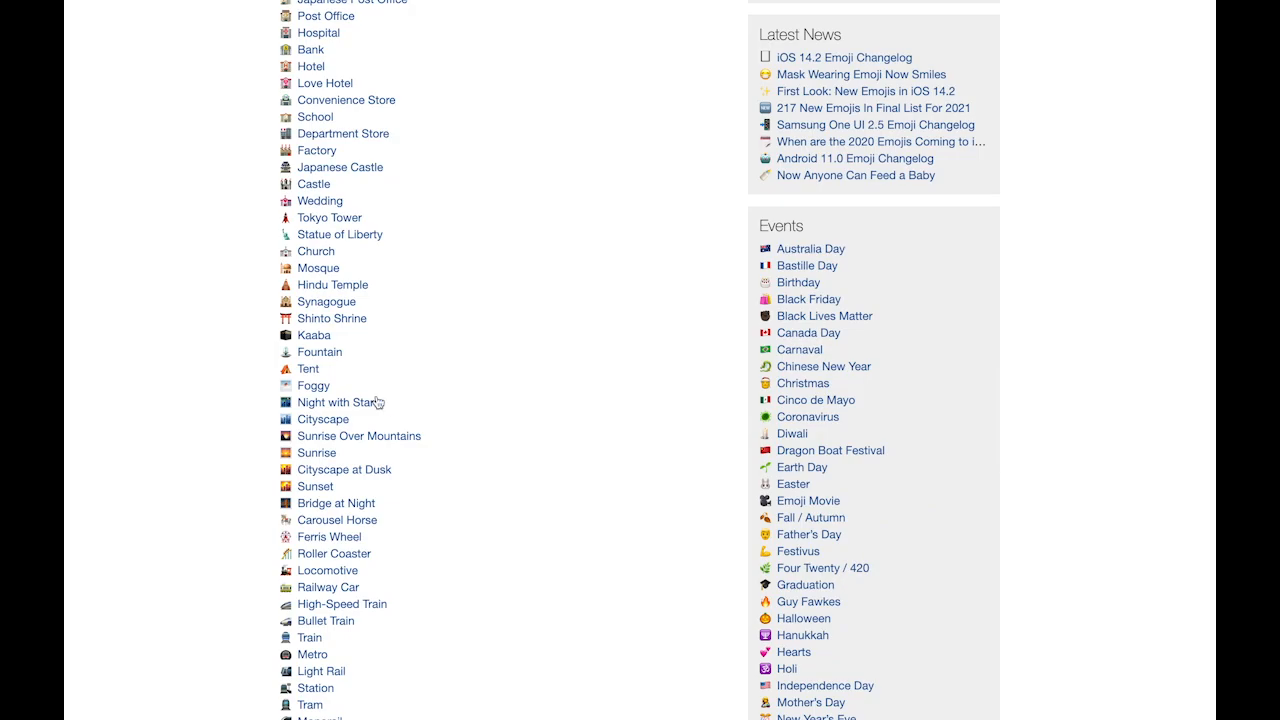
scroll(457, 286, "up", 5)
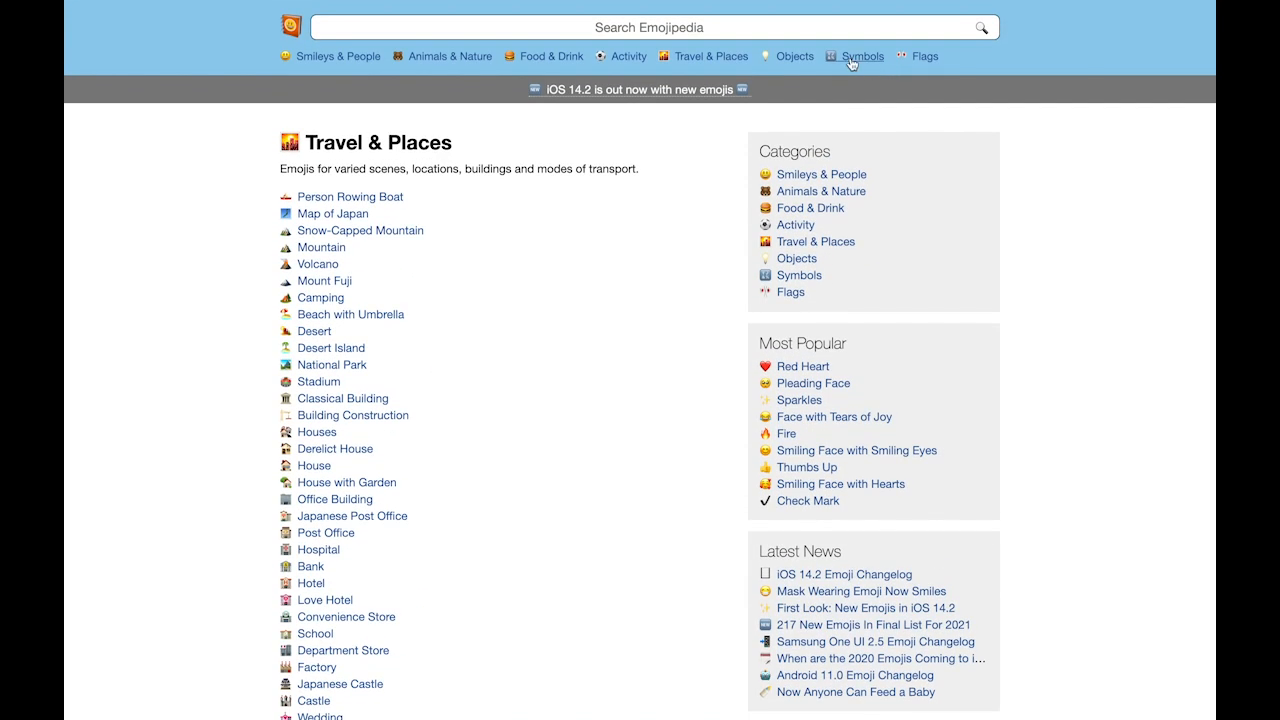
left_click(798, 57)
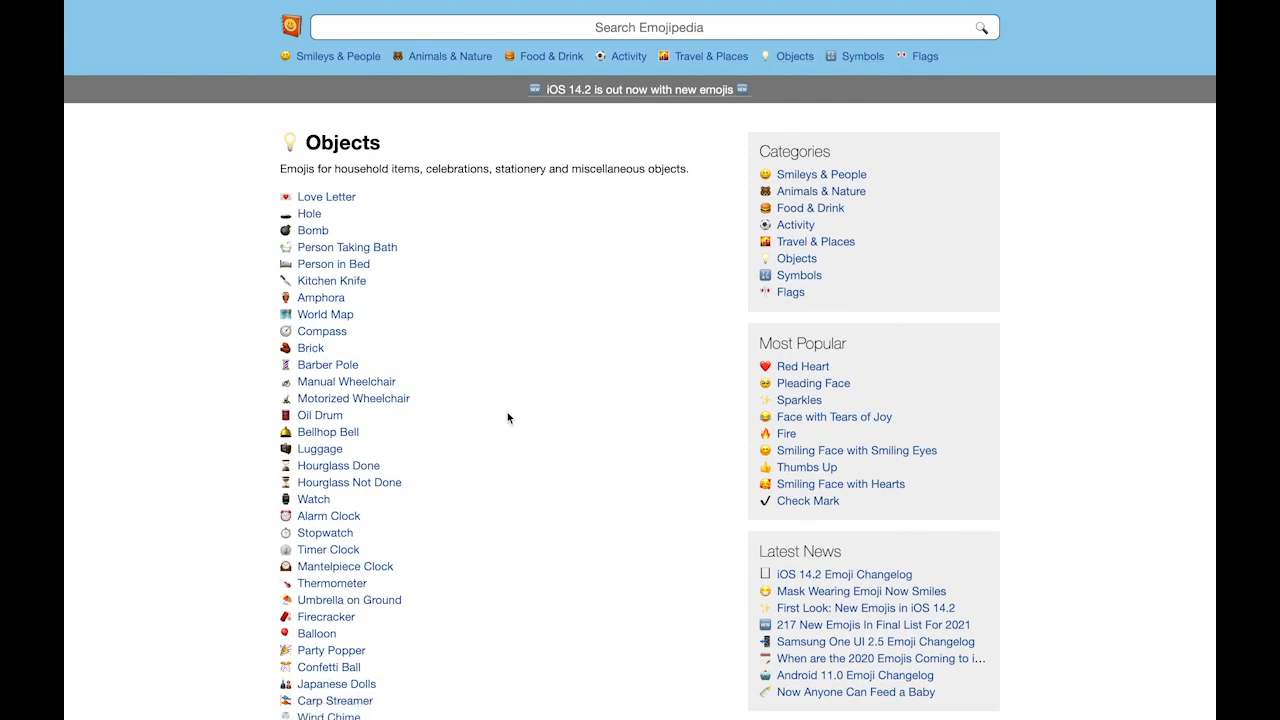
scroll(345, 630, "down", 10)
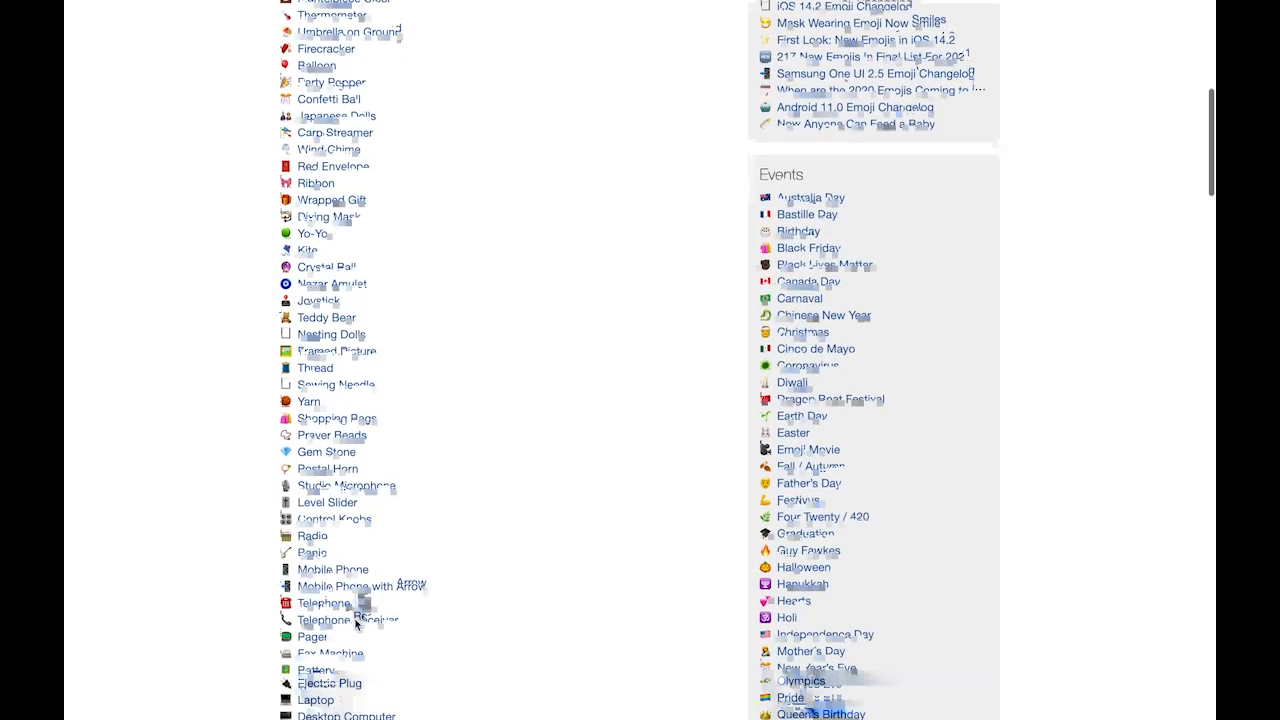
scroll(352, 615, "down", 1)
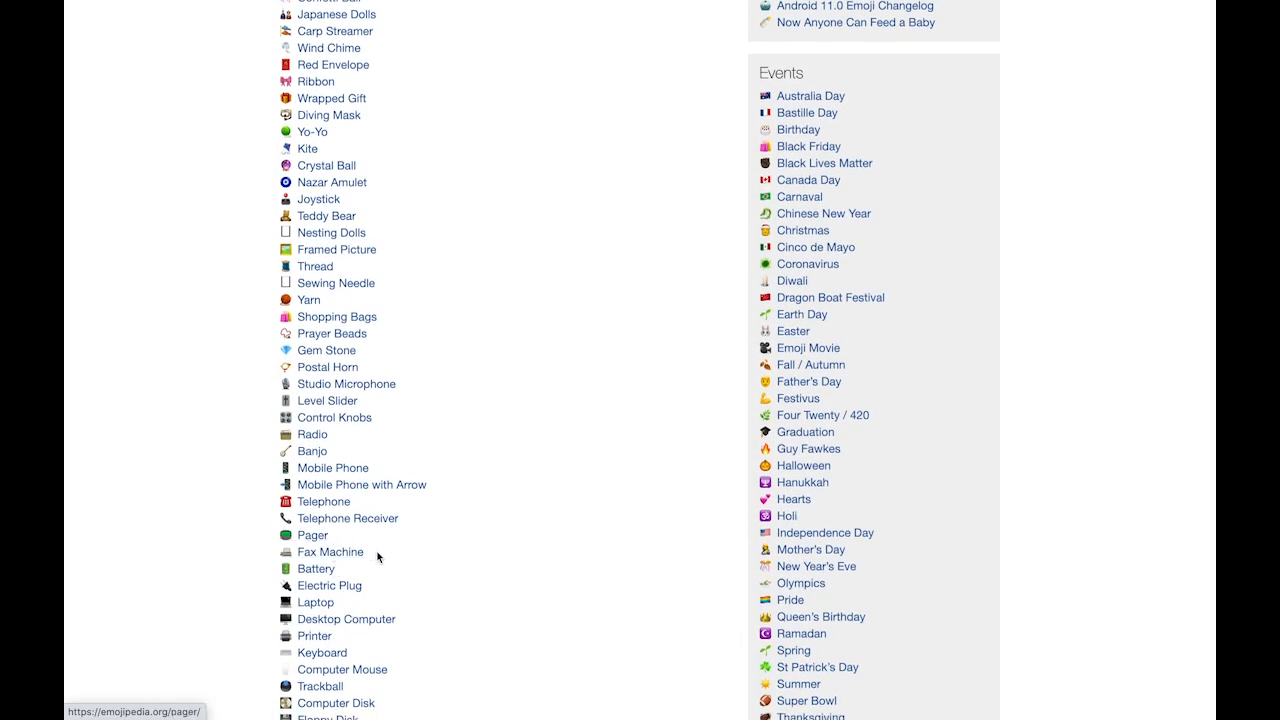
scroll(376, 552, "down", 1)
scroll(378, 575, "down", 7)
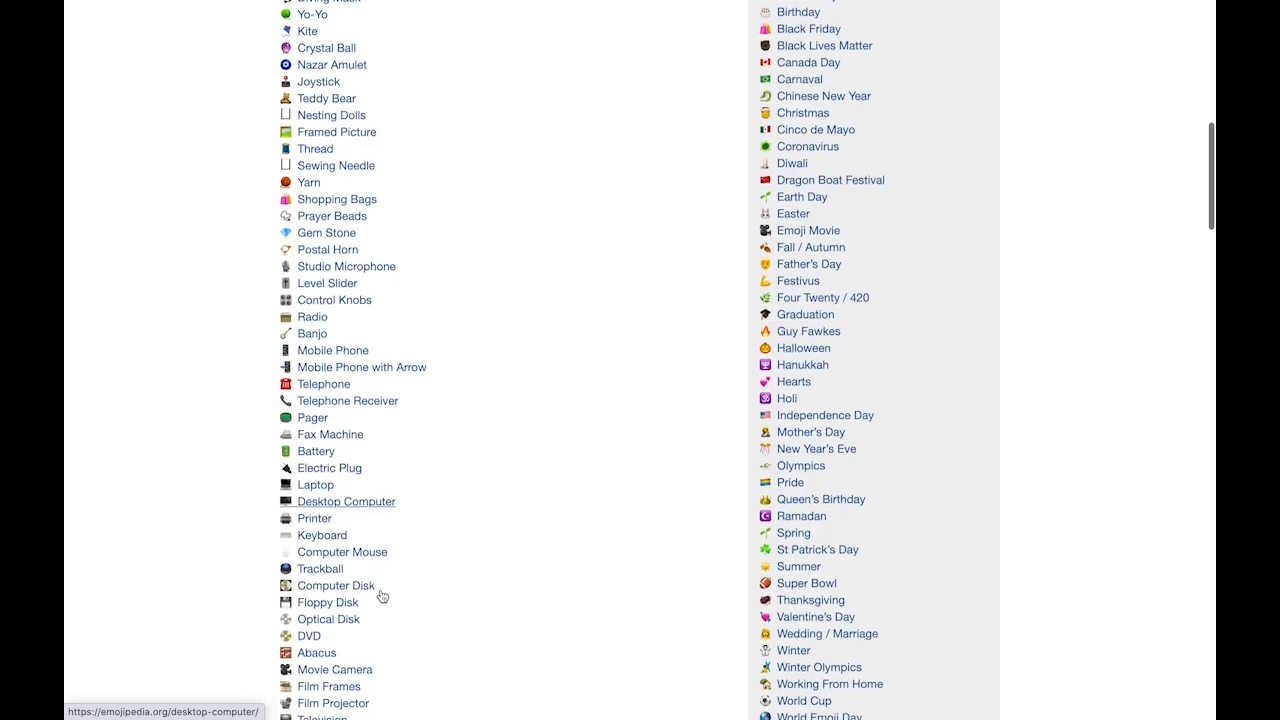
scroll(368, 595, "down", 15)
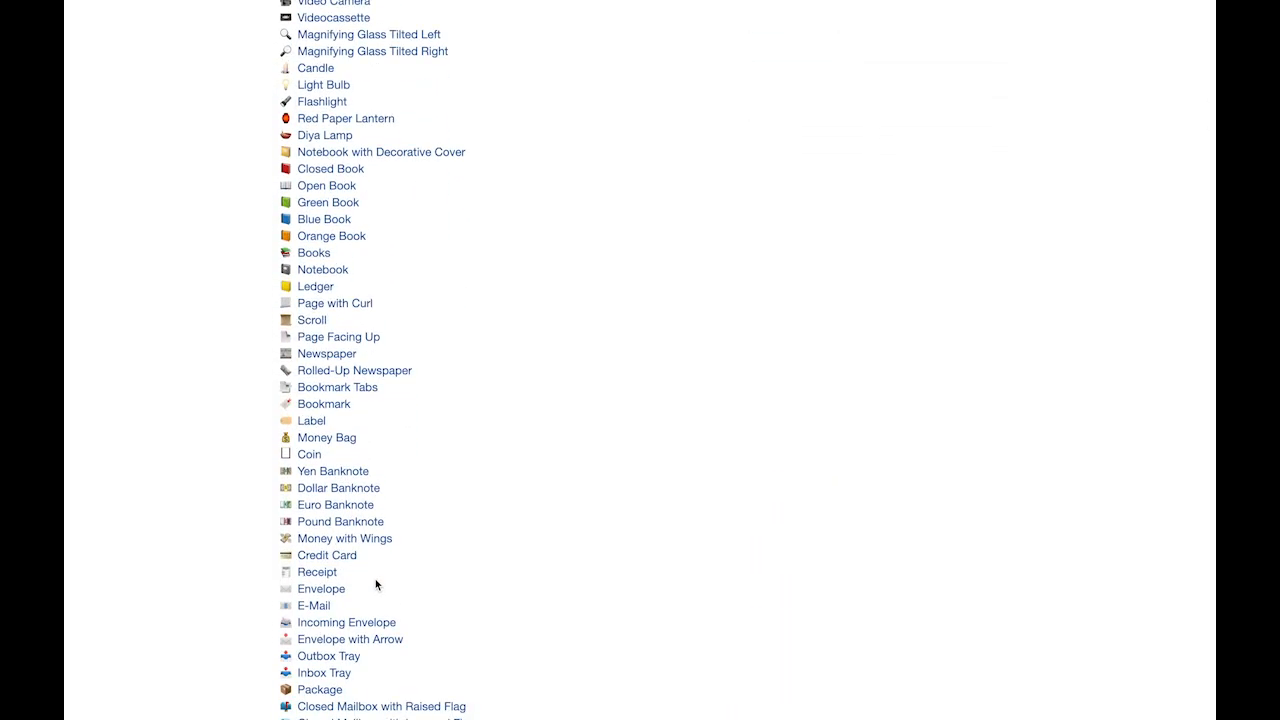
scroll(376, 585, "down", 11)
key("Home")
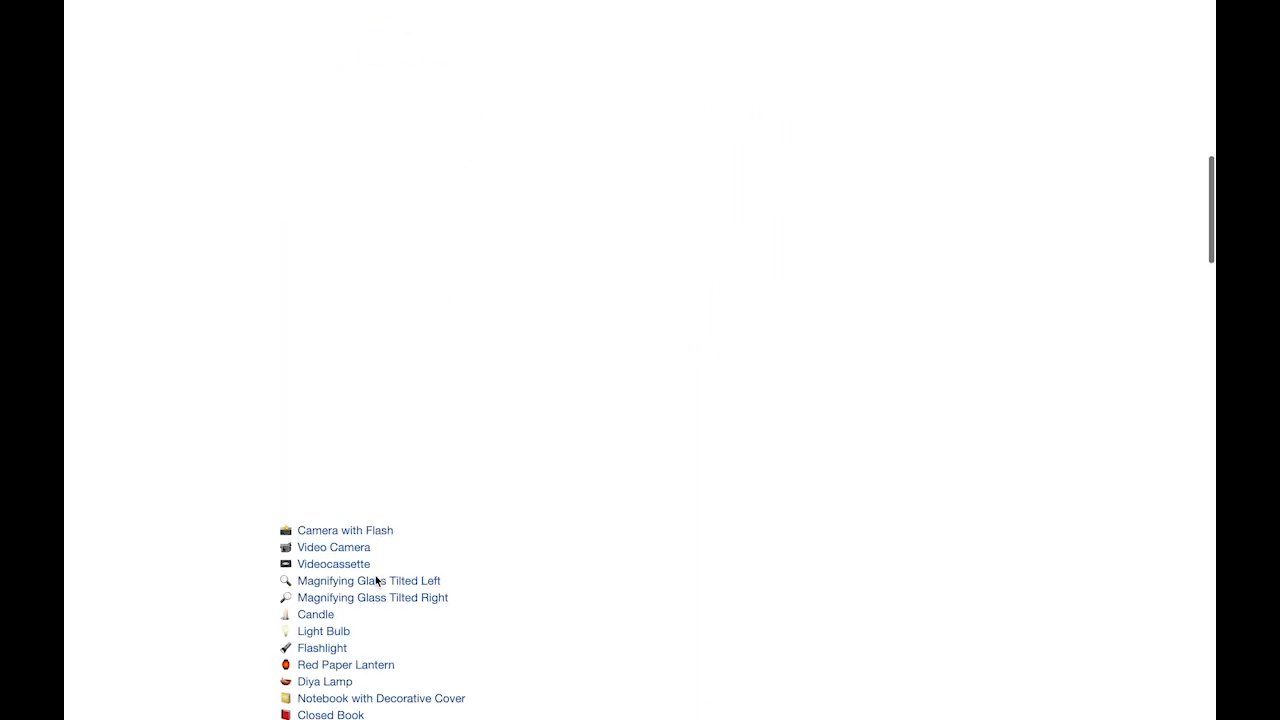
Search Emojipedia for "police" and copy the Police Officer emoji
left_click(614, 29)
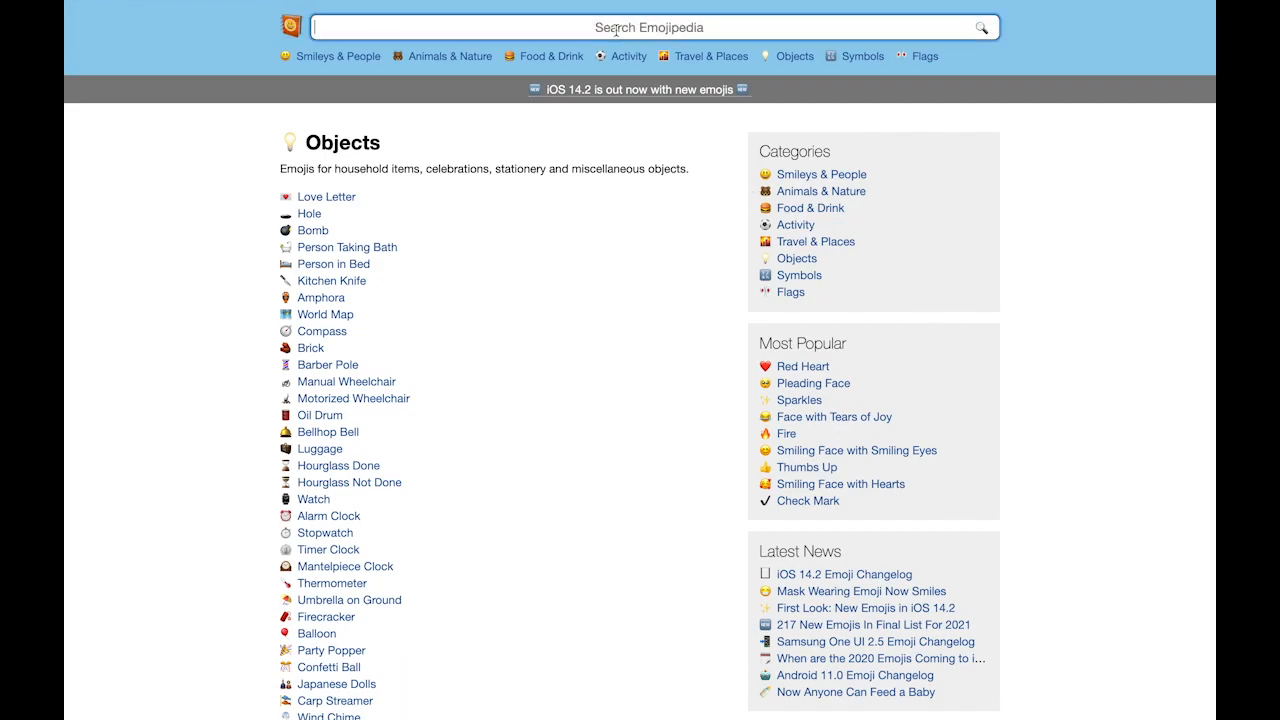
type("police")
key("Return")
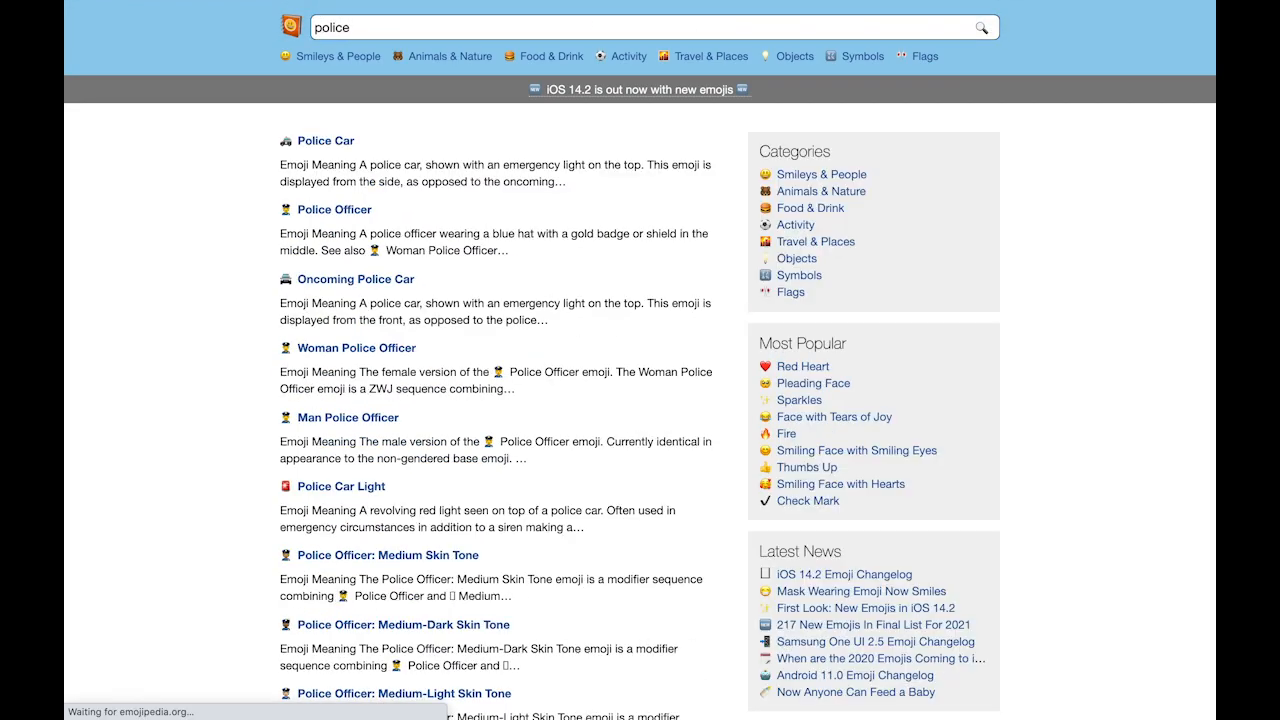
left_click(330, 212)
left_click(497, 325)
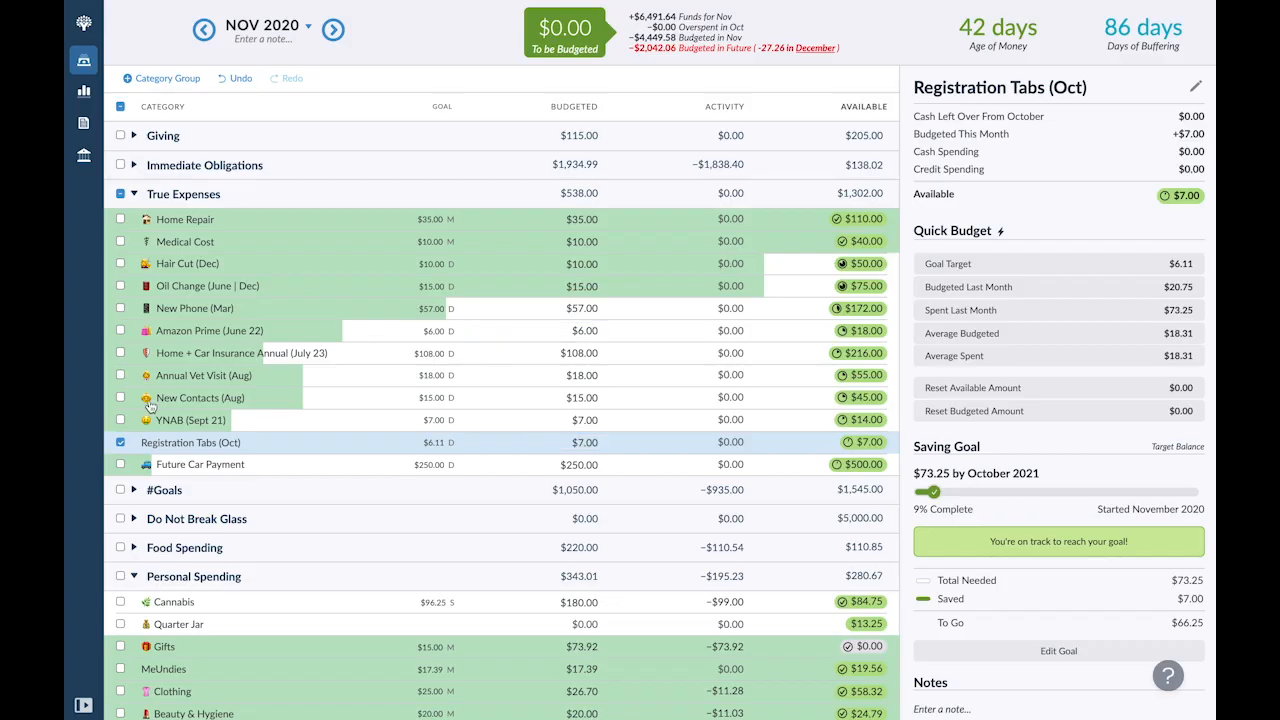
Back in the YNAB budget, put the copied police officer emoji in front of the Registration Tabs (Oct) category name and save it
left_click(160, 446)
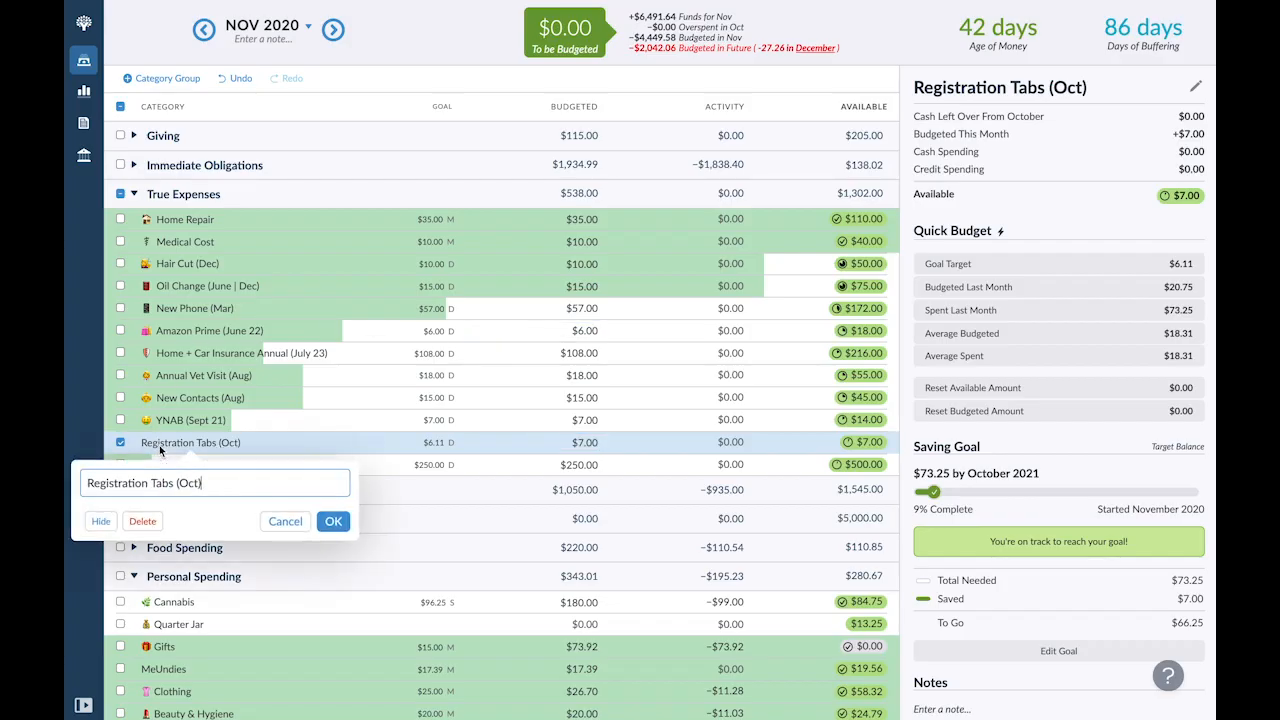
key("super+v")
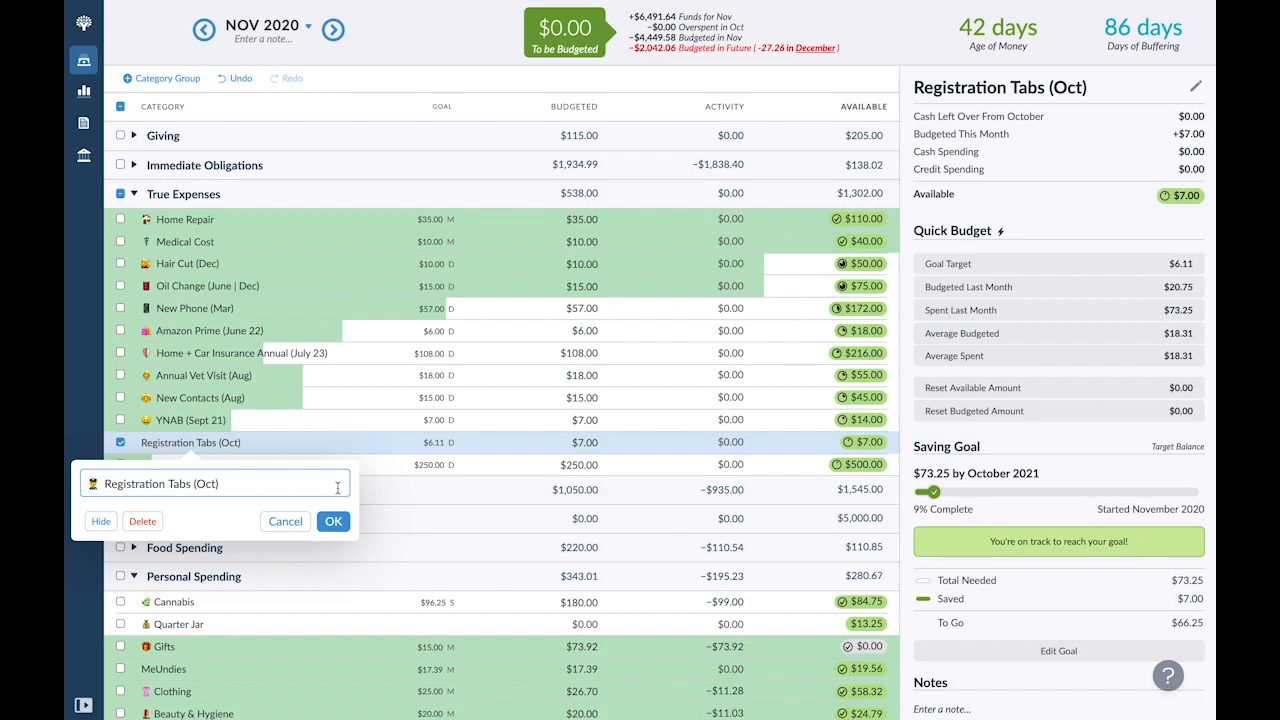
left_click(340, 527)
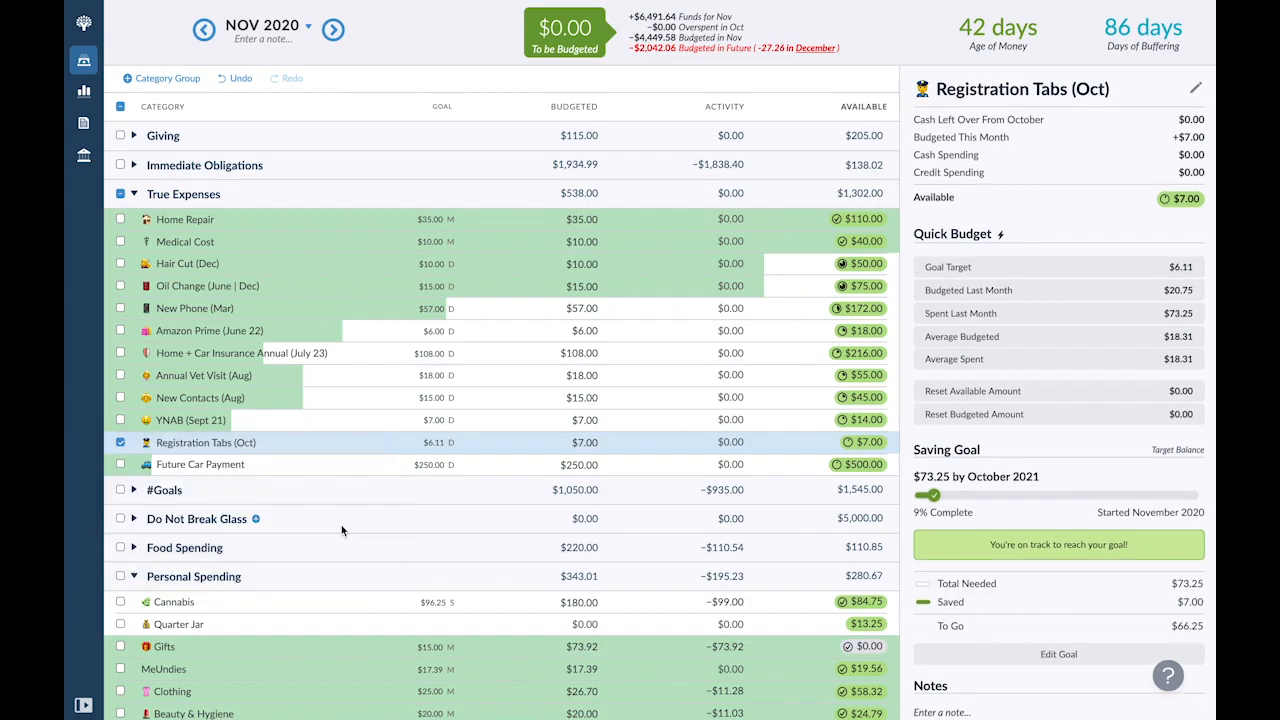
Deselect the Registration Tabs category, collapse the True Expenses group and expand the #Goals group
left_click(120, 442)
left_click(133, 194)
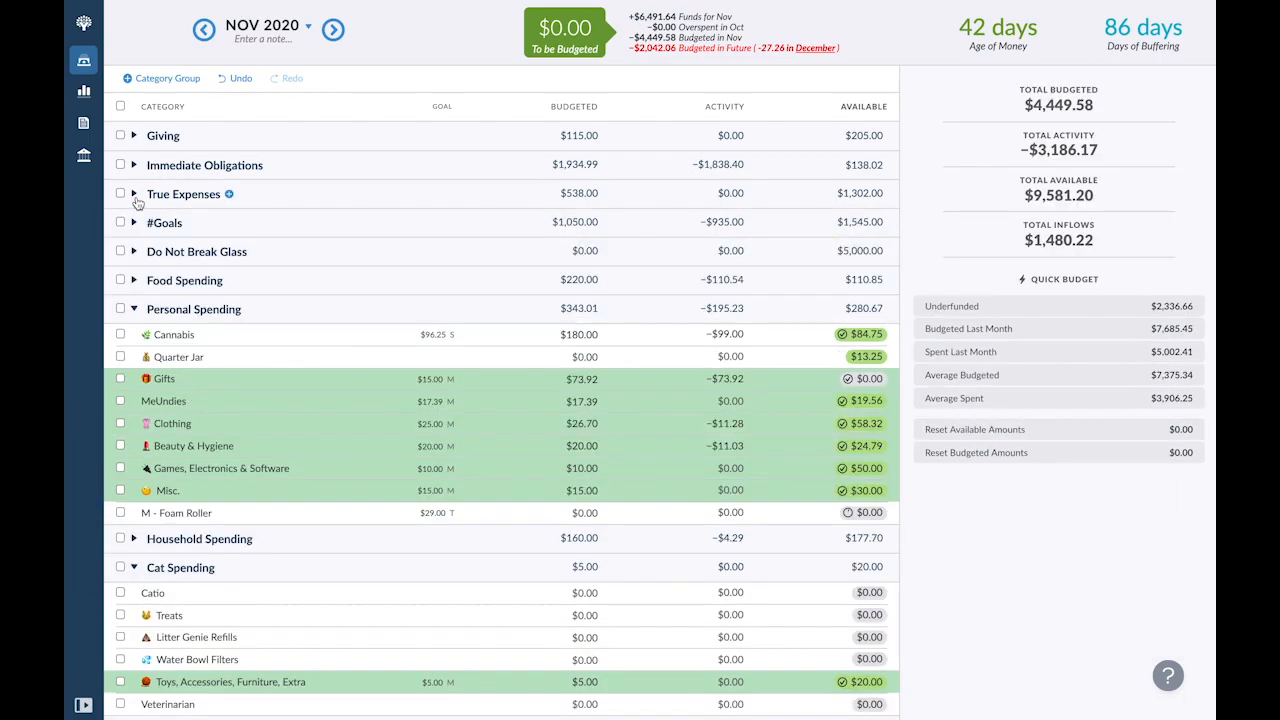
left_click(134, 222)
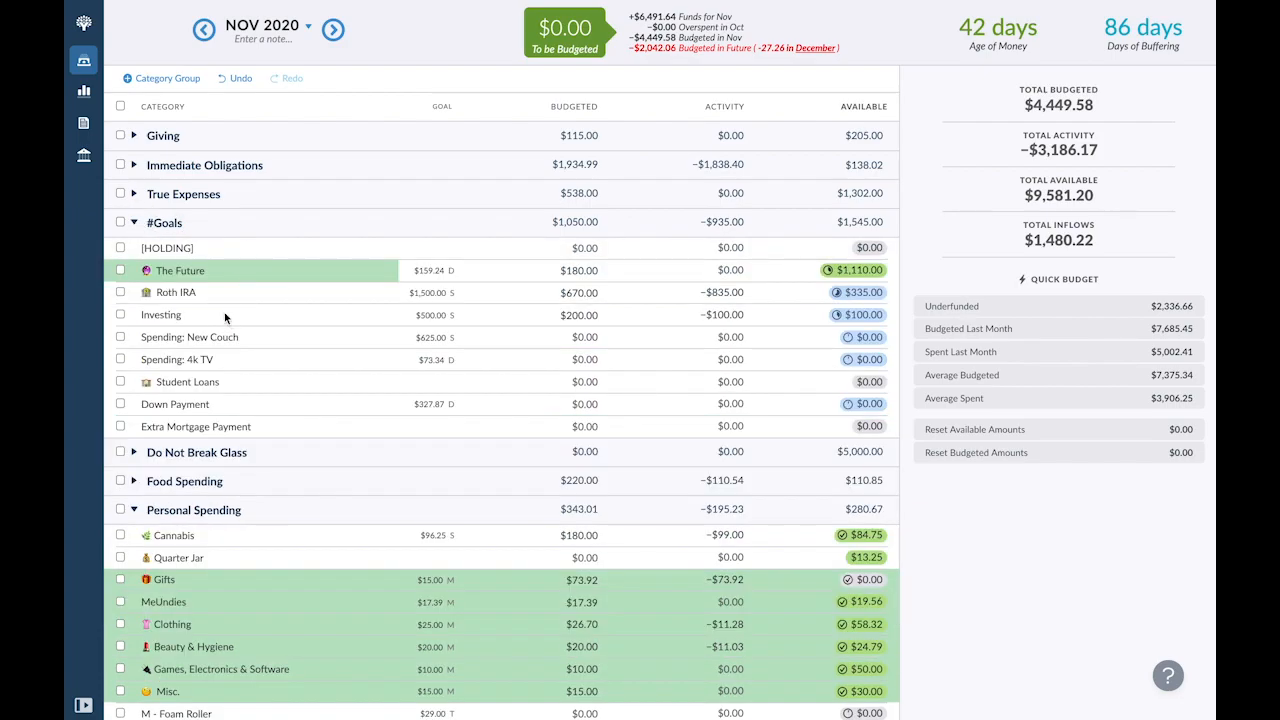
Copy the emoji from the Roth IRA category name, put it in front of the Investing category name and save
left_click(164, 295)
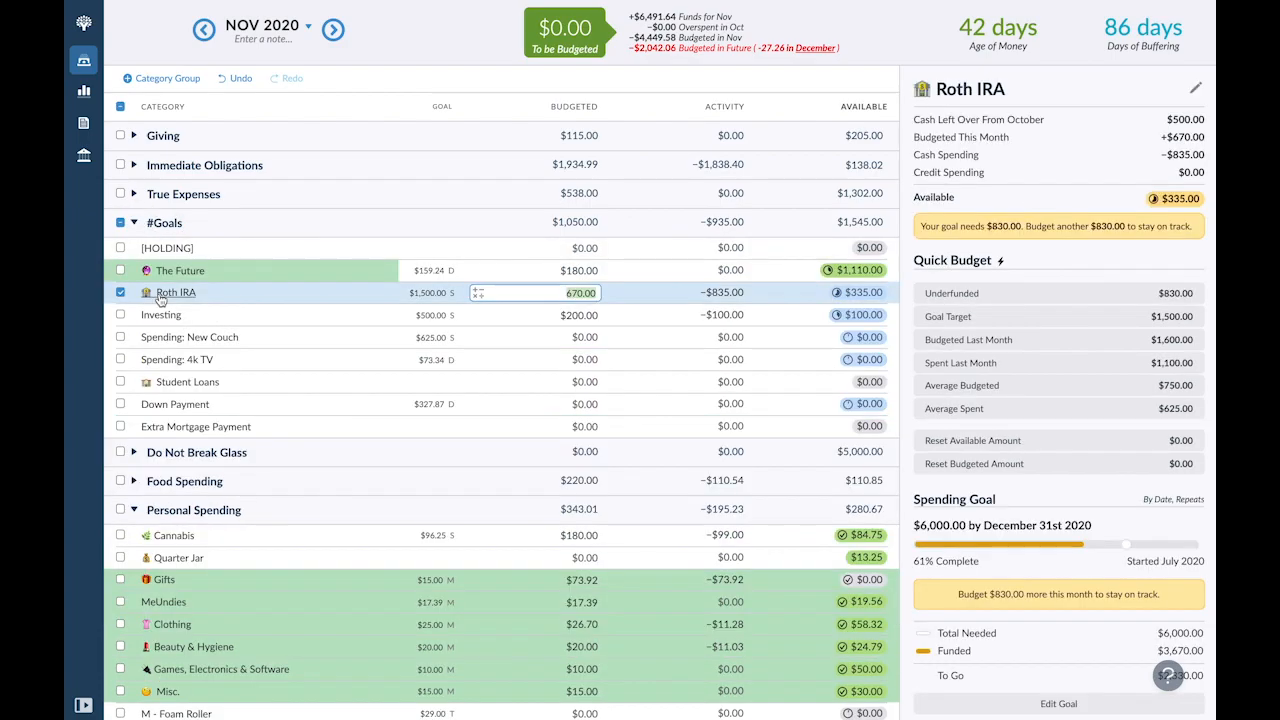
left_click(166, 294)
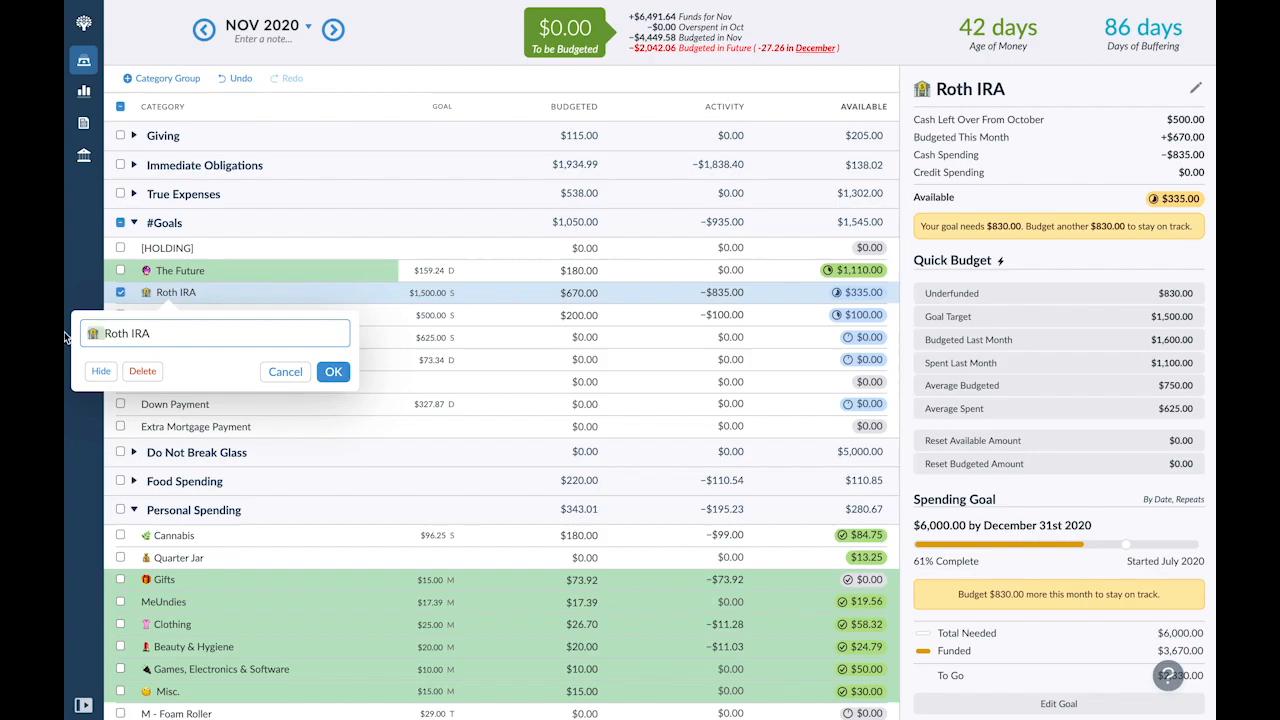
left_click(325, 373)
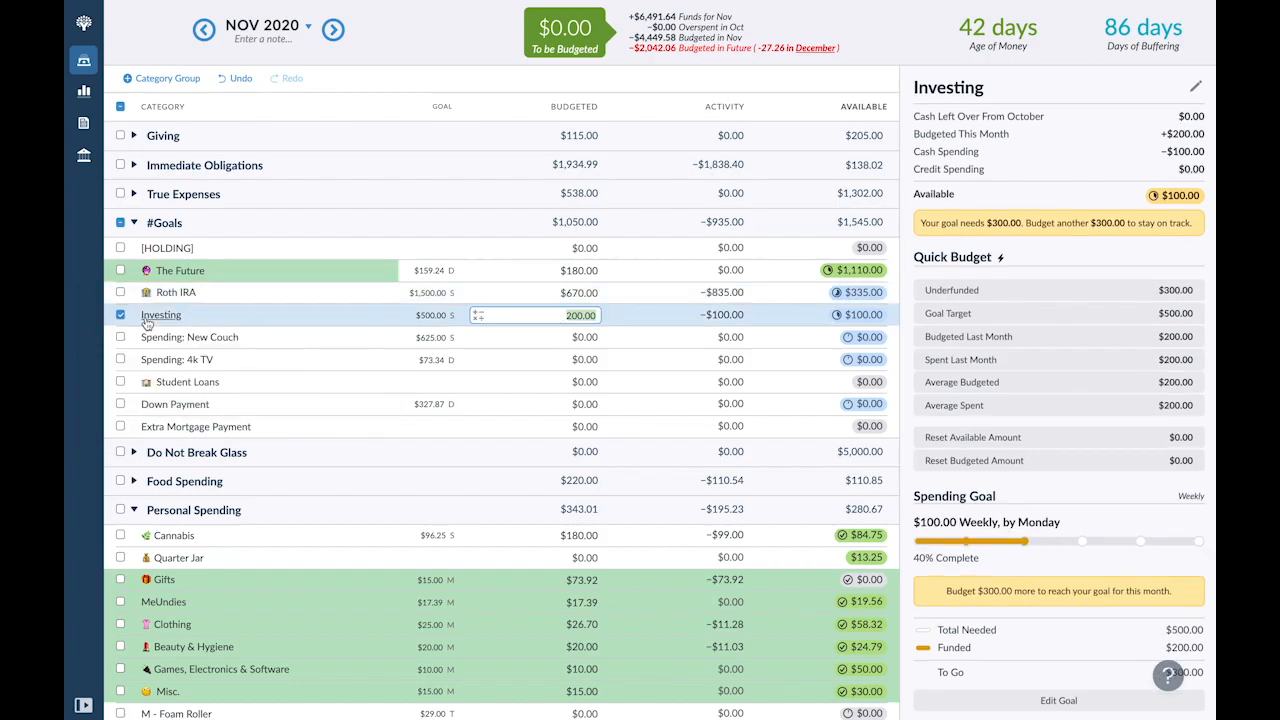
left_click(148, 317)
left_click(148, 317)
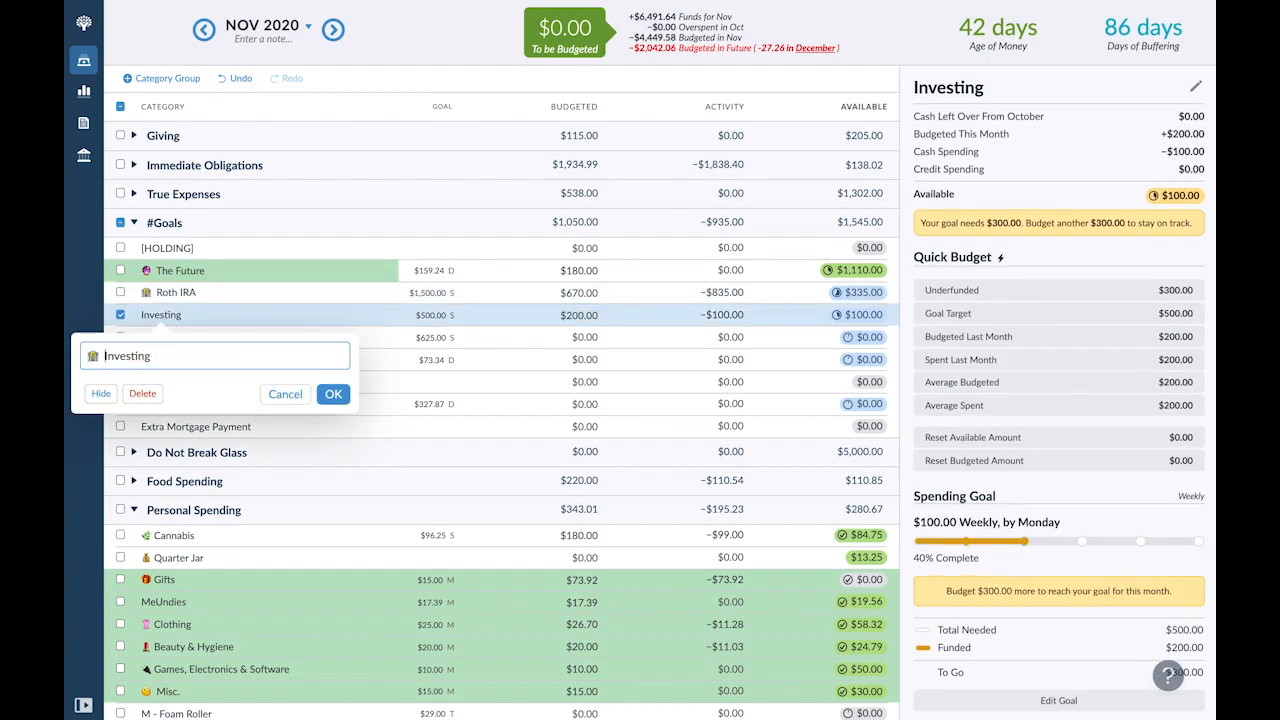
left_click(334, 395)
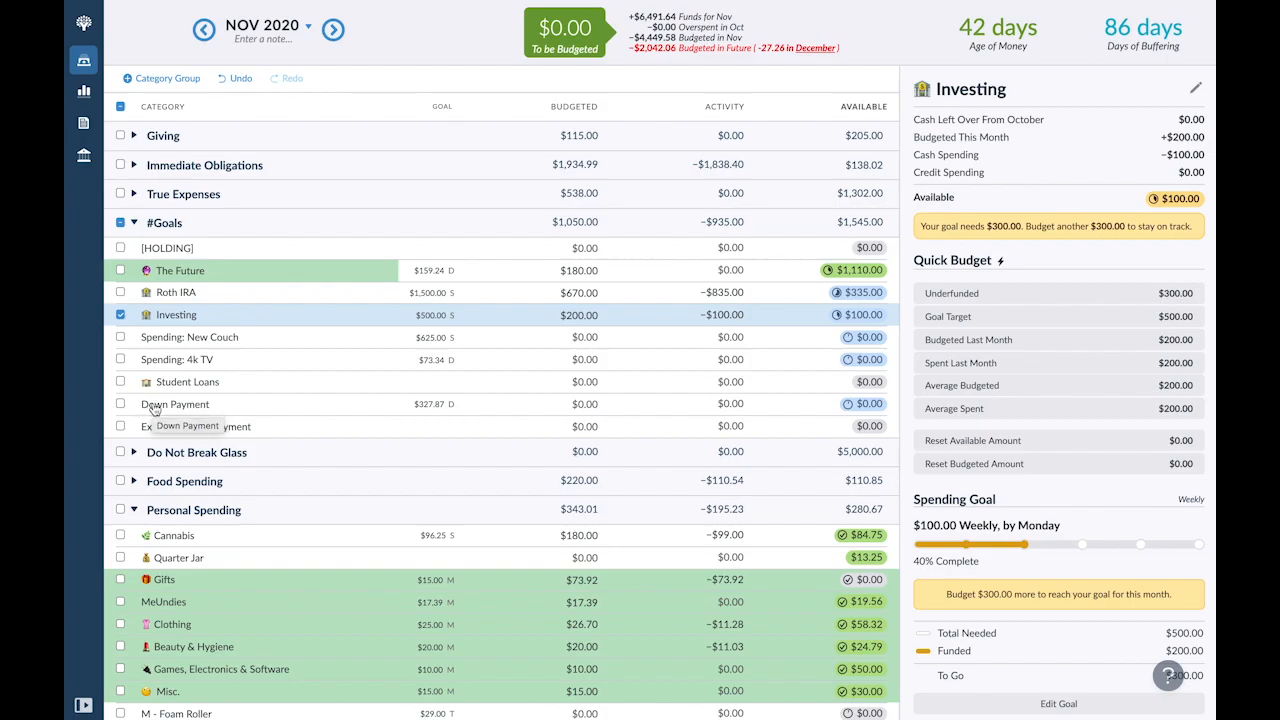
Delete the savings goal of the Down Payment category and hide that category from the #Goals group
left_click(155, 405)
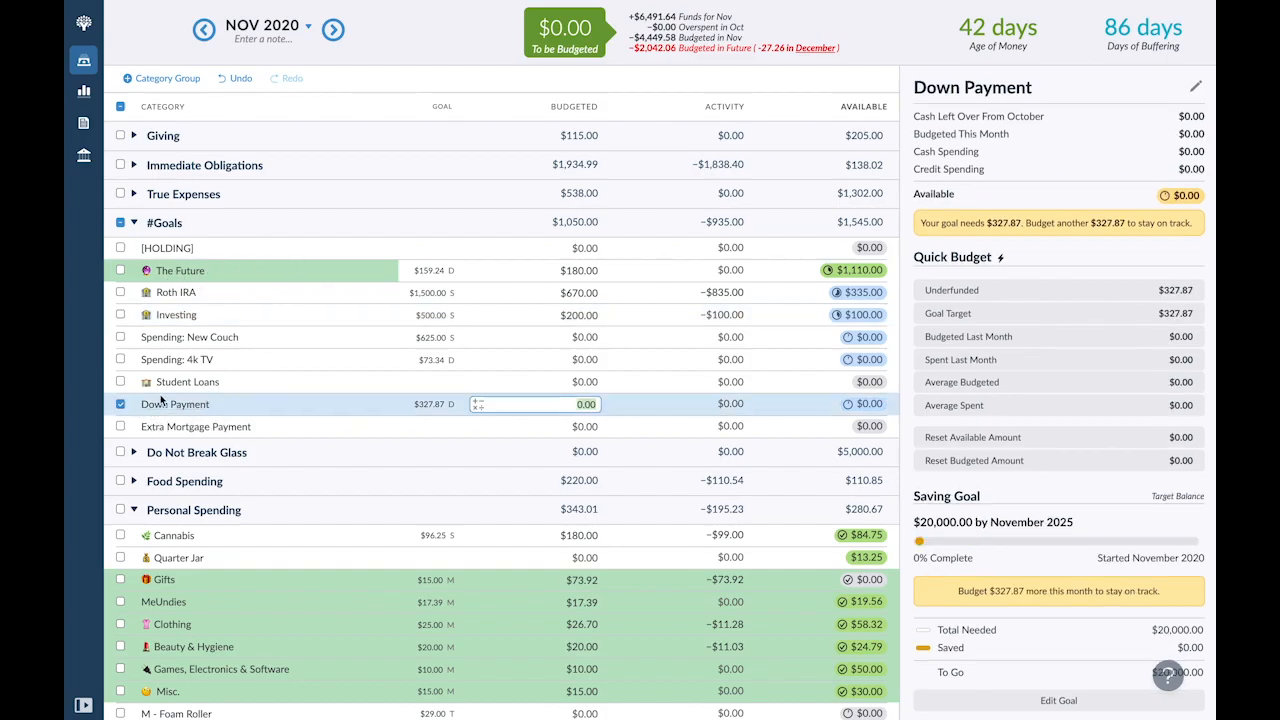
left_click(163, 407)
key("Escape")
scroll(1060, 500, "down", 2)
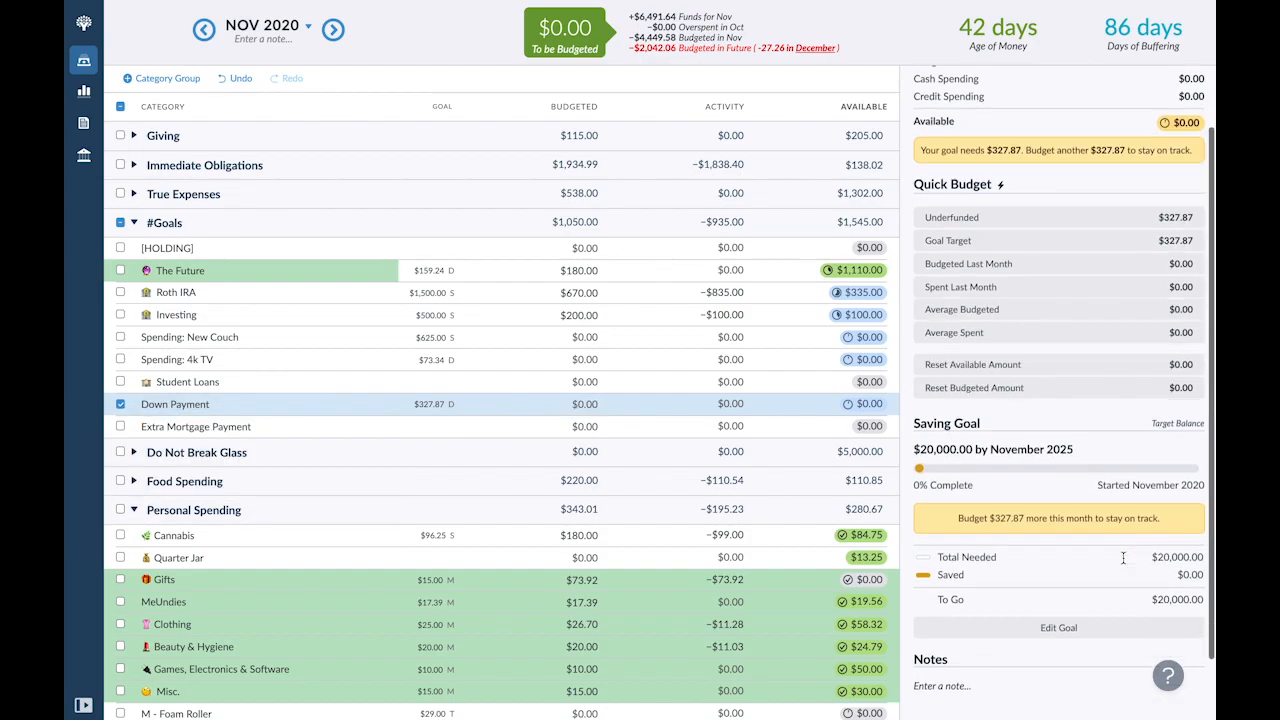
left_click(1059, 597)
left_click(945, 592)
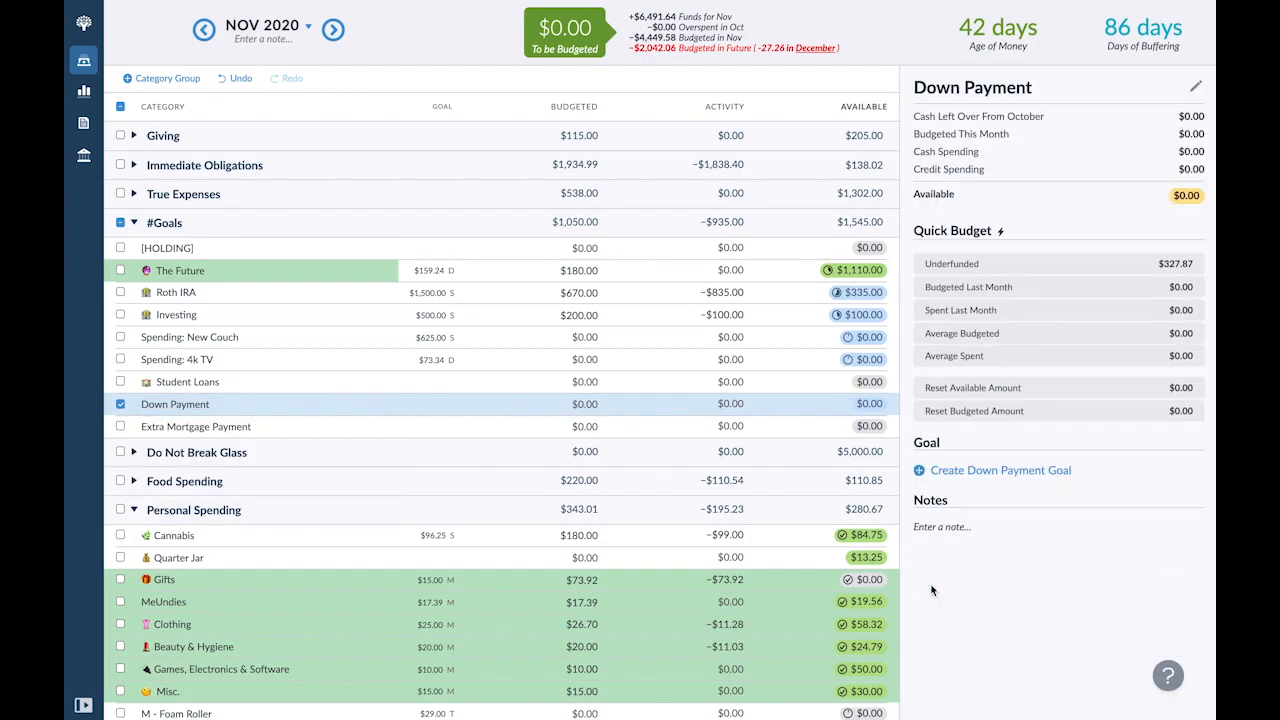
left_click(170, 405)
left_click(97, 483)
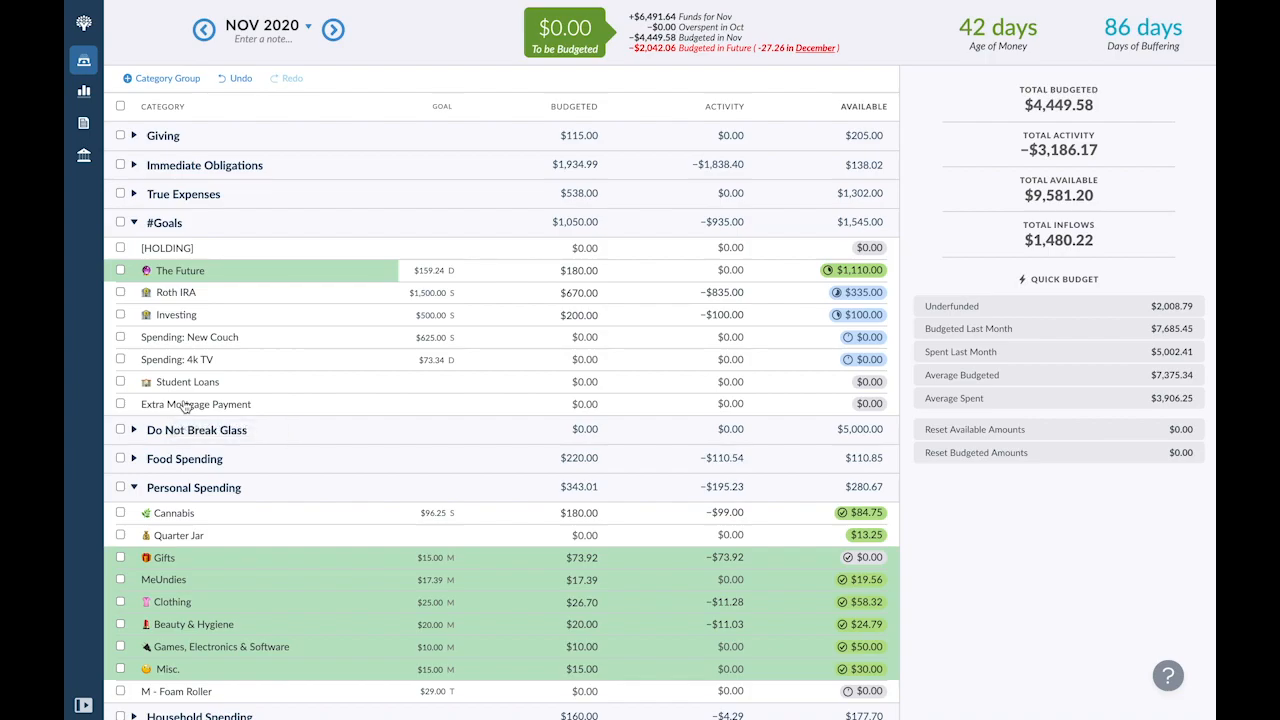
Search Emojipedia for "couch", copy the Couch and Lamp emoji, and return to the YNAB budget
key("ctrl+Tab")
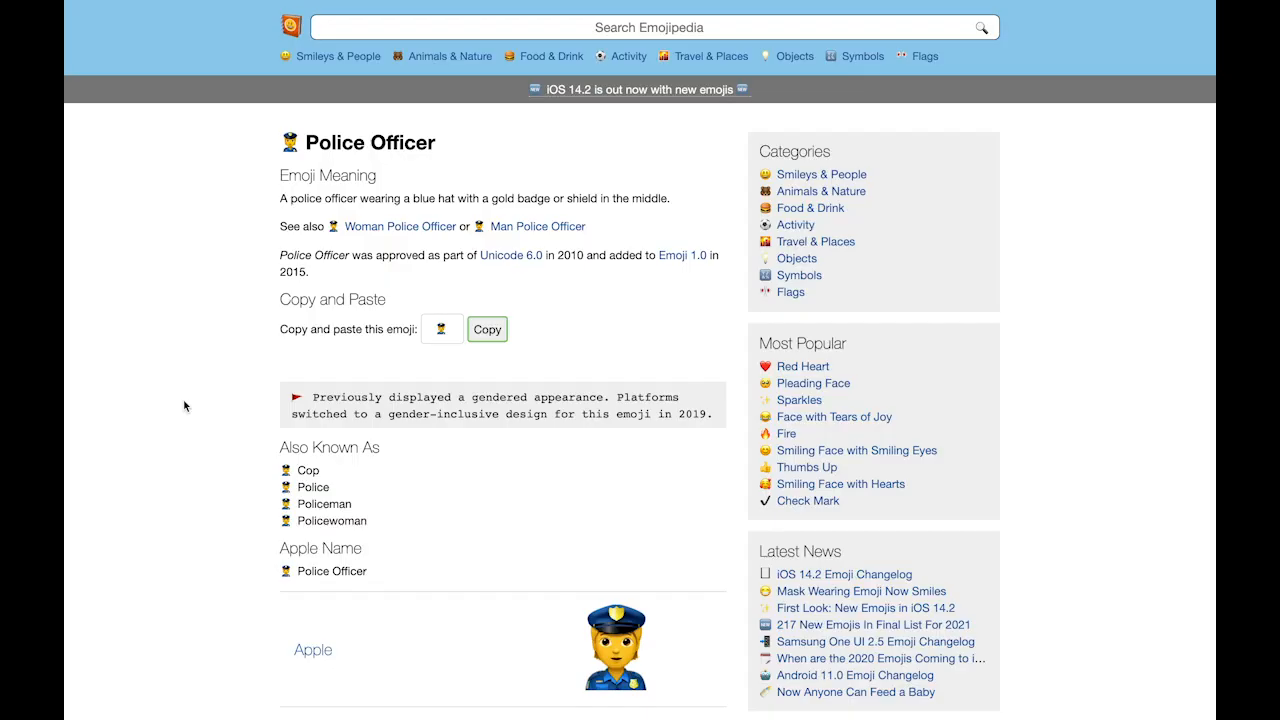
left_click(318, 35)
type("couch")
key("Return")
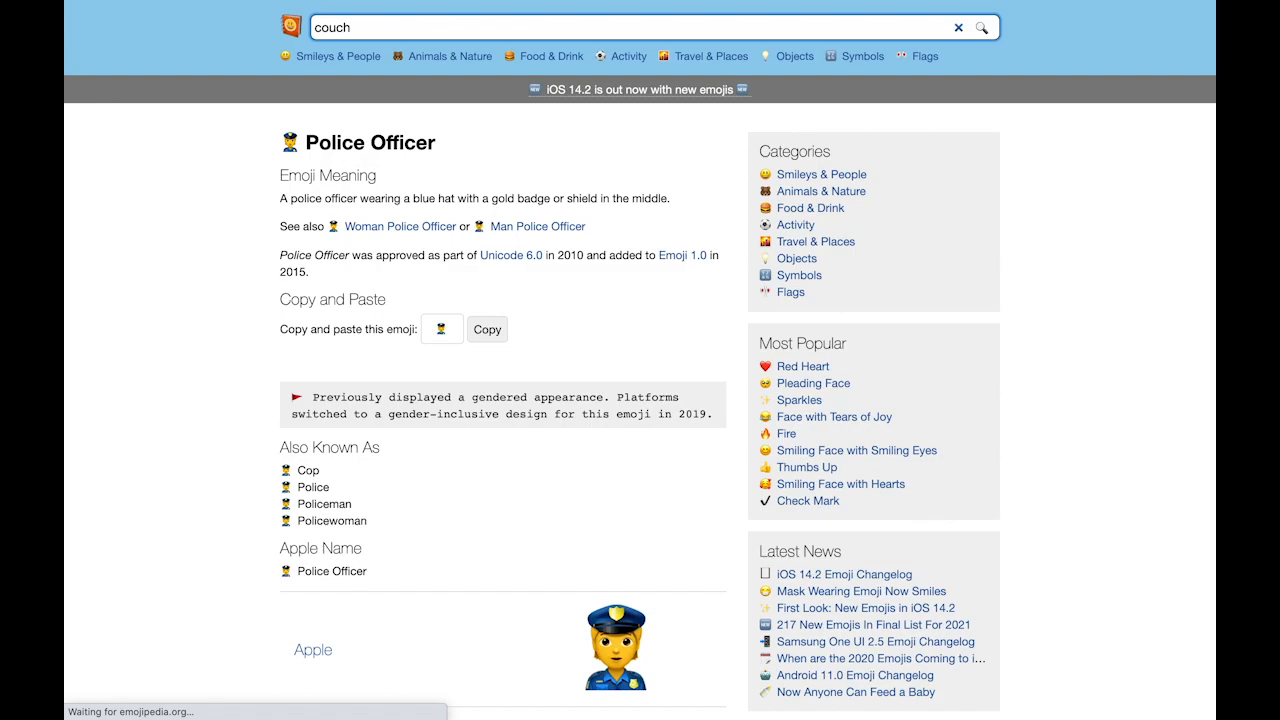
left_click(355, 143)
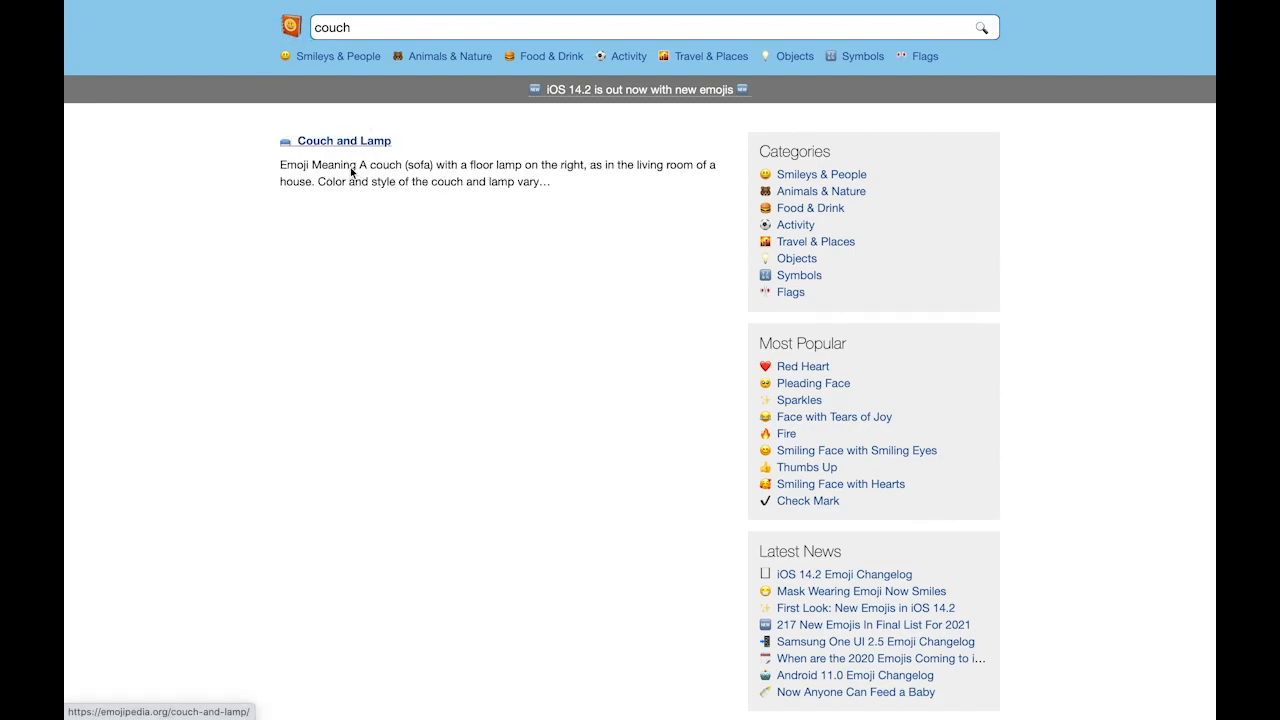
left_click(487, 335)
key("ctrl+shift+Tab")
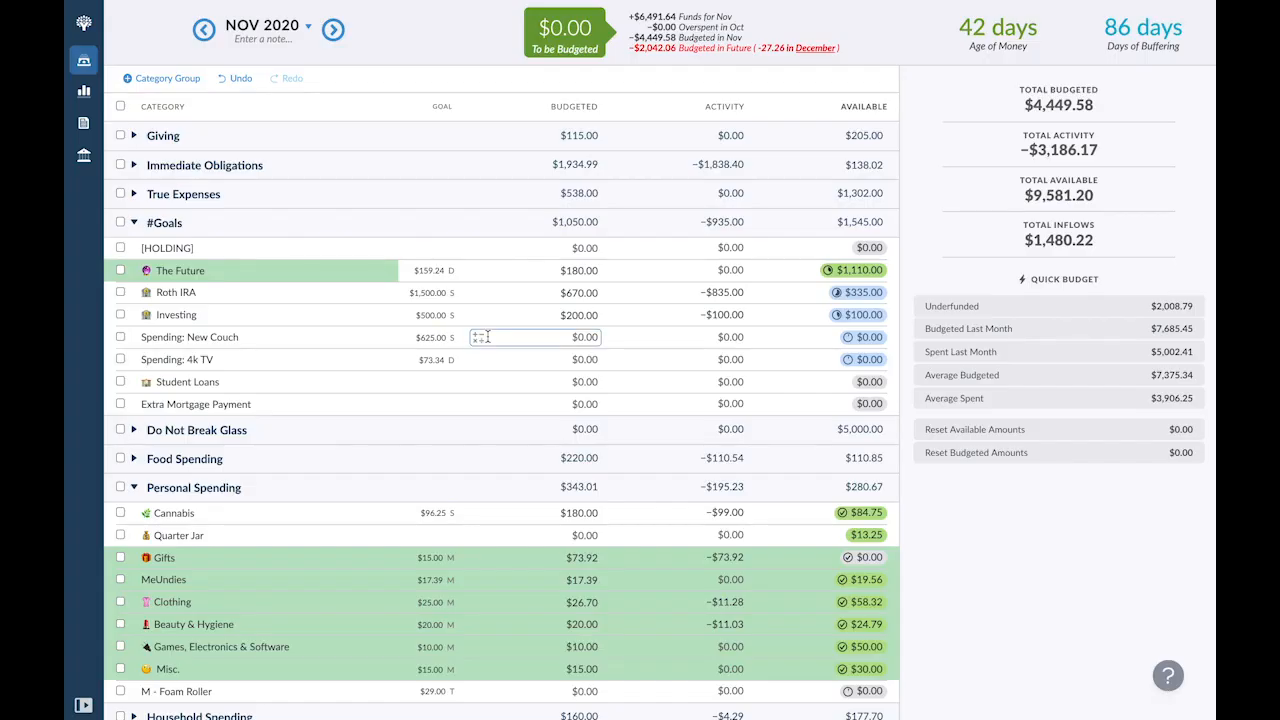
Put the copied couch emoji in front of the Spending: New Couch category name and save it
left_click(152, 339)
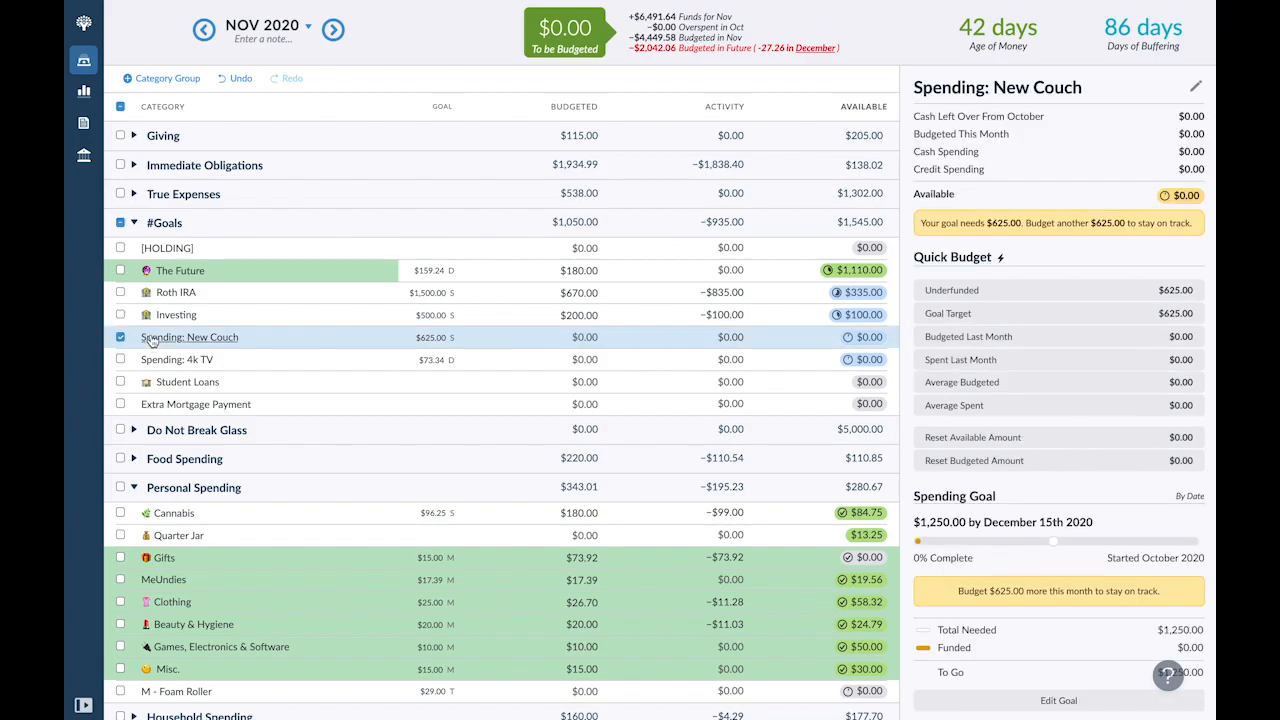
left_click(152, 339)
key("Home")
key("ctrl+v")
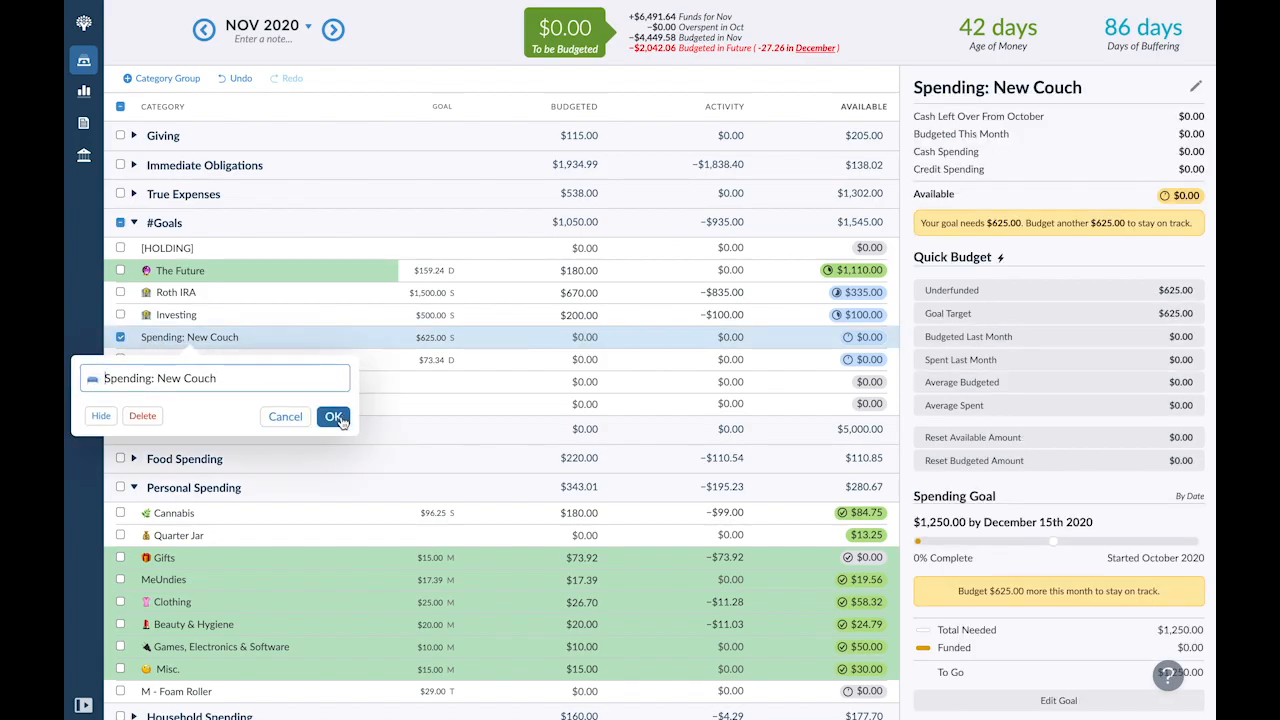
left_click(333, 416)
Switch to Emojipedia, search it for "tv" and look through the results
key("ctrl+Tab")
left_click(453, 28)
type("tv")
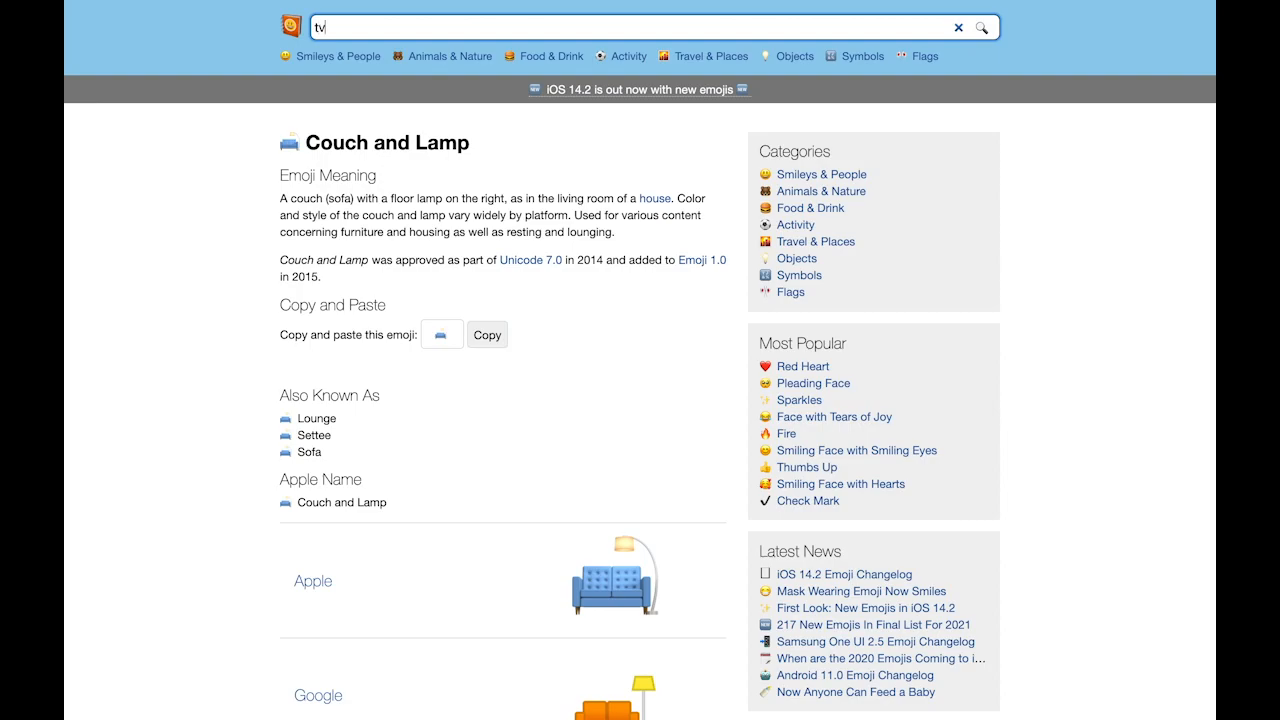
key("Return")
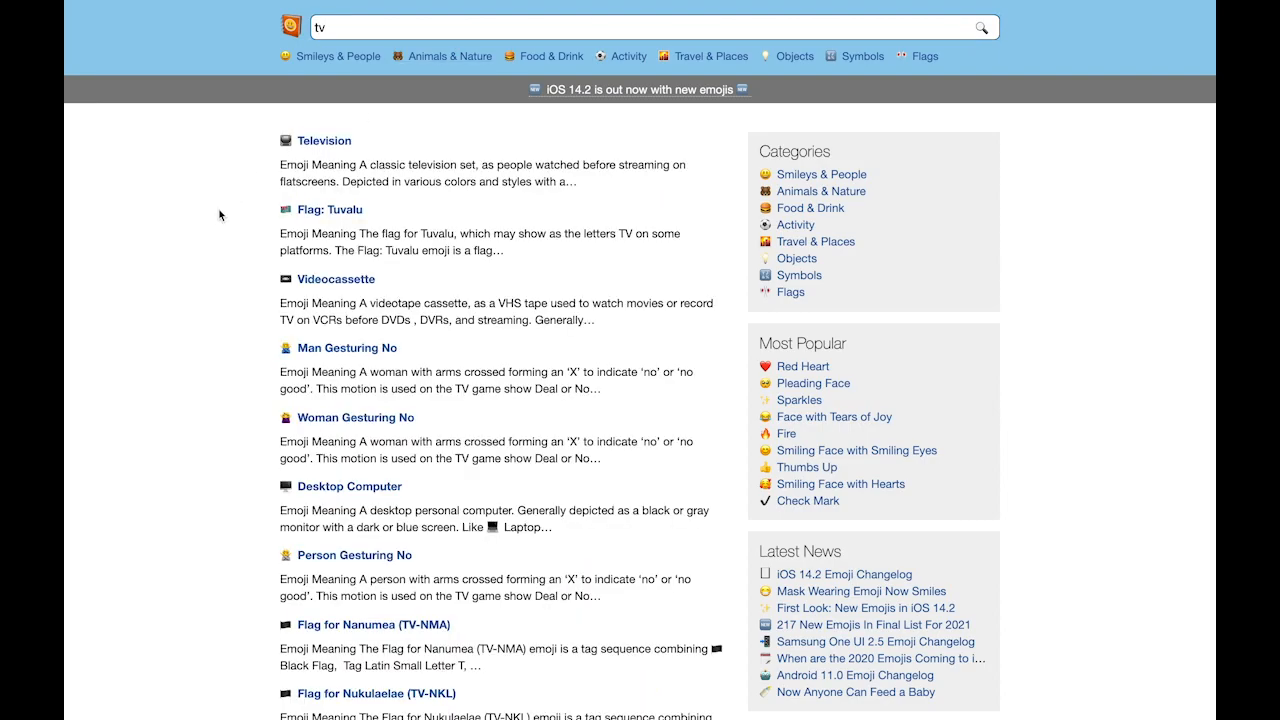
scroll(220, 329, "down", 2)
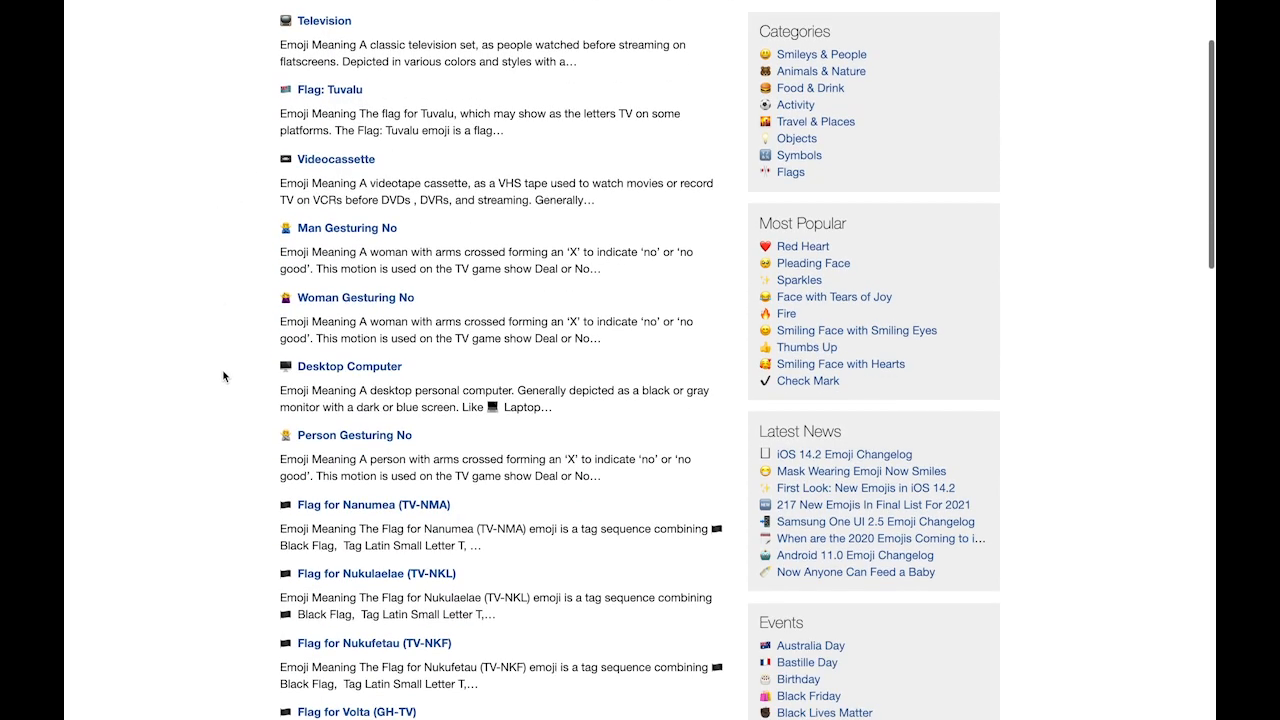
scroll(223, 371, "up", 2)
left_click(382, 21)
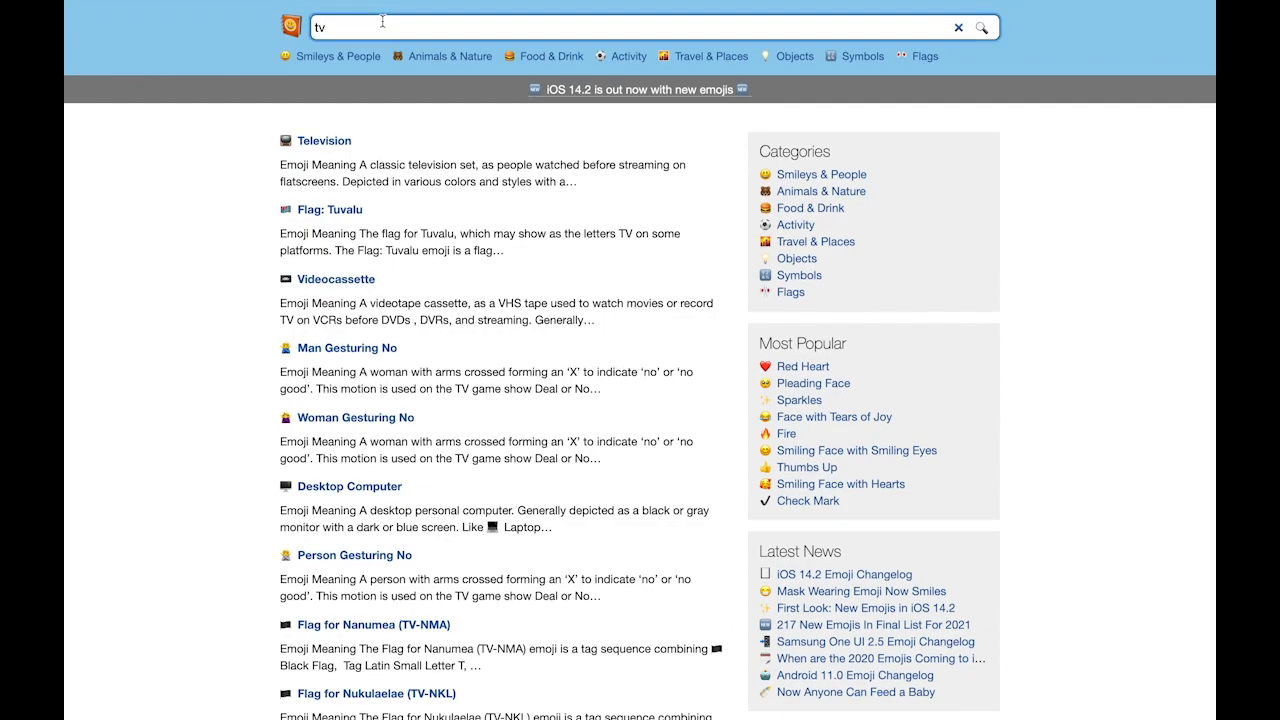
Open the Television emoji's page, copy the emoji, and return to the YNAB budget
left_click(322, 141)
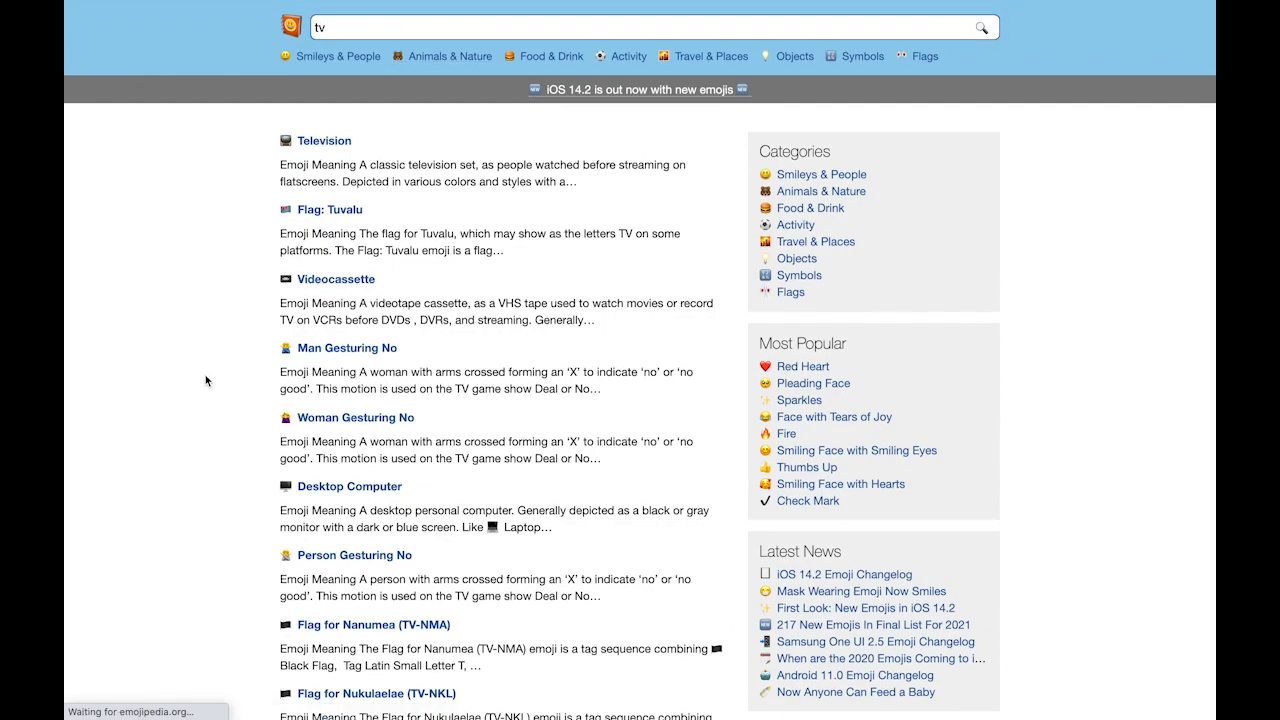
scroll(205, 378, "down", 4)
scroll(205, 381, "down", 15)
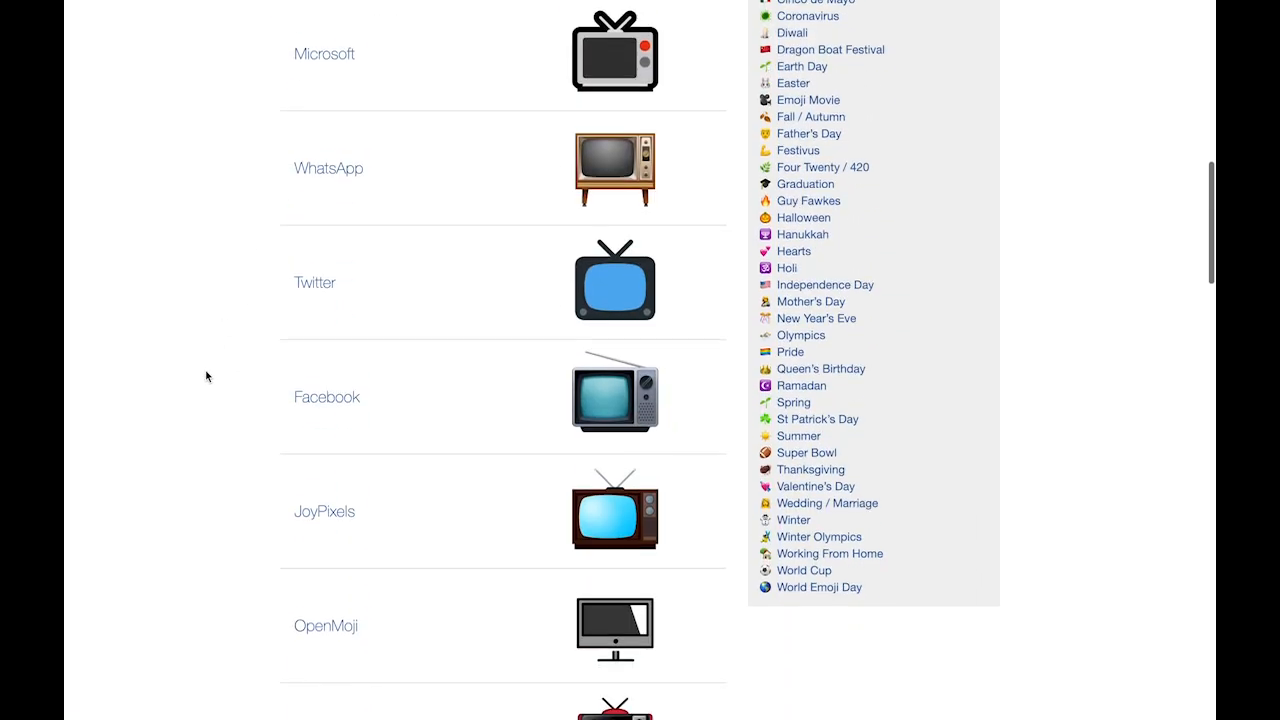
scroll(206, 373, "down", 7)
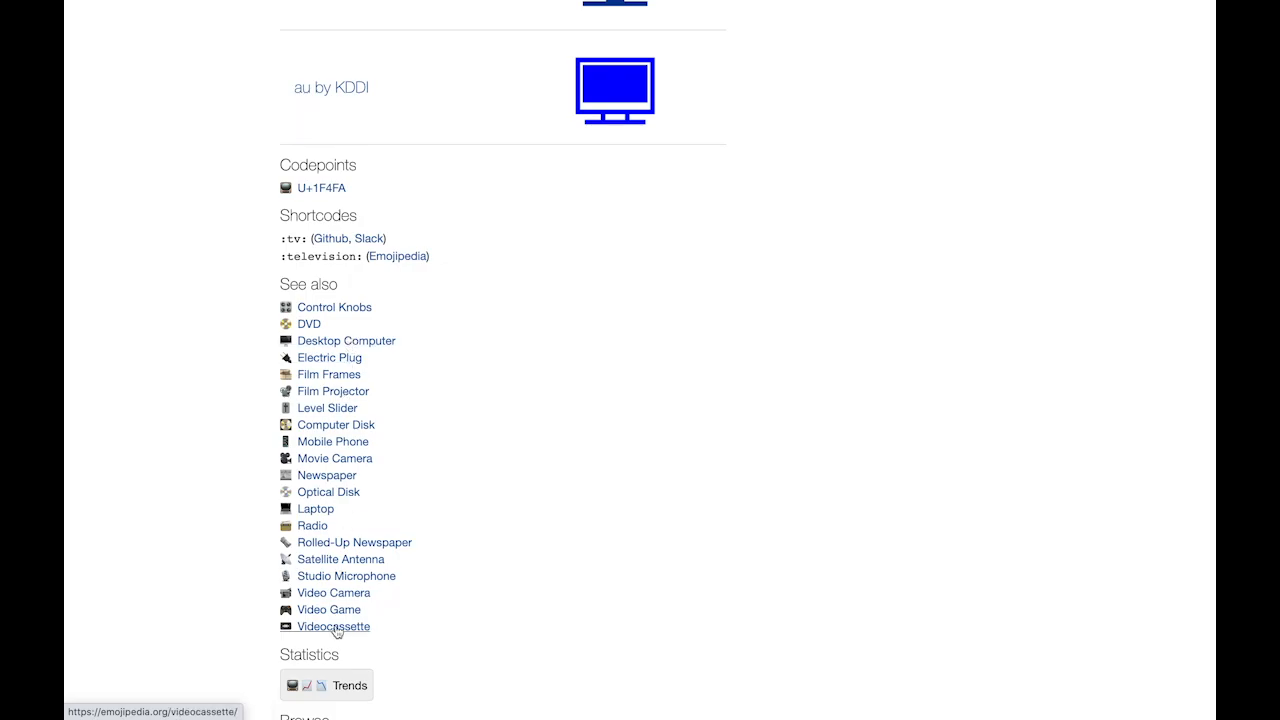
scroll(640, 314, "up", 20)
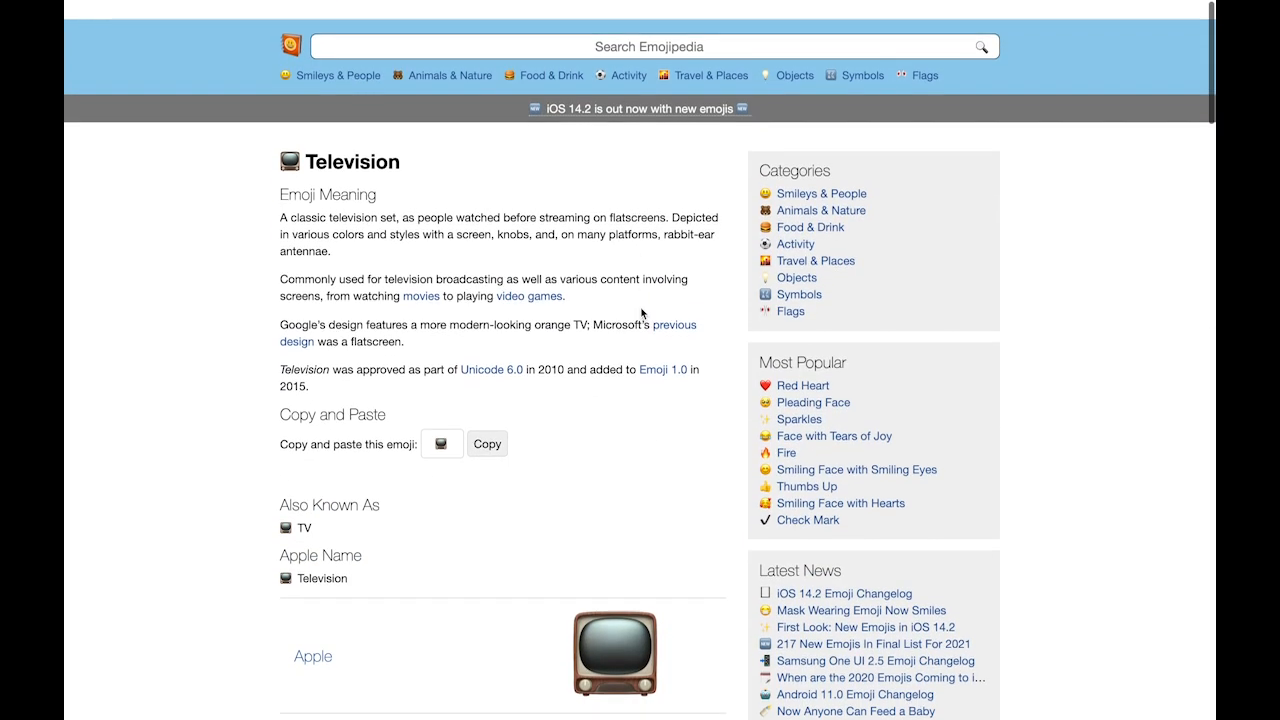
left_click(489, 428)
key("super+Tab")
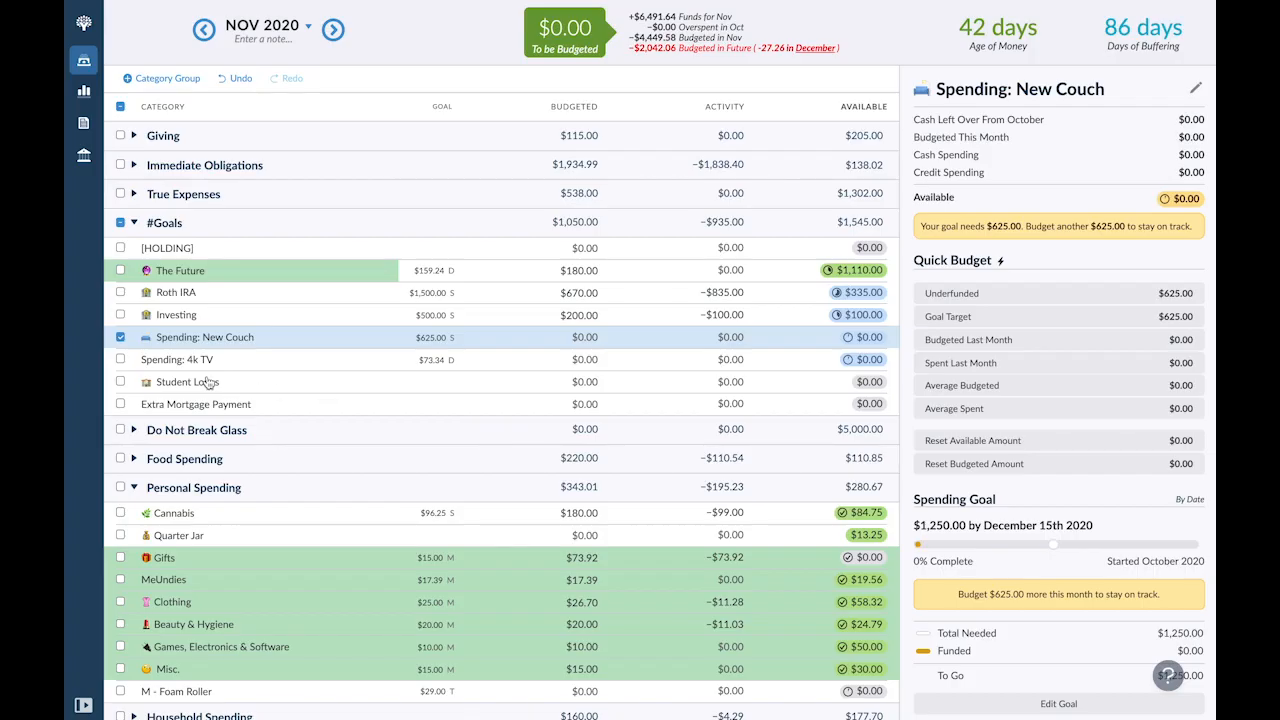
Put the copied television emoji in front of the Spending: 4k TV category name, save it and deselect the category
left_click(160, 345)
left_click(288, 416)
left_click(148, 366)
left_click(148, 365)
key("super+Left")
key("super+v")
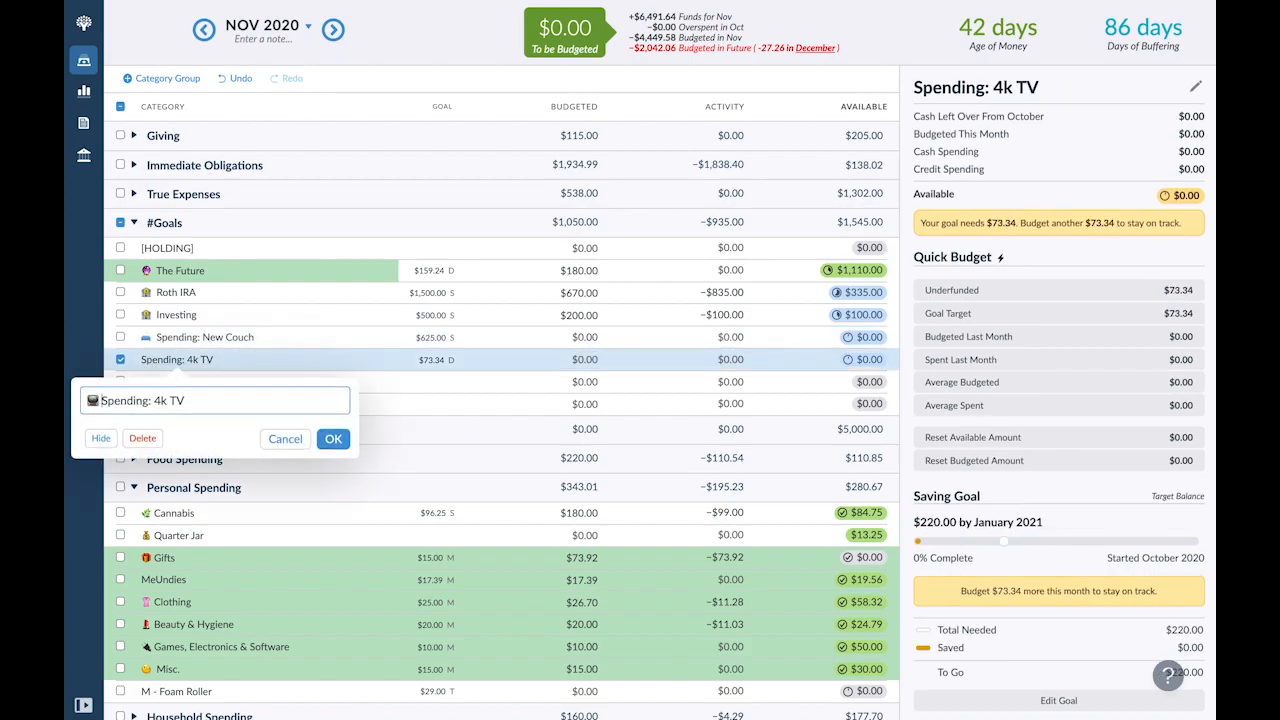
left_click(334, 437)
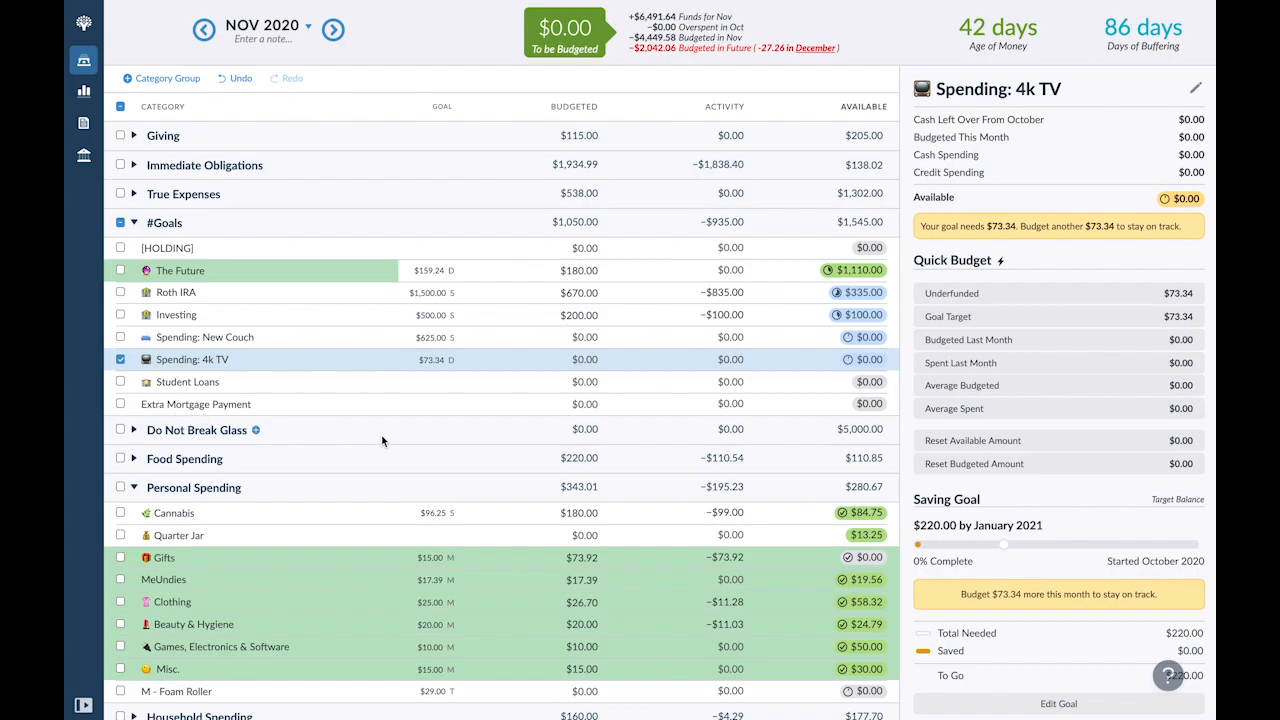
left_click(121, 361)
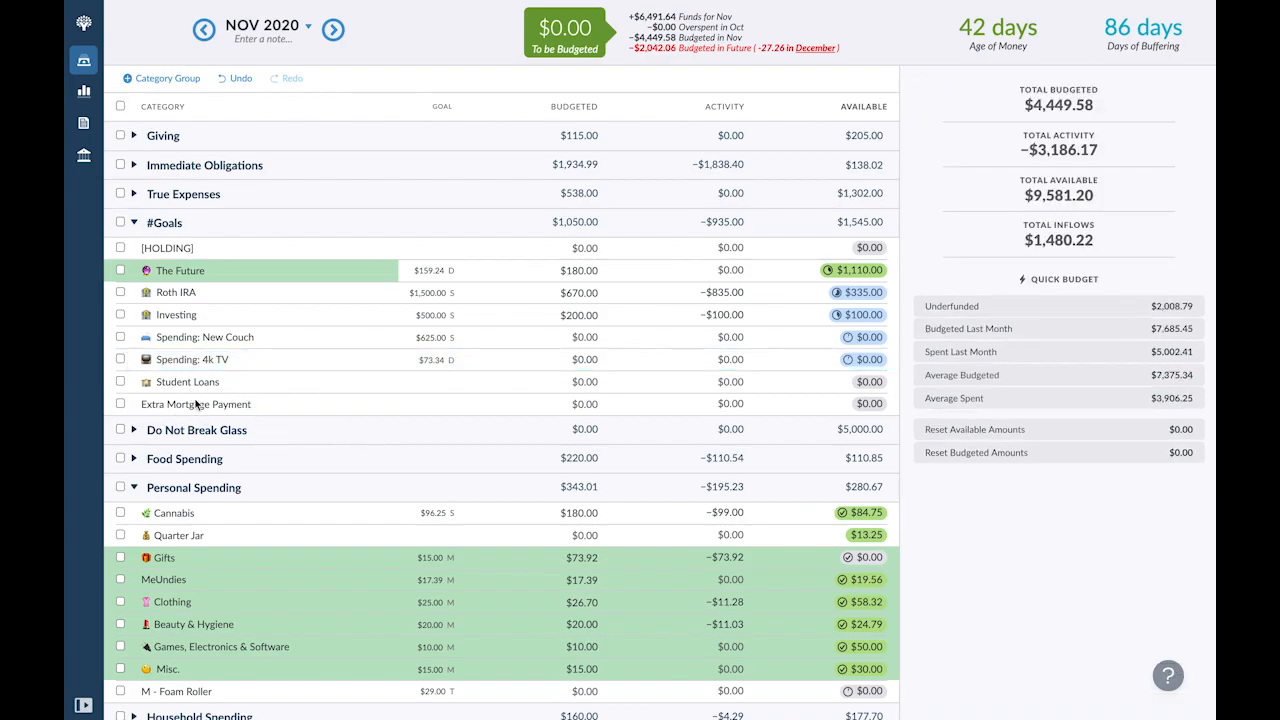
Search Emojipedia for "house", copy the House emoji, and return to the YNAB budget
key("super+Tab")
left_click(345, 28)
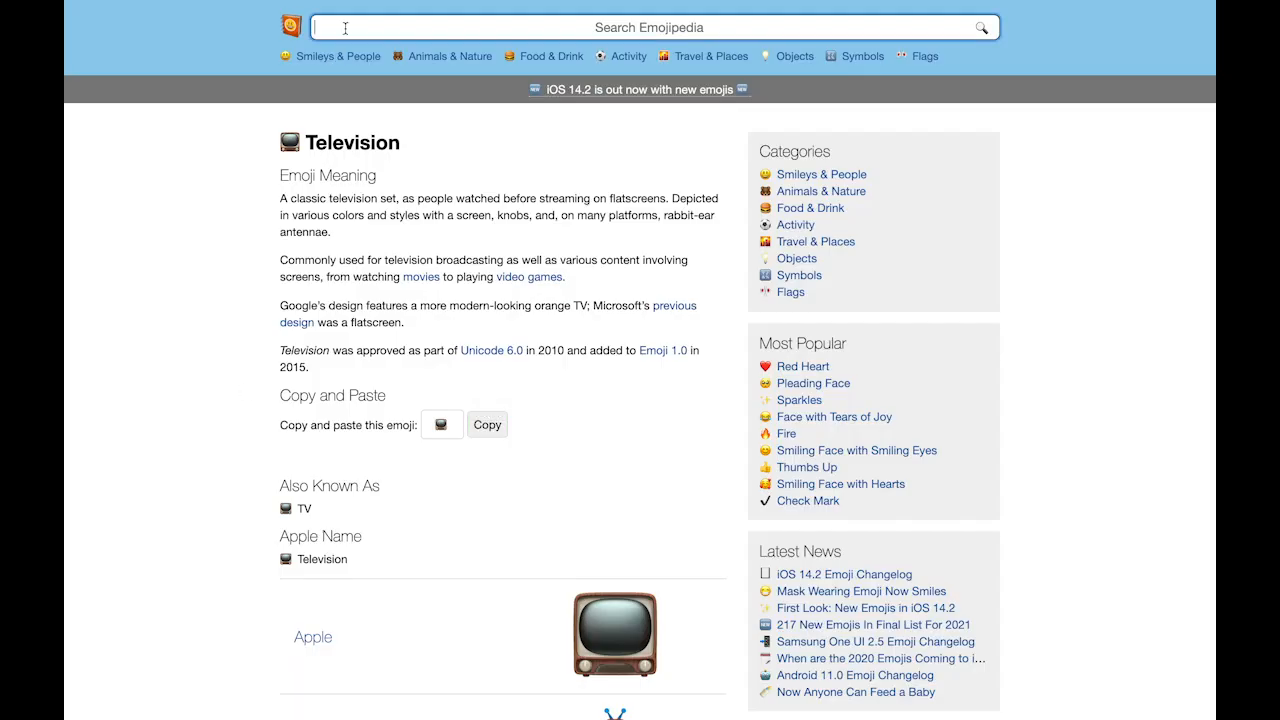
type("house")
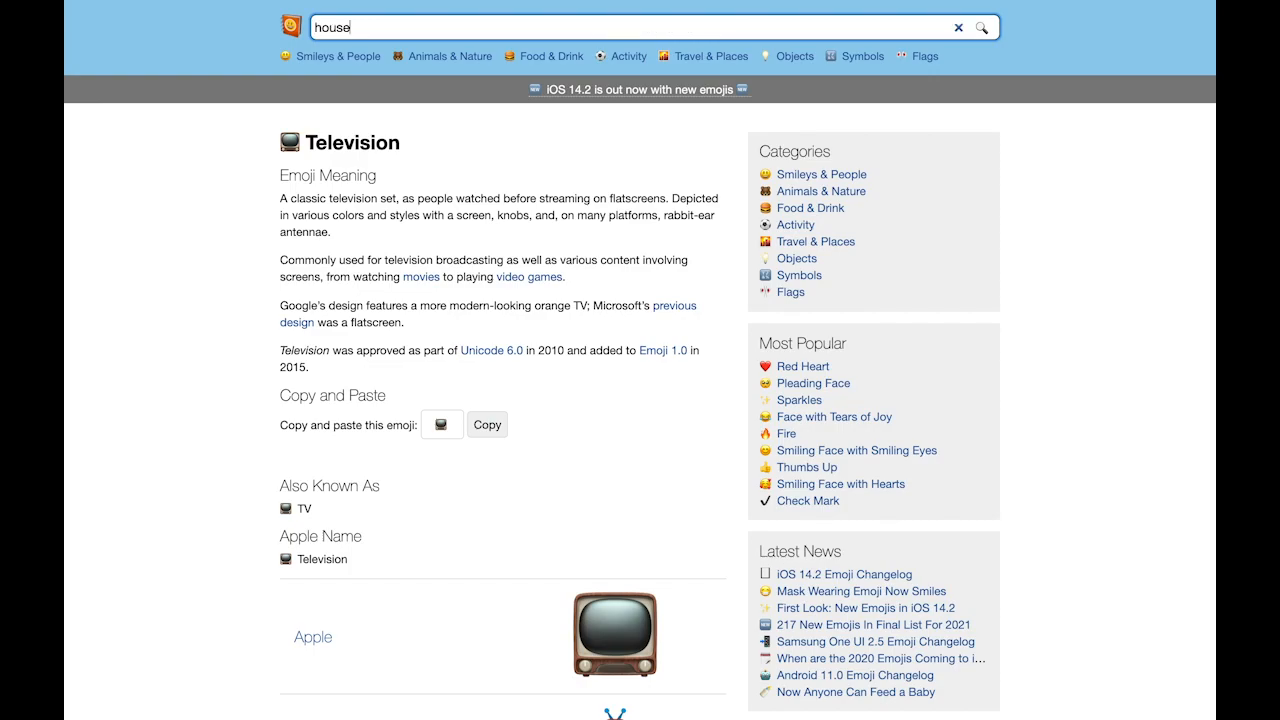
key("Return")
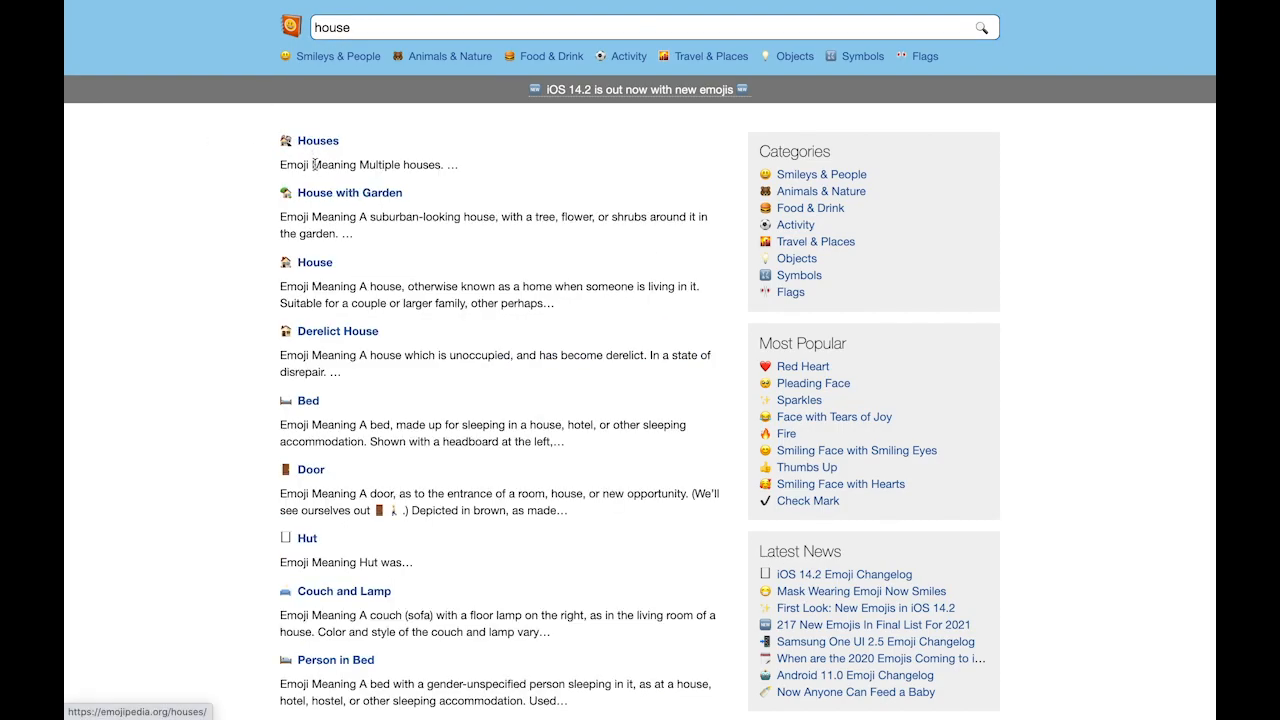
left_click(380, 28)
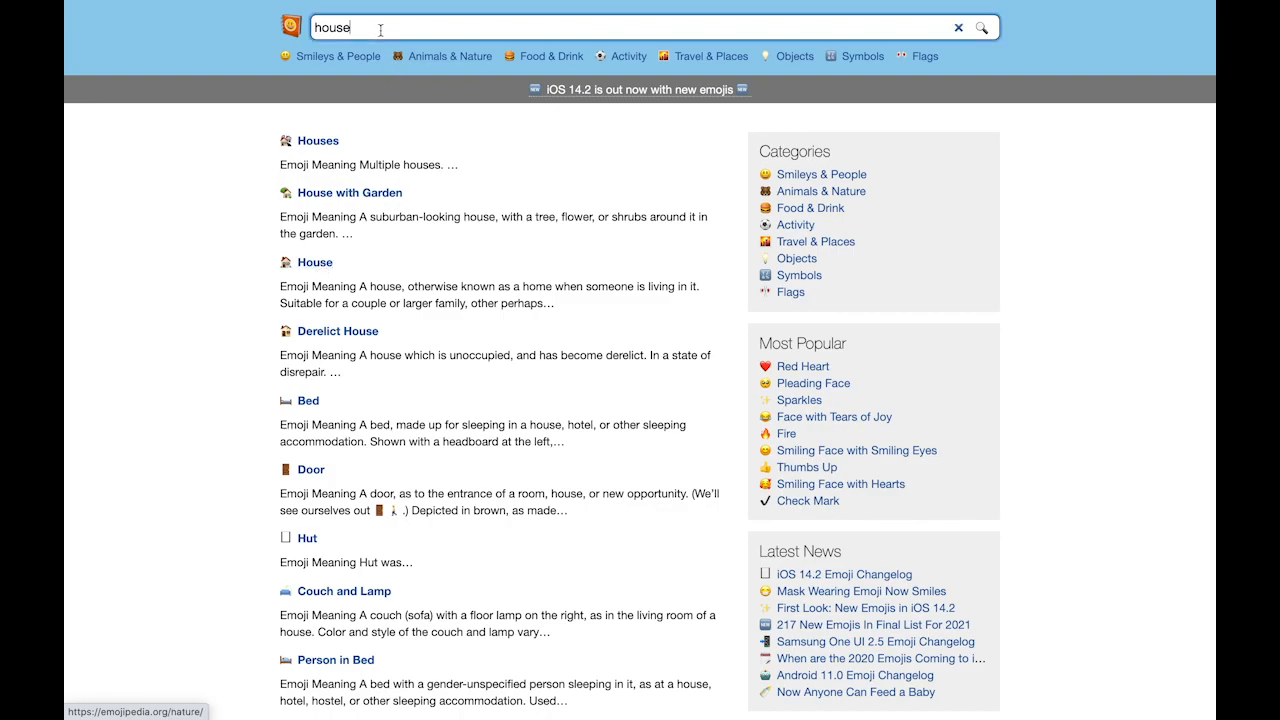
left_click(320, 262)
left_click(488, 365)
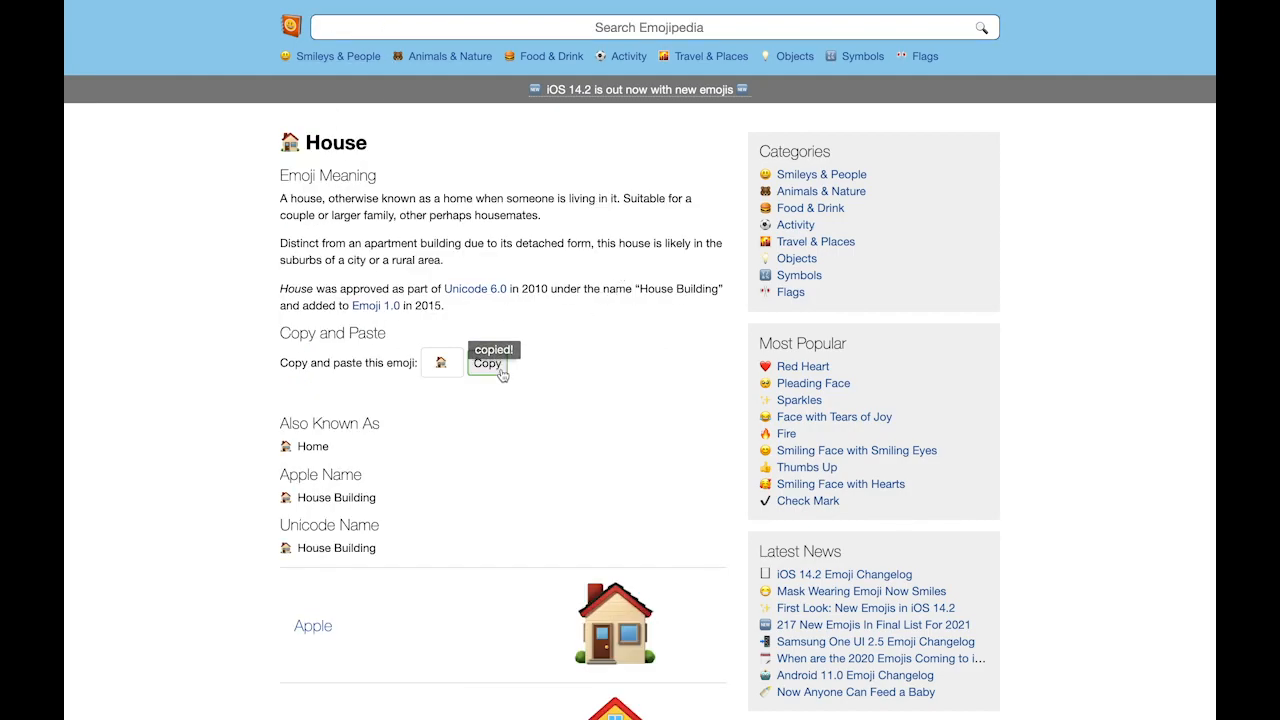
key("ctrl+Tab")
Put the copied house emoji in front of the Extra Mortgage Payment category name, save it and deselect the category
left_click(155, 404)
left_click(155, 404)
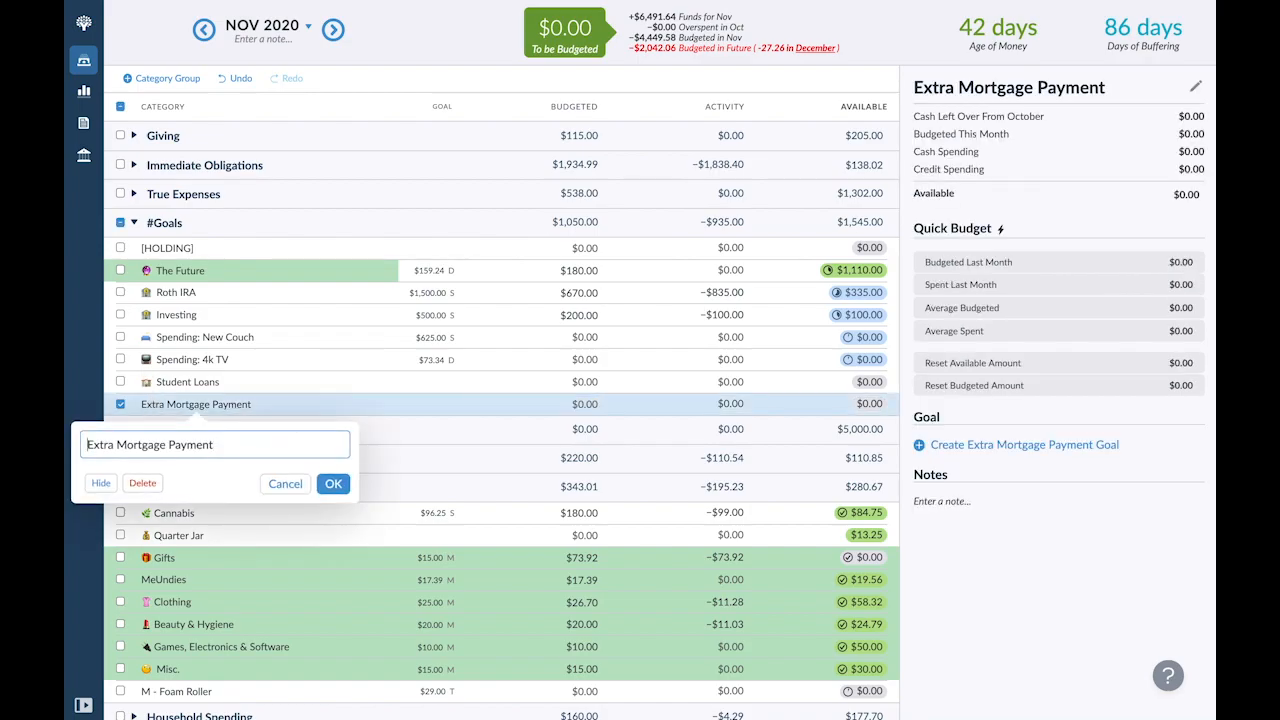
key("Home")
key("ctrl+v")
left_click(333, 484)
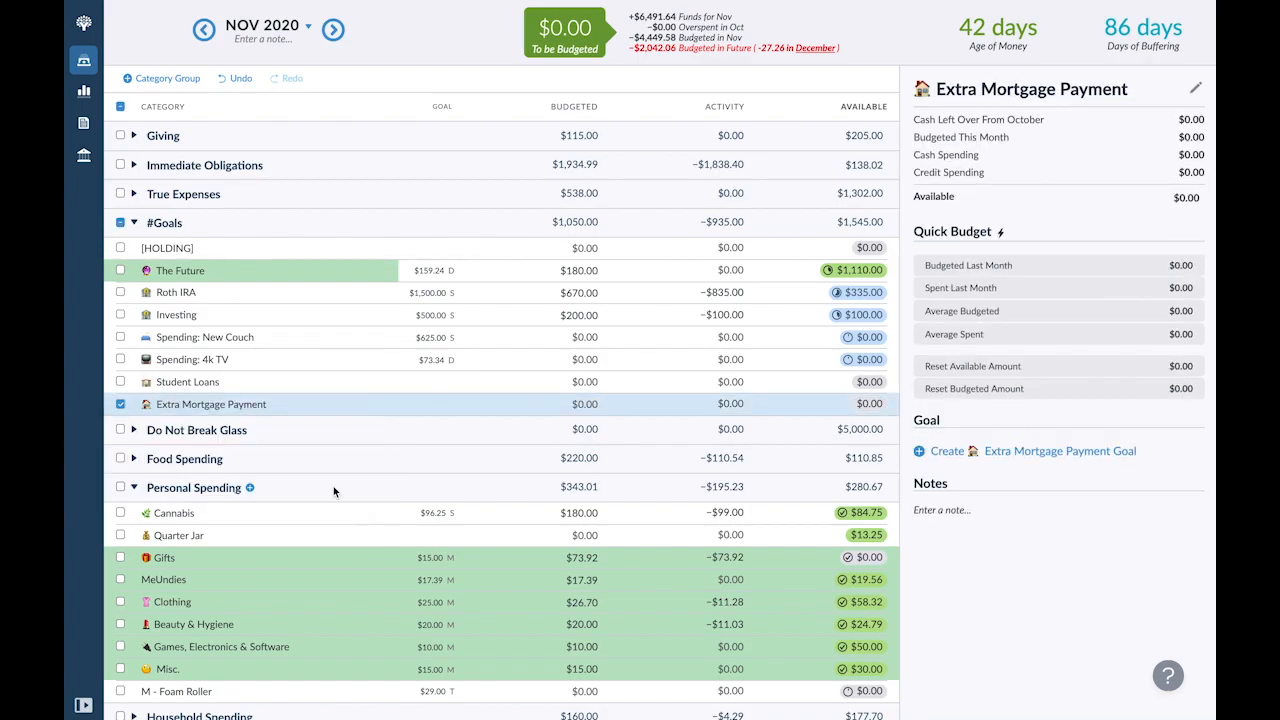
left_click(120, 404)
Collapse #Goals, expand Do Not Break Glass, and put the house emoji in front of its Home Emergencies category name
left_click(134, 222)
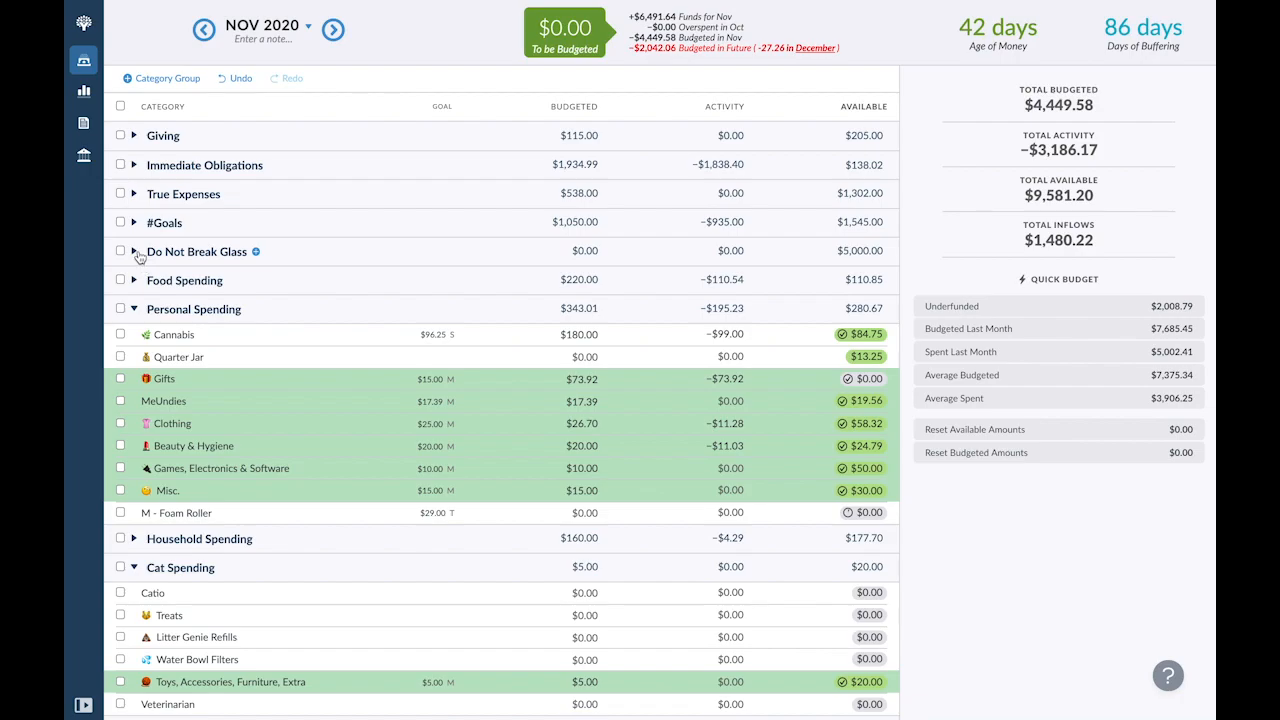
left_click(134, 251)
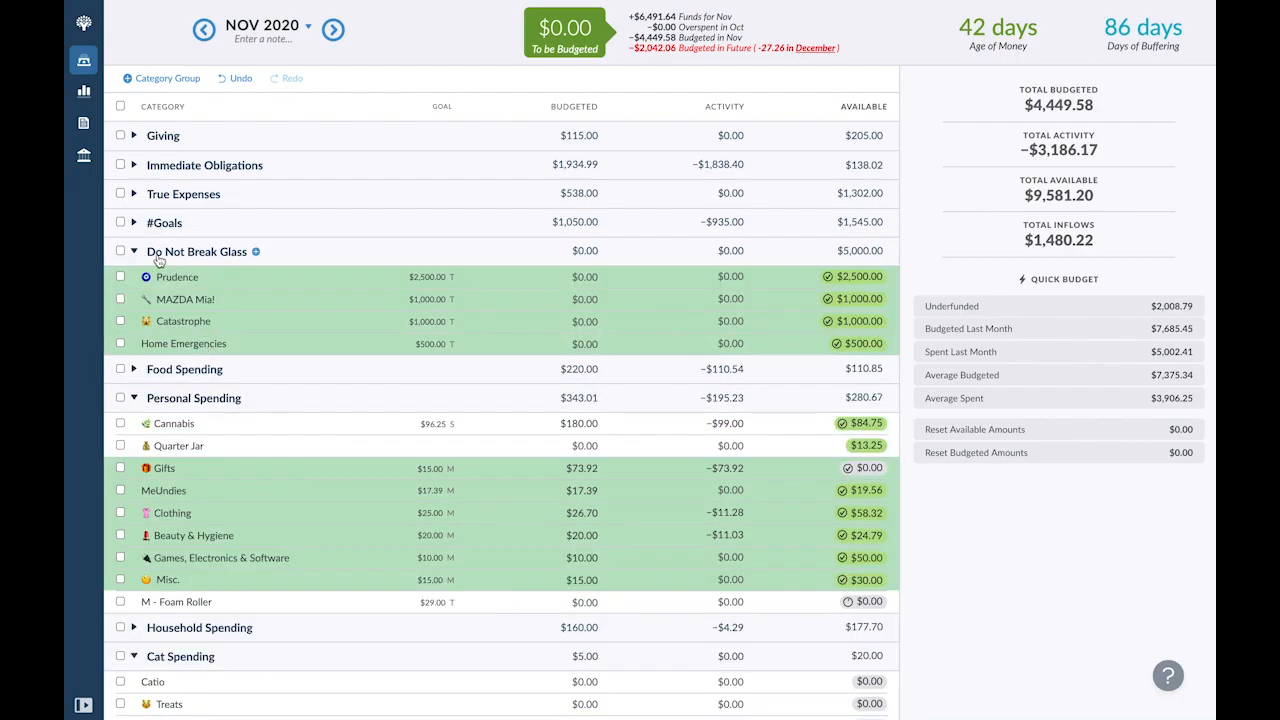
left_click(168, 347)
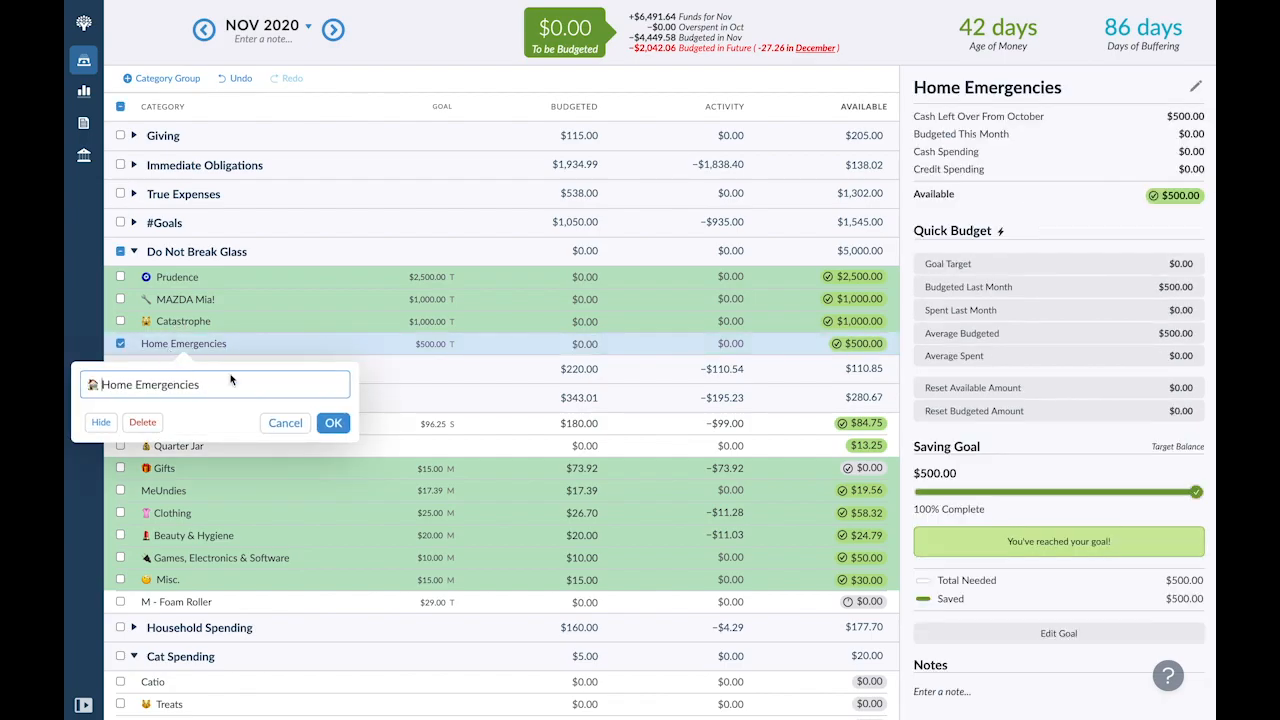
left_click(336, 424)
left_click(120, 344)
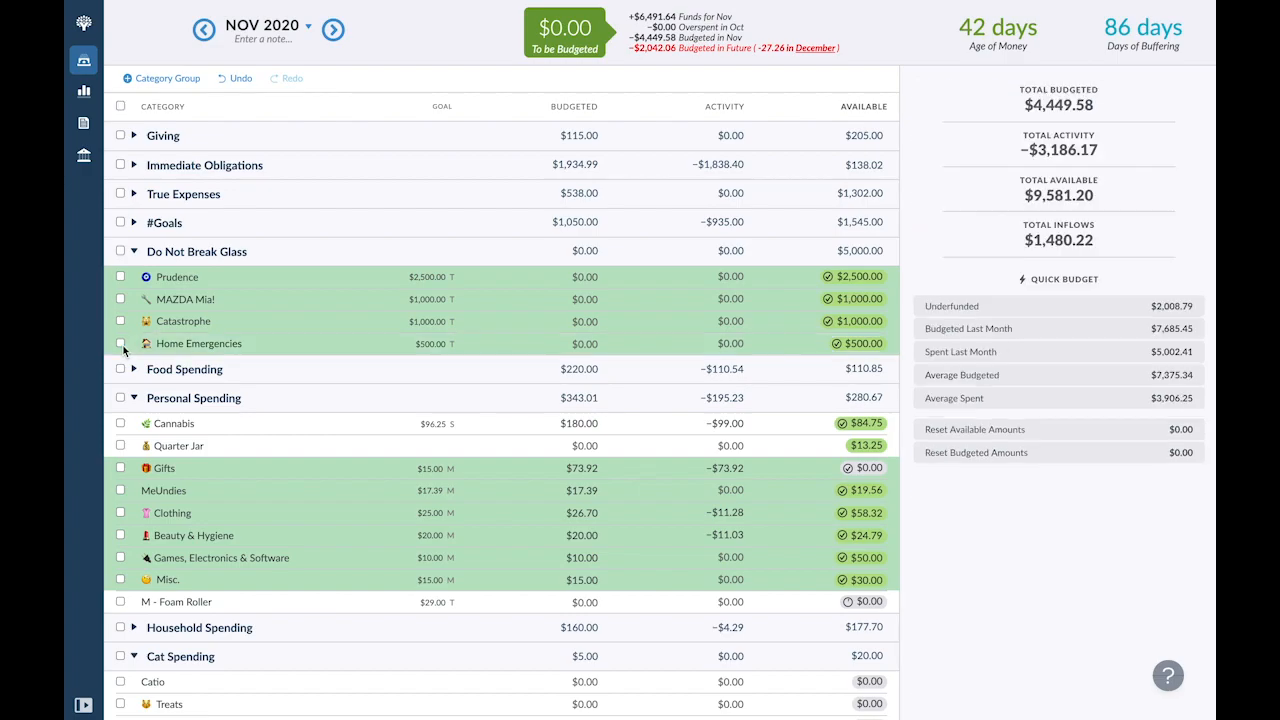
Expand the Food Spending group and check its category names for missing emojis
left_click(133, 369)
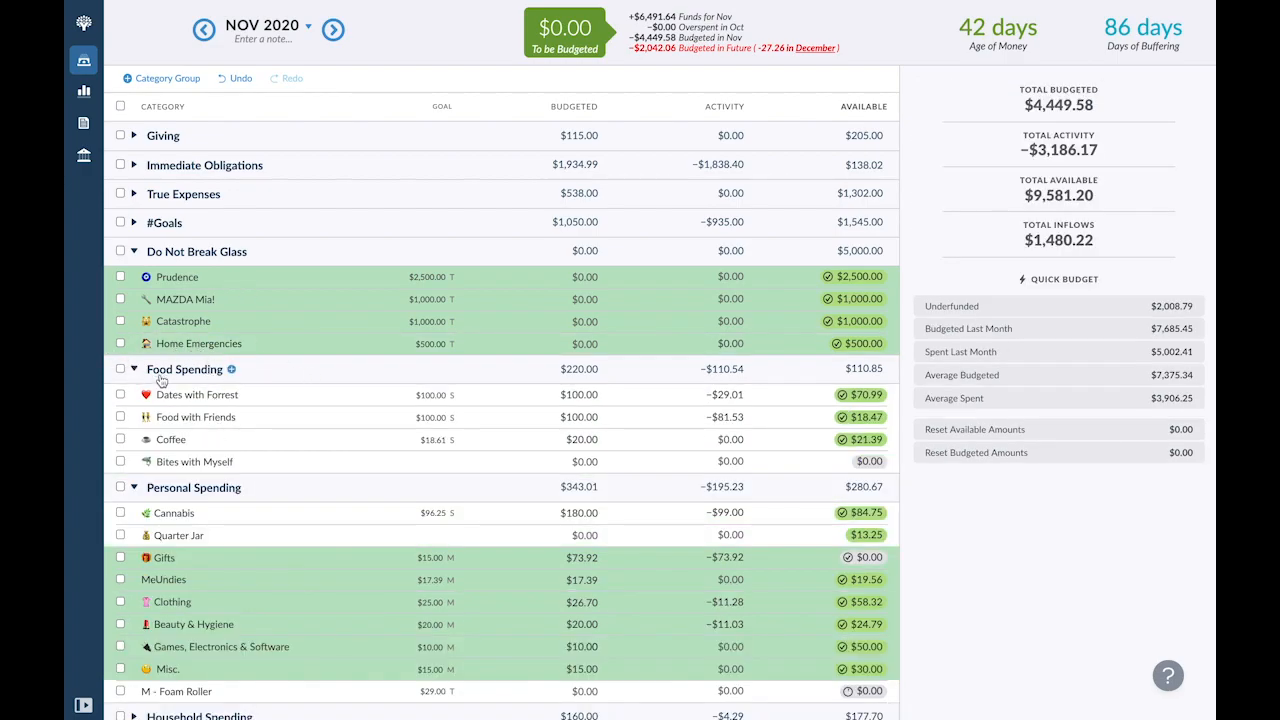
scroll(163, 376, "down", 2)
scroll(162, 380, "down", 1)
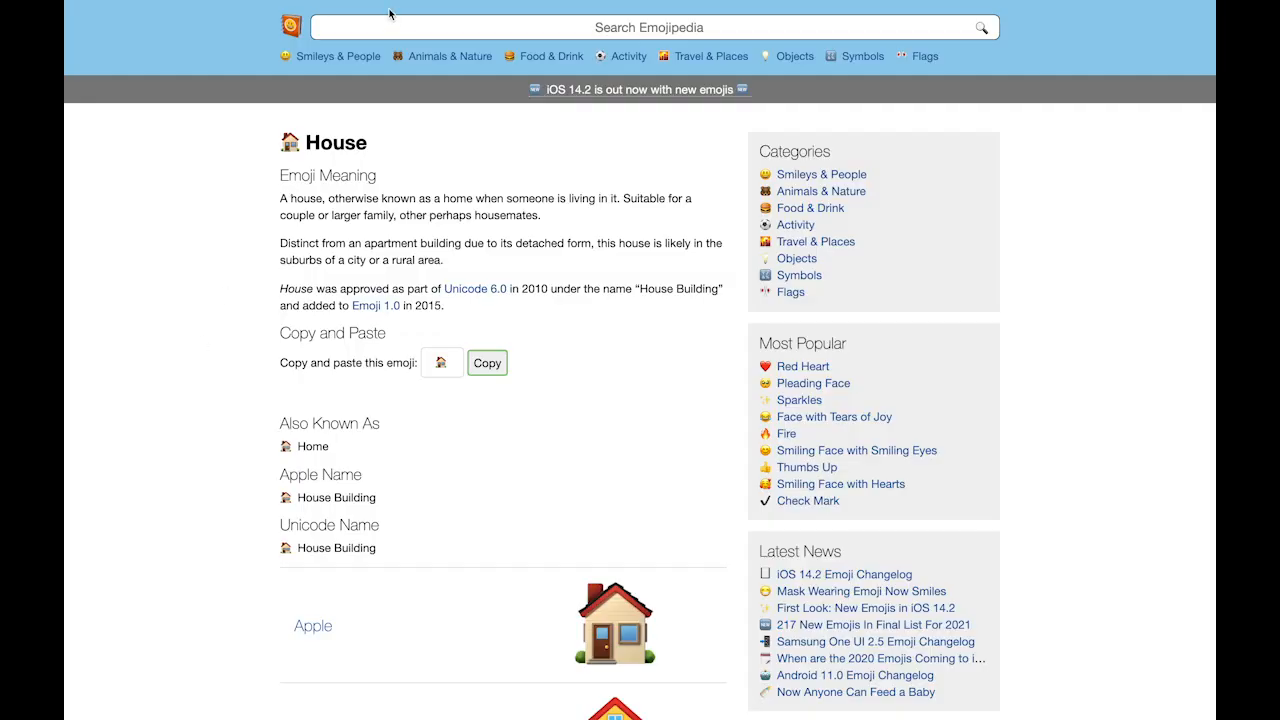
Search Emojipedia for "underwear", copy the Briefs emoji, and return to the YNAB budget
left_click(390, 16)
type("y")
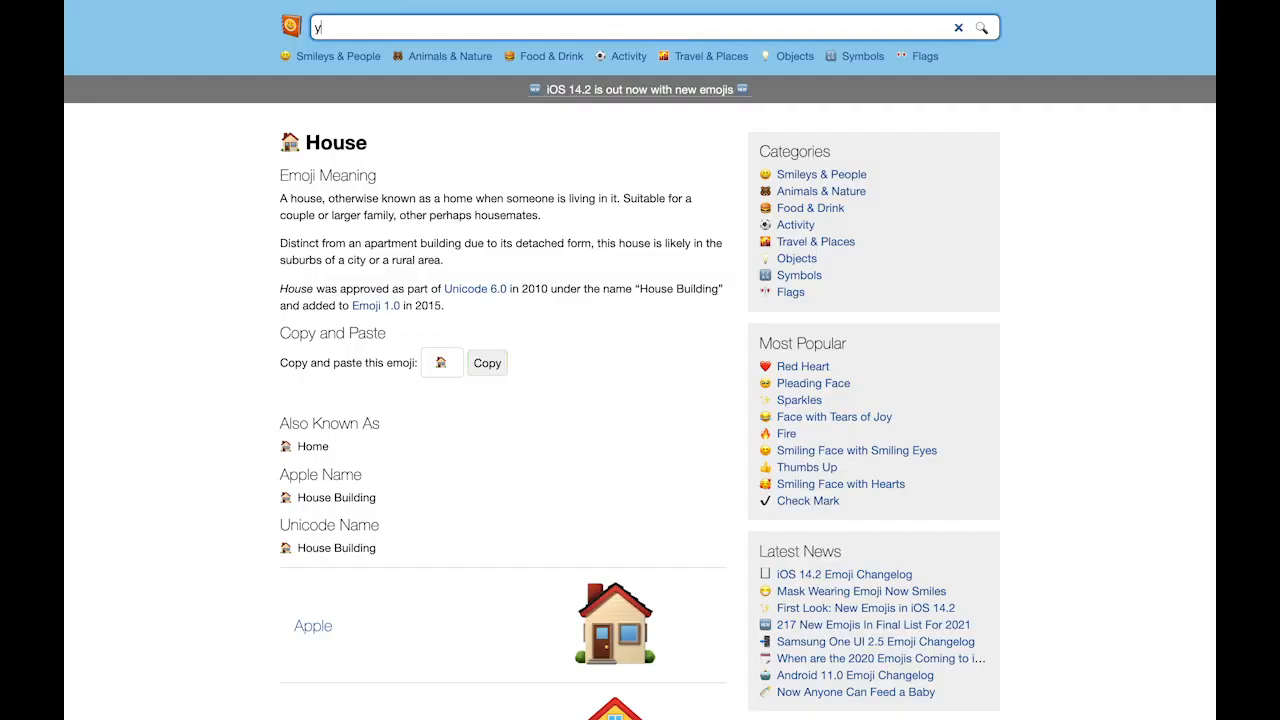
key("BackSpace")
type("underwear")
key("Return")
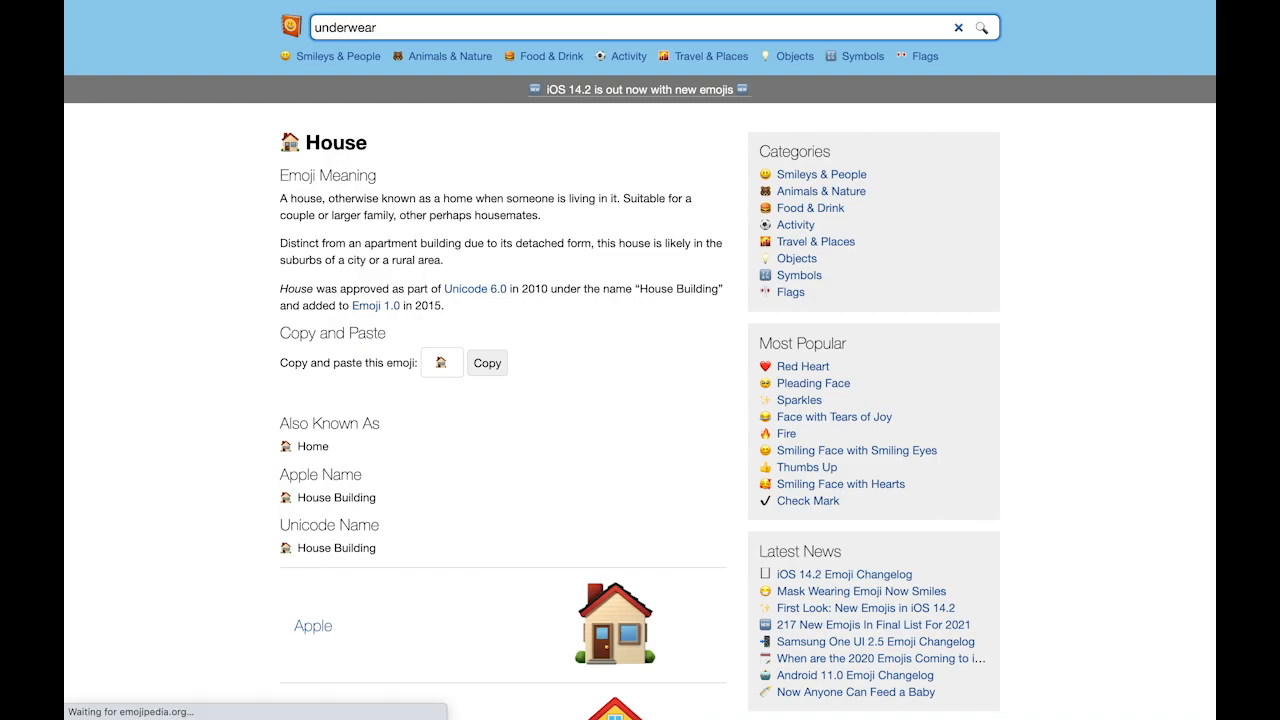
left_click(305, 143)
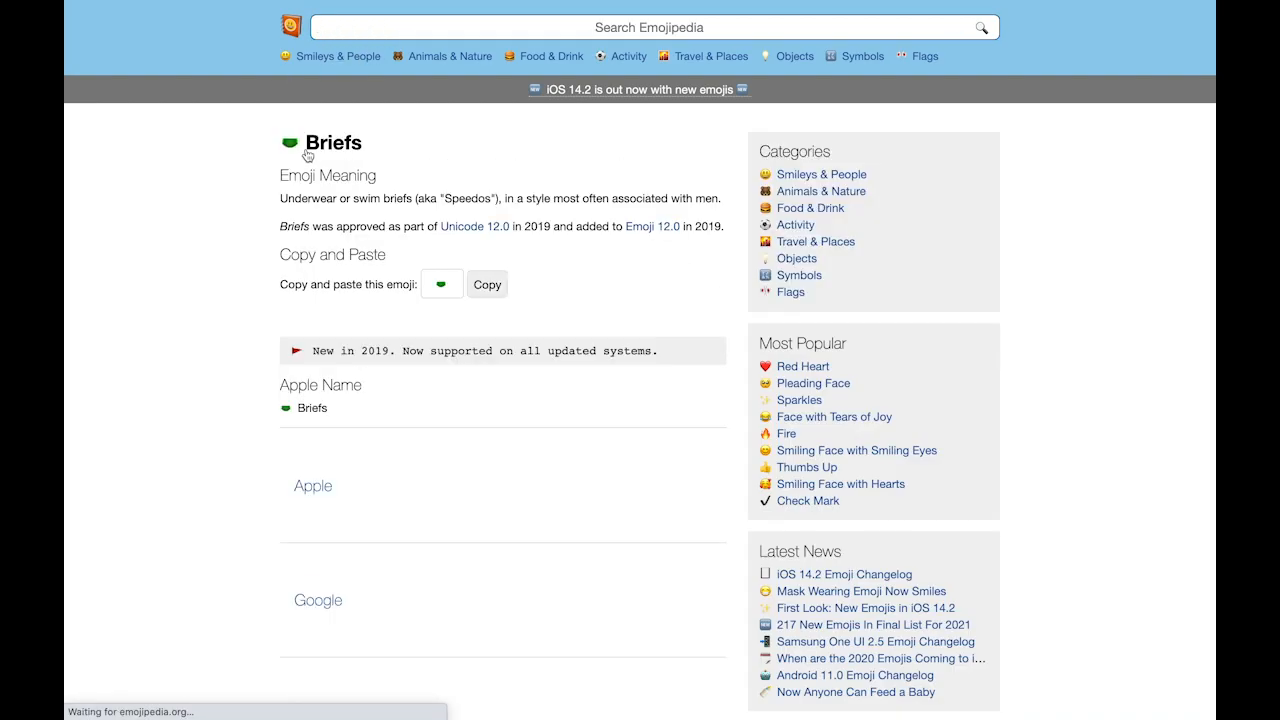
left_click(490, 288)
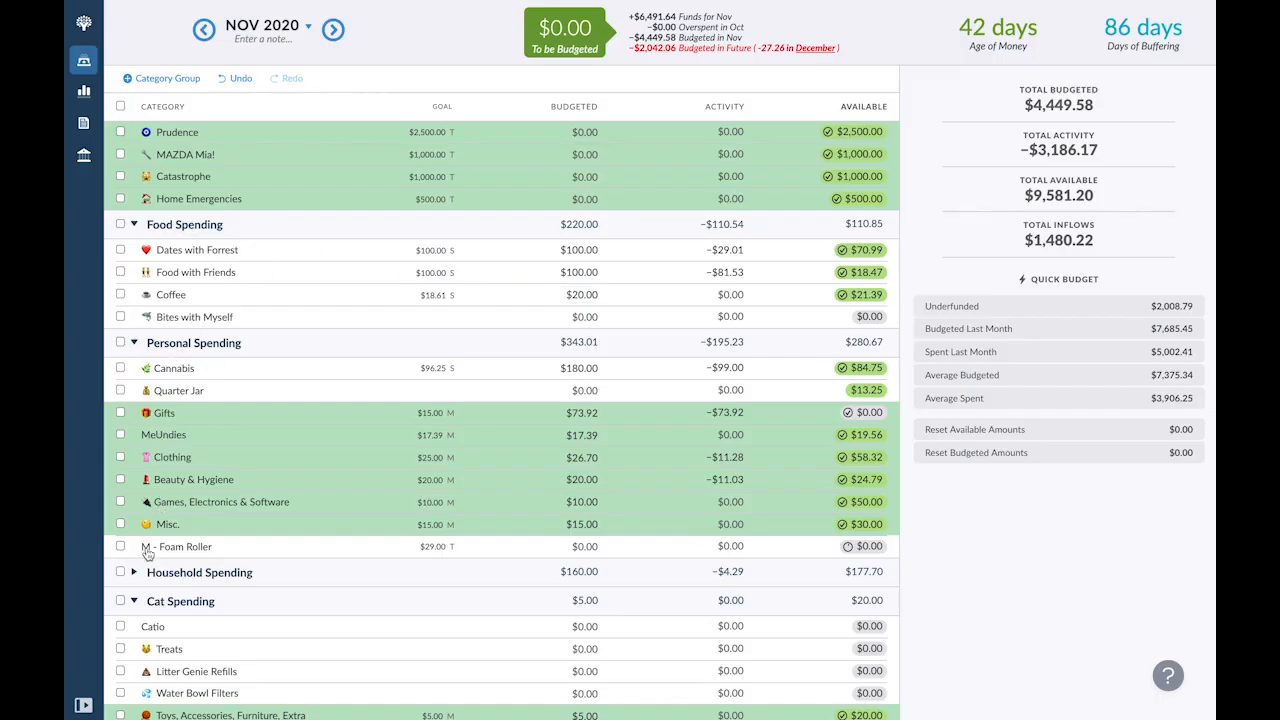
Put the copied briefs emoji and a space in front of the MeUndies category name and save it
left_click(163, 436)
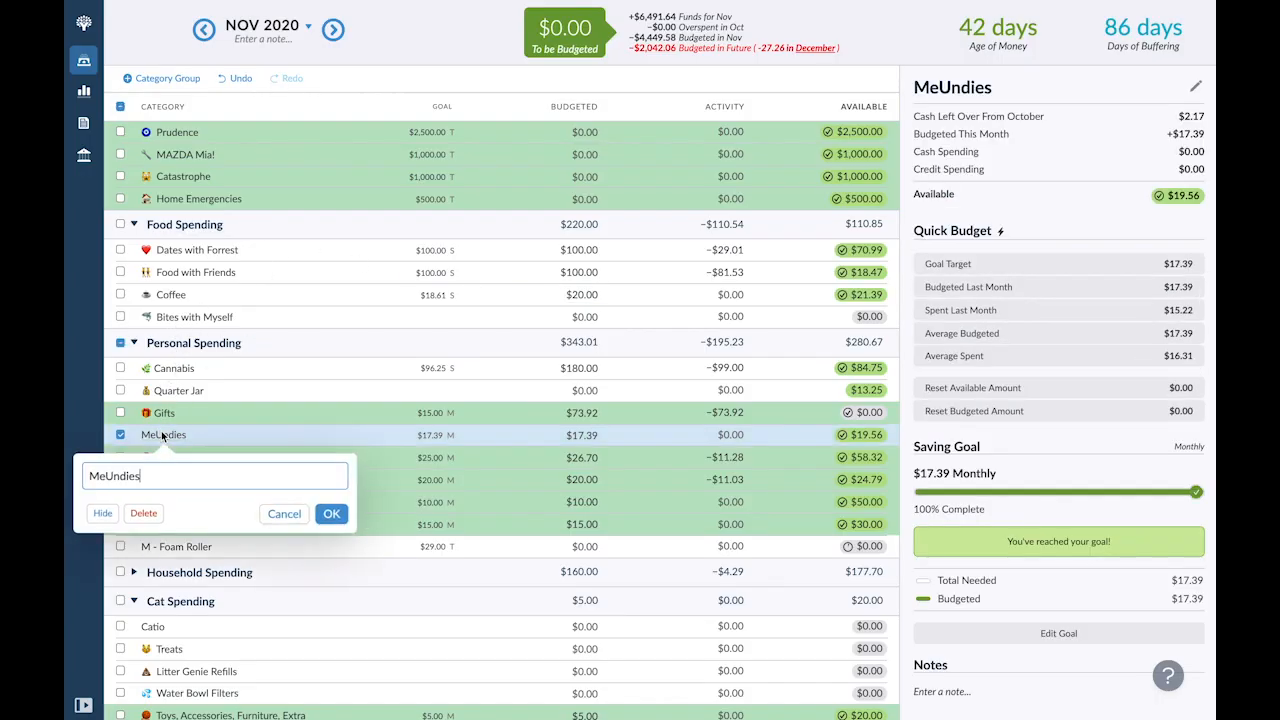
key("ctrl+v")
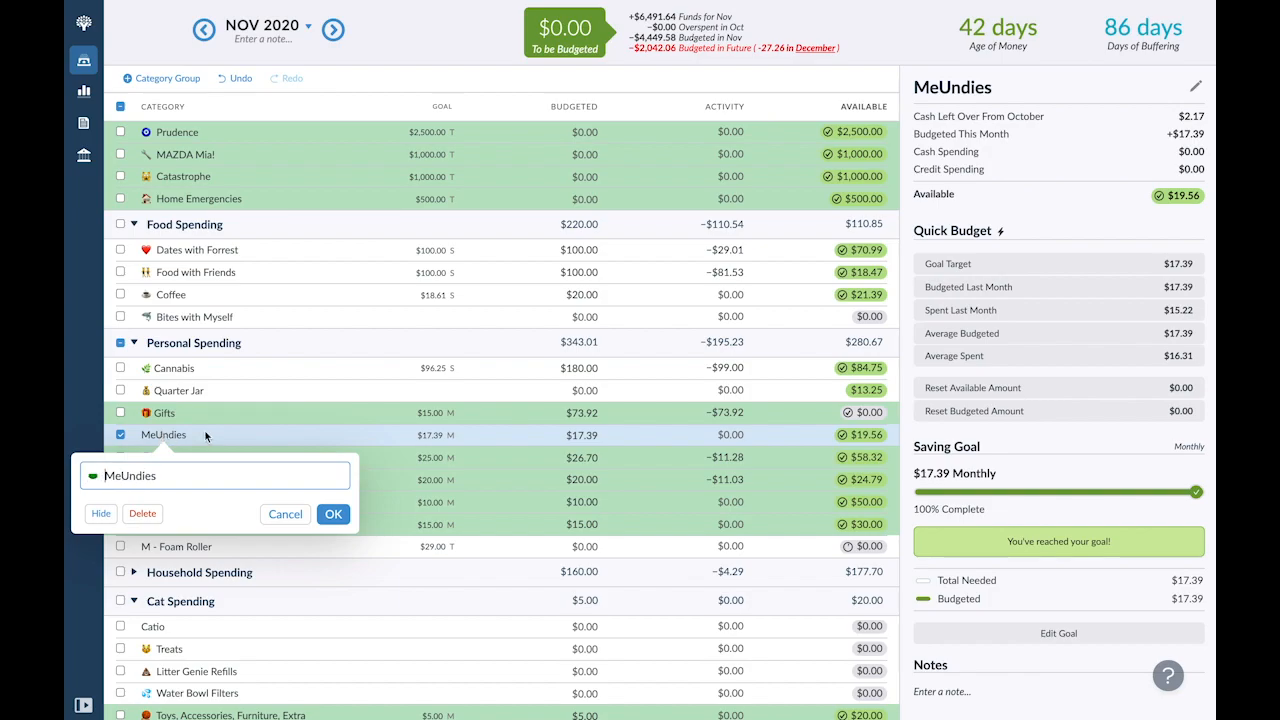
left_click(335, 514)
Add a space between the emoji and the name in the Gifts and Quarter Jar categories, saving each
left_click(146, 413)
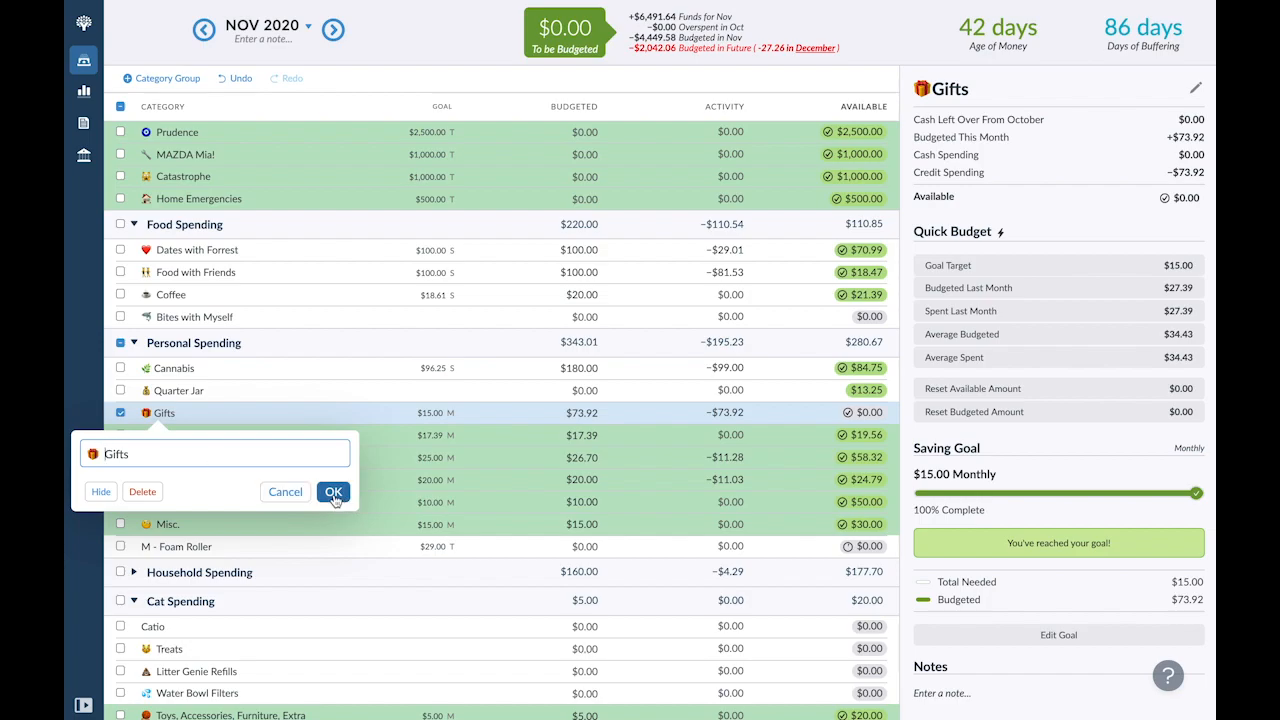
left_click(333, 491)
left_click(157, 397)
left_click(157, 398)
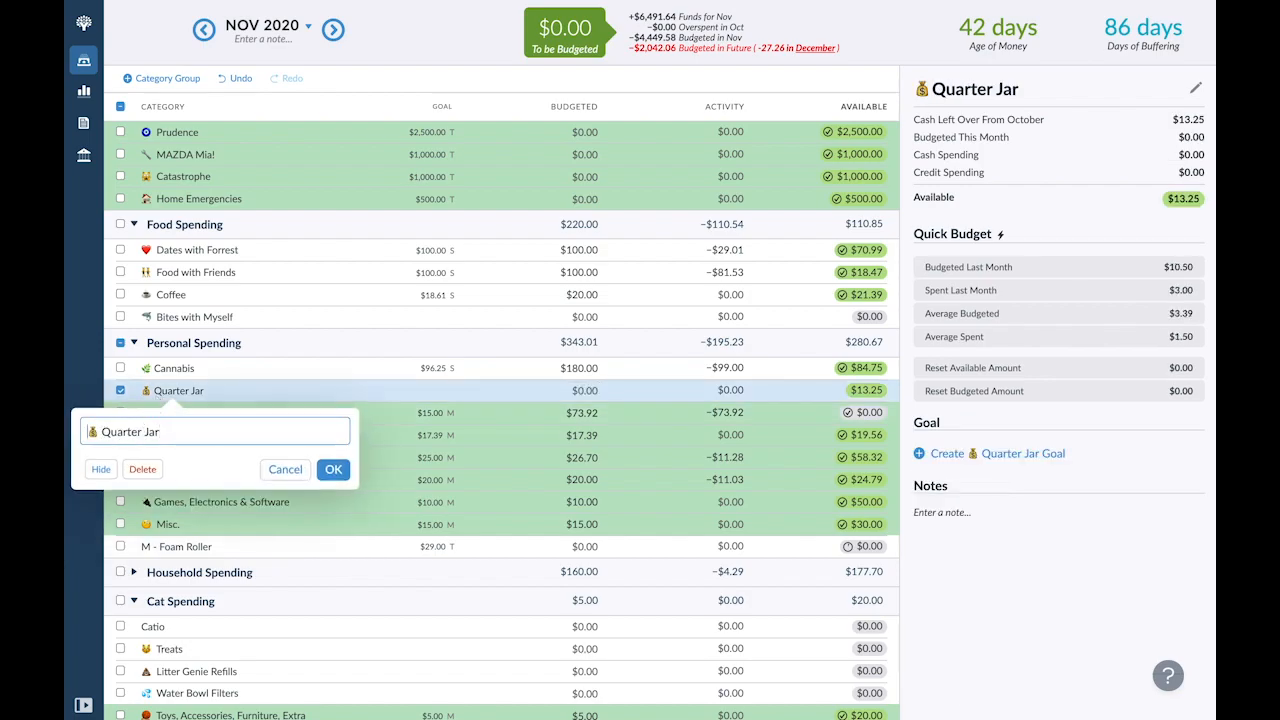
left_click(333, 469)
Add a space between the emoji and the name in the Cannabis category, and check the spacing of Misc. without changing it
left_click(162, 378)
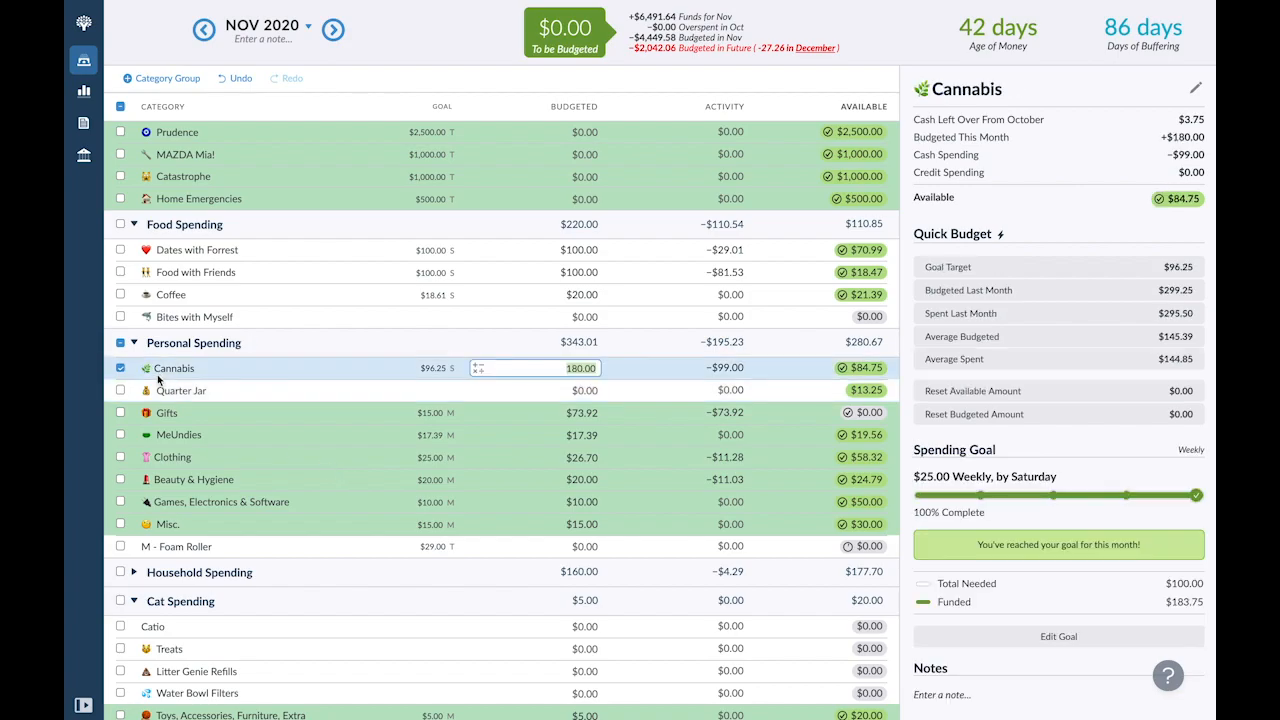
left_click(155, 370)
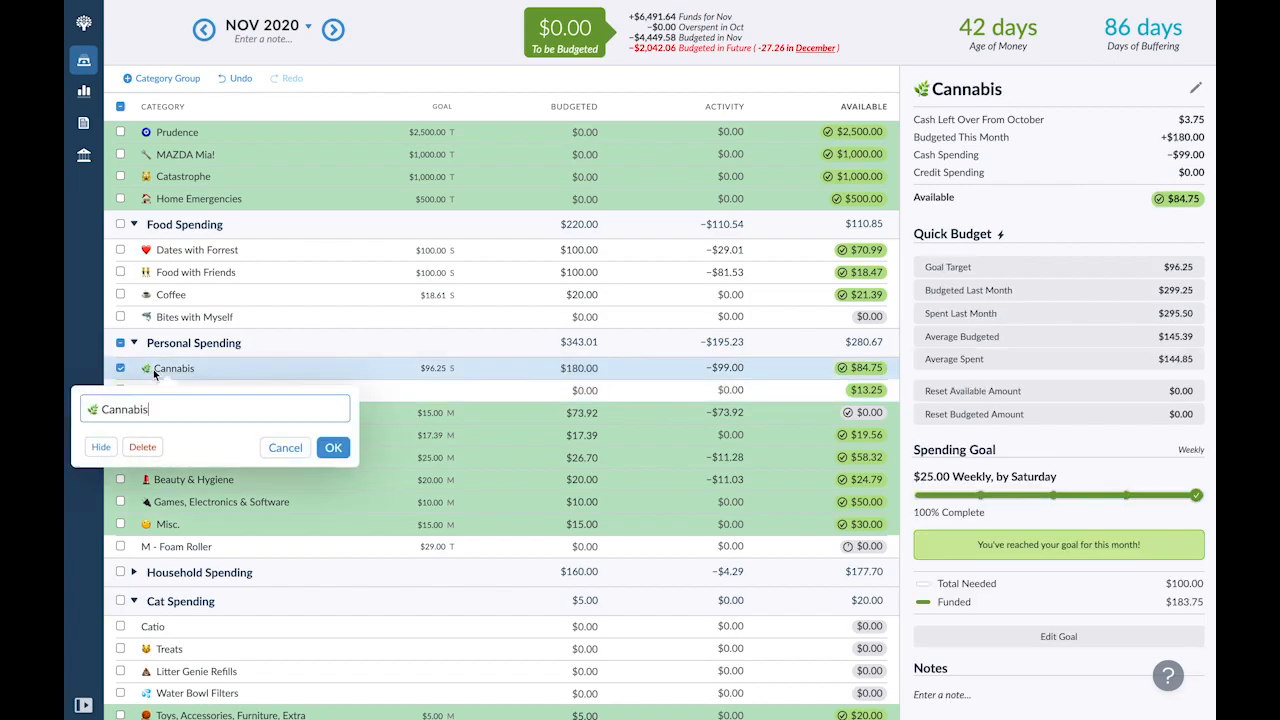
left_click(333, 448)
left_click(150, 532)
left_click(150, 533)
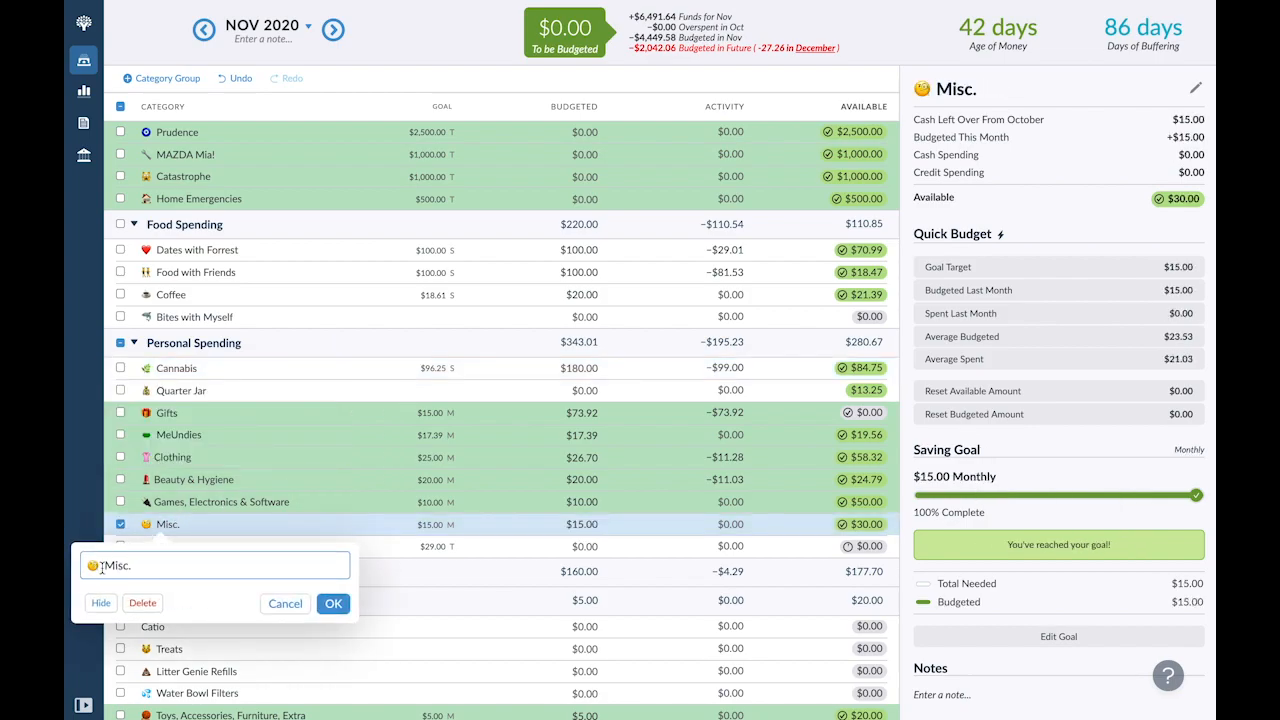
left_click(285, 603)
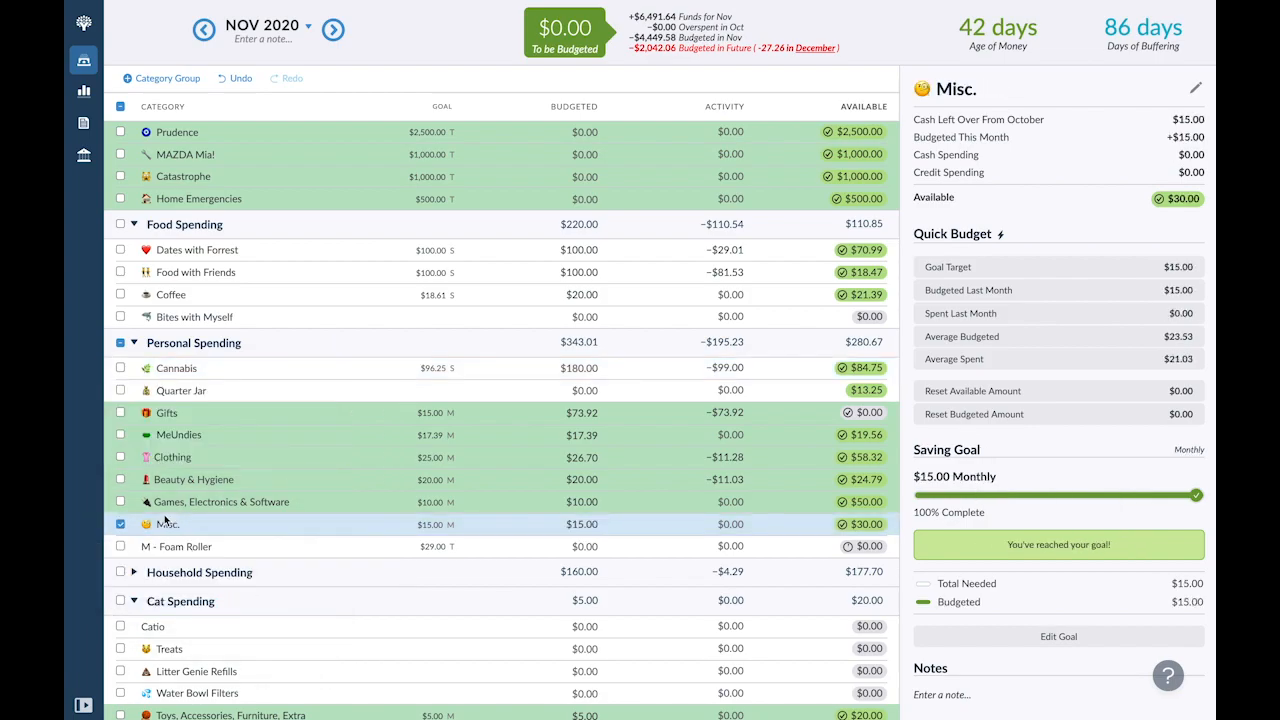
Add a space between the emoji and the name in the Games, Electronics & Software and Beauty & Hygiene categories, saving each
left_click(173, 507)
left_click(173, 505)
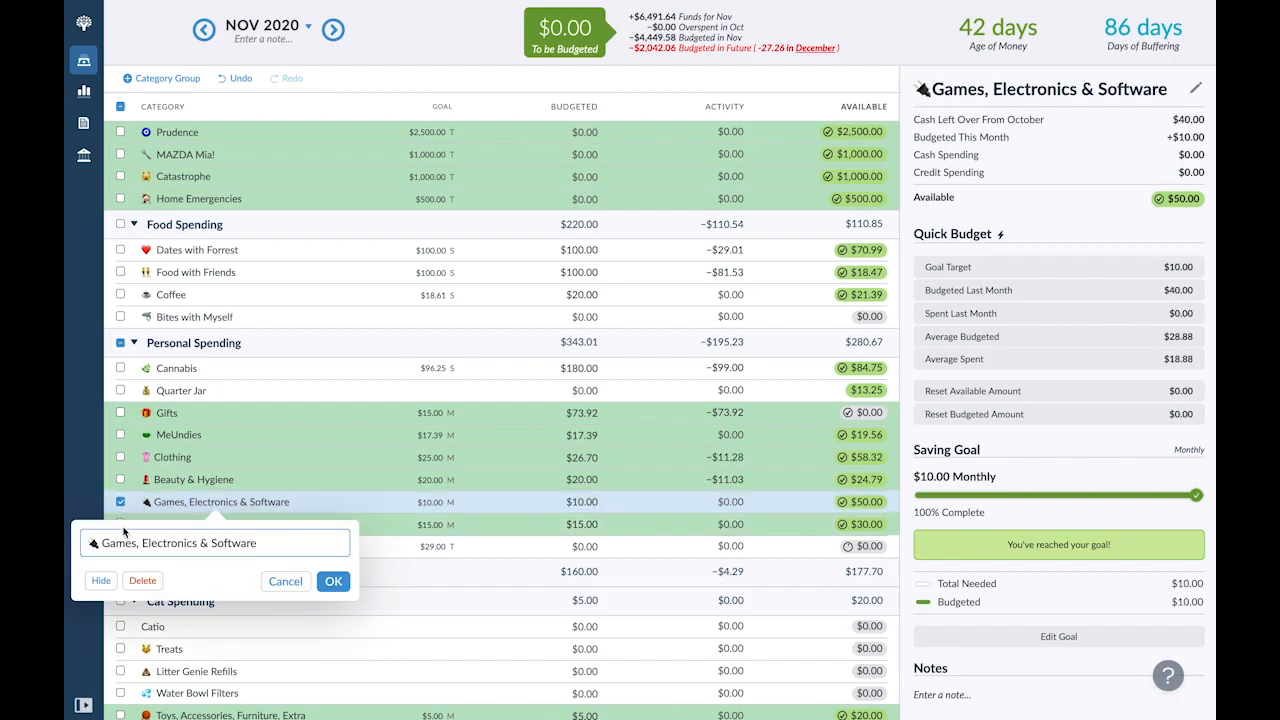
left_click(325, 580)
left_click(150, 481)
left_click(333, 559)
Add a space between the emoji and the name in the Clothing category, and check the MeUndies and Gifts names
left_click(172, 458)
left_click(177, 436)
left_click(177, 436)
left_click(167, 413)
left_click(104, 453)
left_click(333, 492)
left_click(120, 413)
Expand the Household Spending group and leave the Personal Spending group expanded above it
left_click(134, 343)
left_click(134, 372)
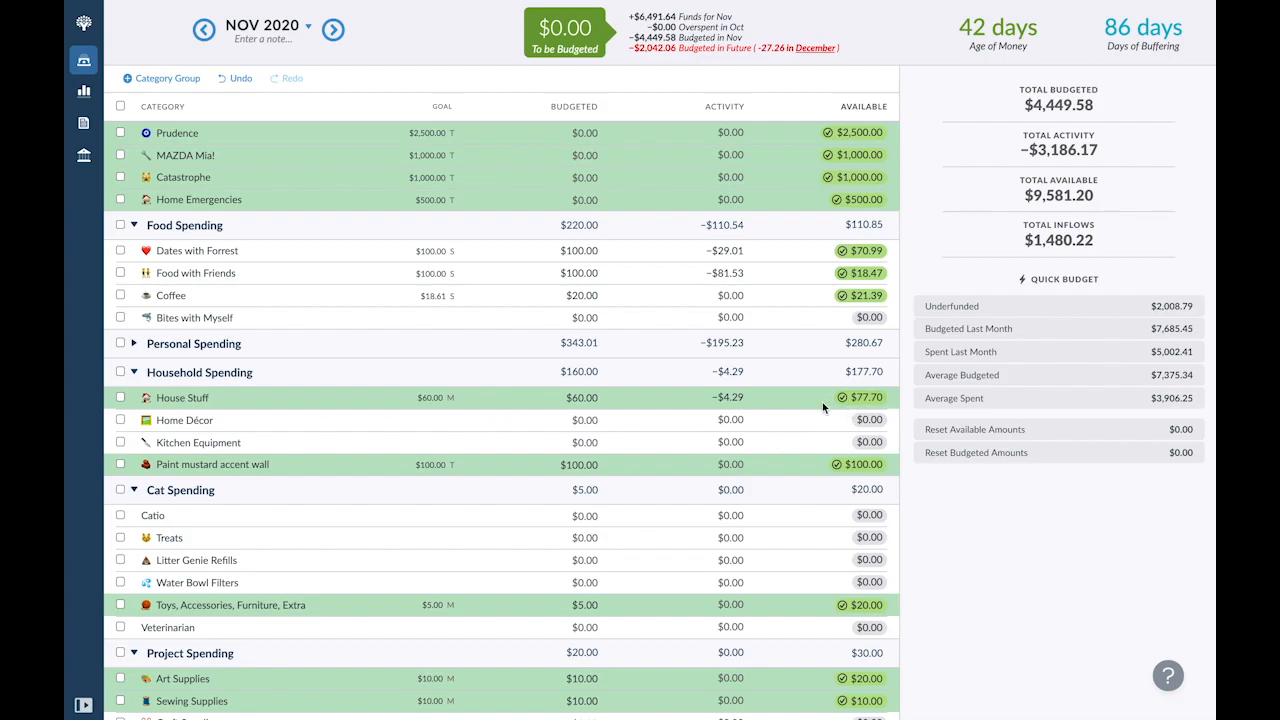
left_click(134, 343)
scroll(451, 408, "down", 1)
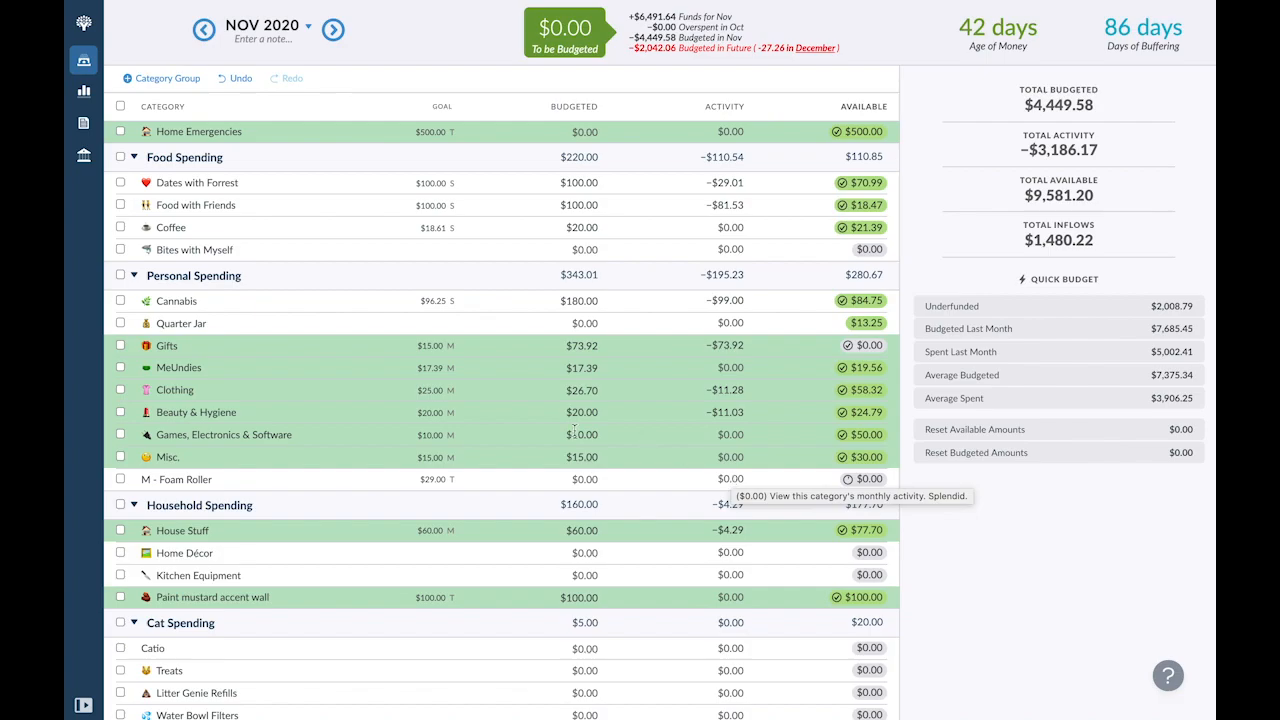
Move the full $30.00 available in Misc. to the House Stuff category
left_click(870, 459)
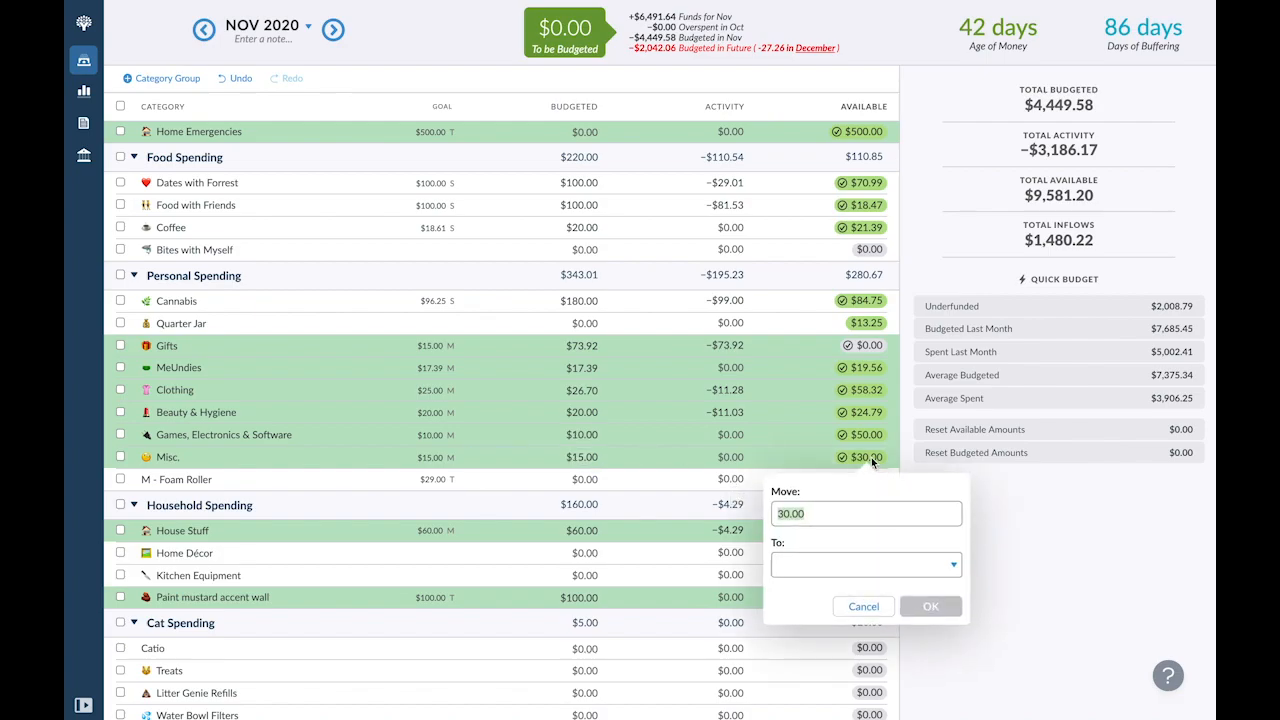
key("Tab")
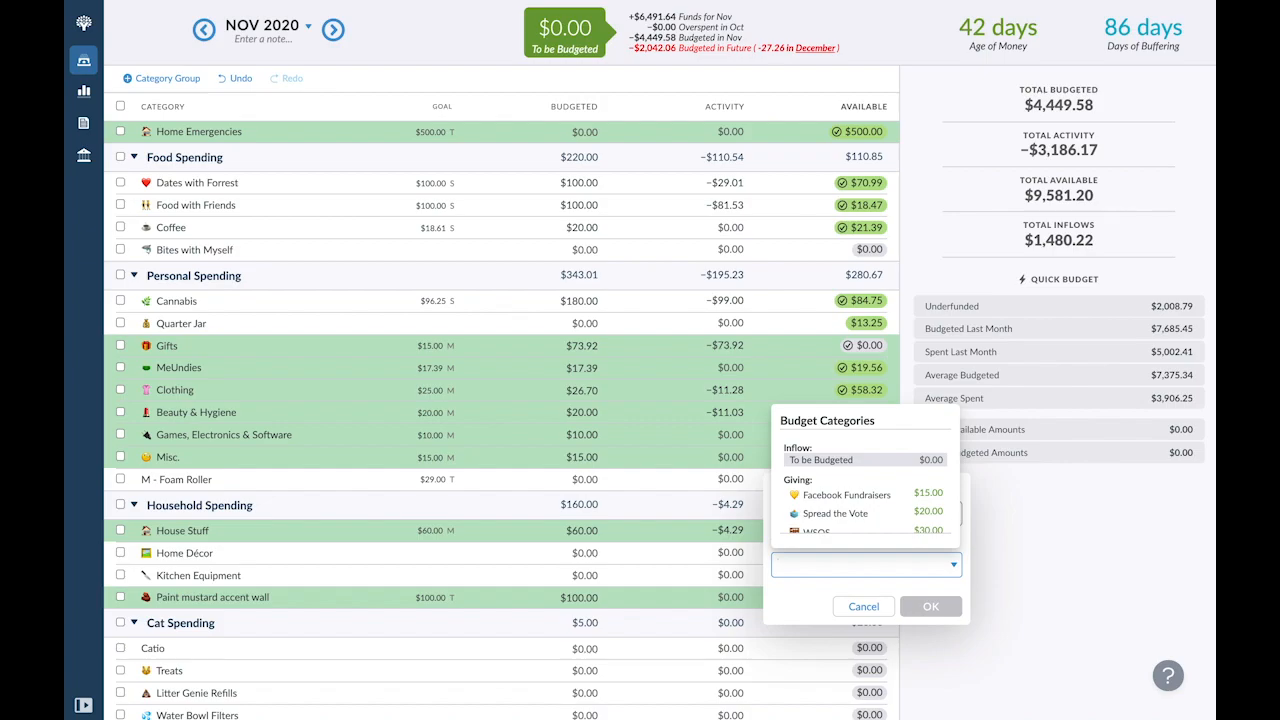
type("house")
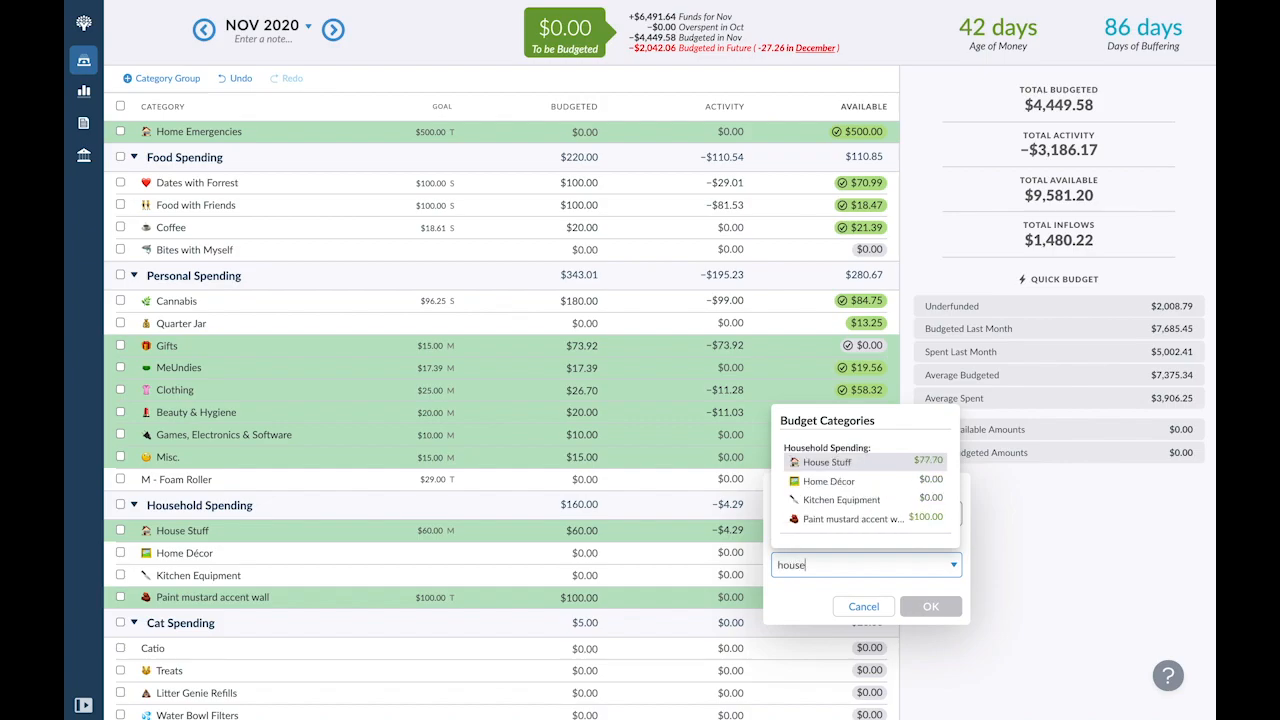
key("Return")
scroll(720, 432, "up", 1)
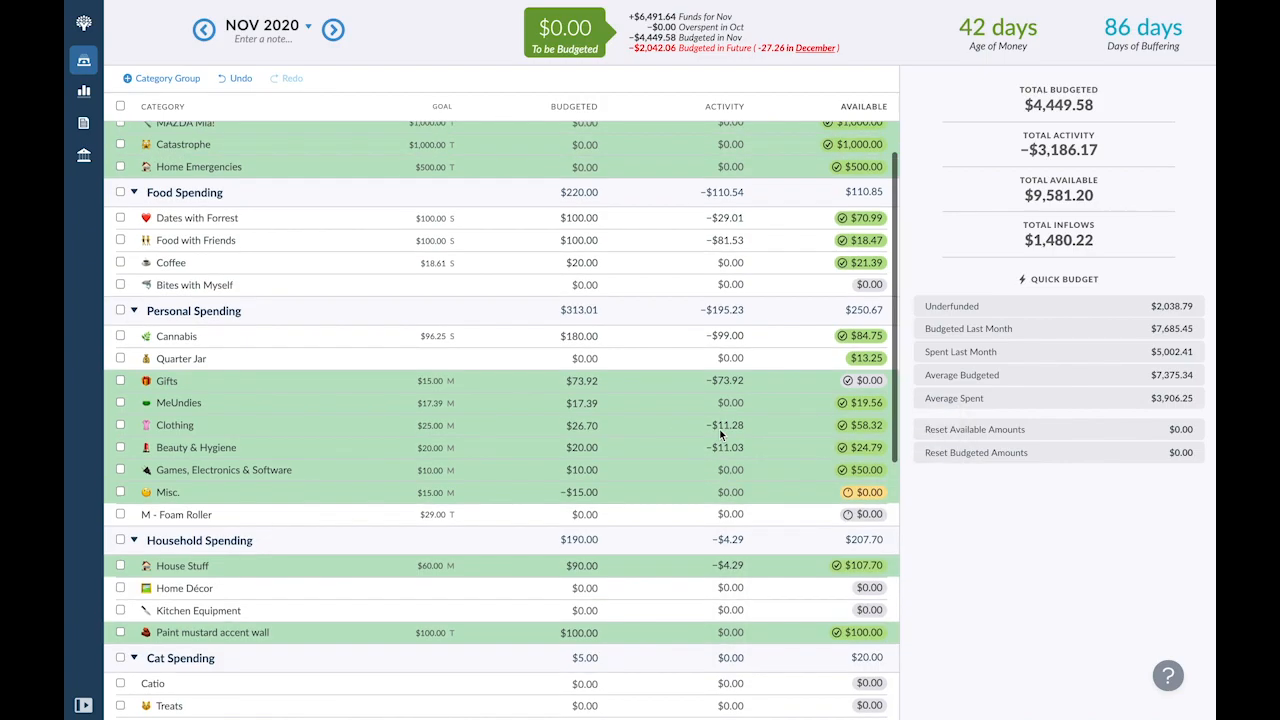
Expand the True Expenses group
scroll(720, 432, "up", 2)
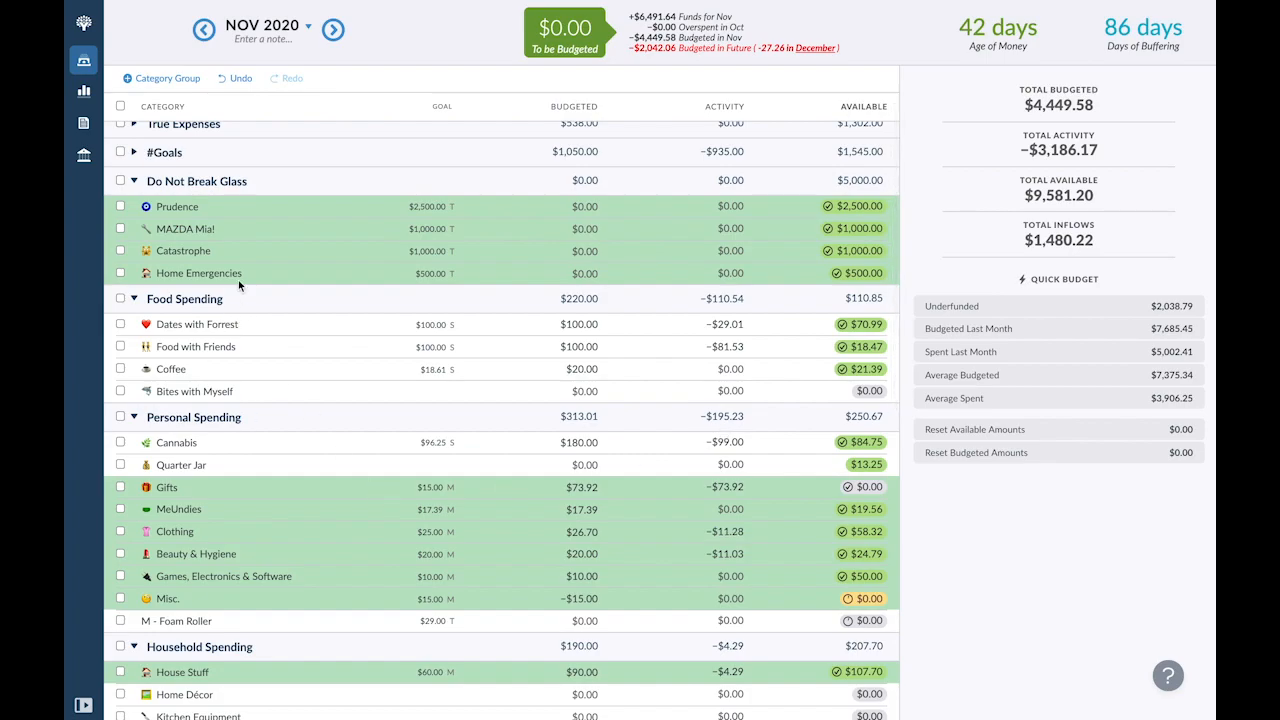
scroll(238, 280, "up", 1)
left_click(133, 195)
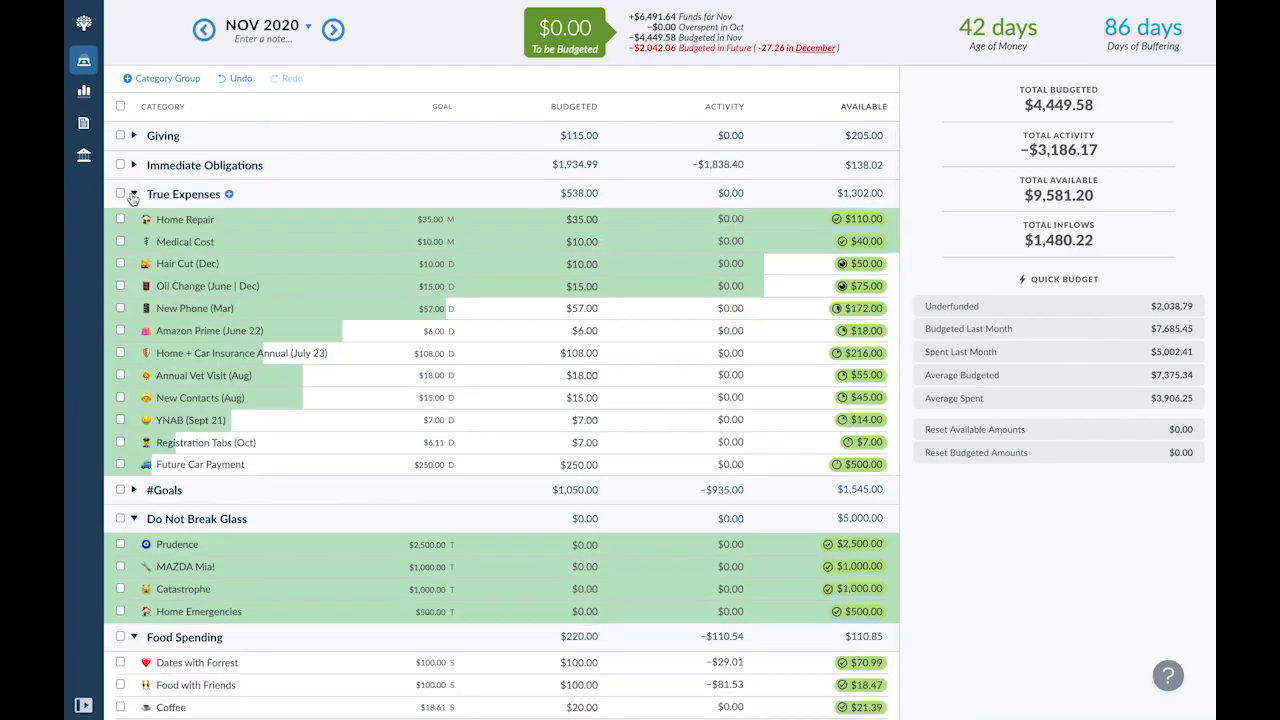
Undo the transfer from Misc. to House Stuff
left_click(860, 218)
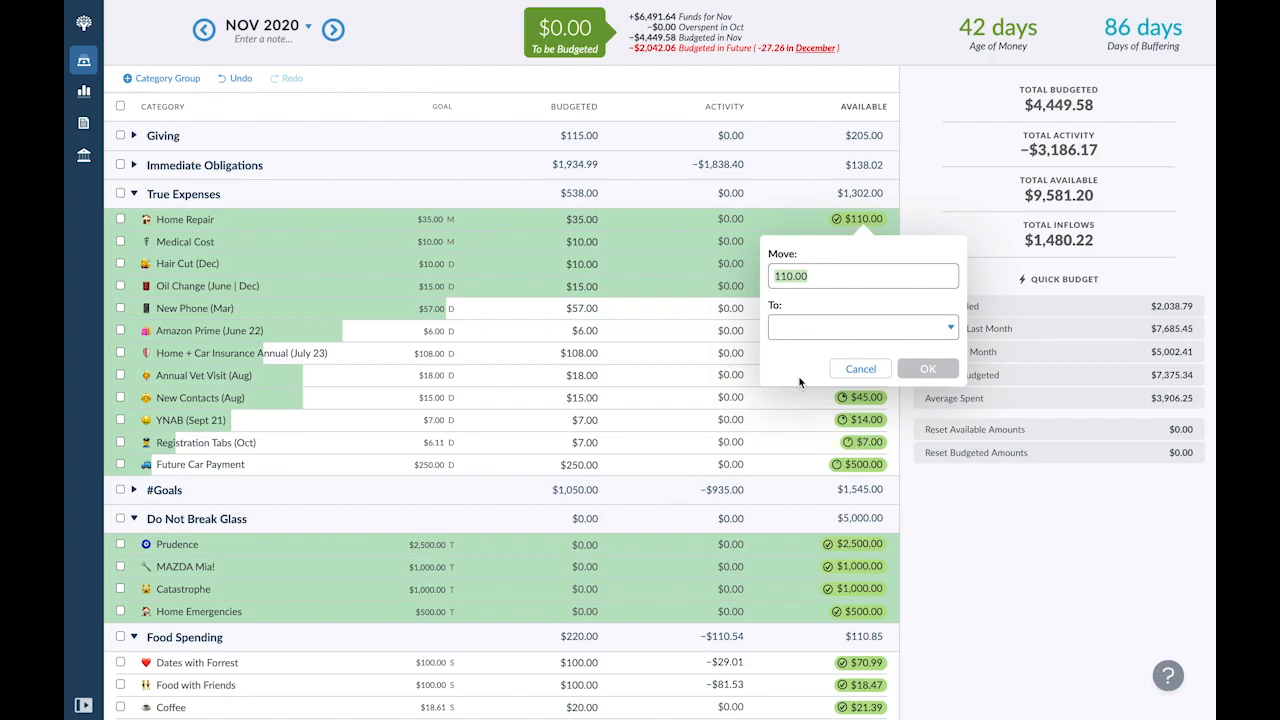
left_click(855, 368)
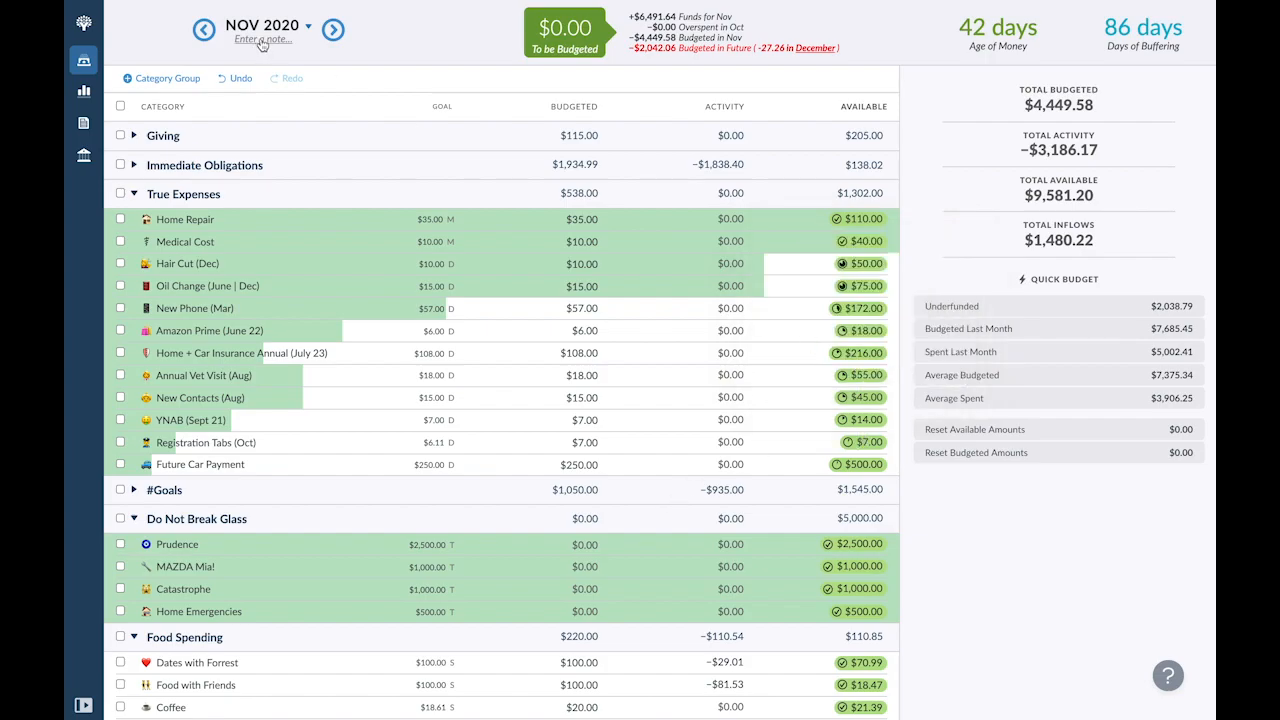
left_click(243, 79)
Try moving the full $110.00 available in Home Repair to House Stuff, and undo that transfer
left_click(855, 218)
key("Tab")
type("house")
key("Return")
key("Return")
scroll(699, 450, "down", 3)
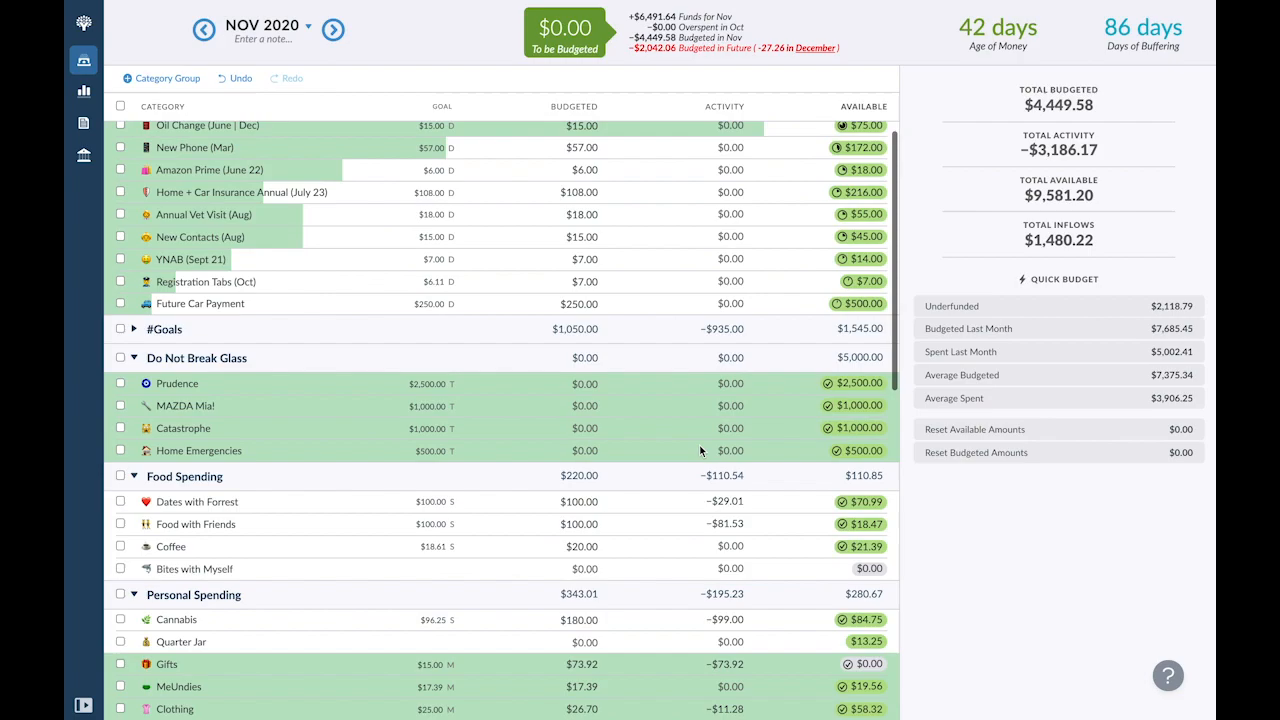
scroll(699, 450, "down", 3)
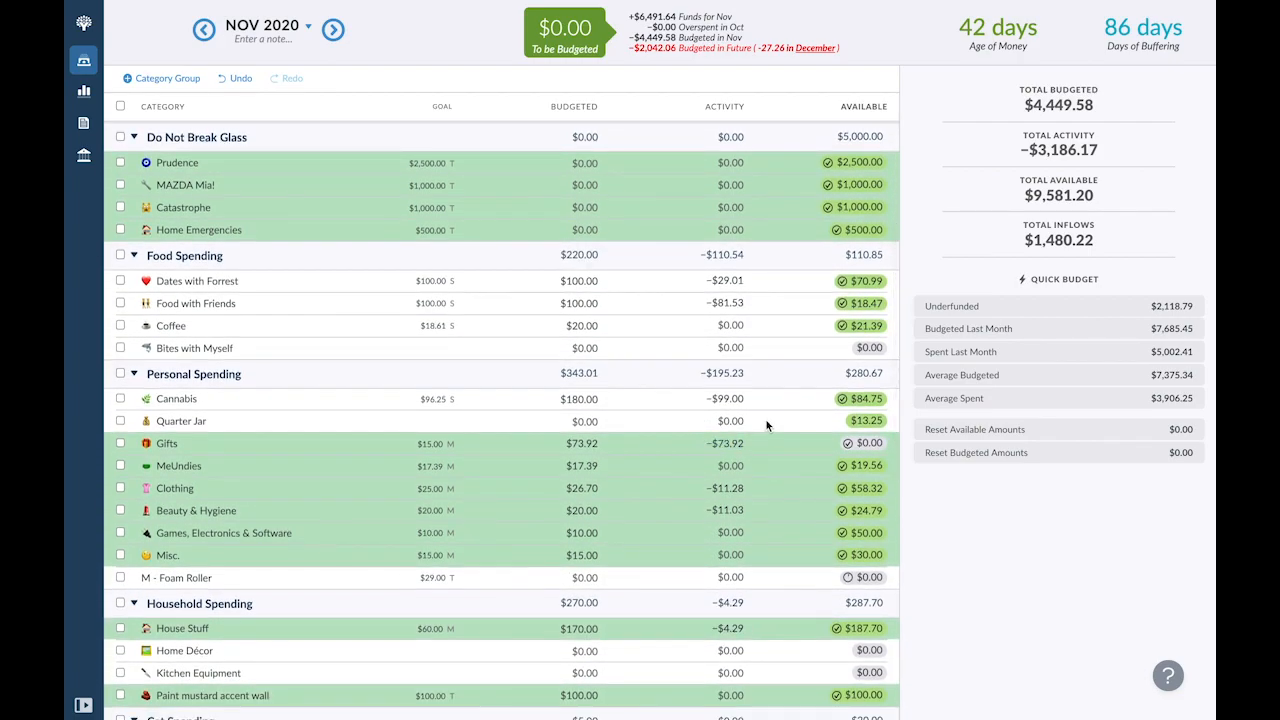
key("ctrl+z")
Move $68 from the Home Repair category to House Stuff
scroll(466, 418, "up", 5)
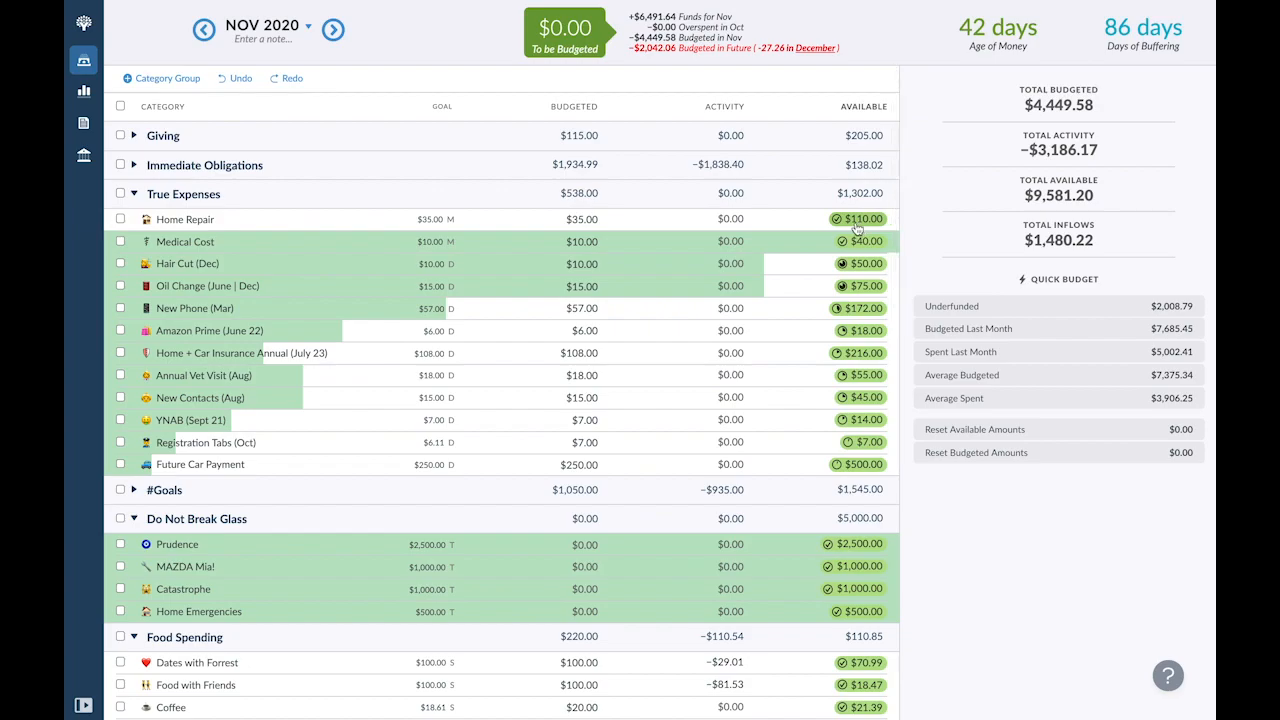
mouse_move(856, 229)
left_click(855, 222)
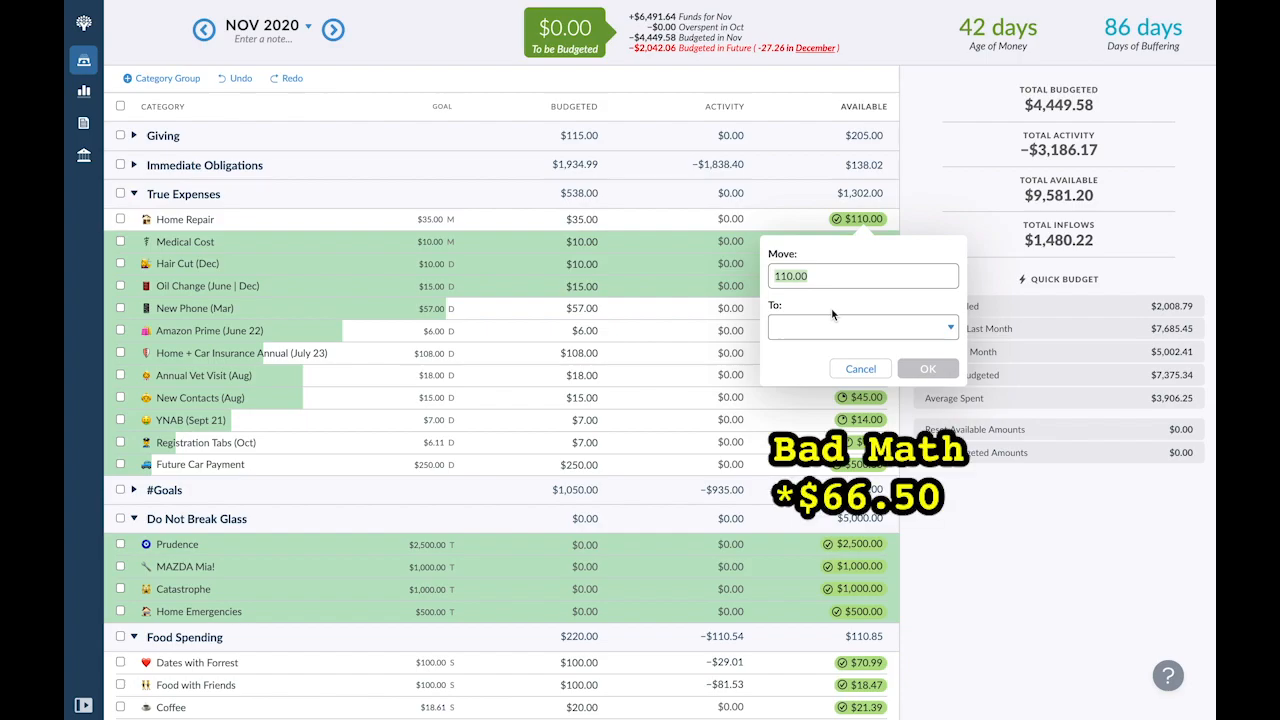
type("68")
key("Tab")
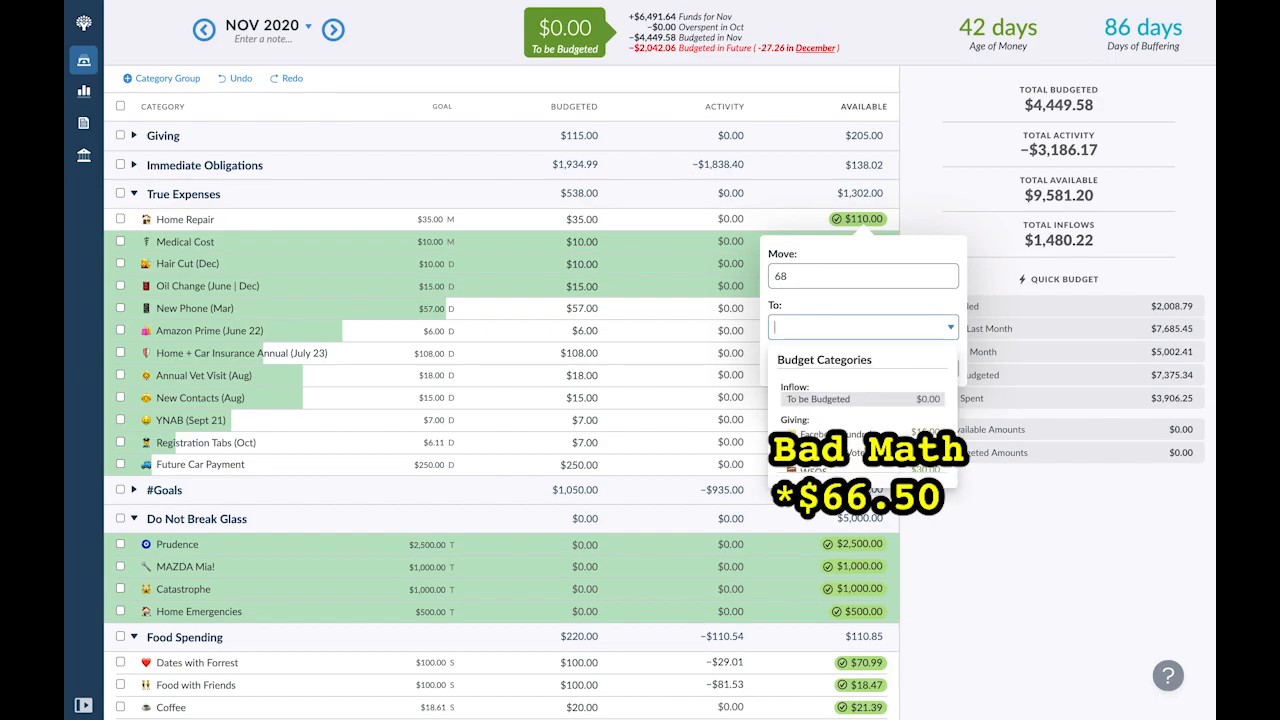
type("hous")
key("Return")
key("Return")
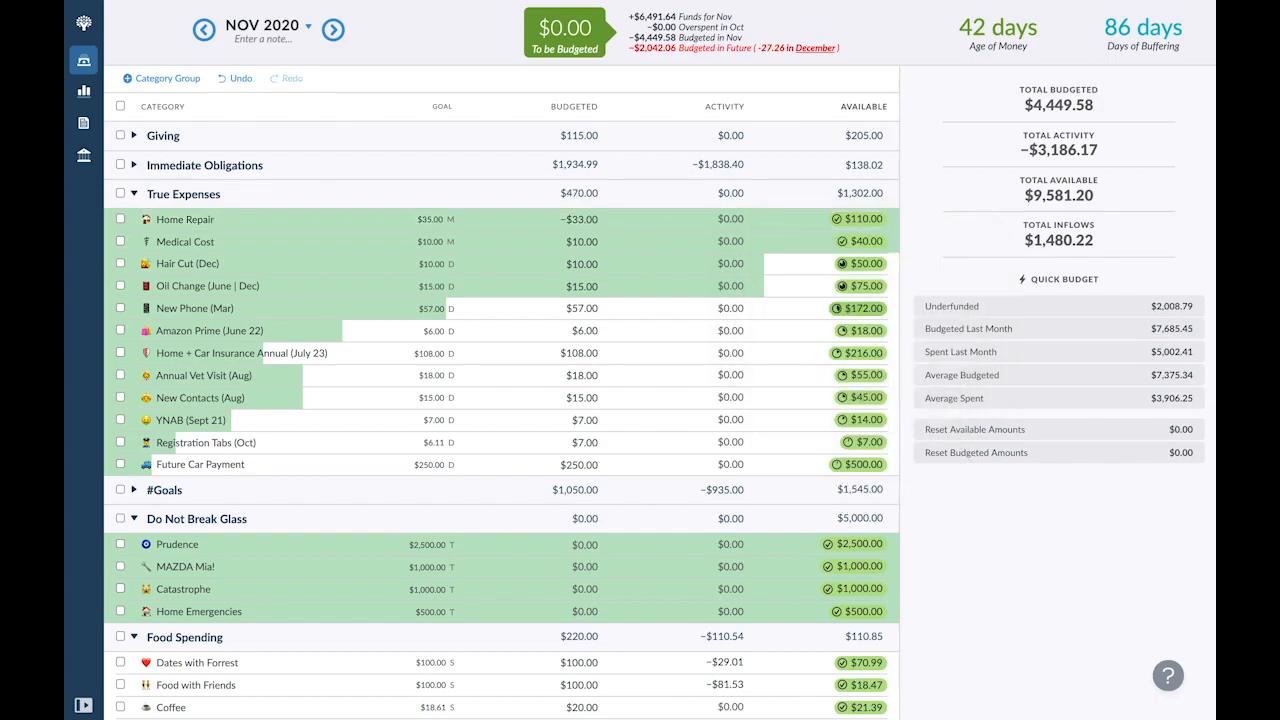
Hide the Catio category in the Cat Spending group
scroll(676, 452, "down", 1)
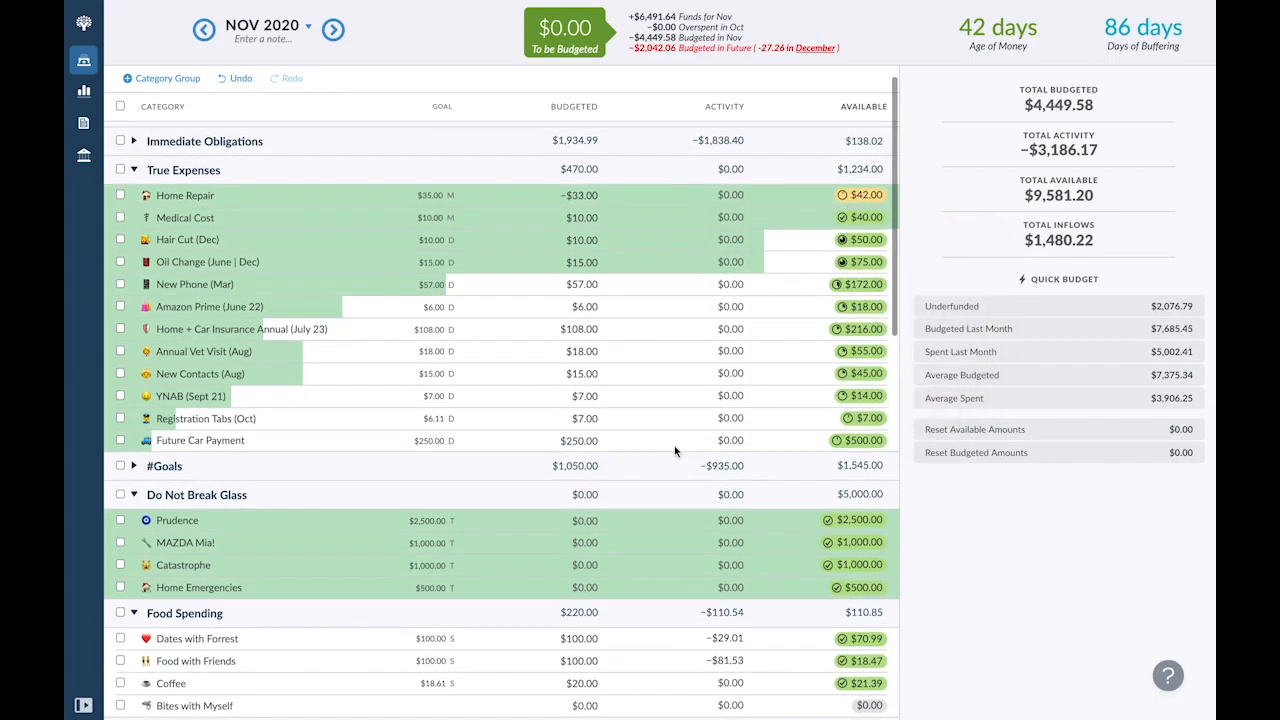
scroll(580, 425, "down", 5)
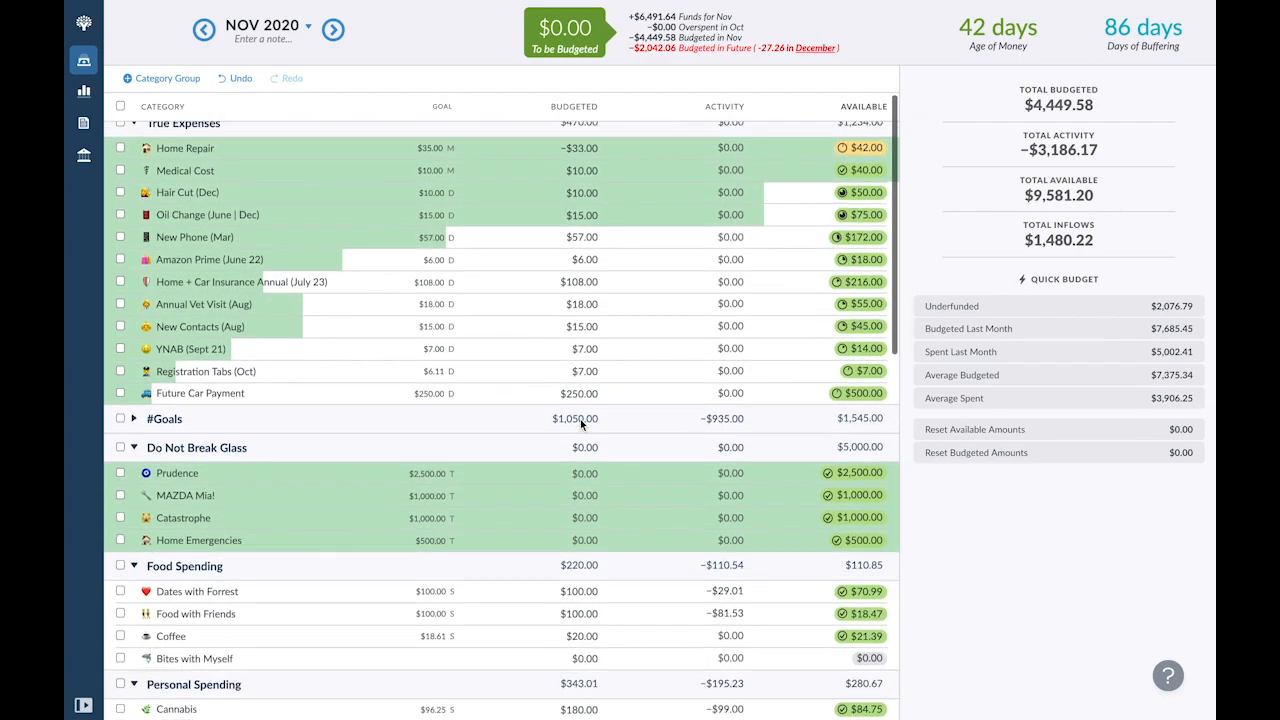
scroll(581, 421, "down", 3)
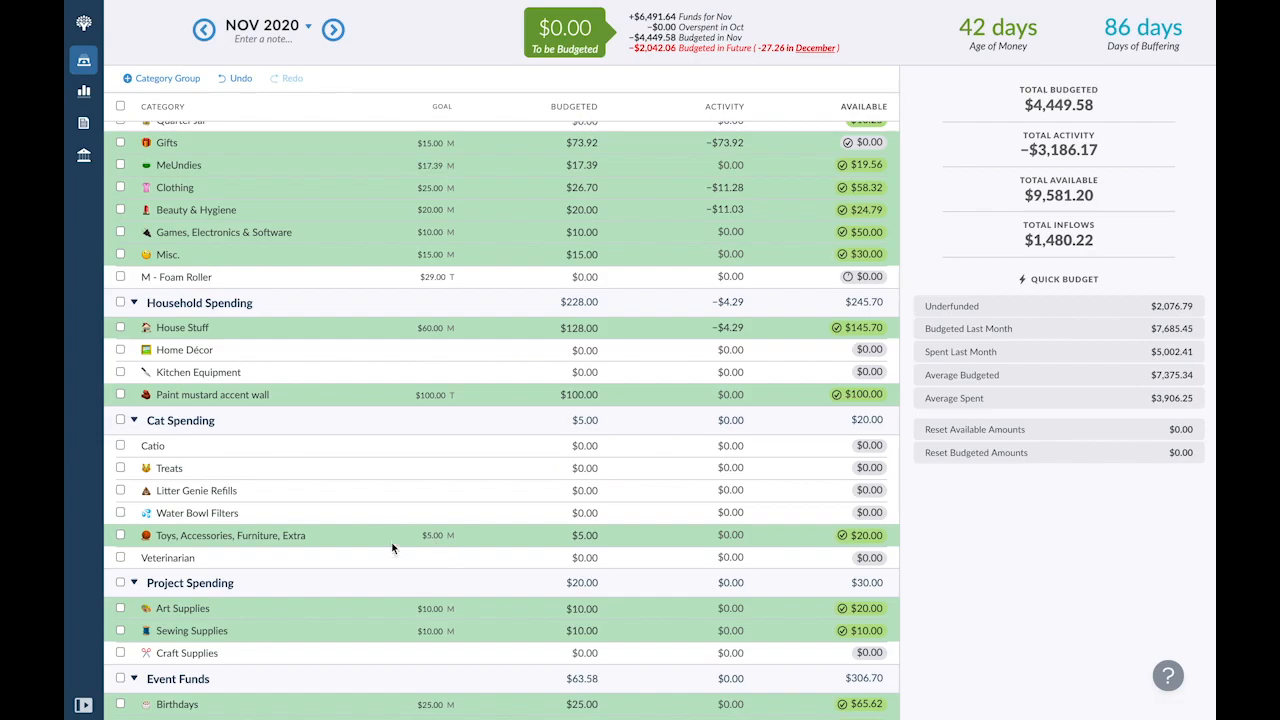
scroll(246, 578, "down", 2)
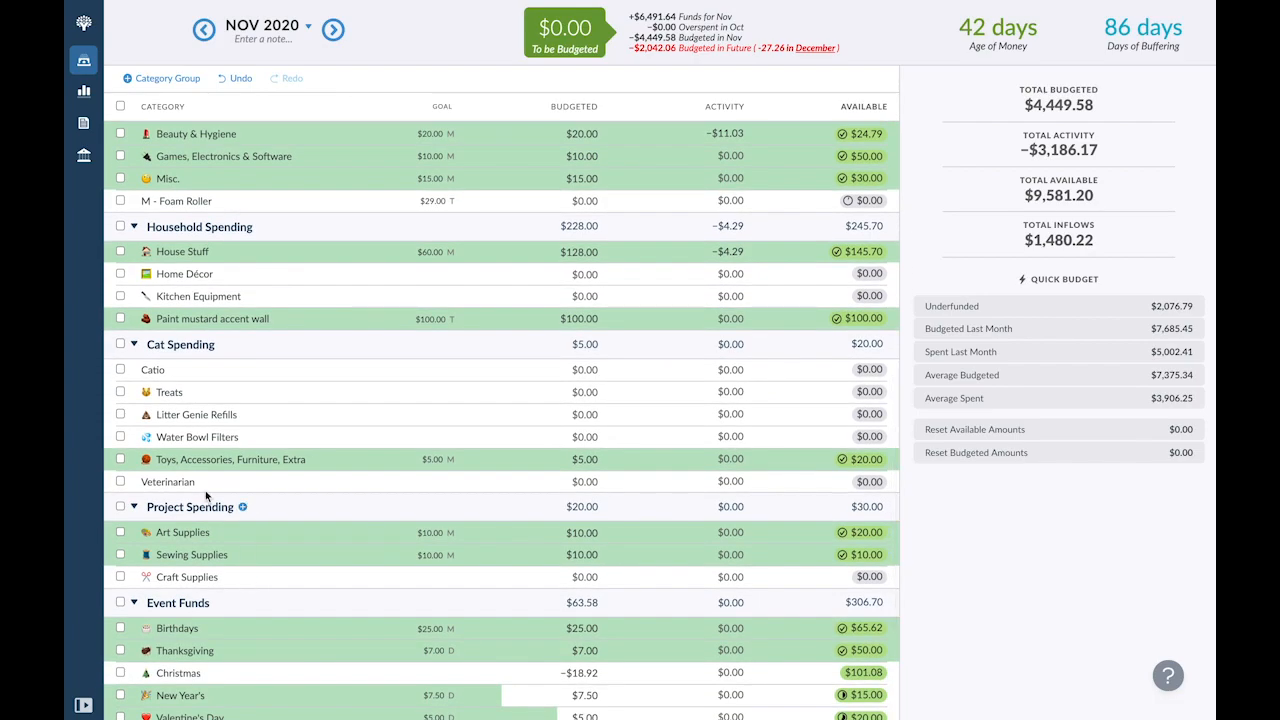
scroll(188, 490, "down", 1)
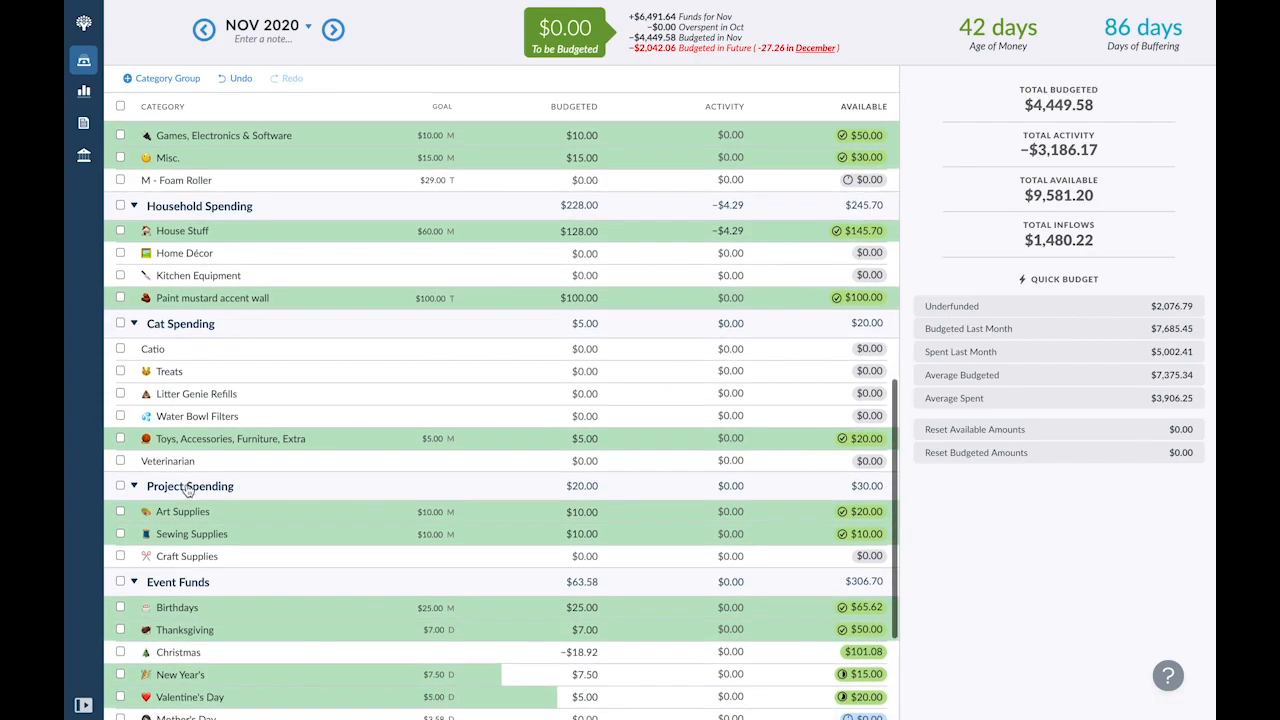
left_click(153, 350)
left_click(153, 350)
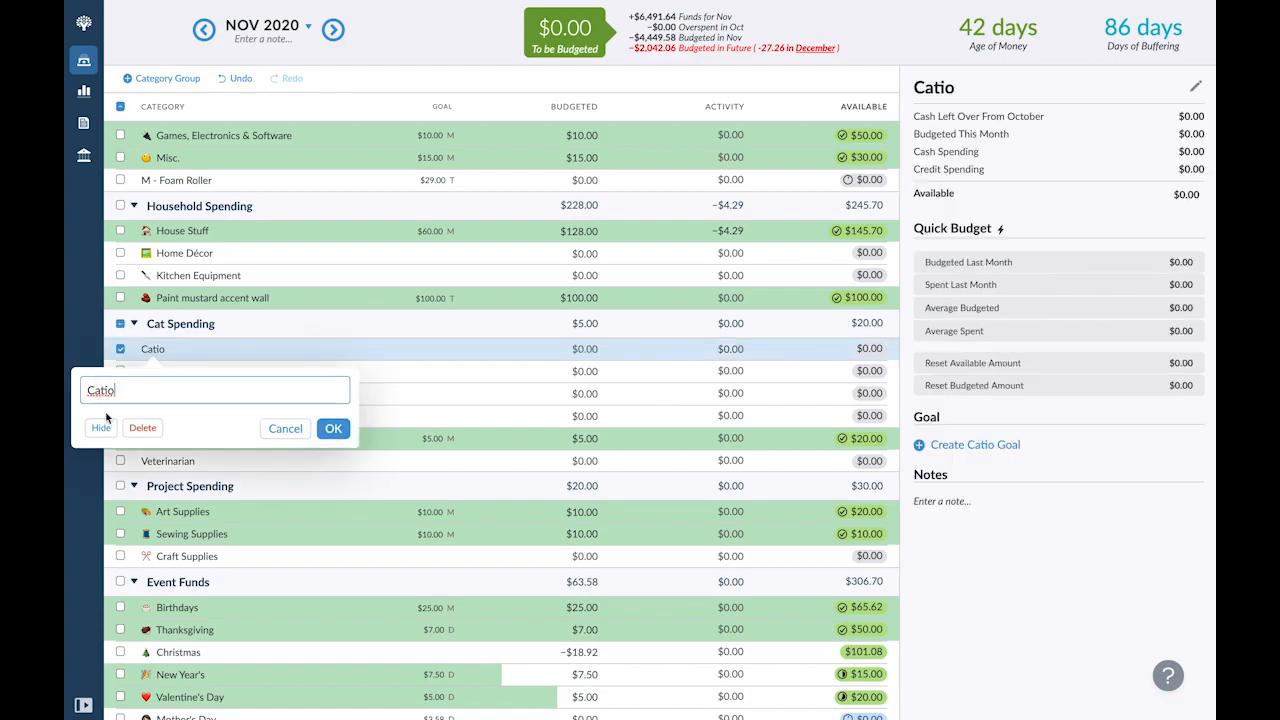
left_click(100, 429)
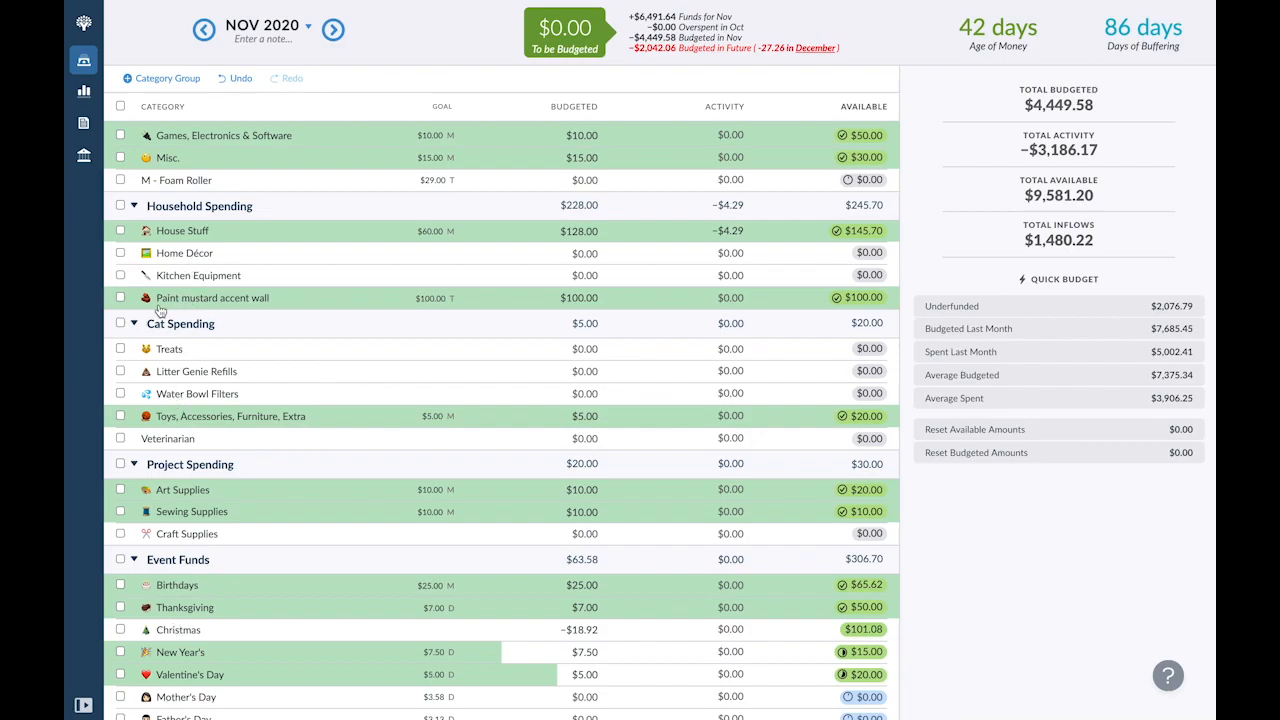
Clear the budgeted amount of the Paint mustard accent wall category and hide the category
left_click(569, 299)
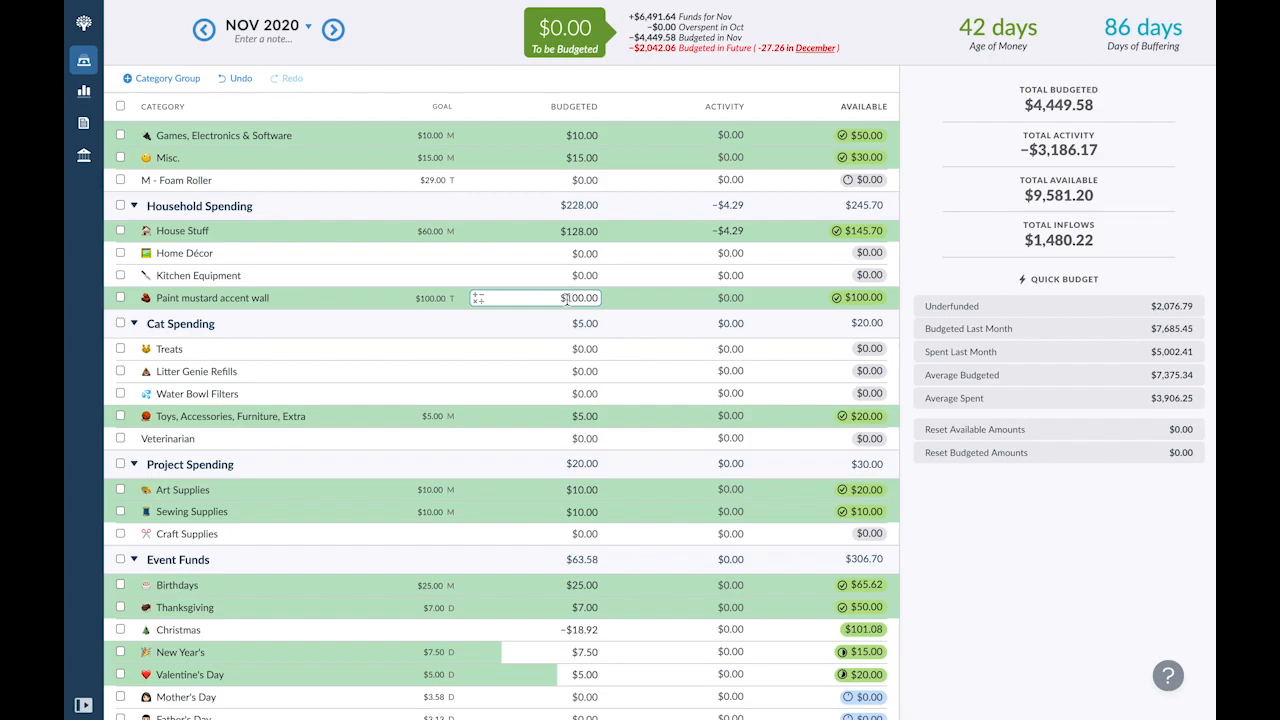
left_click(567, 299)
key("BackSpace")
key("Return")
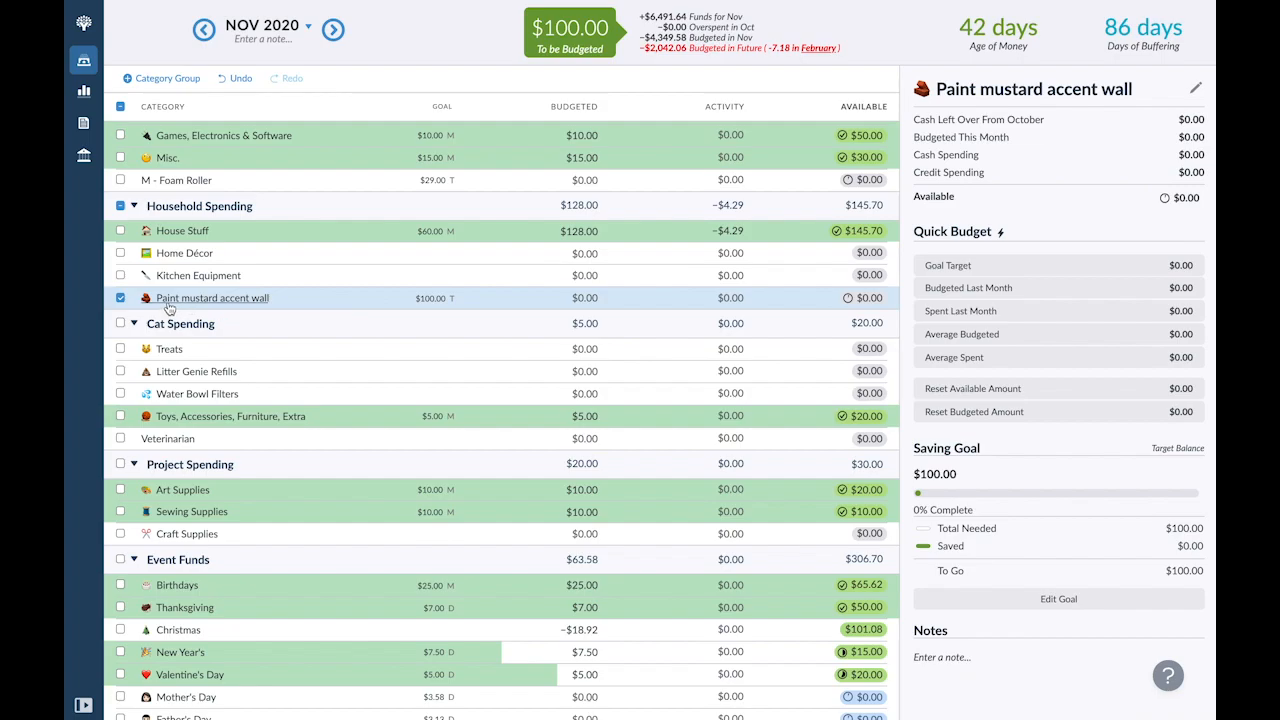
left_click(168, 302)
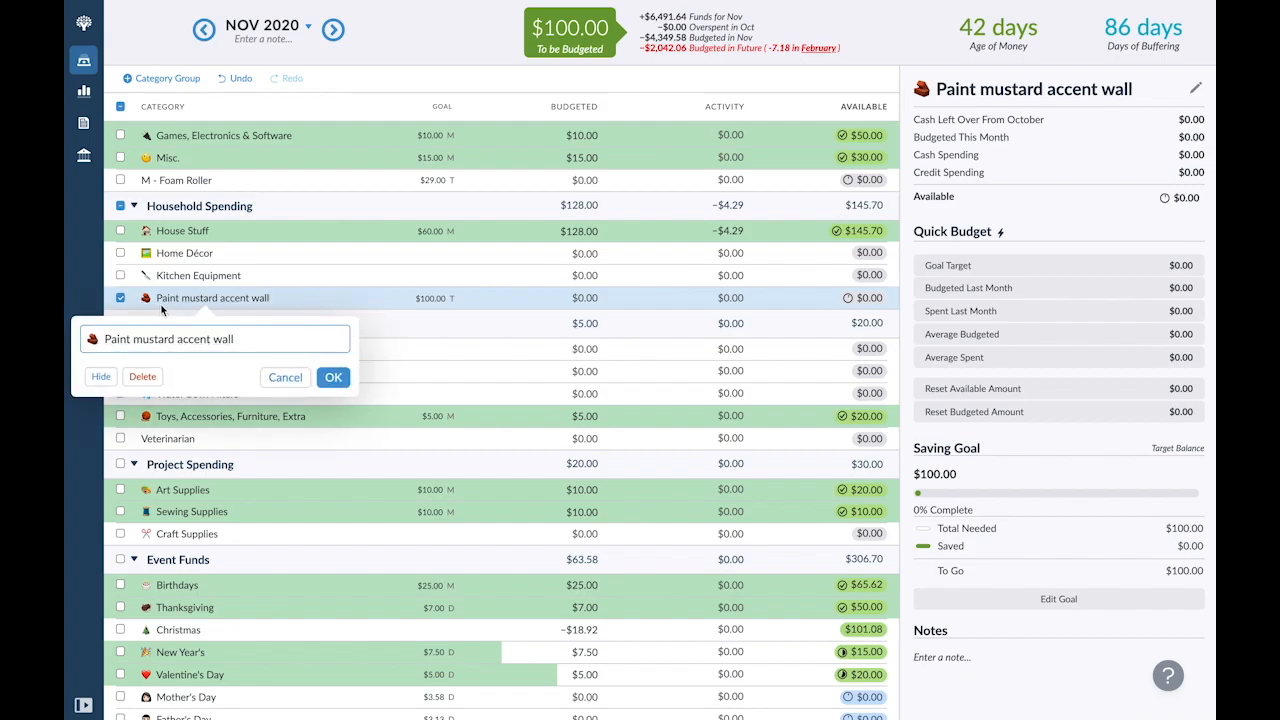
left_click(101, 376)
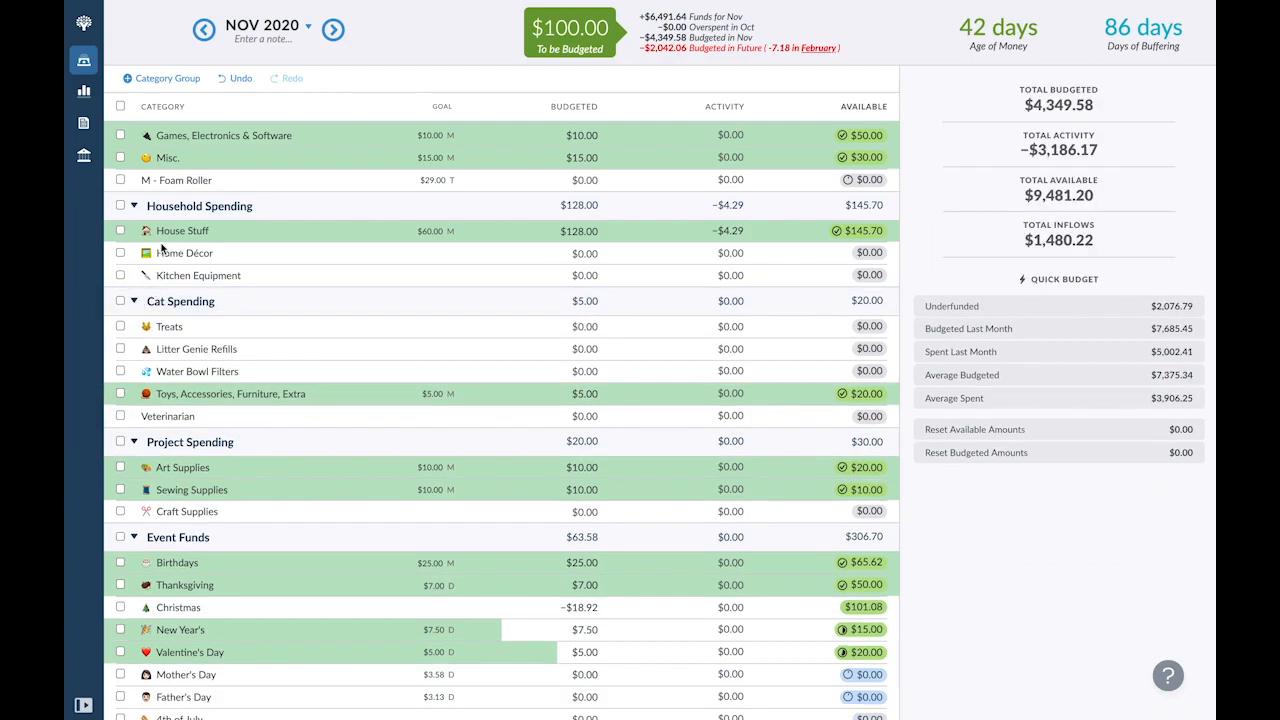
Move $68 from the To be Budgeted funds to the Home Repair category
scroll(183, 232, "up", 1)
scroll(182, 228, "up", 10)
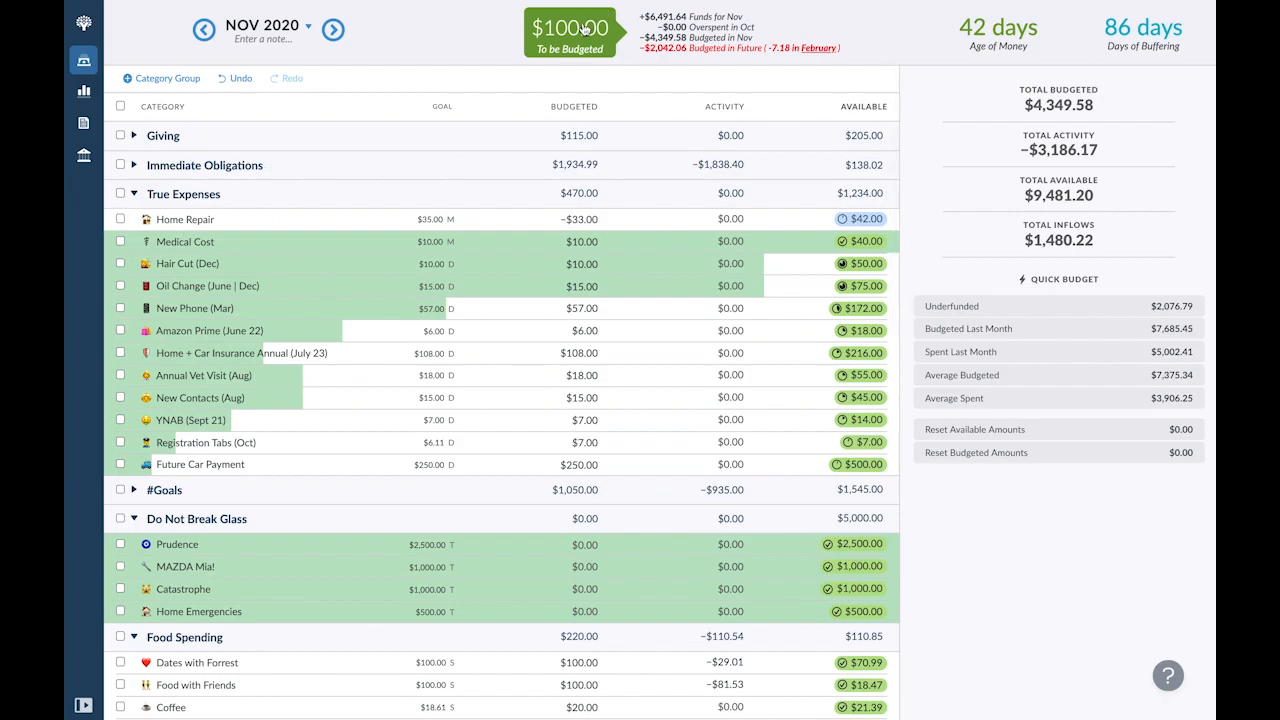
left_click(584, 28)
type("68")
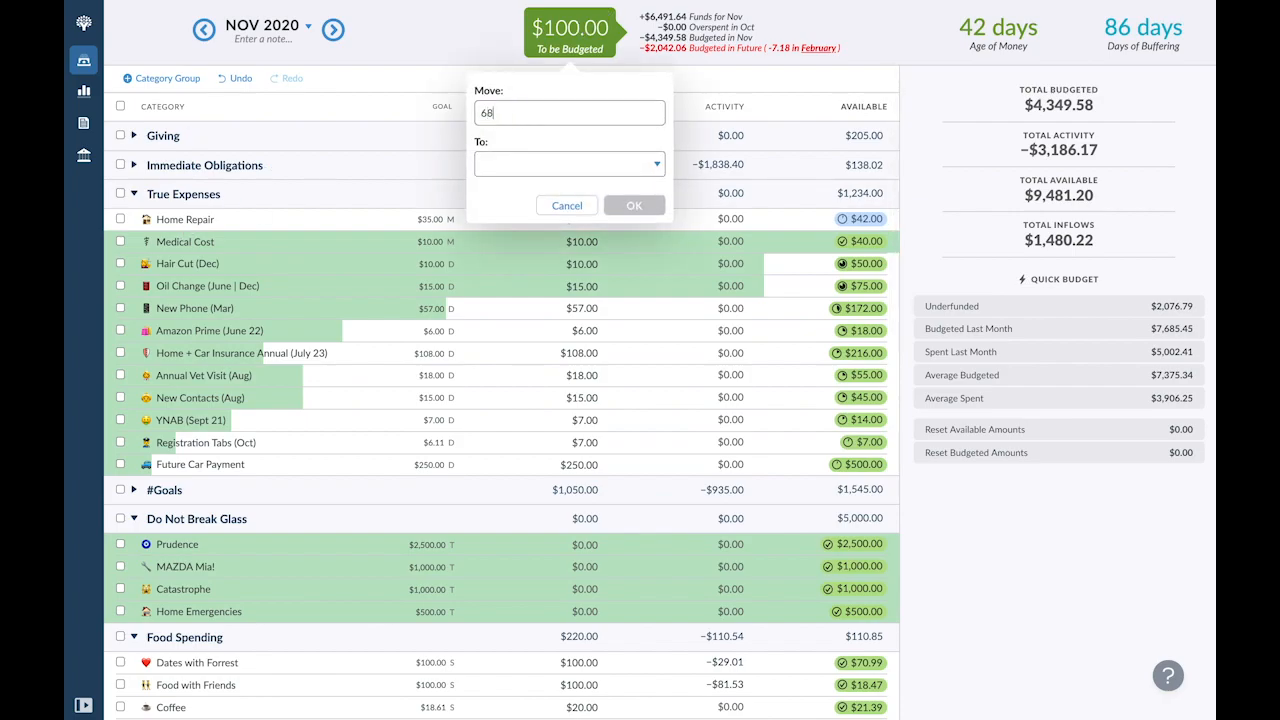
key("Tab")
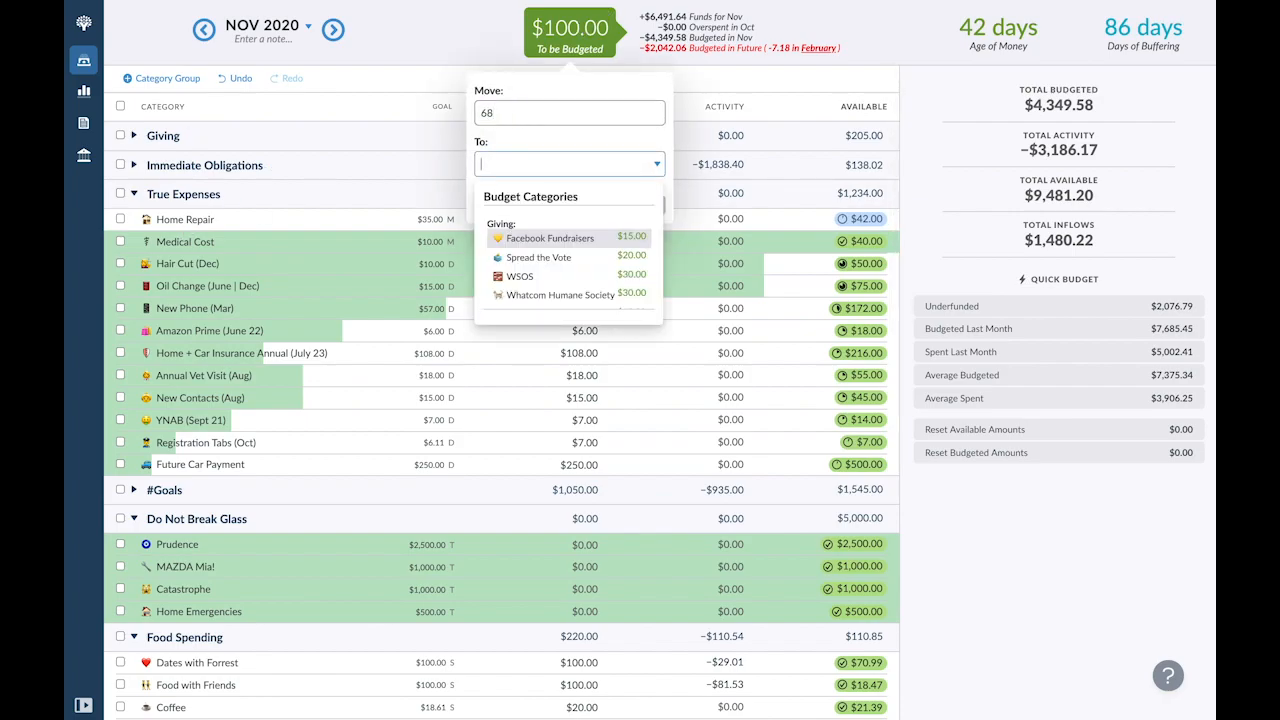
type("home")
key("Down")
key("Down")
key("Up")
key("Return")
left_click(634, 206)
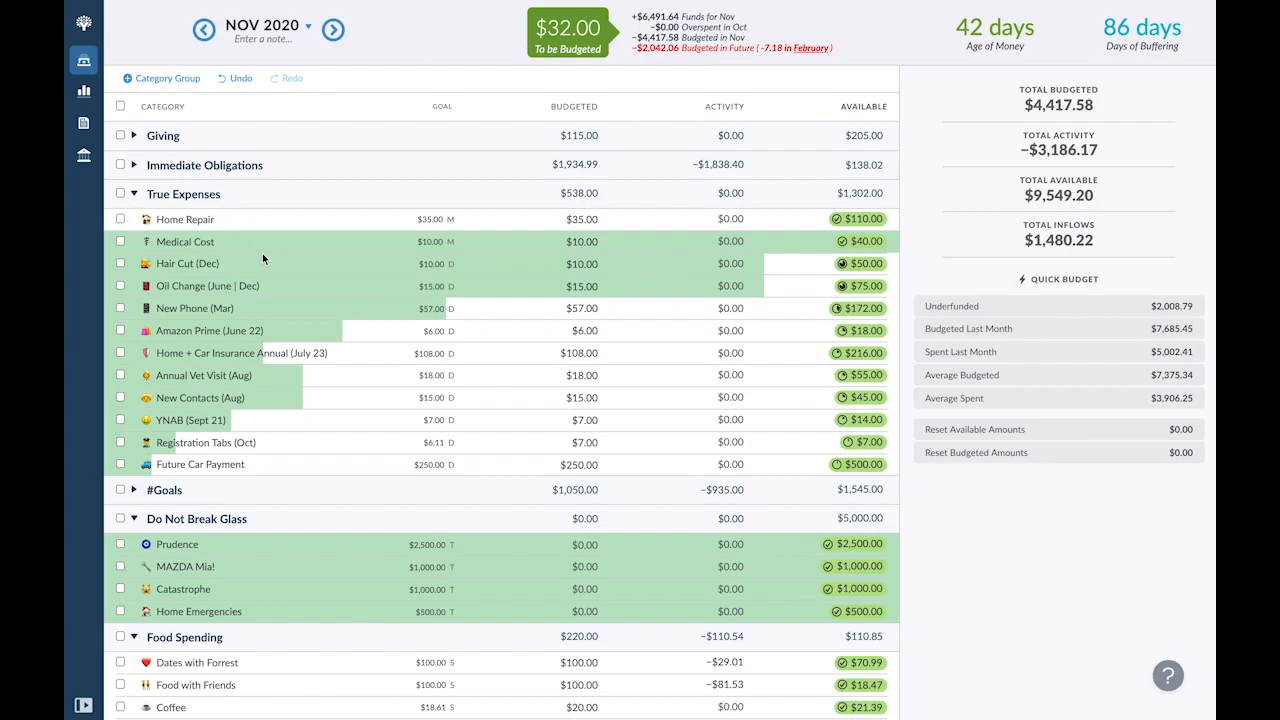
Expand the Immediate Obligations group and look through the Giving group's categories, leaving Giving collapsed
left_click(134, 165)
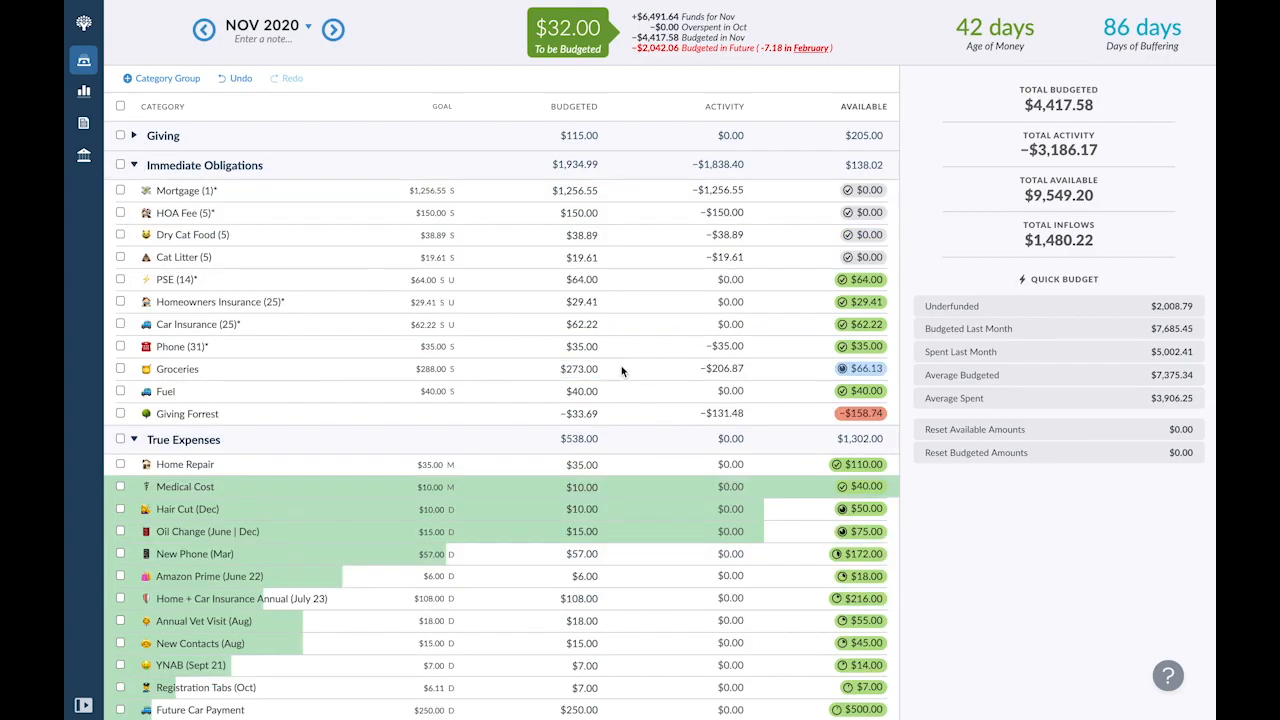
left_click(134, 135)
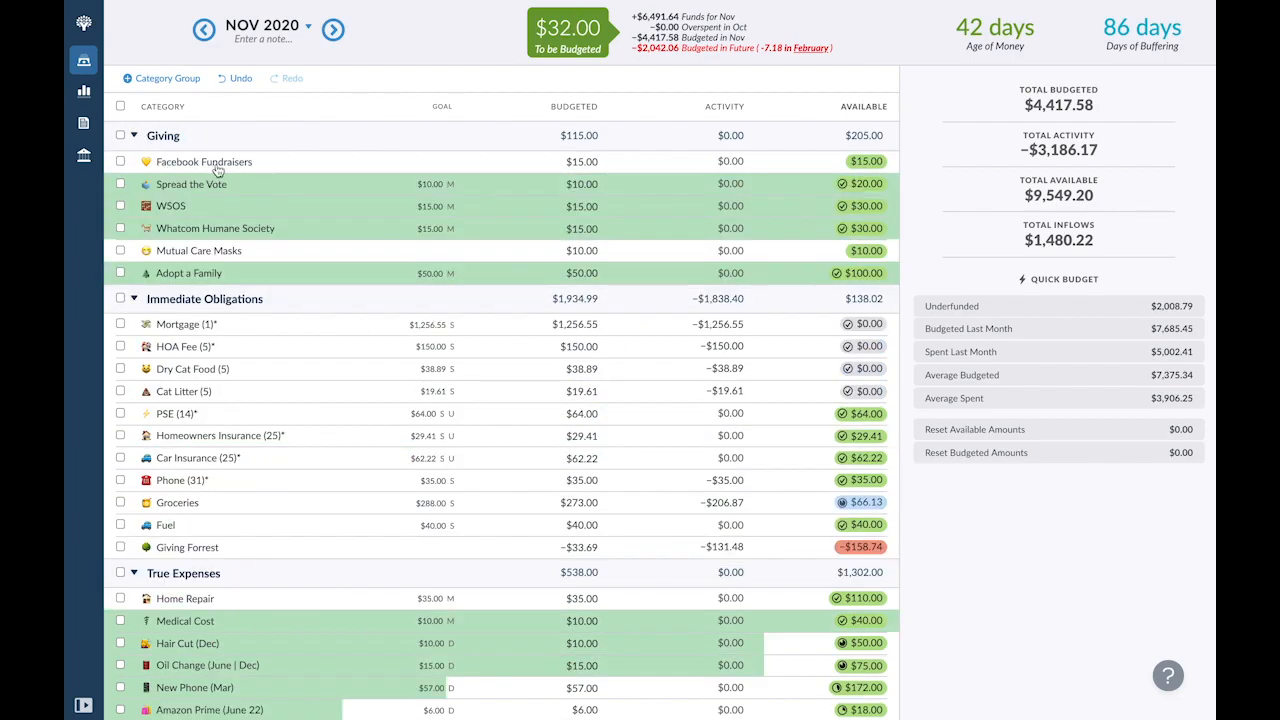
left_click(134, 137)
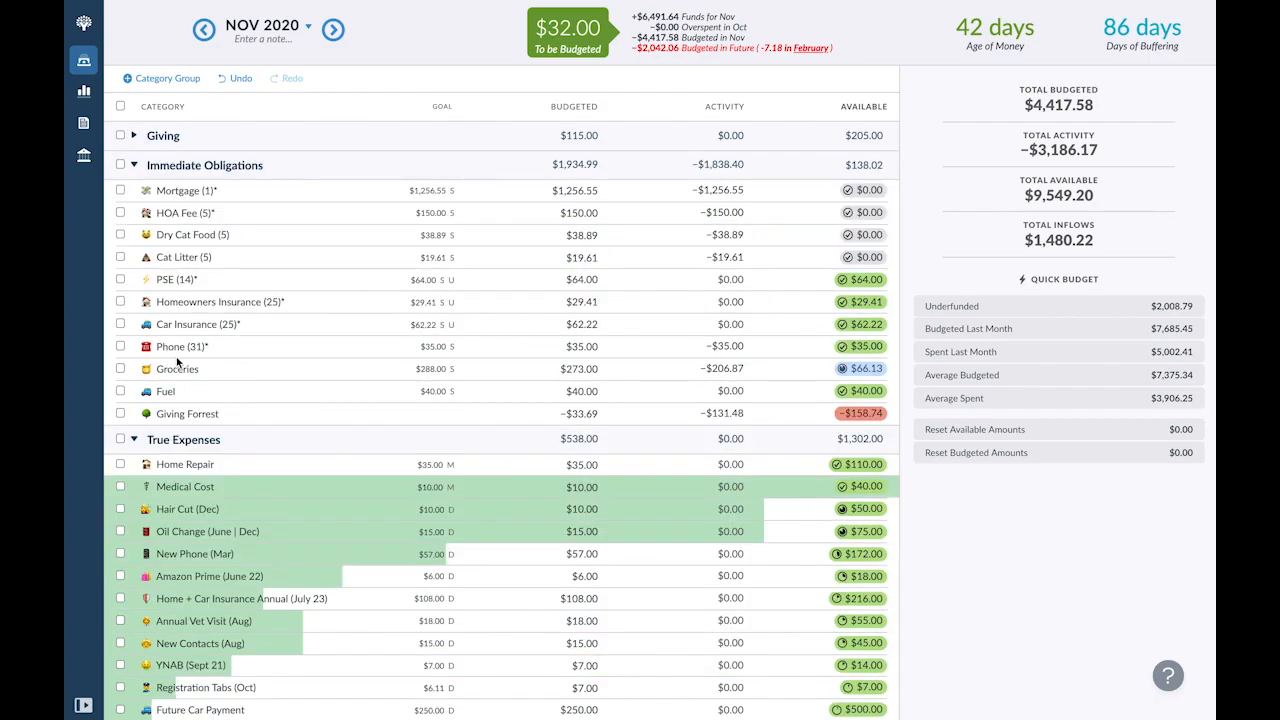
Move $15 from the To be Budgeted funds to Groceries and review that category's November transactions
left_click(549, 46)
type("15")
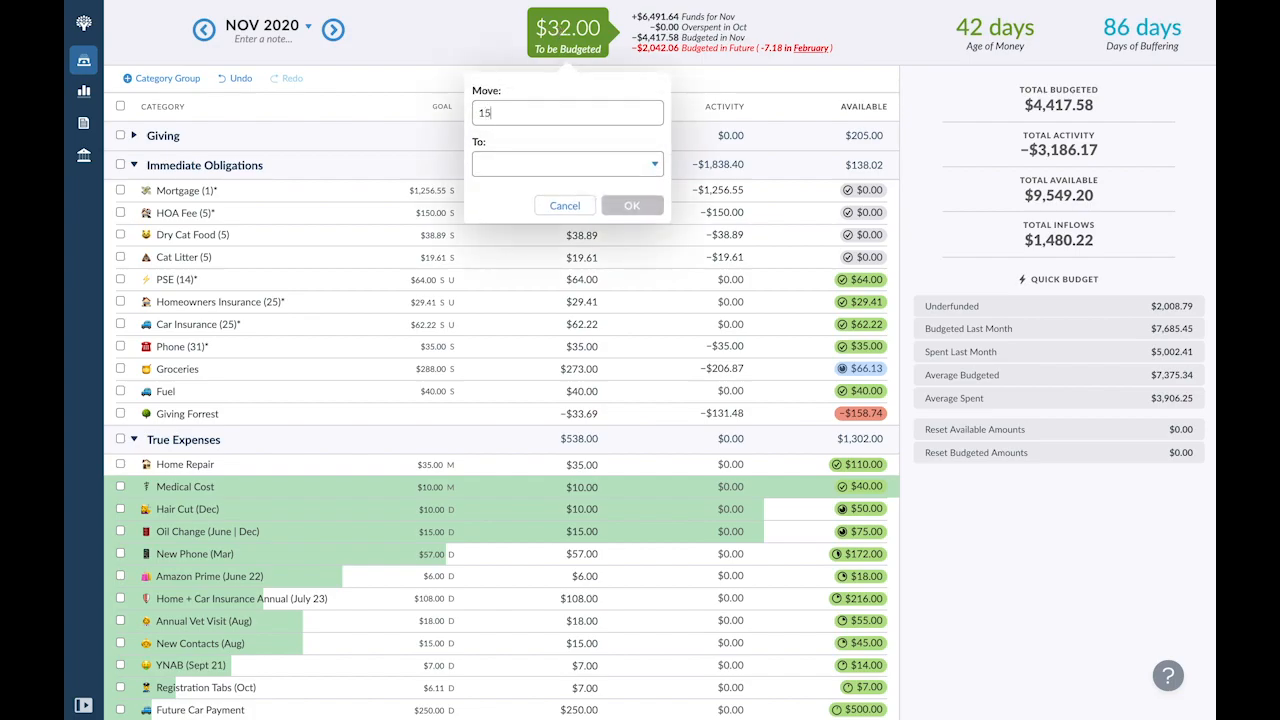
key("Tab")
type("gro")
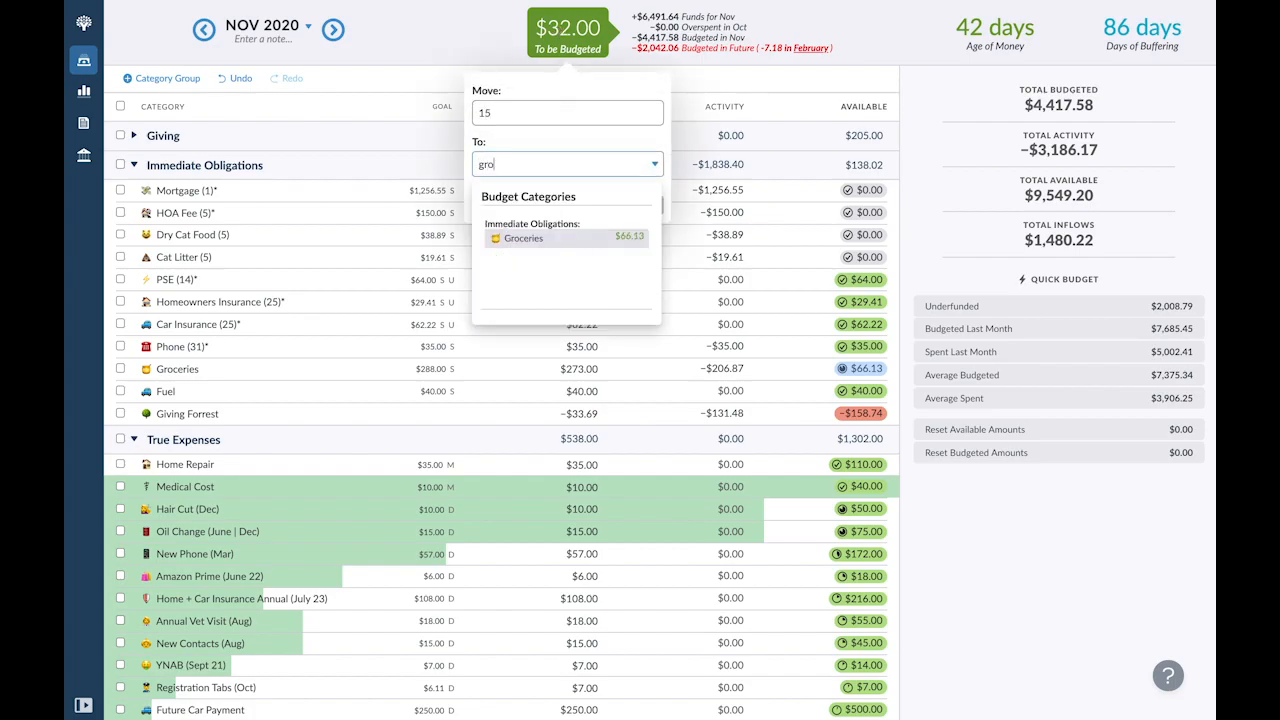
key("Return")
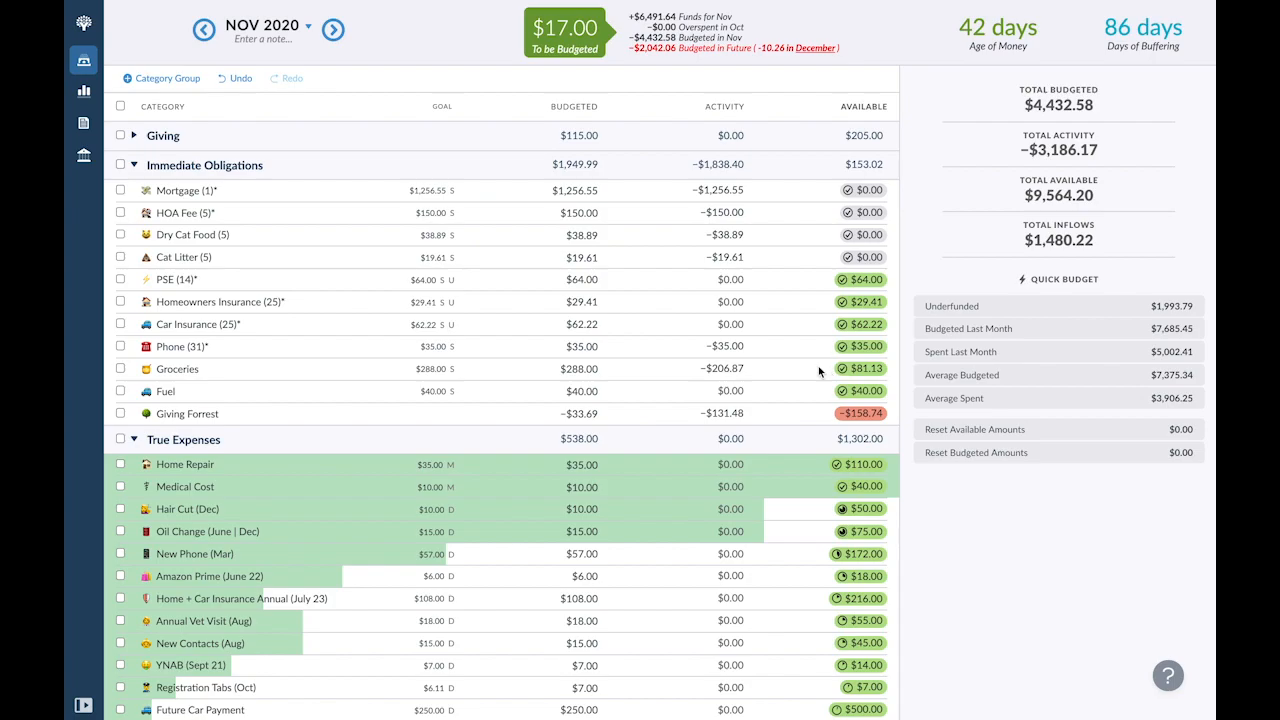
left_click(725, 367)
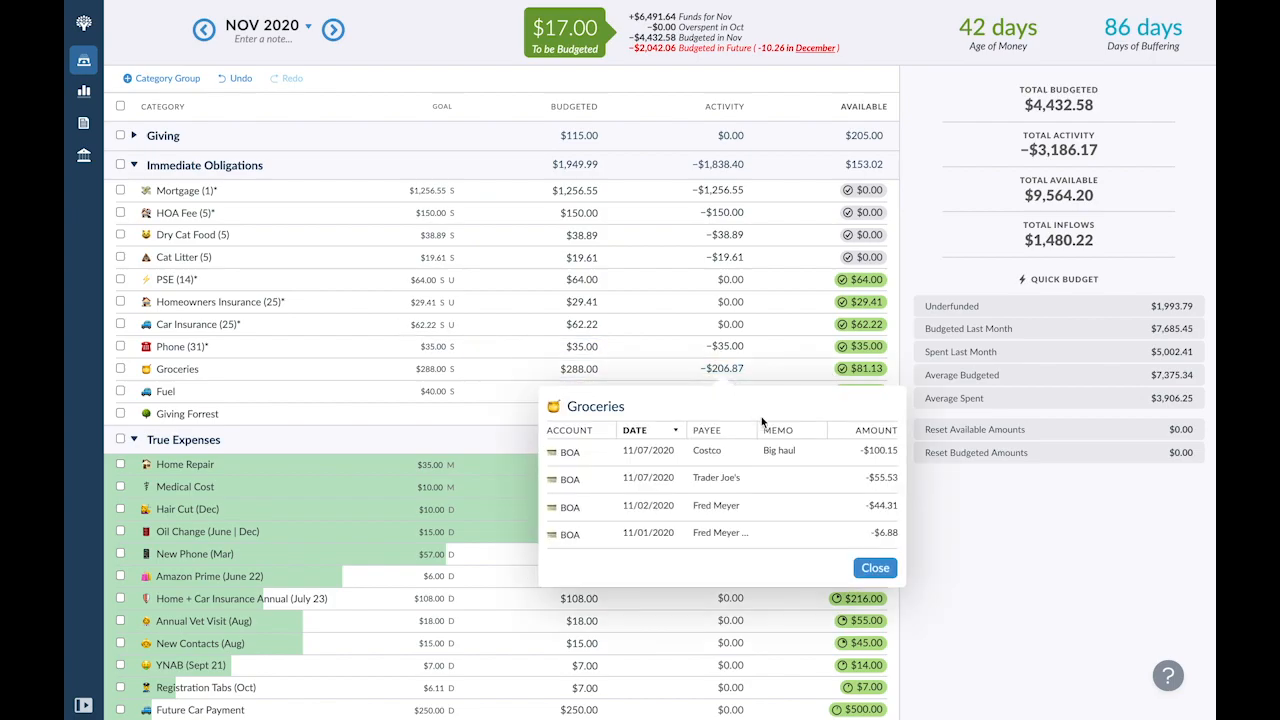
left_click(873, 567)
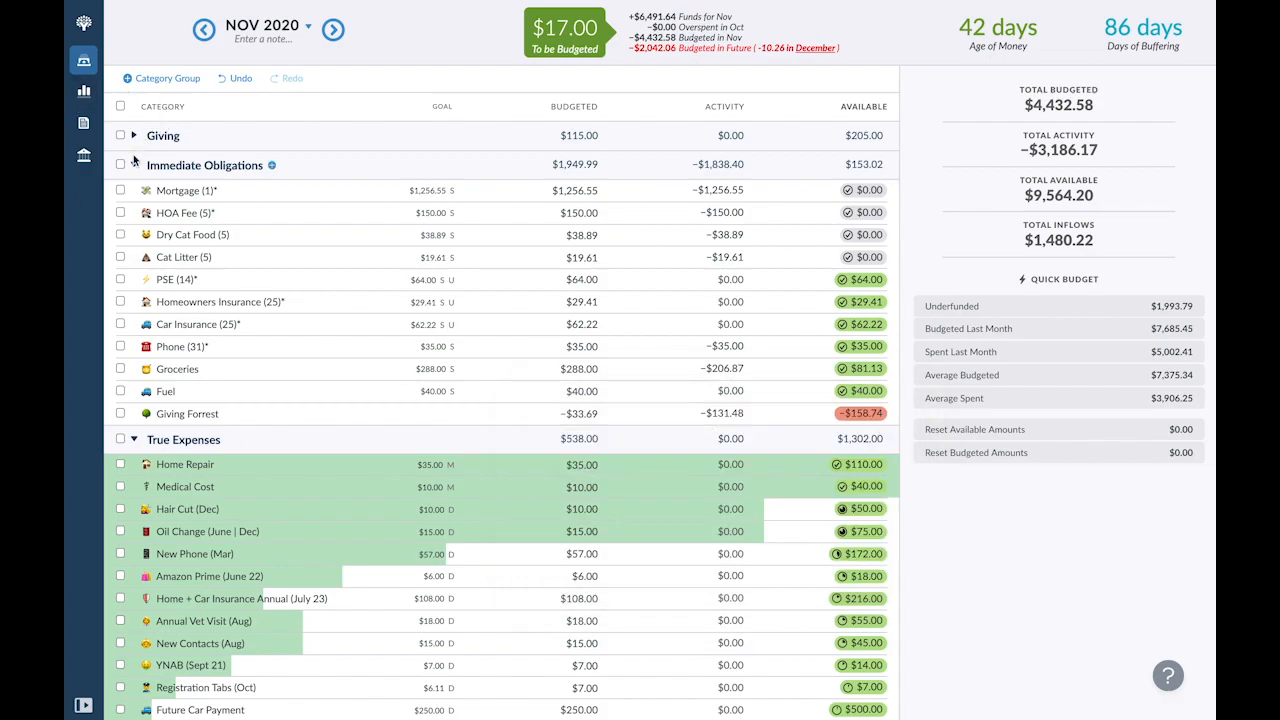
Expand the #Goals group and hide its [HOLDING] category
scroll(300, 230, "down", 3)
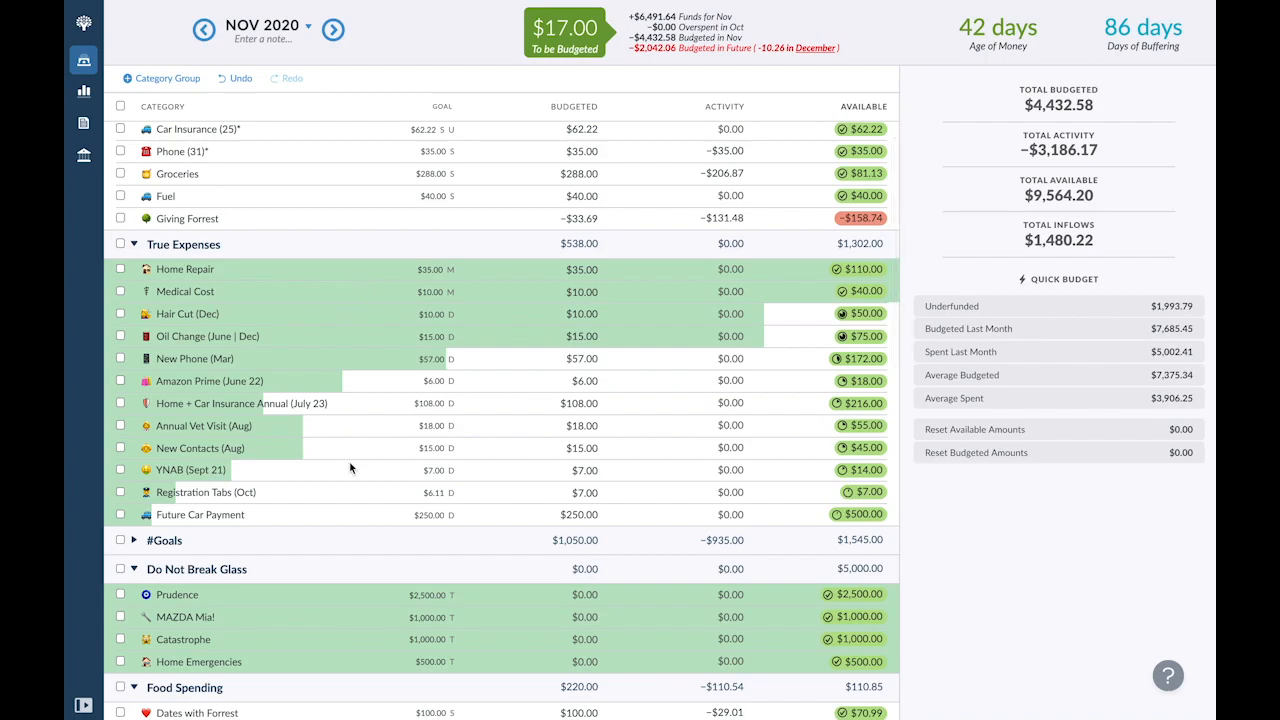
scroll(350, 467, "down", 3)
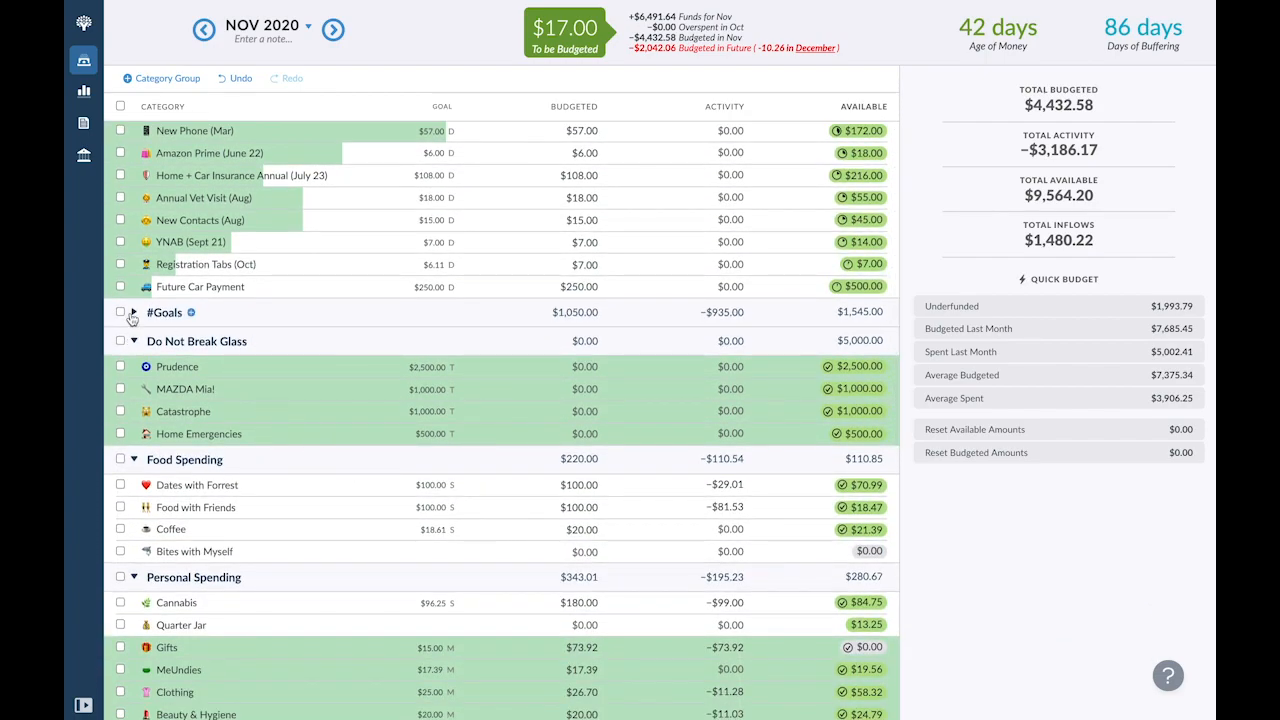
left_click(133, 313)
scroll(274, 486, "down", 1)
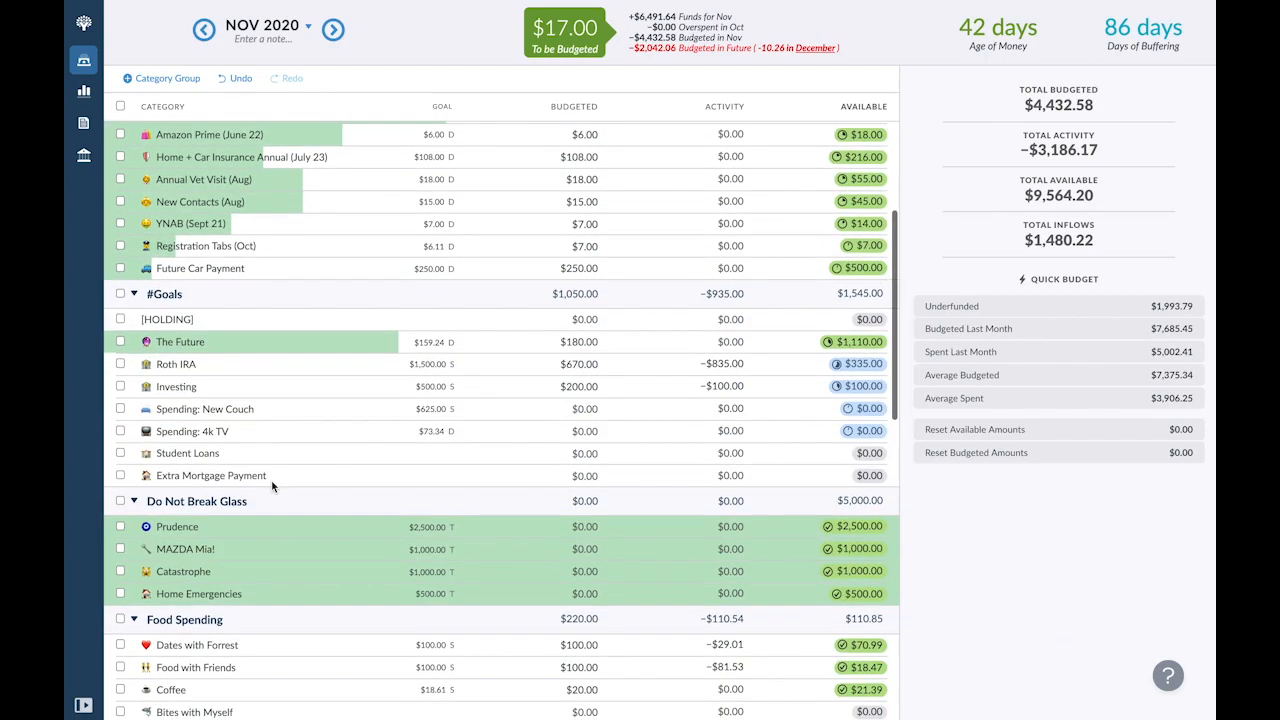
left_click(149, 310)
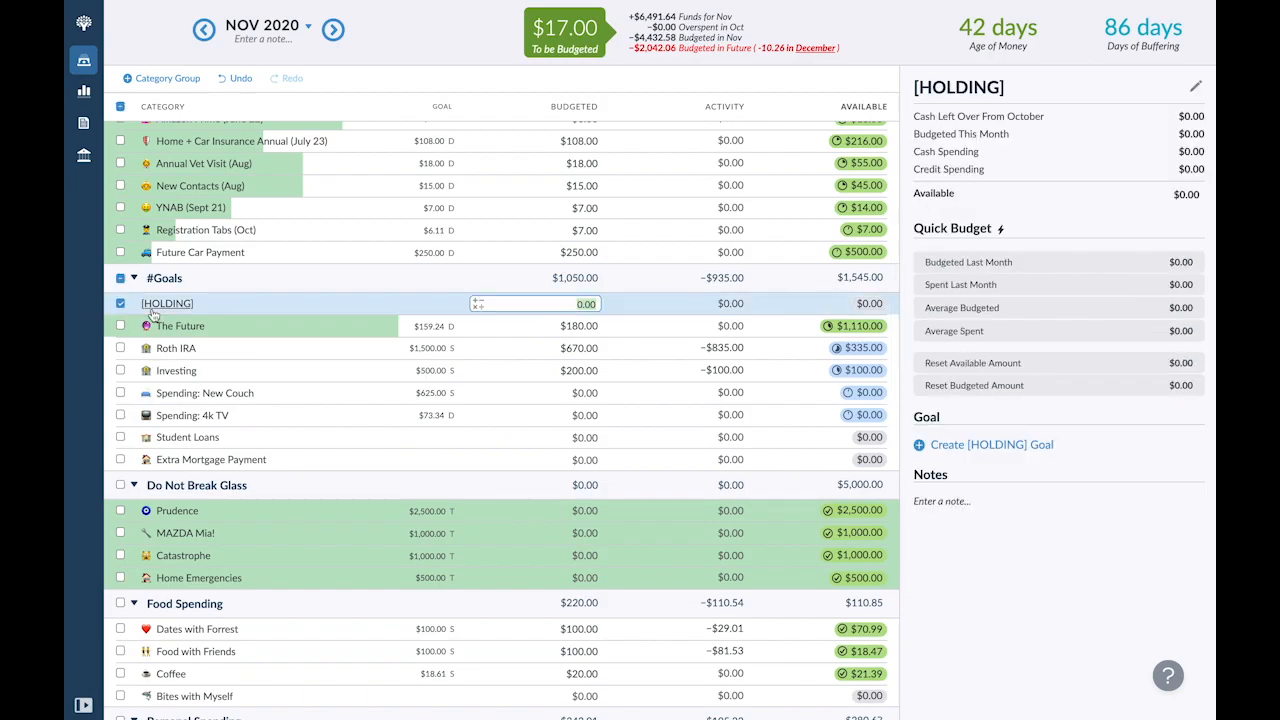
left_click(177, 305)
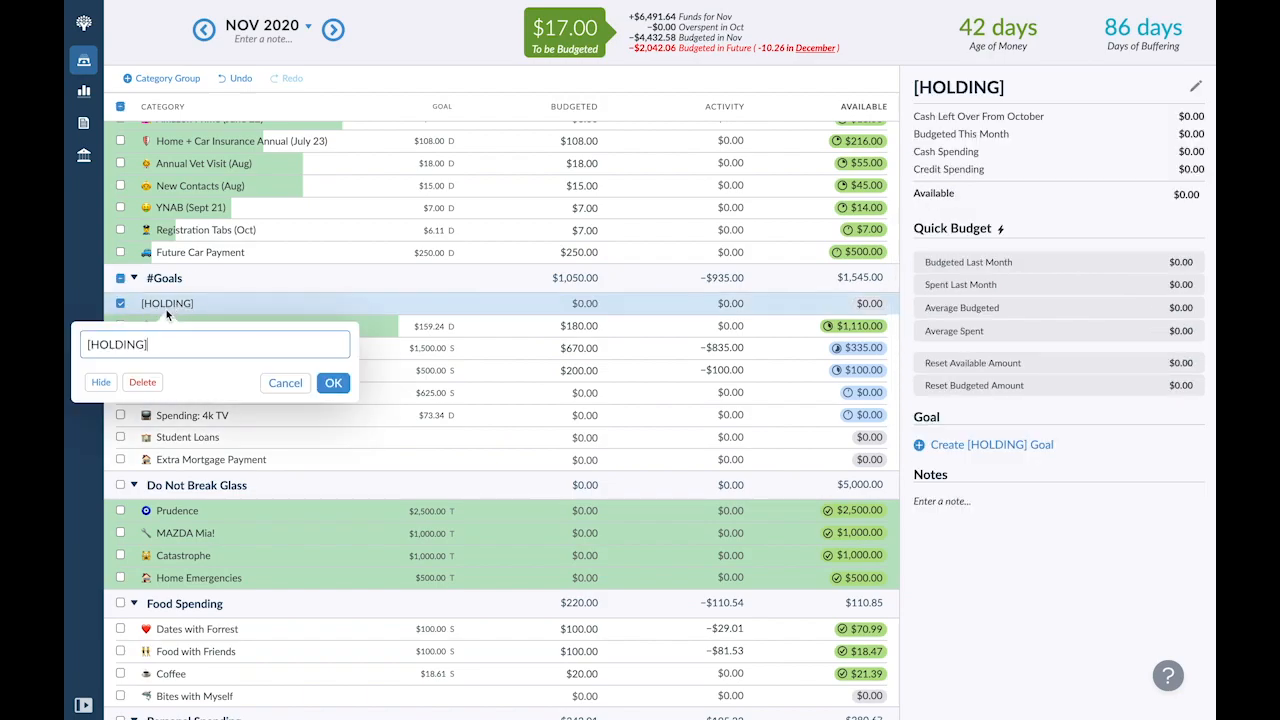
left_click(101, 382)
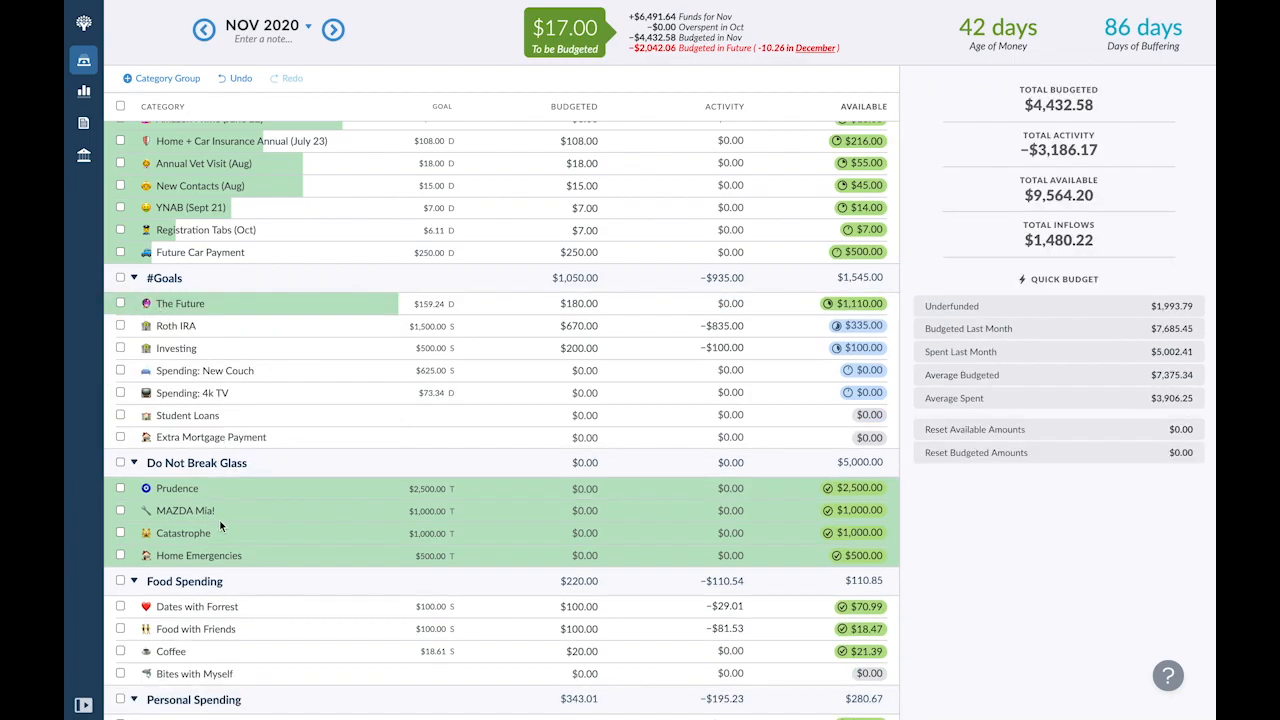
Switch to Emojipedia and search for "vet" to find an emoji for the Veterinarian category
scroll(244, 508, "down", 2)
scroll(244, 505, "down", 6)
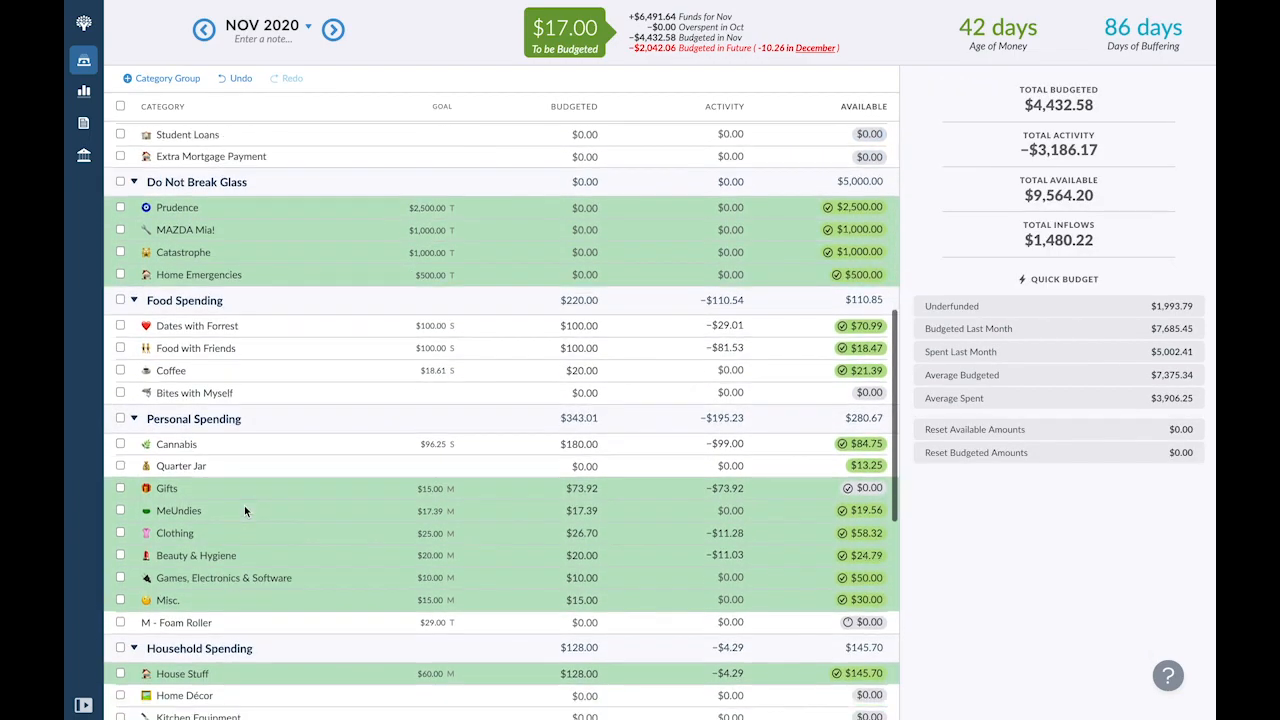
scroll(240, 490, "down", 4)
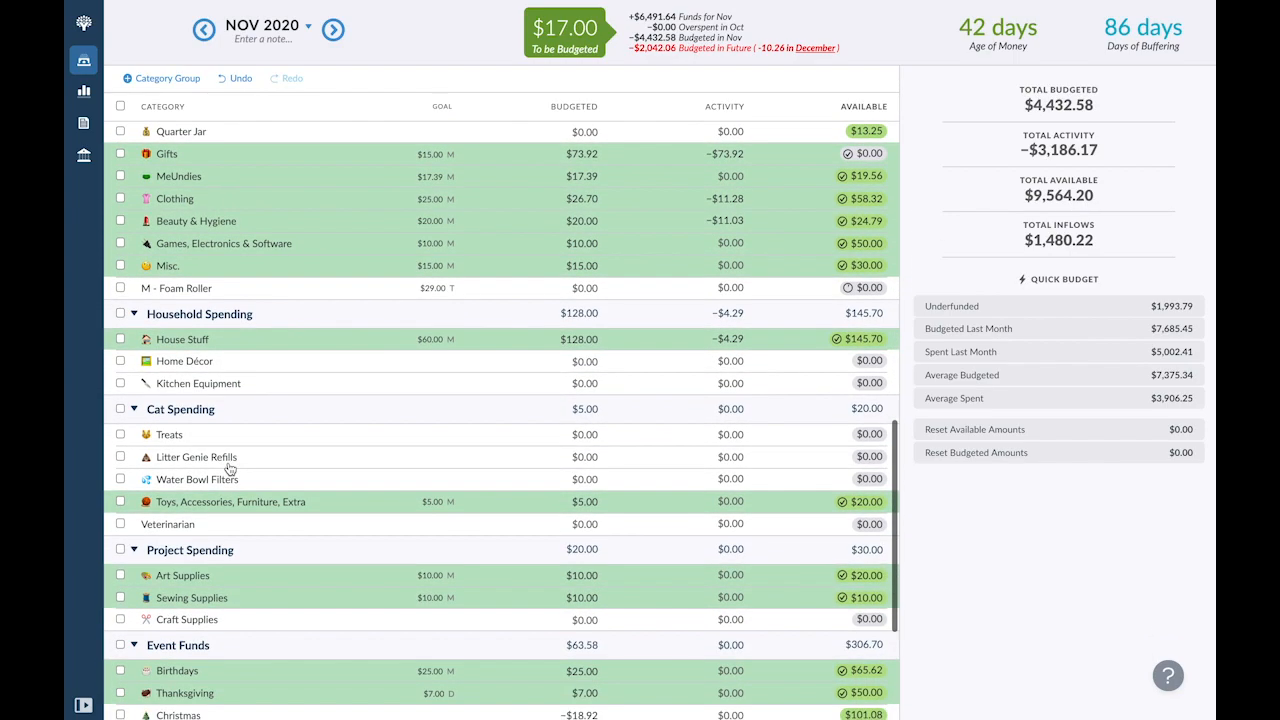
scroll(228, 465, "down", 1)
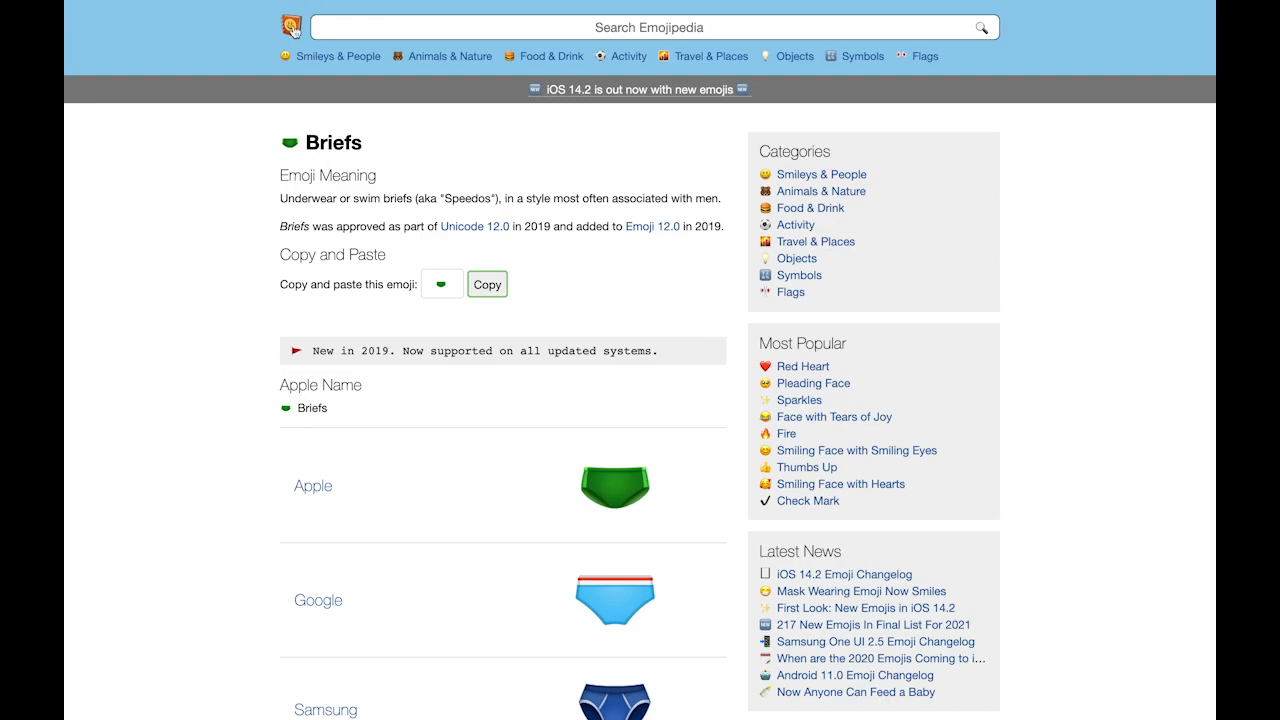
left_click(340, 28)
type("vet")
key("Return")
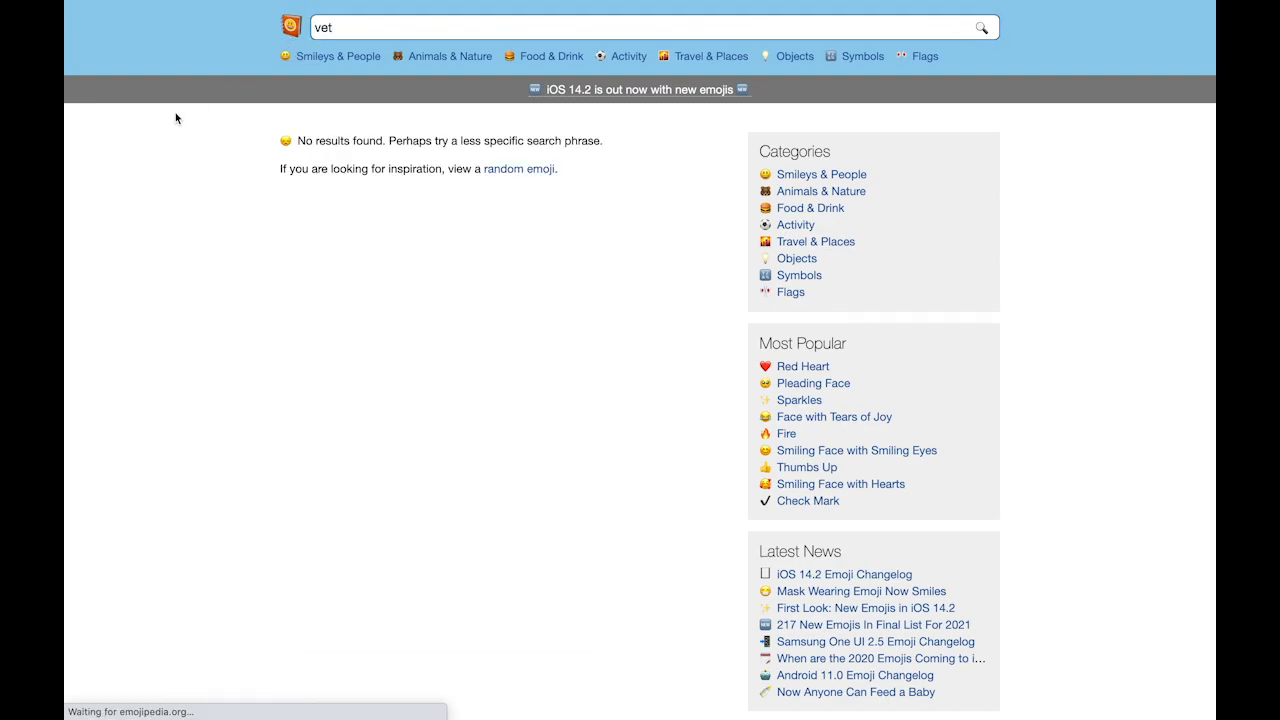
Search Emojipedia for "doctor" and copy the Woman Health Worker emoji
left_click(361, 25)
type("d")
key("BackSpace")
key("BackSpace")
key("BackSpace")
key("BackSpace")
type("doctor")
key("Return")
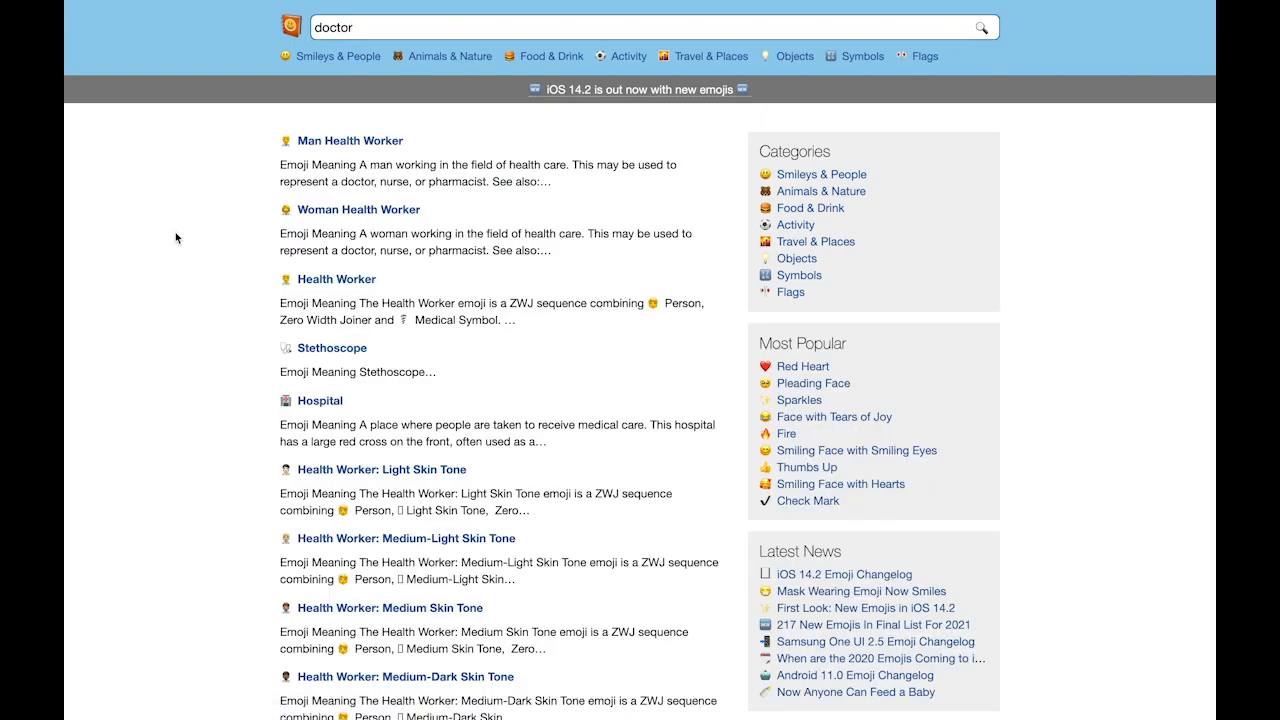
left_click(380, 211)
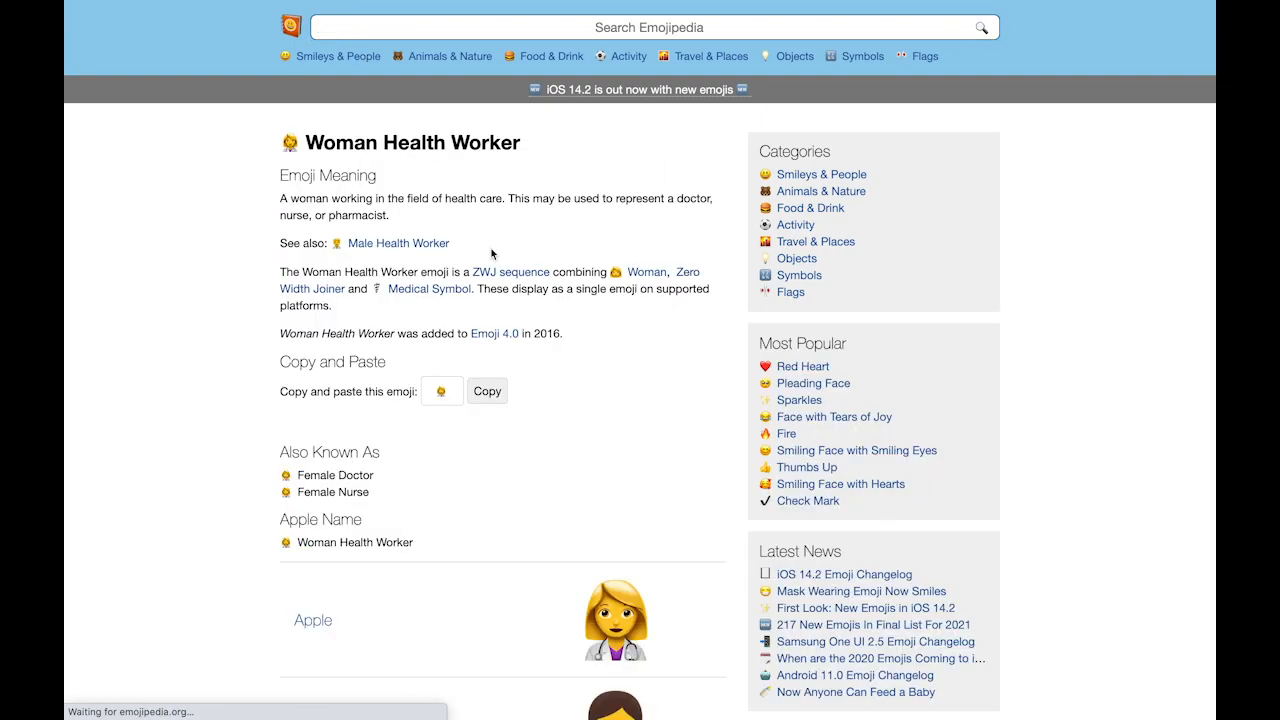
left_click(488, 391)
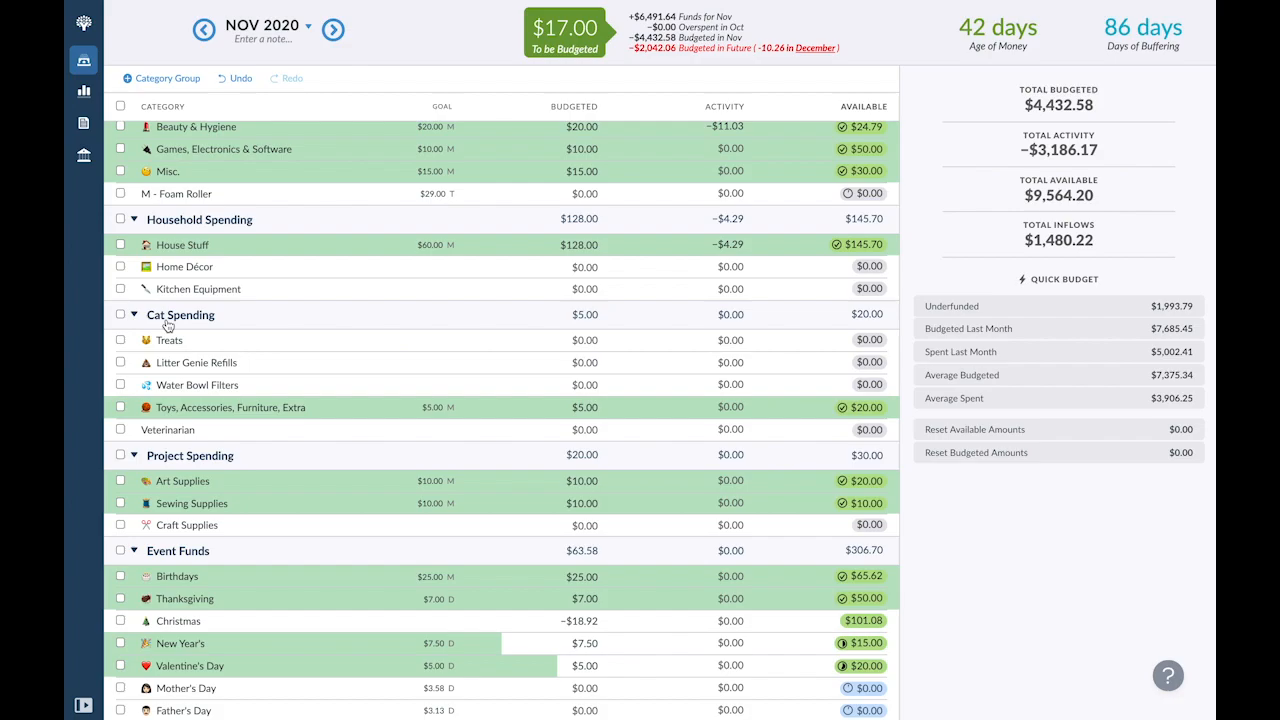
Back in the YNAB budget, add the copied health worker emoji before the Veterinarian category name in Cat Spending
left_click(167, 430)
left_click(167, 430)
left_click(101, 470)
key("ctrl+v")
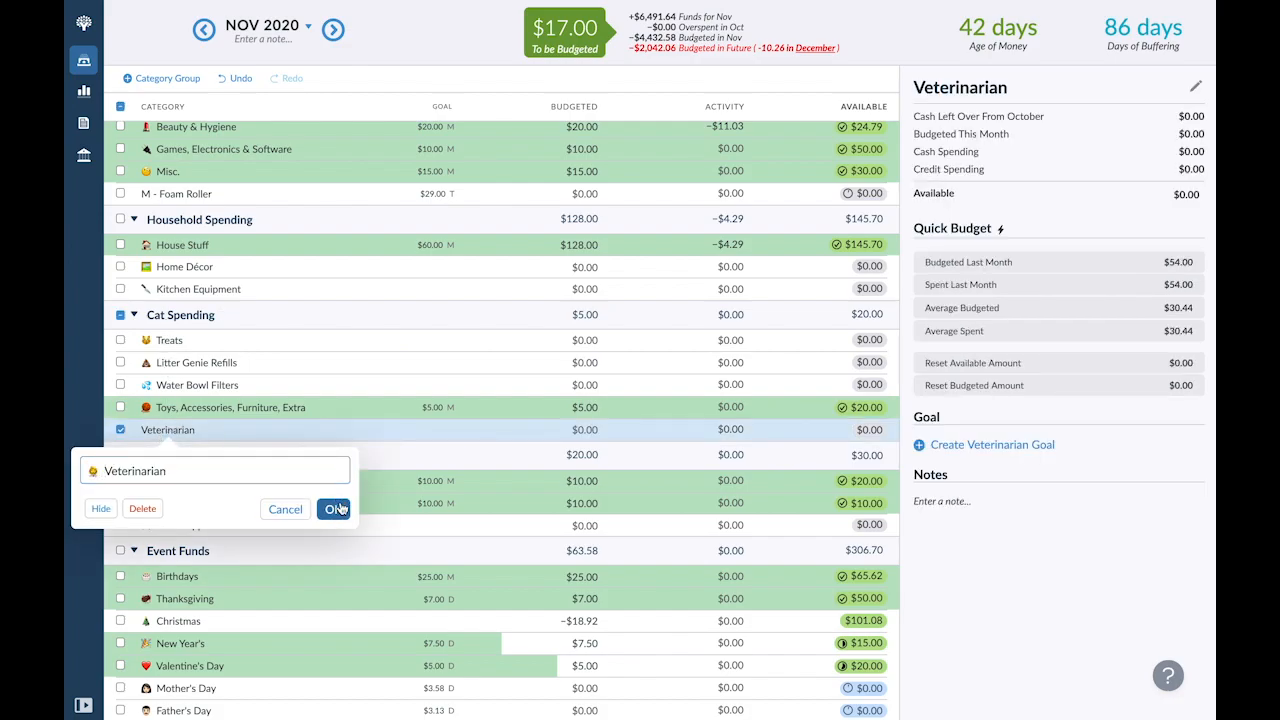
left_click(333, 509)
left_click(121, 431)
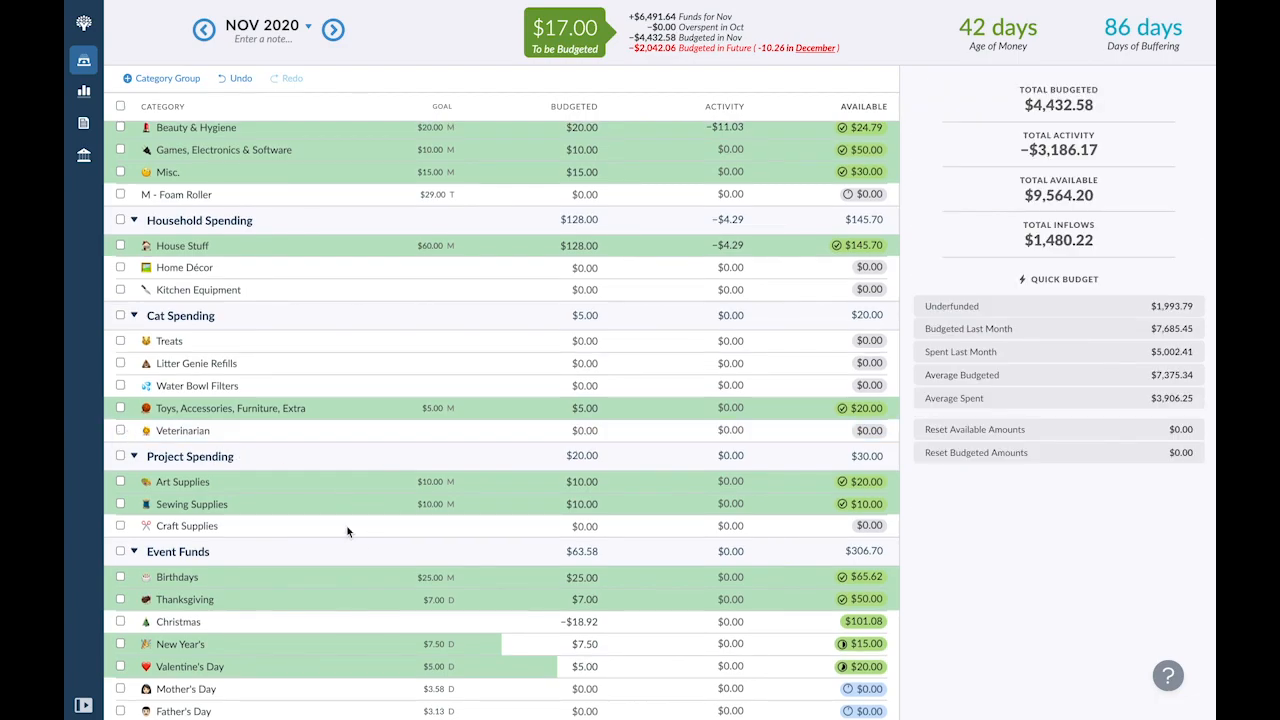
Rename the Veterinarian category to "Veterinarian & Medicine", keeping its emoji
left_click(189, 436)
left_click(188, 432)
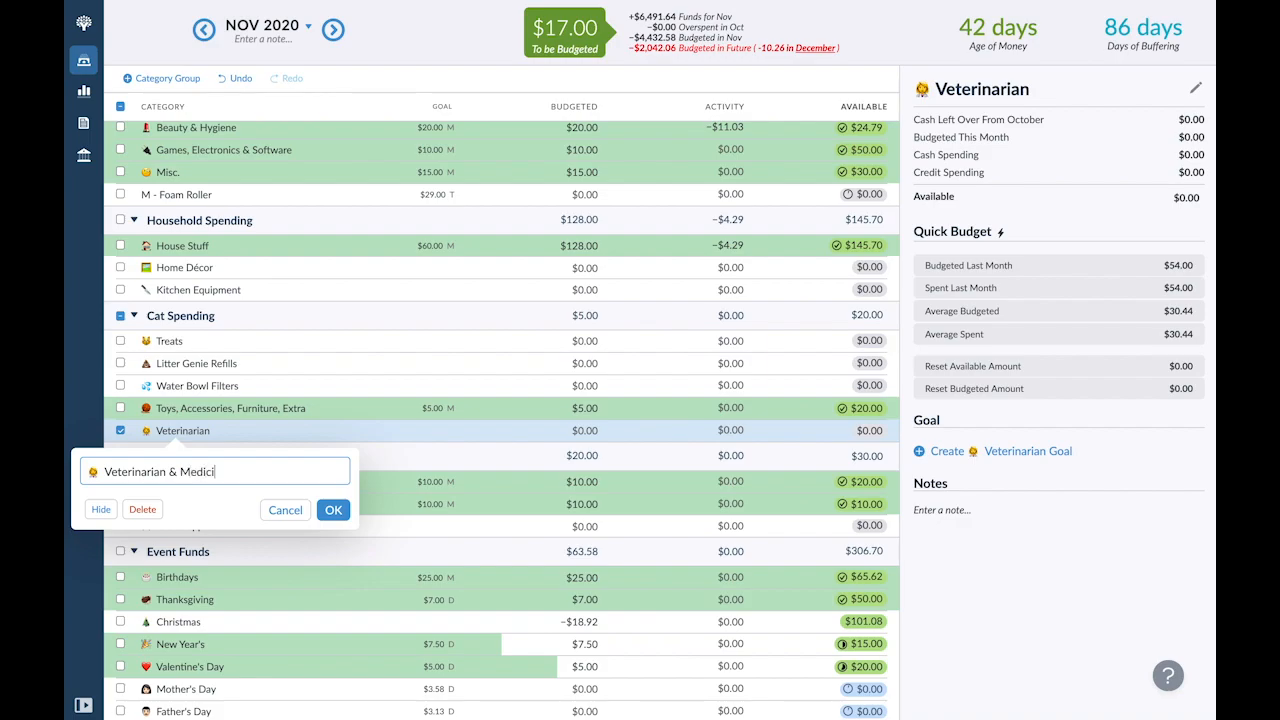
left_click(333, 510)
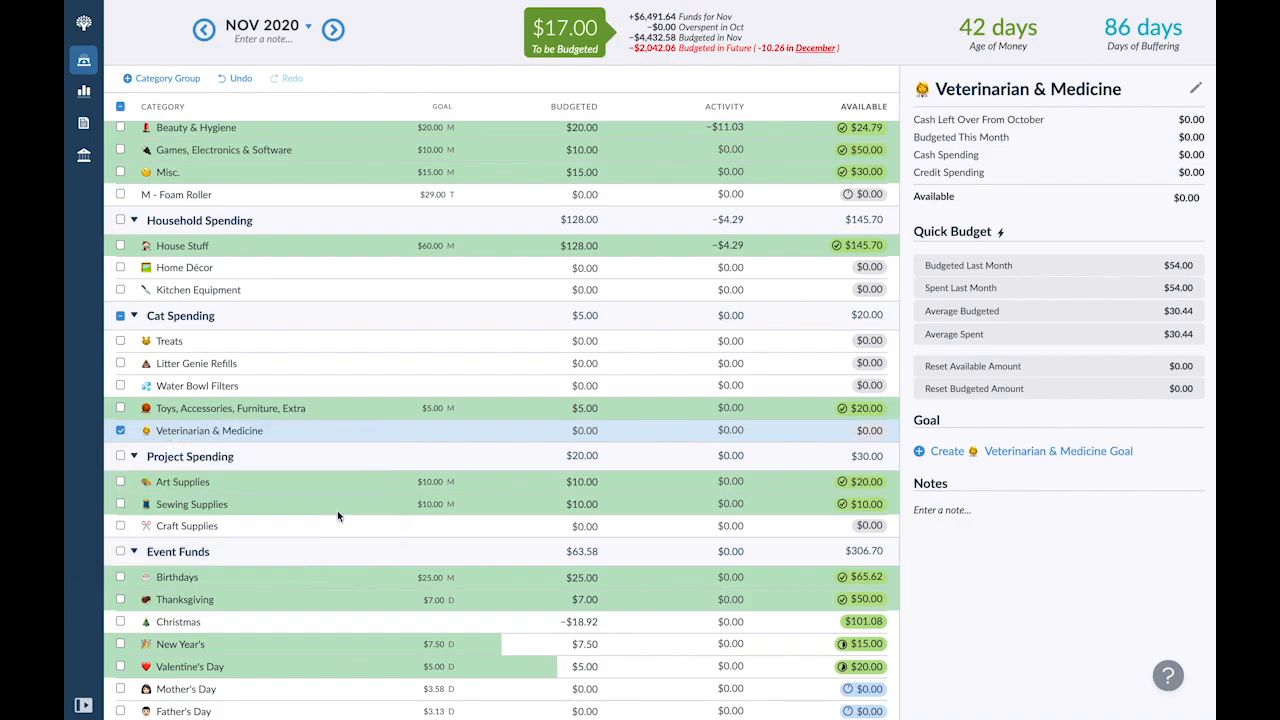
left_click(121, 431)
Switch to Emojipedia, search for "shopping bag" and copy the Shopping Bags emoji
scroll(278, 548, "down", 2)
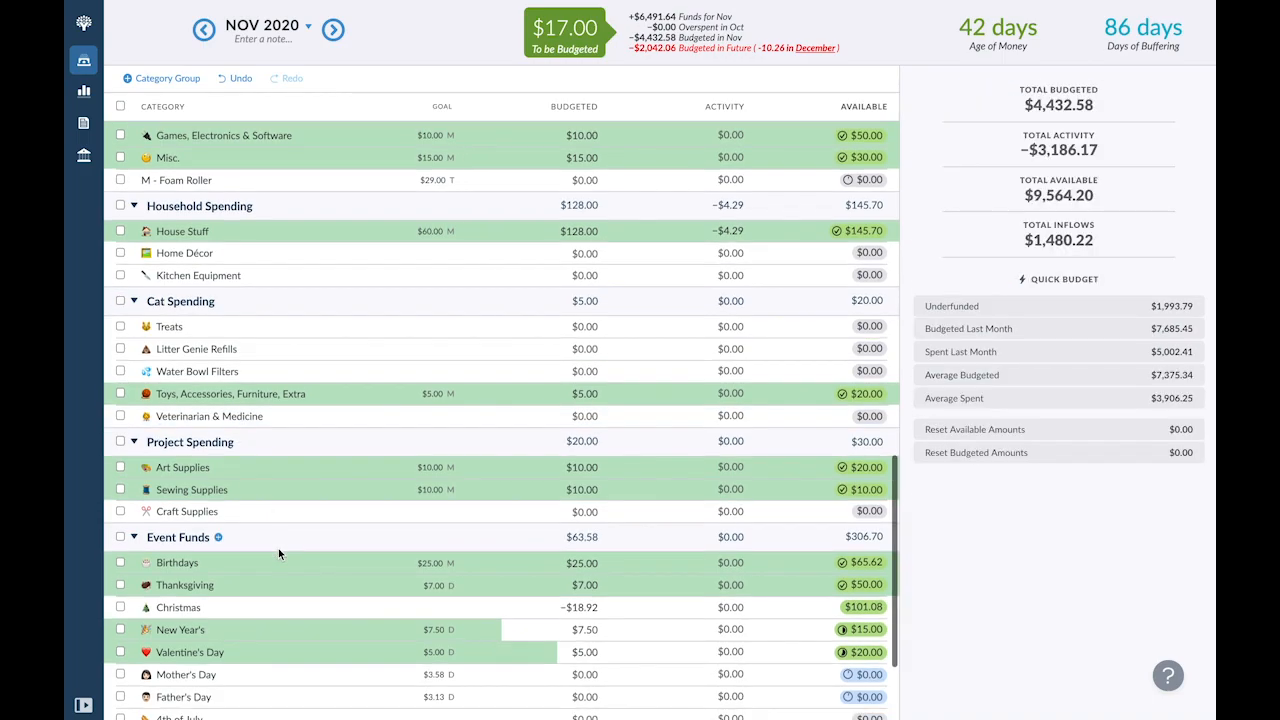
scroll(230, 518, "down", 2)
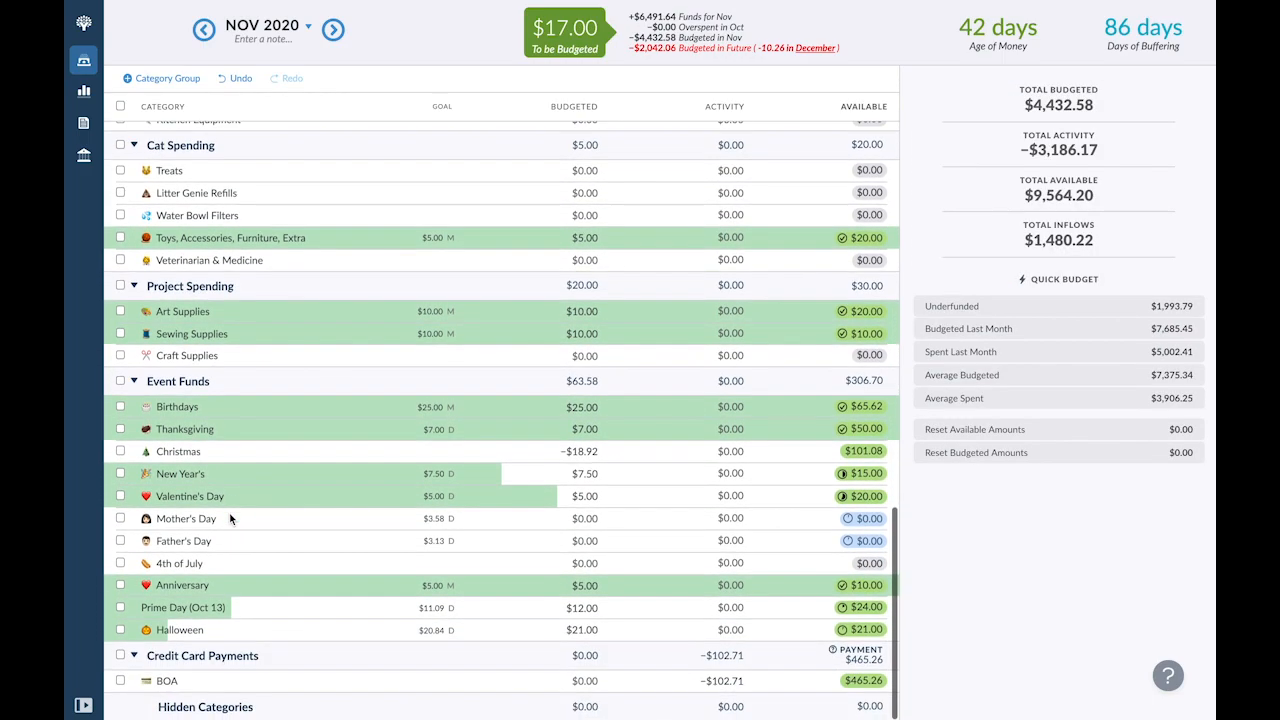
key("ctrl+Tab")
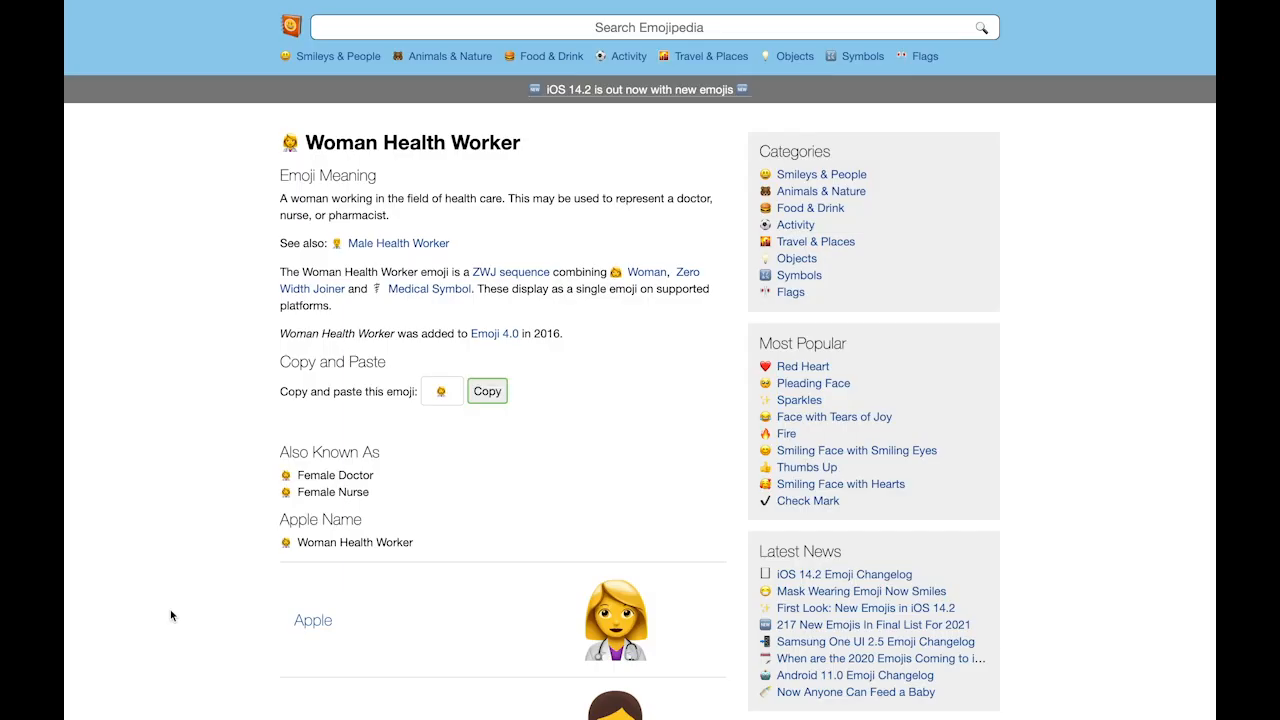
left_click(345, 29)
type("shopping bag")
key("Return")
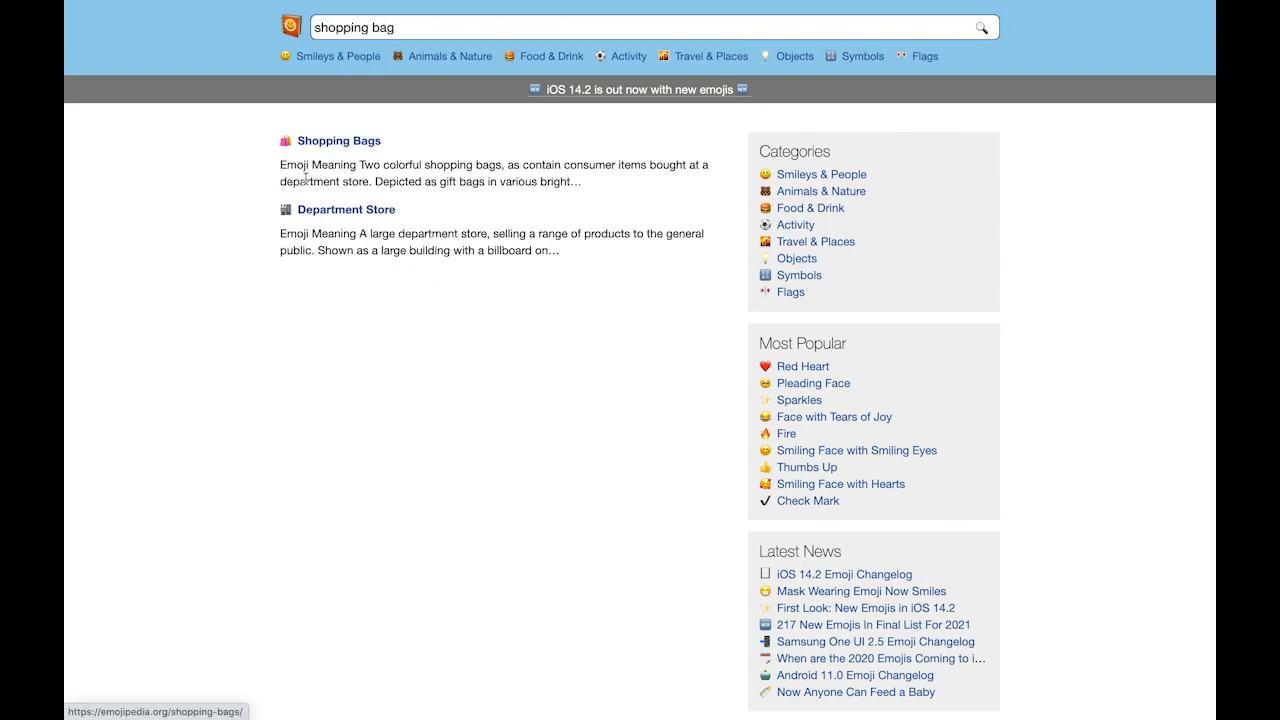
left_click(322, 141)
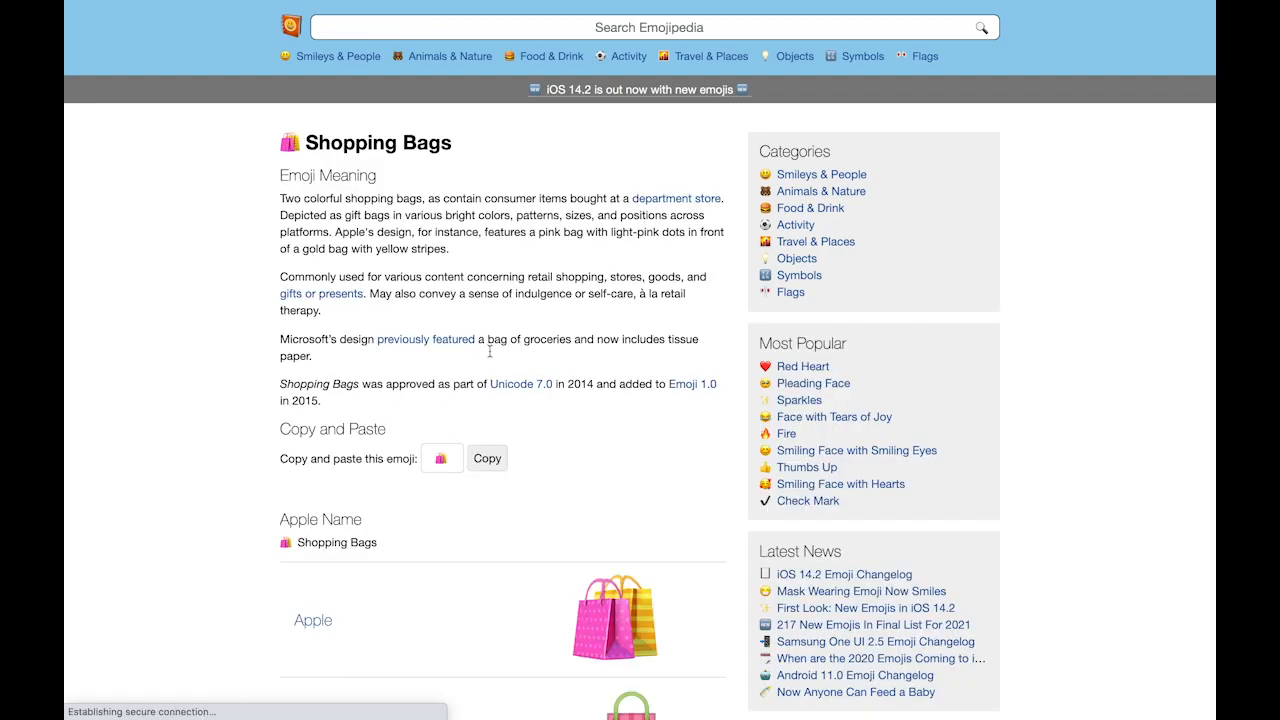
left_click(490, 459)
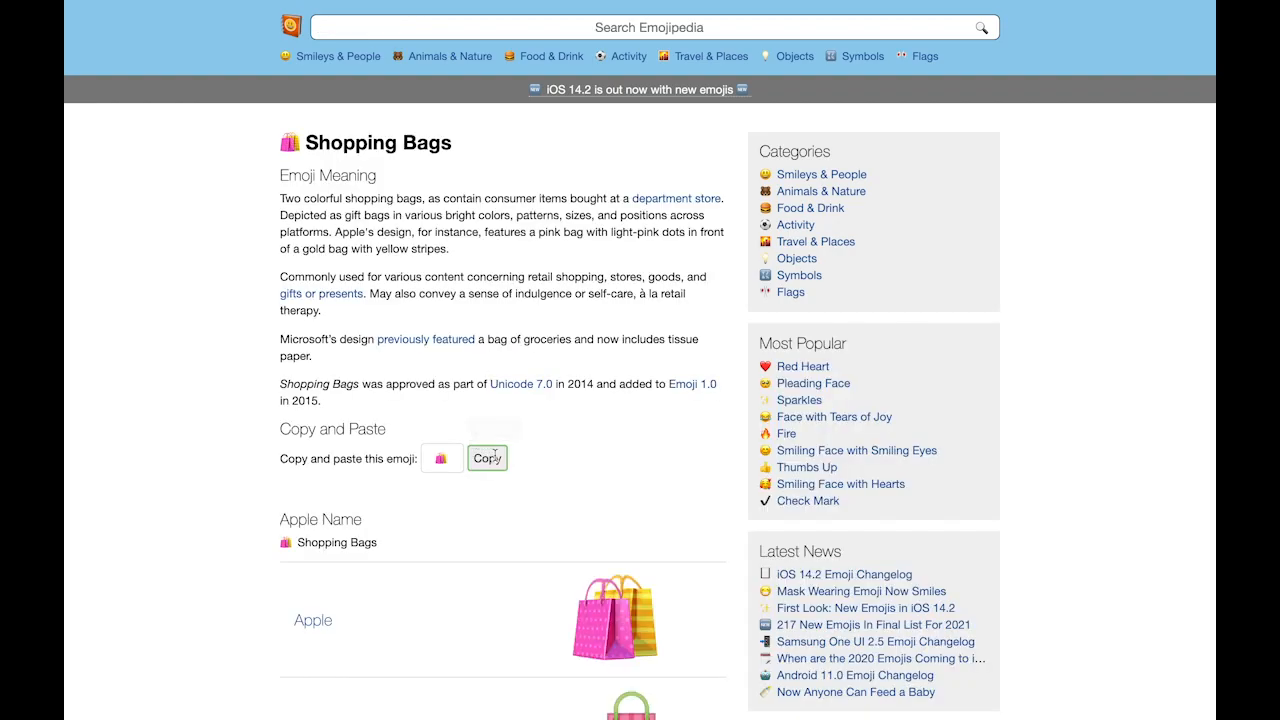
Back in the YNAB budget, add the copied shopping bags emoji before the Prime Day (Oct 13) category name in Event Funds
key("ctrl+Tab")
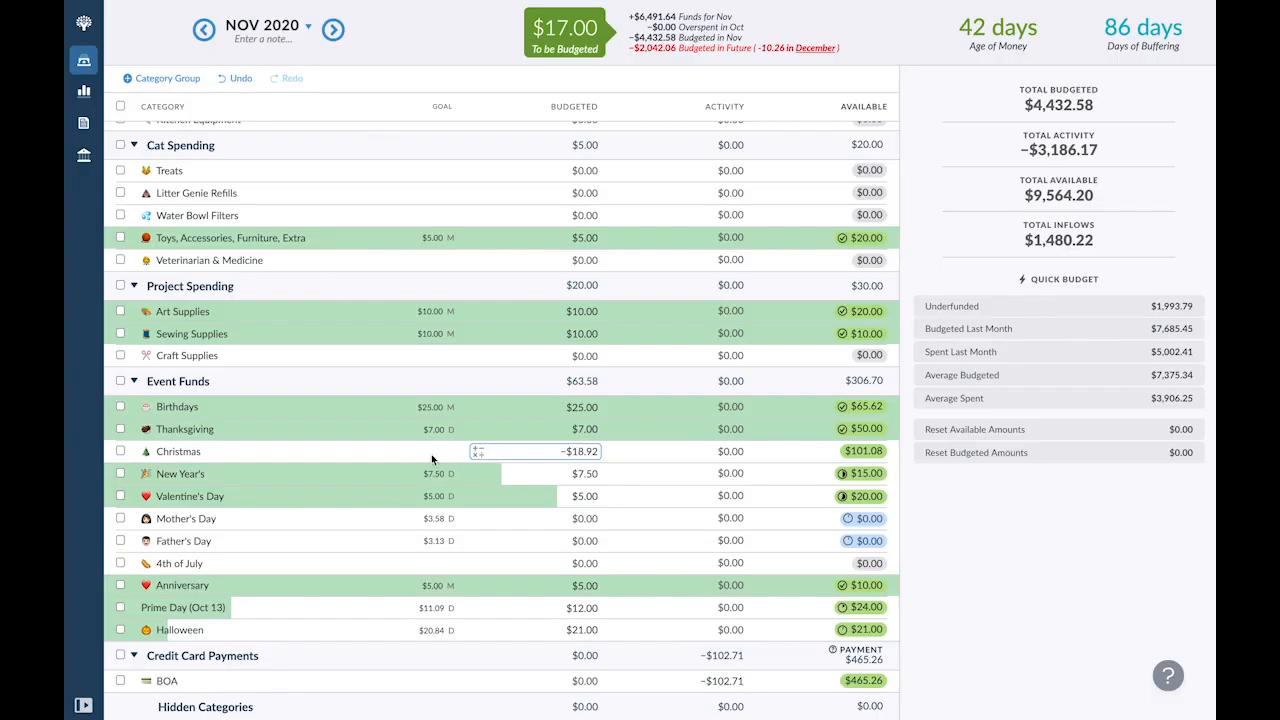
left_click(160, 609)
key("Home")
key("ctrl+v")
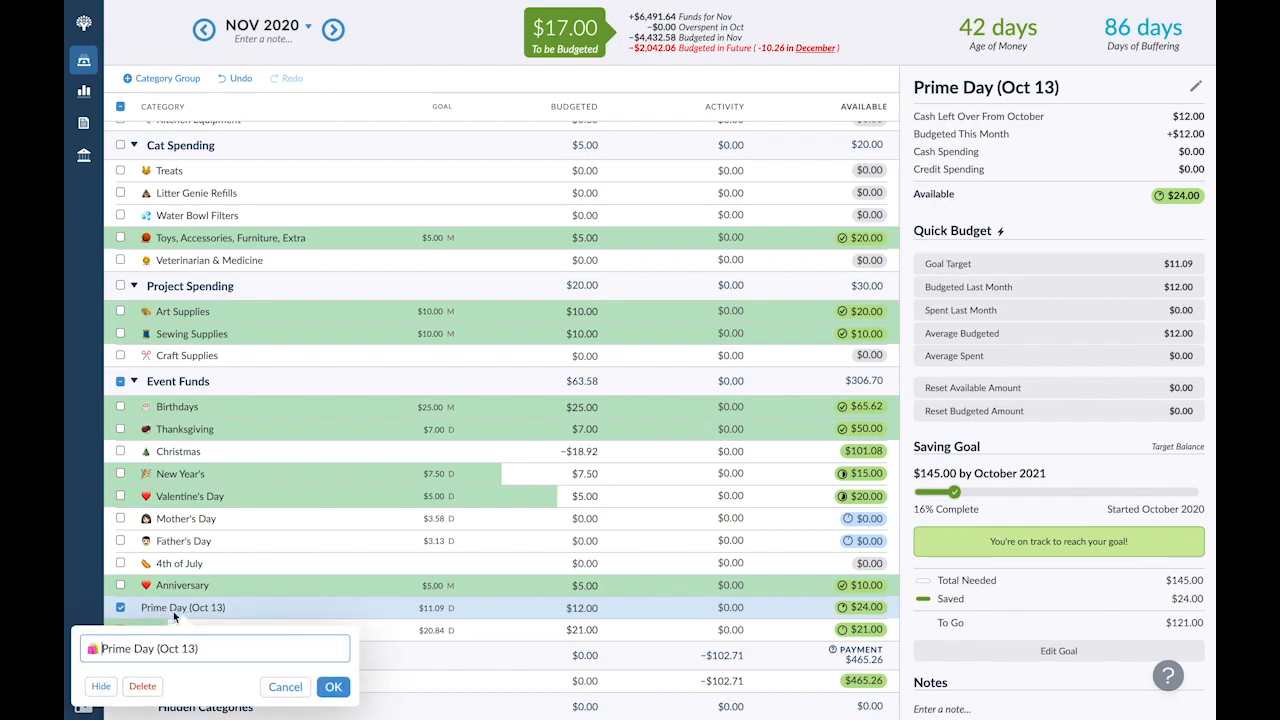
left_click(333, 686)
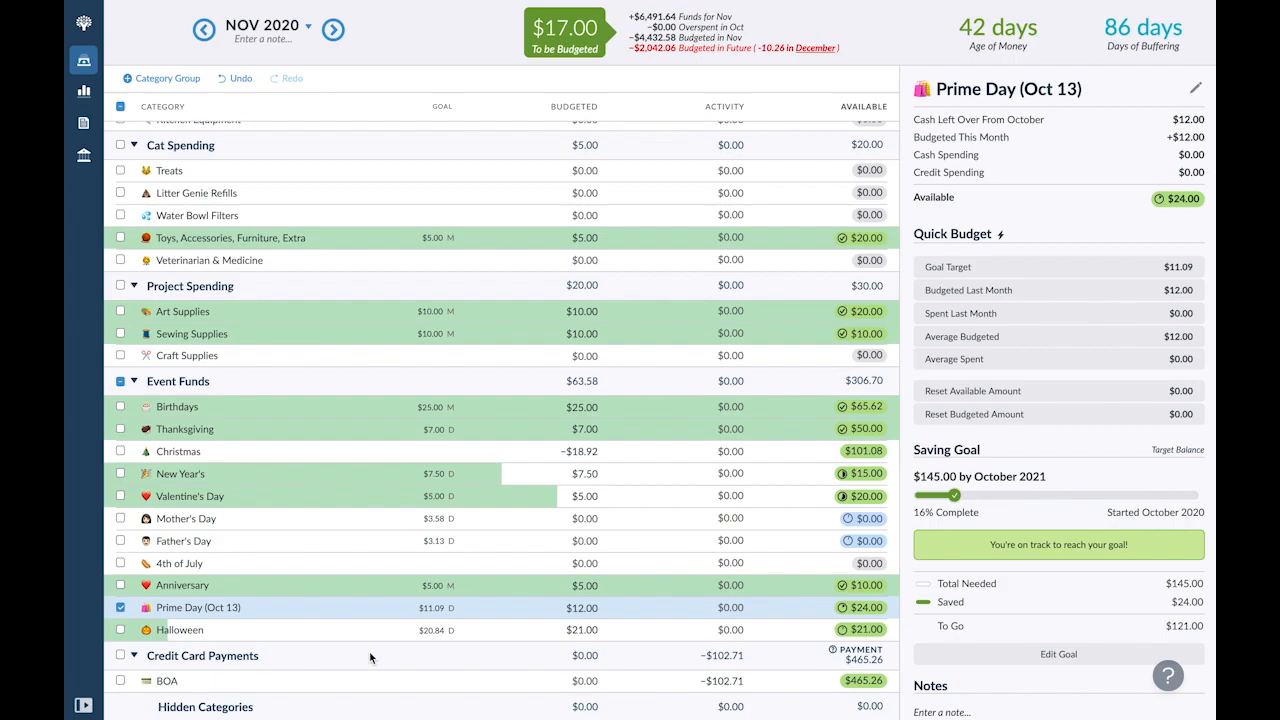
left_click(121, 608)
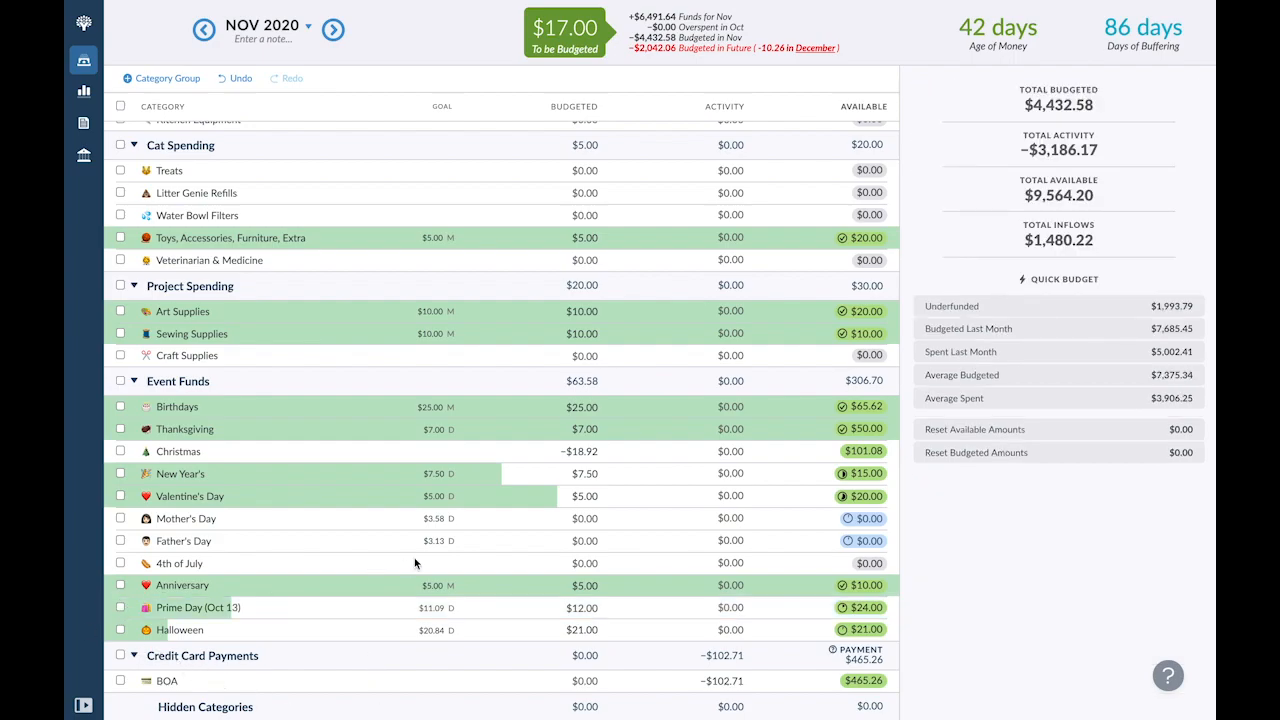
Collapse the Immediate Obligations and True Expenses groups and create a new category group named "Car Spending"
scroll(428, 558, "up", 5)
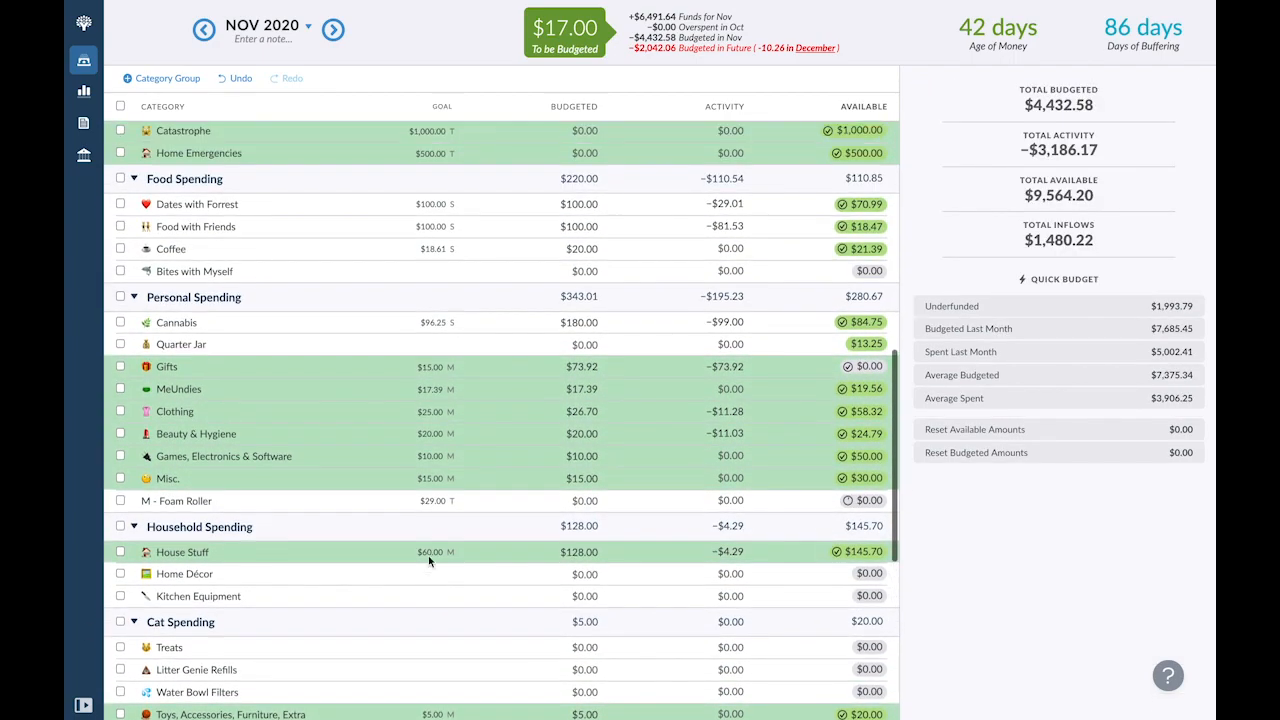
scroll(428, 555, "up", 5)
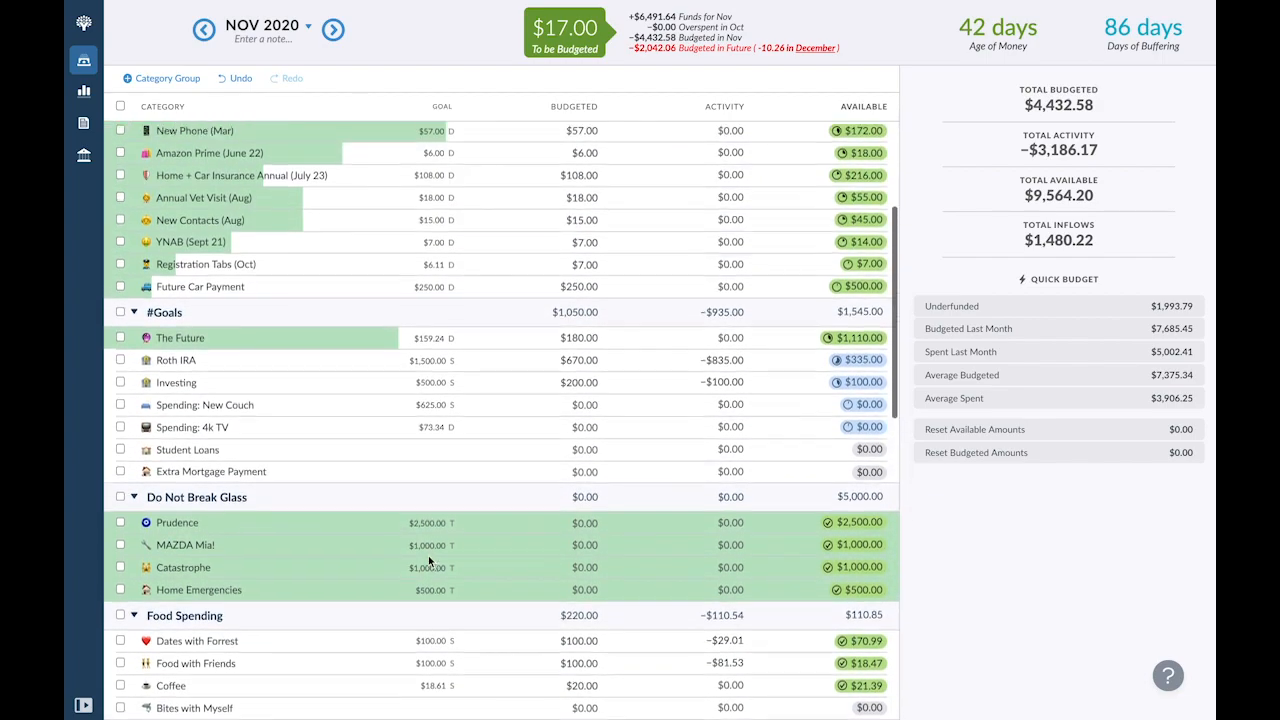
scroll(428, 555, "up", 5)
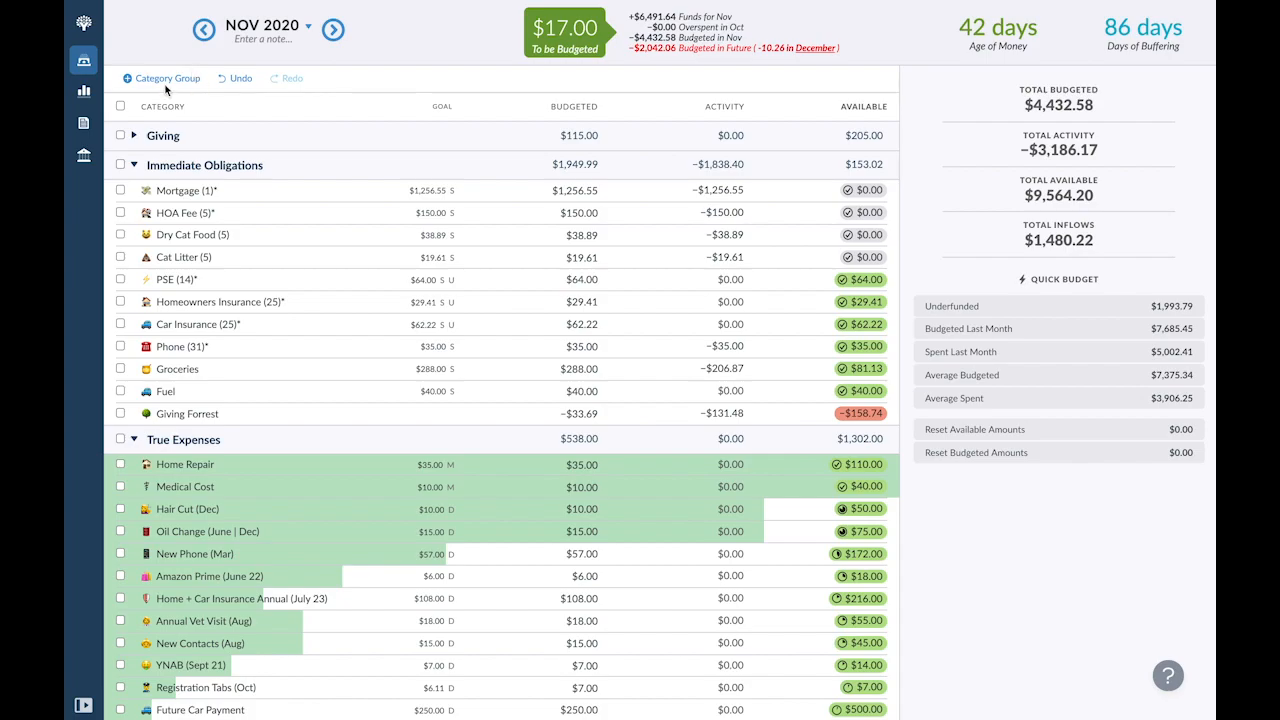
left_click(134, 164)
left_click(131, 194)
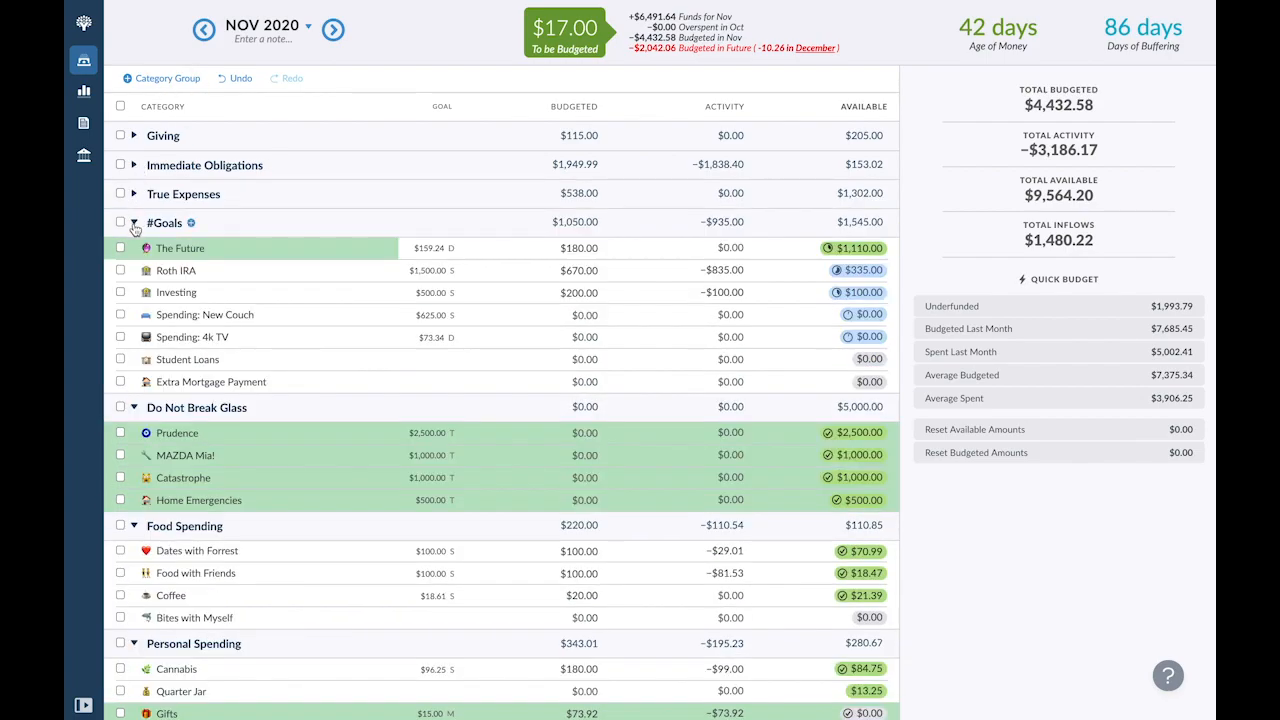
left_click(180, 80)
type("C")
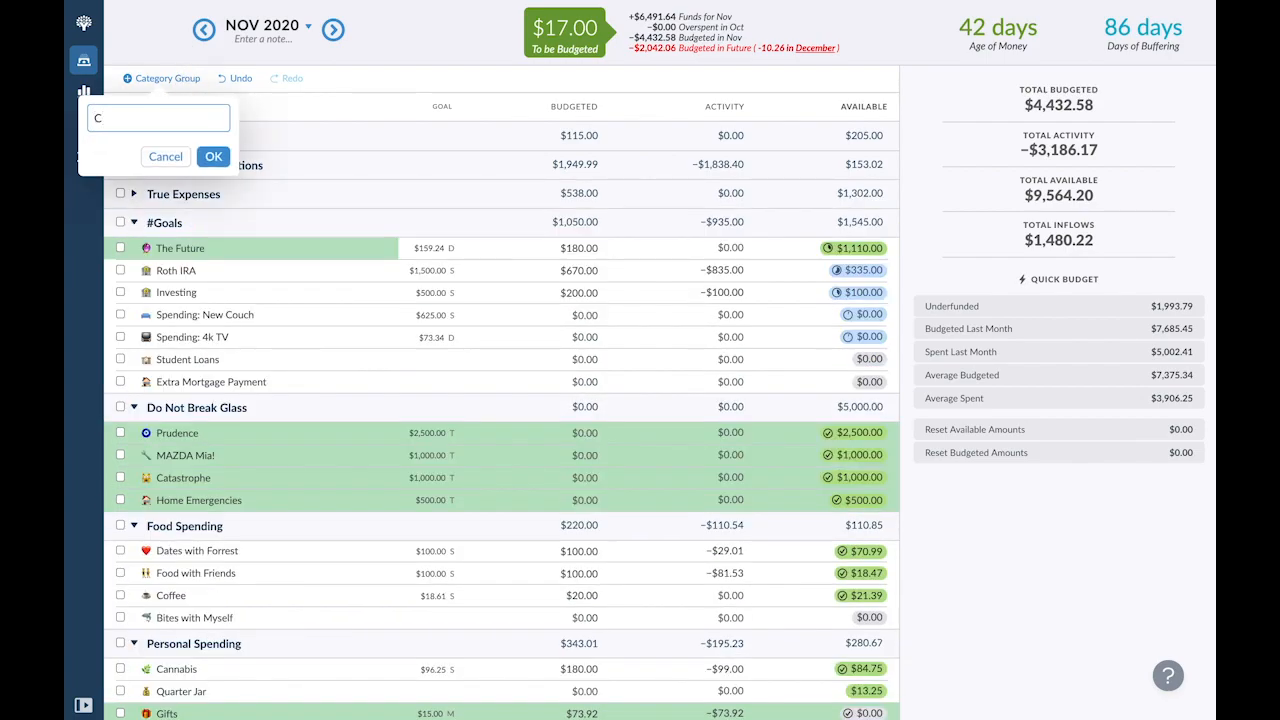
type("ar Spending")
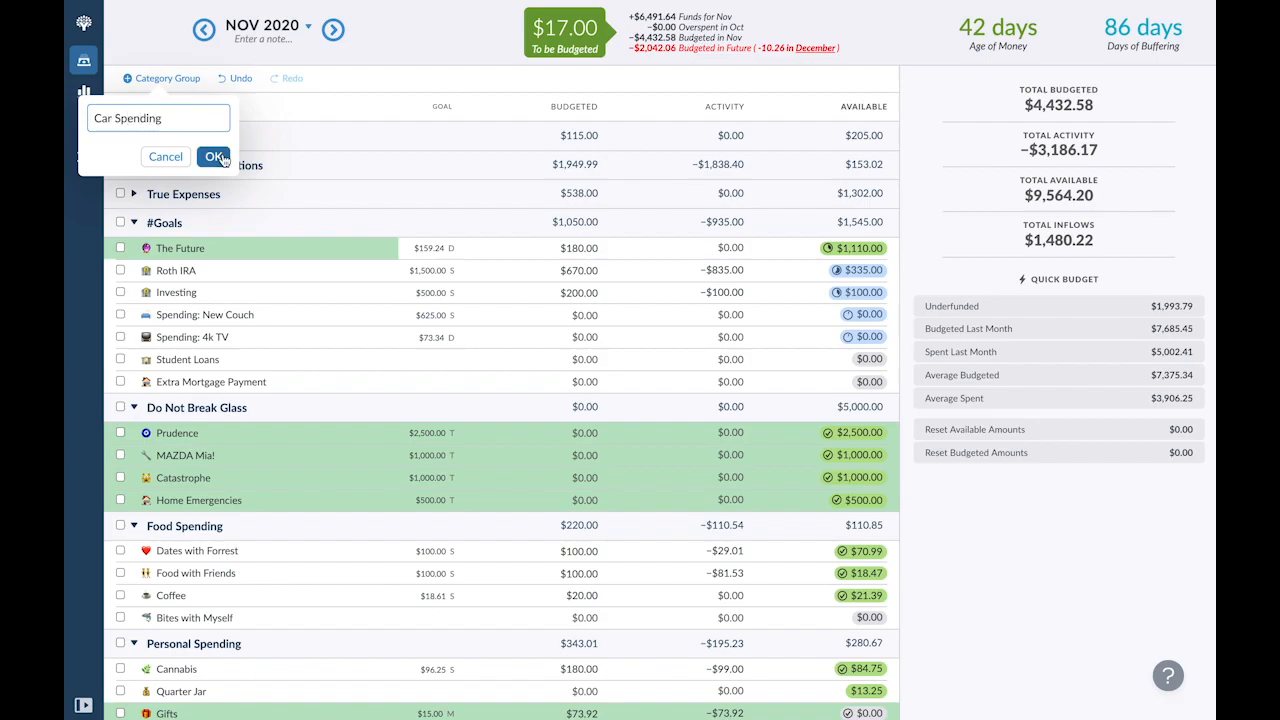
left_click(216, 157)
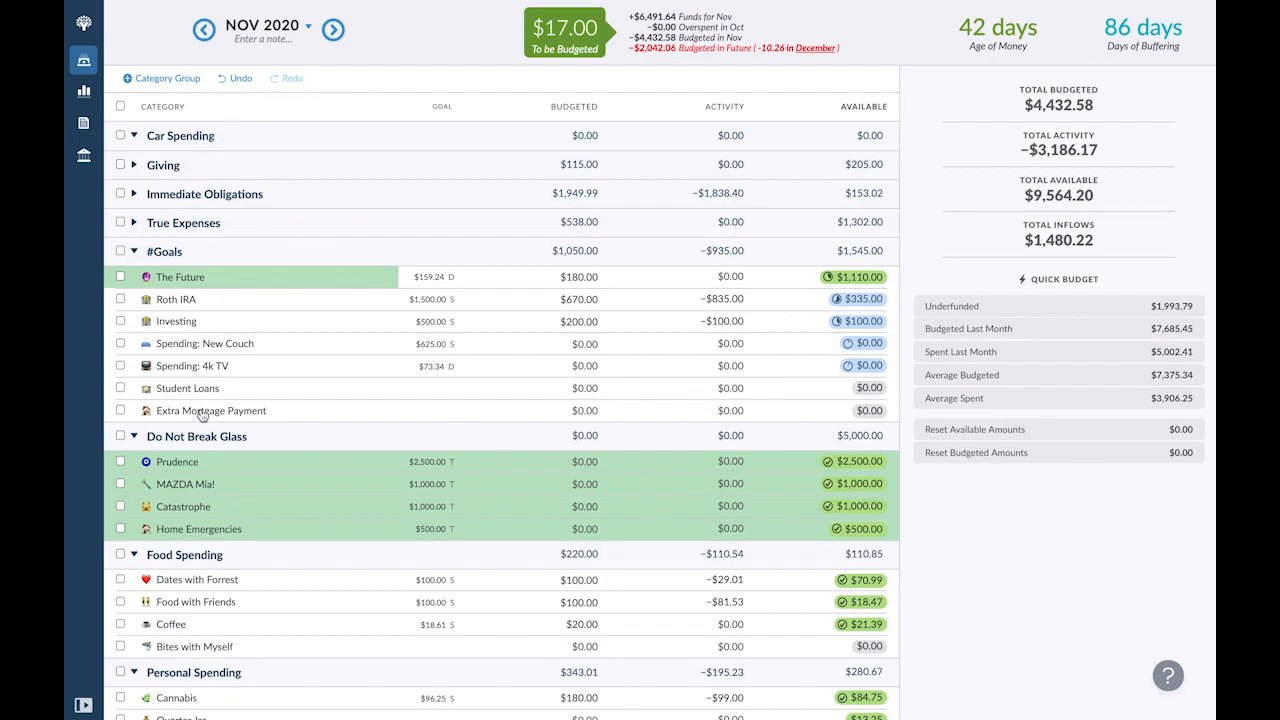
Collapse the Do Not Break Glass, Food Spending, Personal Spending and #Goals groups, and expand True Expenses
left_click(134, 437)
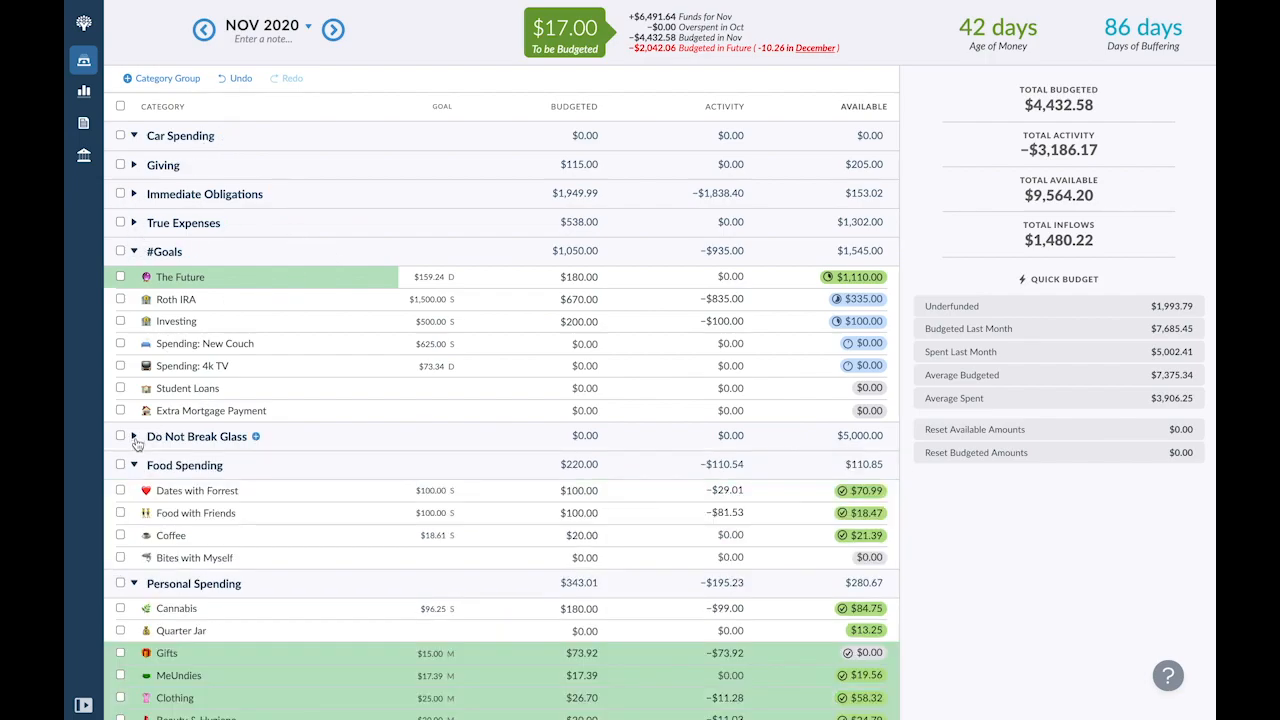
left_click(134, 466)
left_click(134, 494)
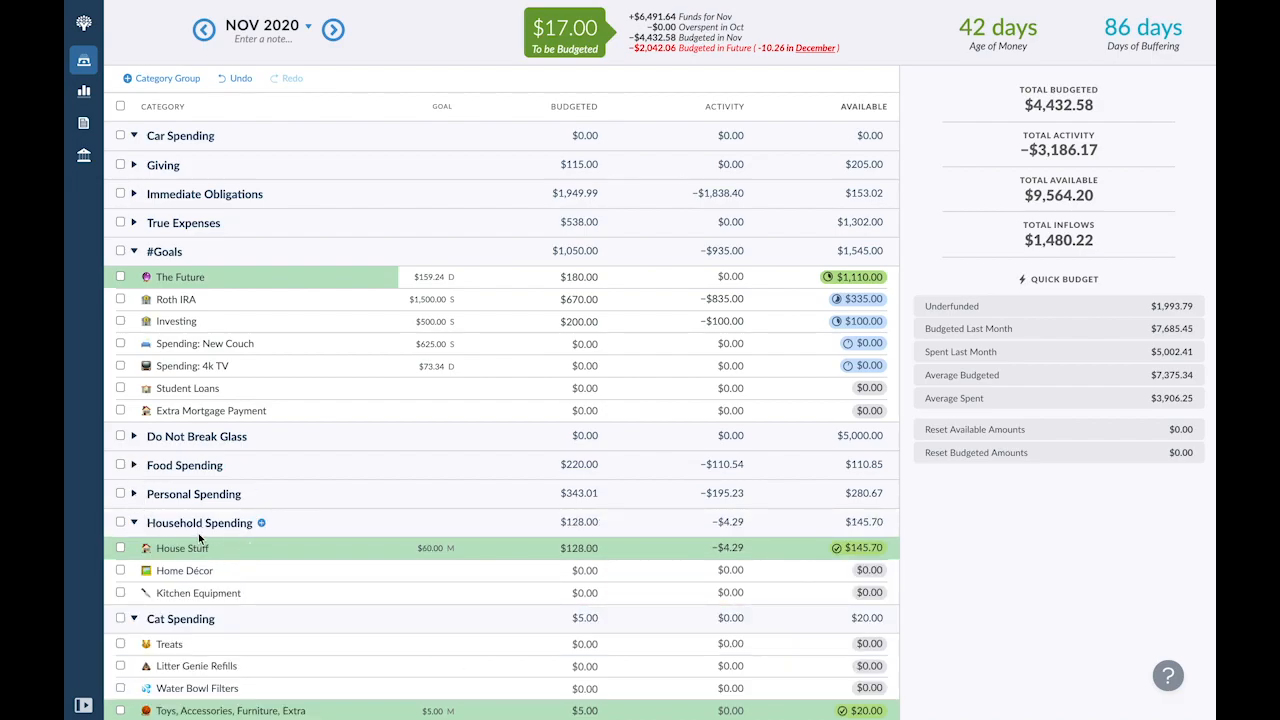
left_click(134, 222)
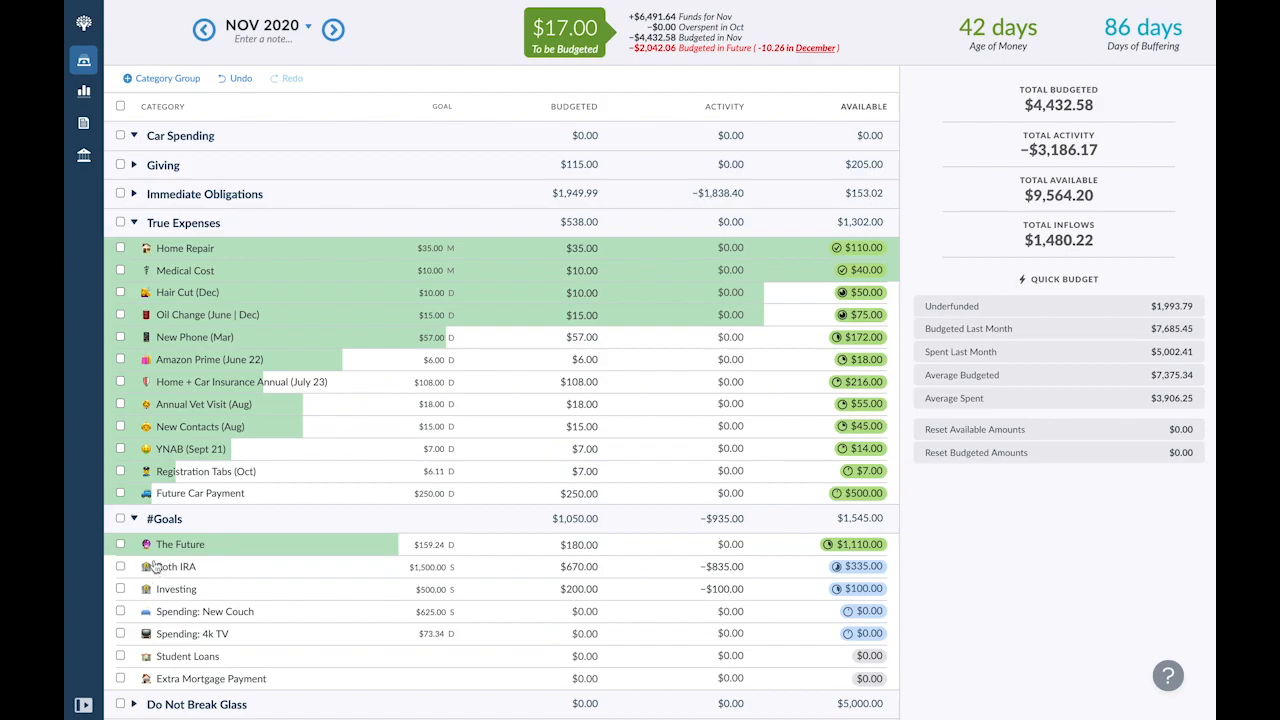
left_click(134, 518)
left_click(134, 518)
left_click(134, 518)
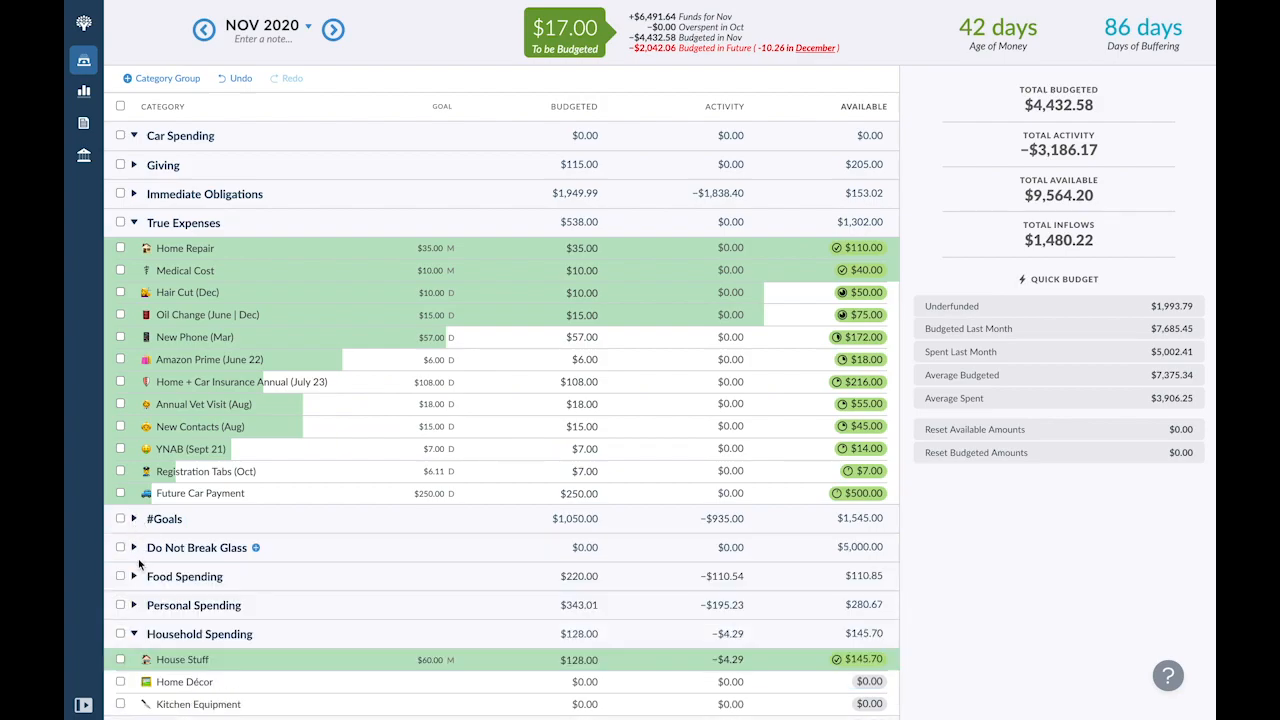
Expand the Do Not Break Glass group and review its emergency categories, including MAZDA Mia! and Home Emergencies
left_click(134, 547)
scroll(359, 378, "down", 3)
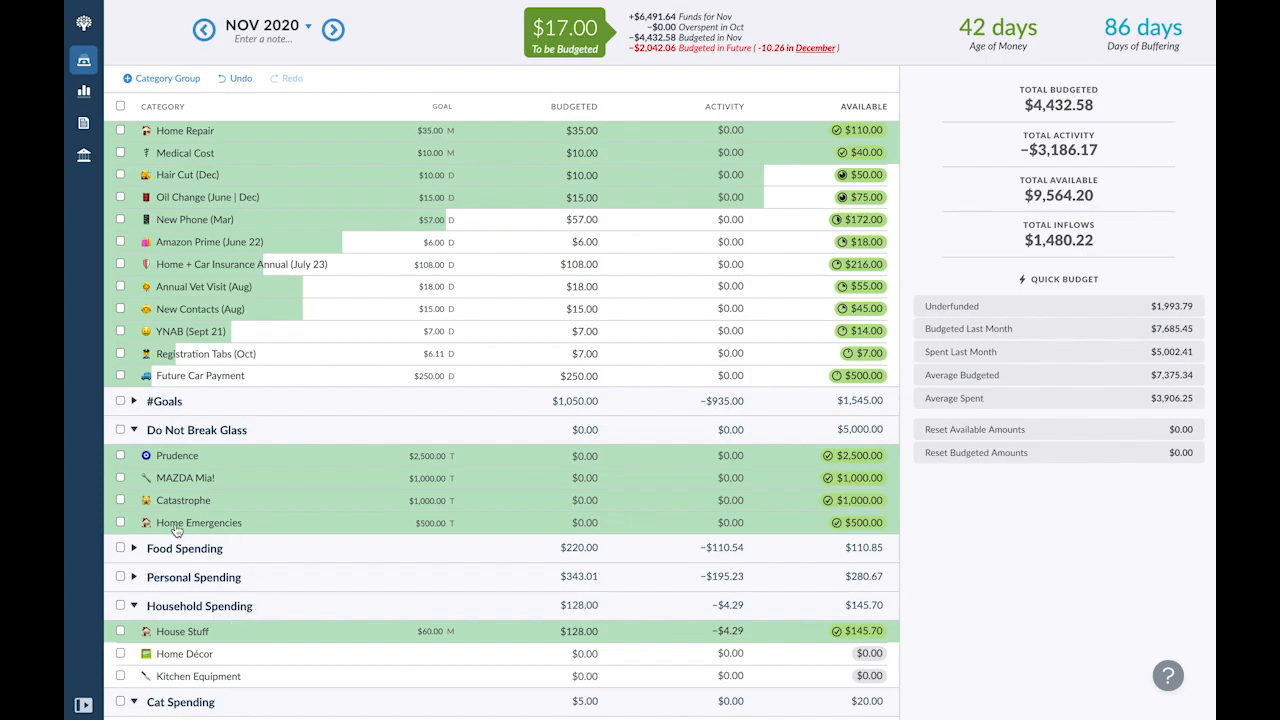
left_click_drag(188, 530, 192, 532)
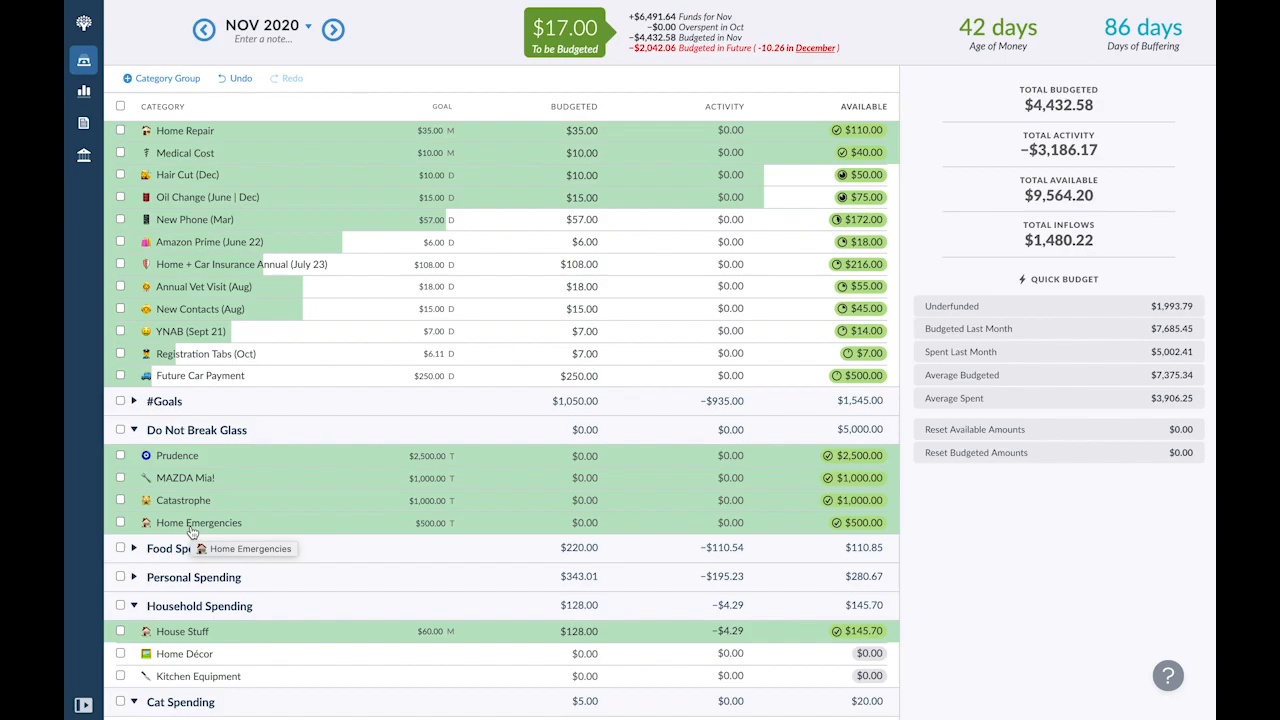
scroll(192, 532, "up", 1)
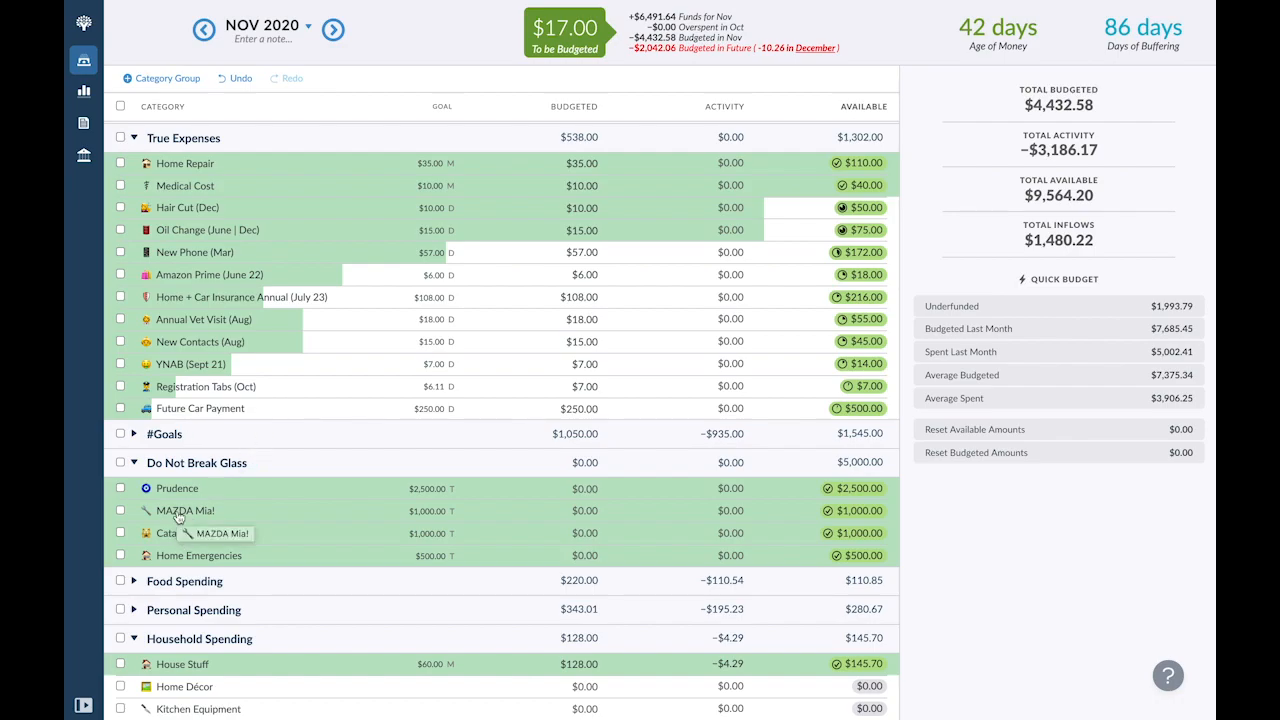
scroll(178, 516, "up", 2)
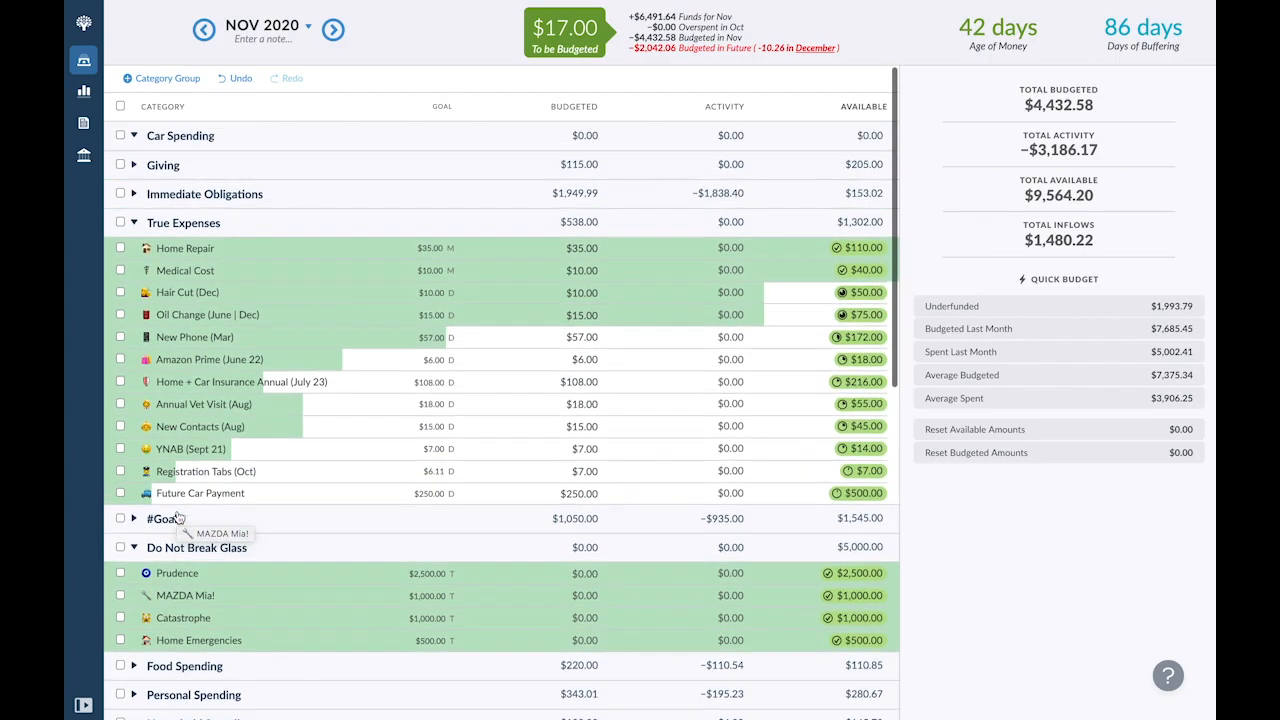
Add a category named "Accessories" to the Car Spending group
left_click(223, 137)
type("A")
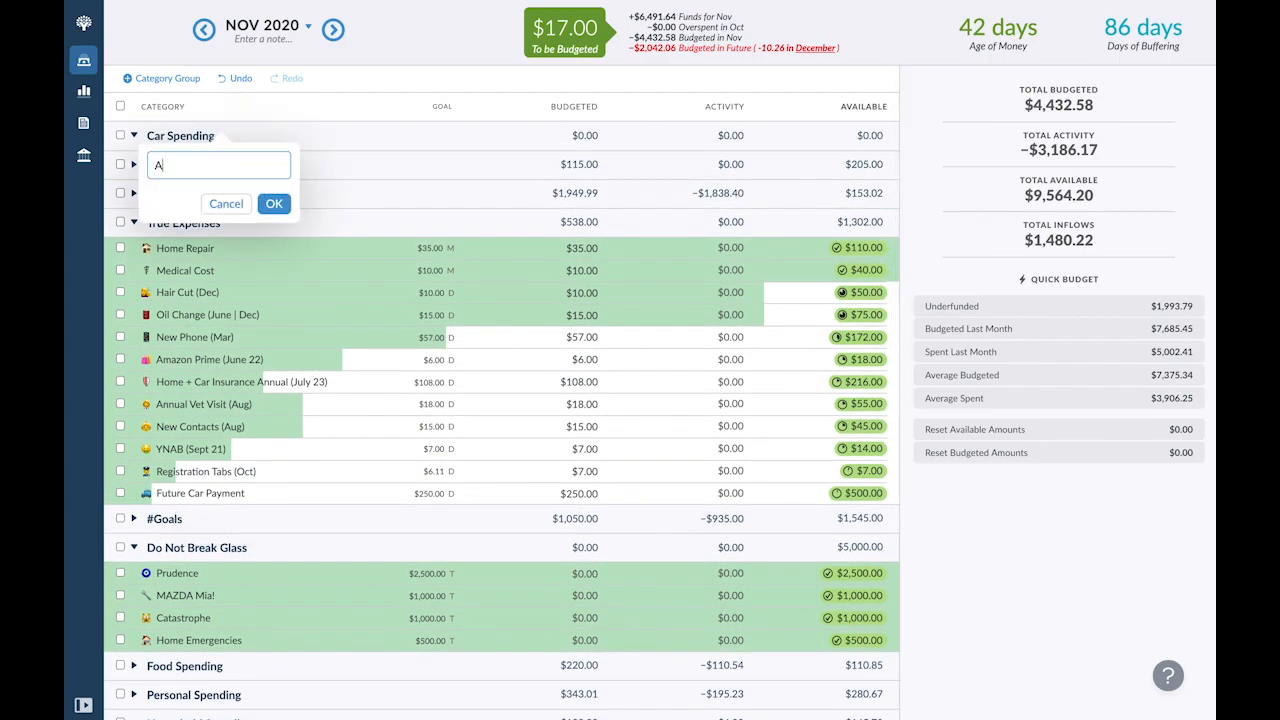
type("ccessories")
key("Return")
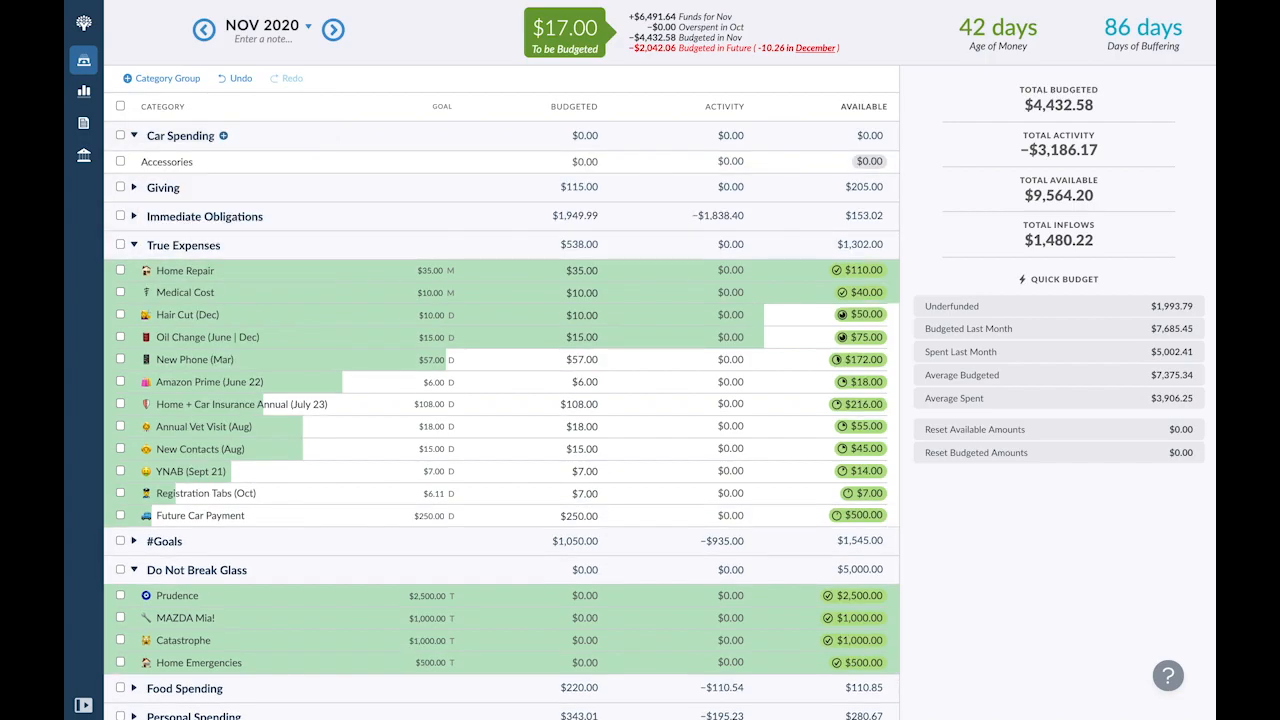
Add a second category named "Auto Shop" to the Car Spending group and leave it deselected
left_click(221, 137)
type("Maintence")
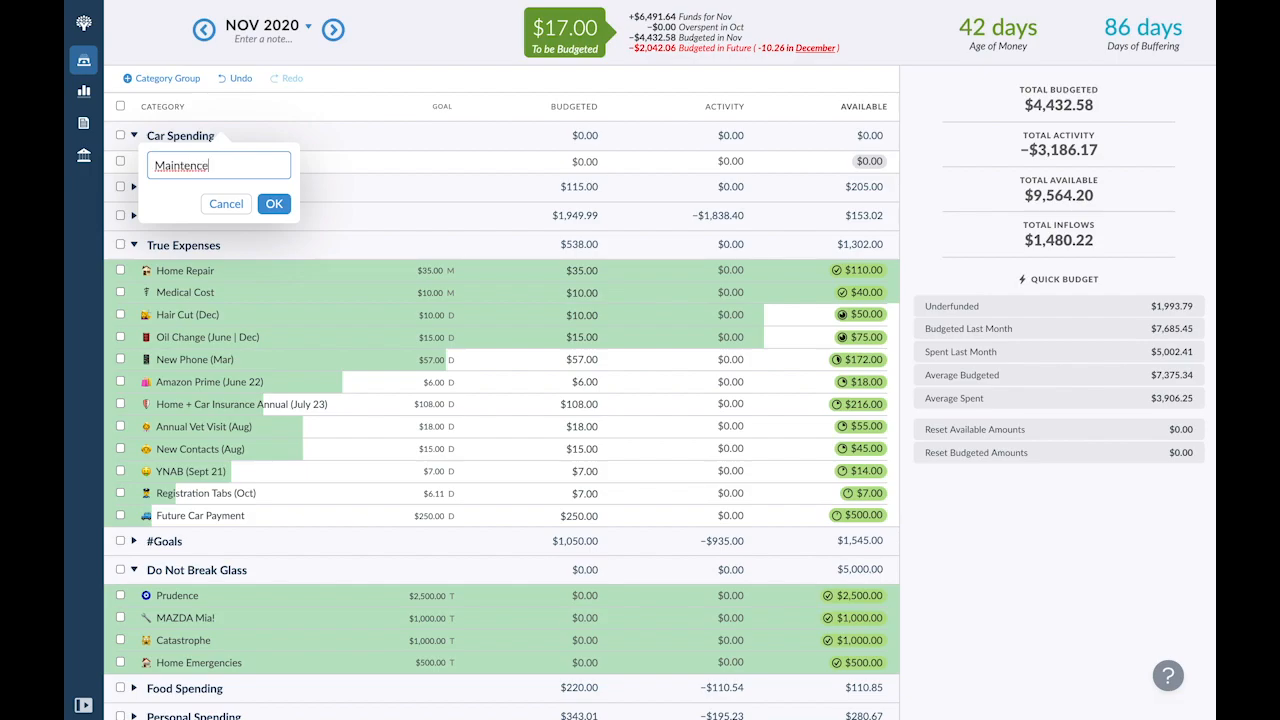
key("ctrl+a")
type("Auto Shop")
left_click(274, 203)
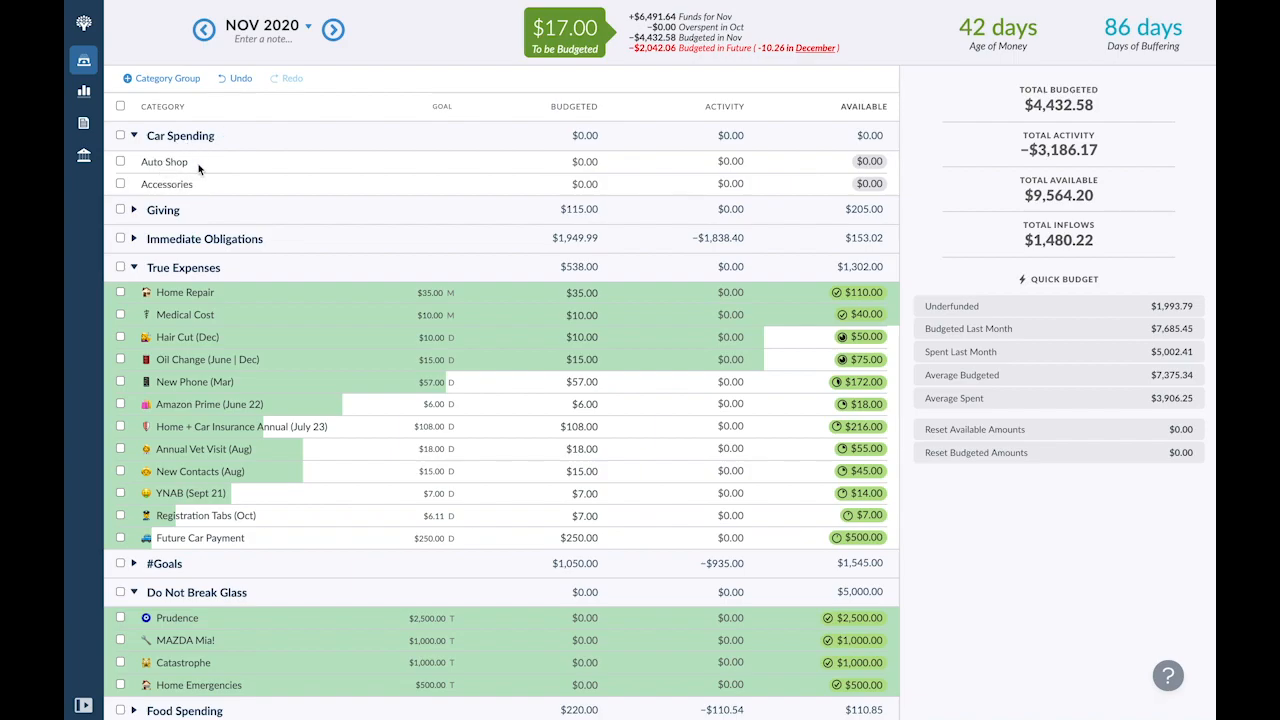
left_click(186, 166)
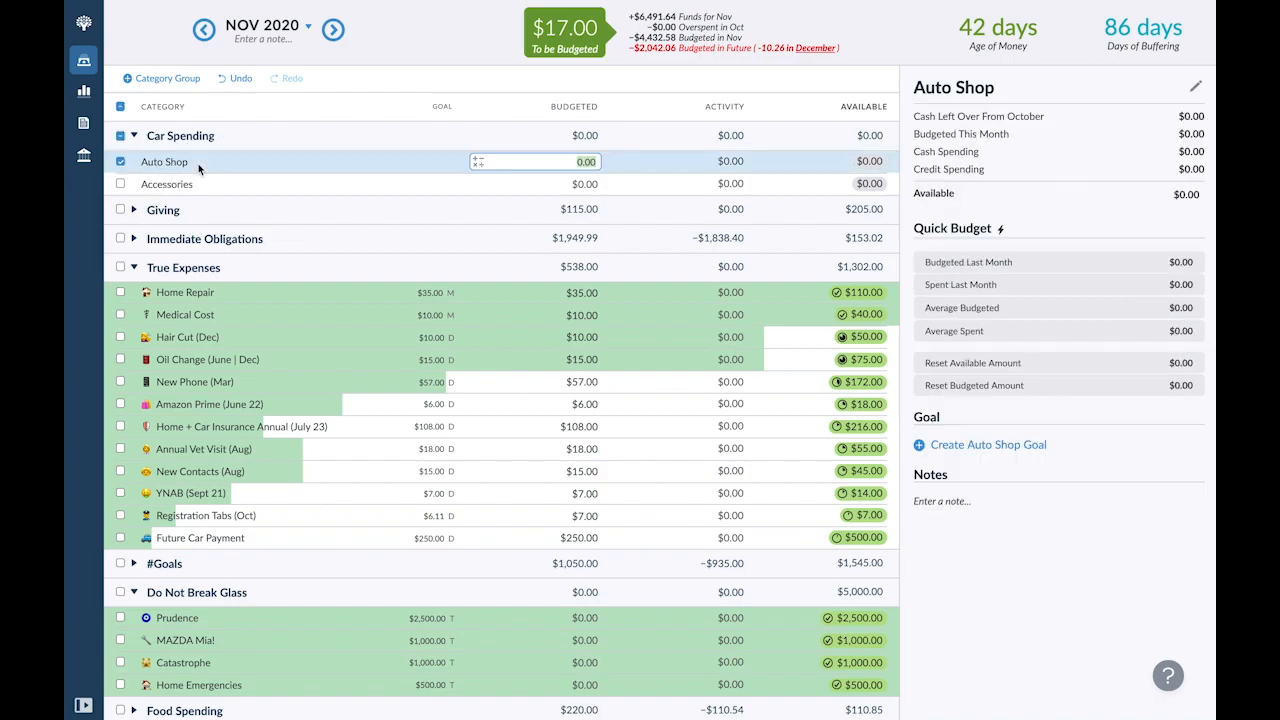
left_click(120, 162)
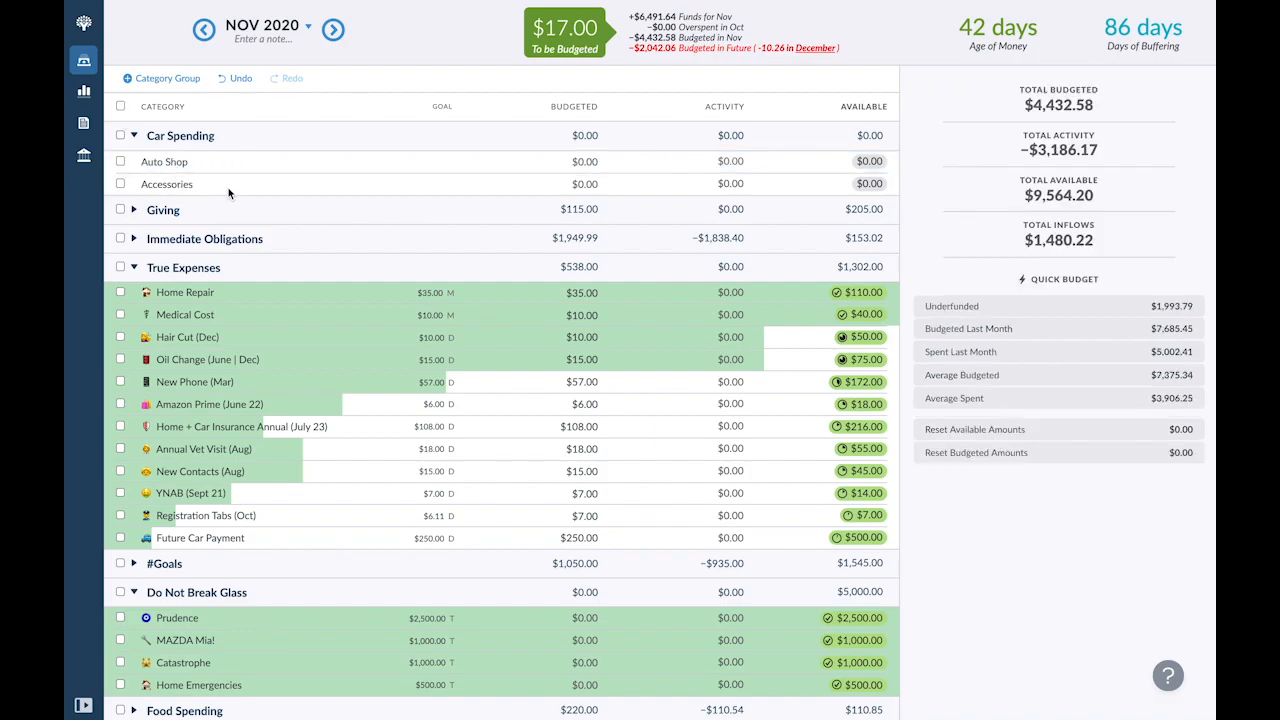
Budget $17 to the Accessories category in Car Spending and collapse the True Expenses group
left_click(548, 184)
type("17")
key("Return")
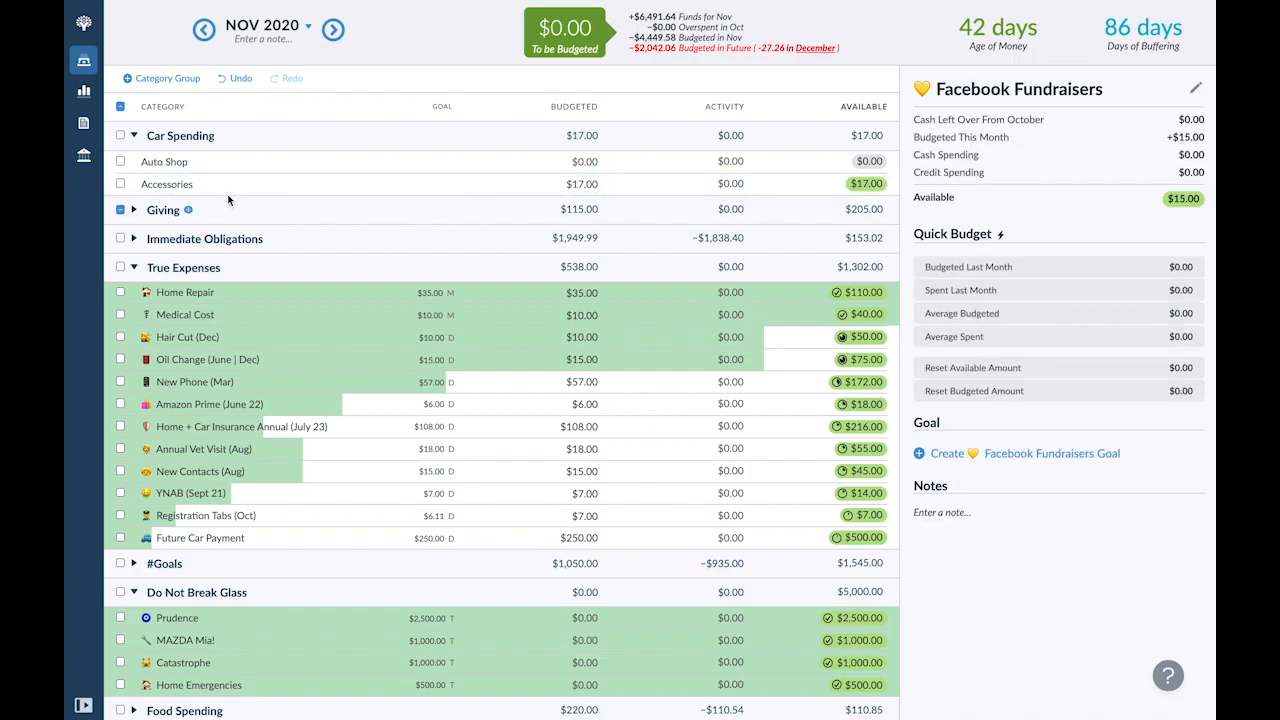
key("Escape")
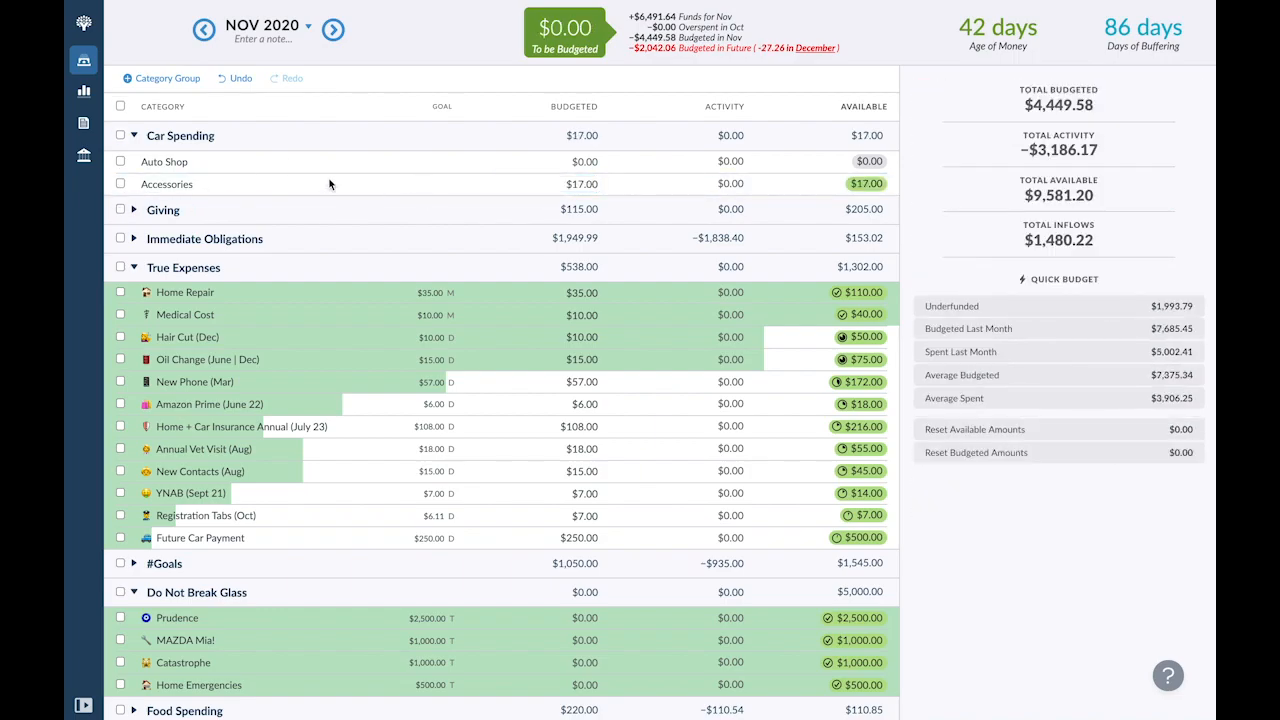
left_click(135, 268)
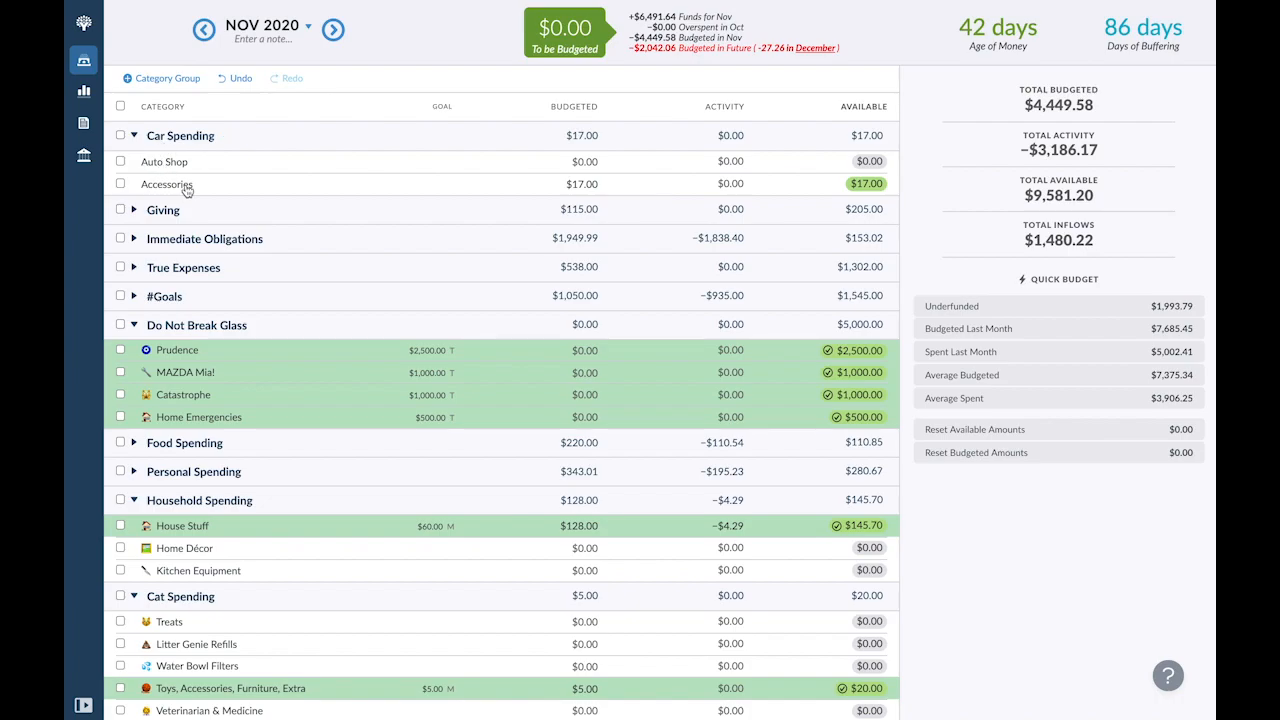
Switch to Emojipedia and search for "repair"
key("ctrl+Tab")
left_click(370, 31)
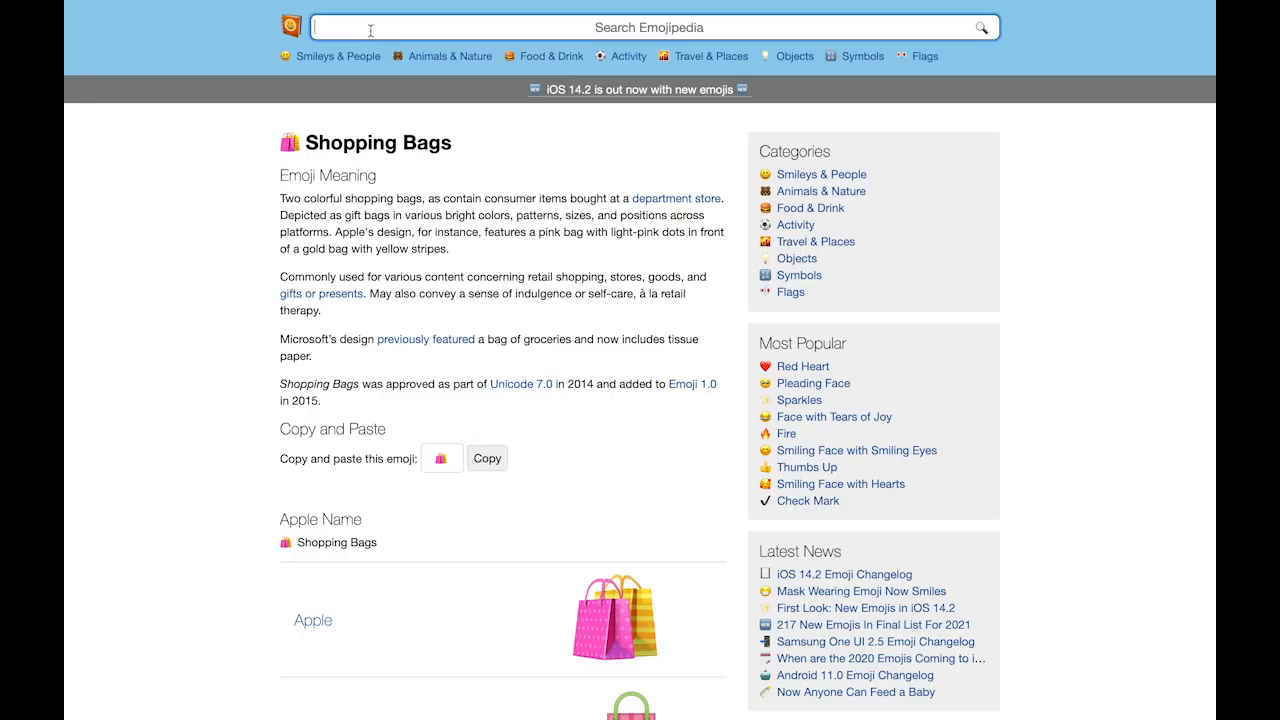
type("repair")
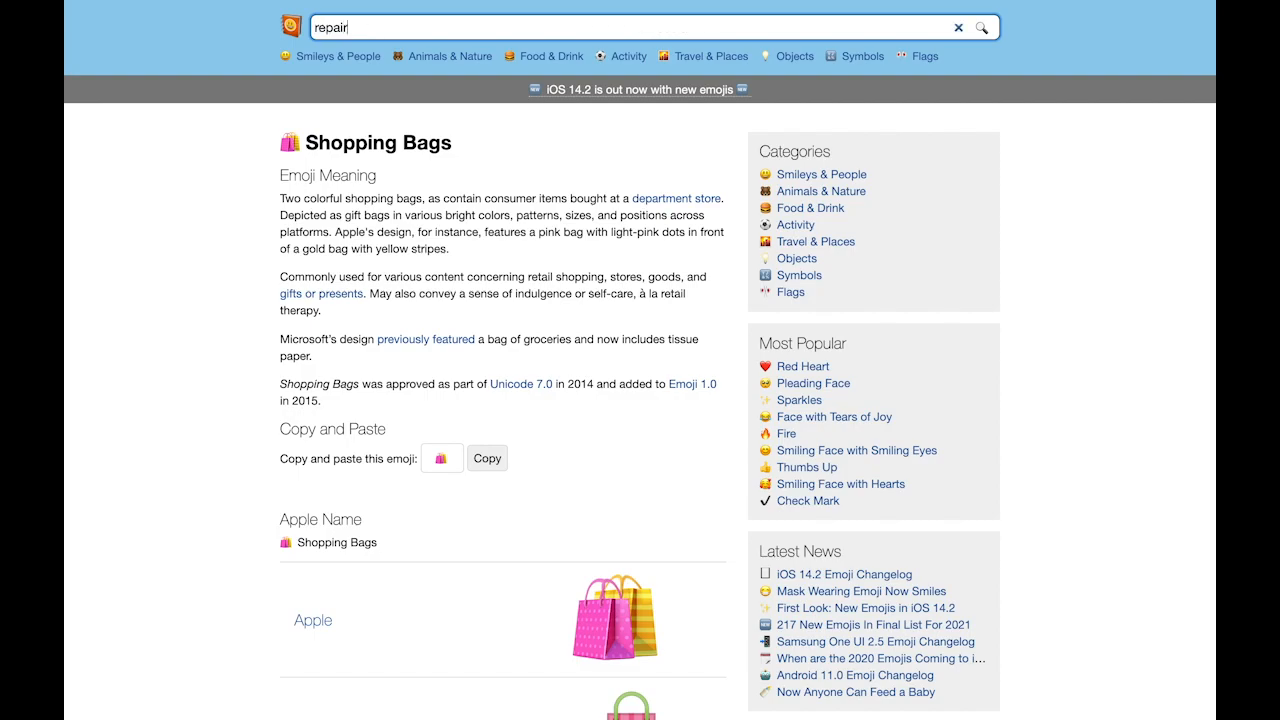
key("Return")
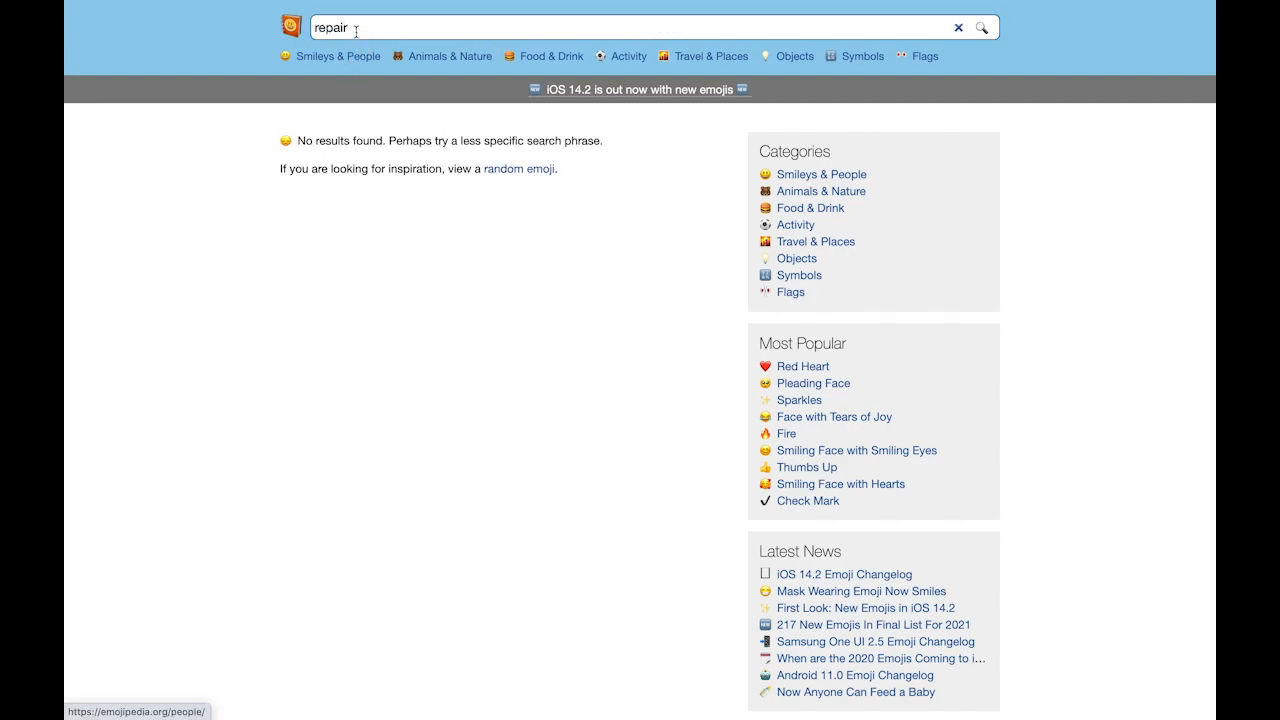
Search Emojipedia for "wrench", copy the Wrench emoji and return to the YNAB budget
double_click(355, 31)
type("wrench")
key("Return")
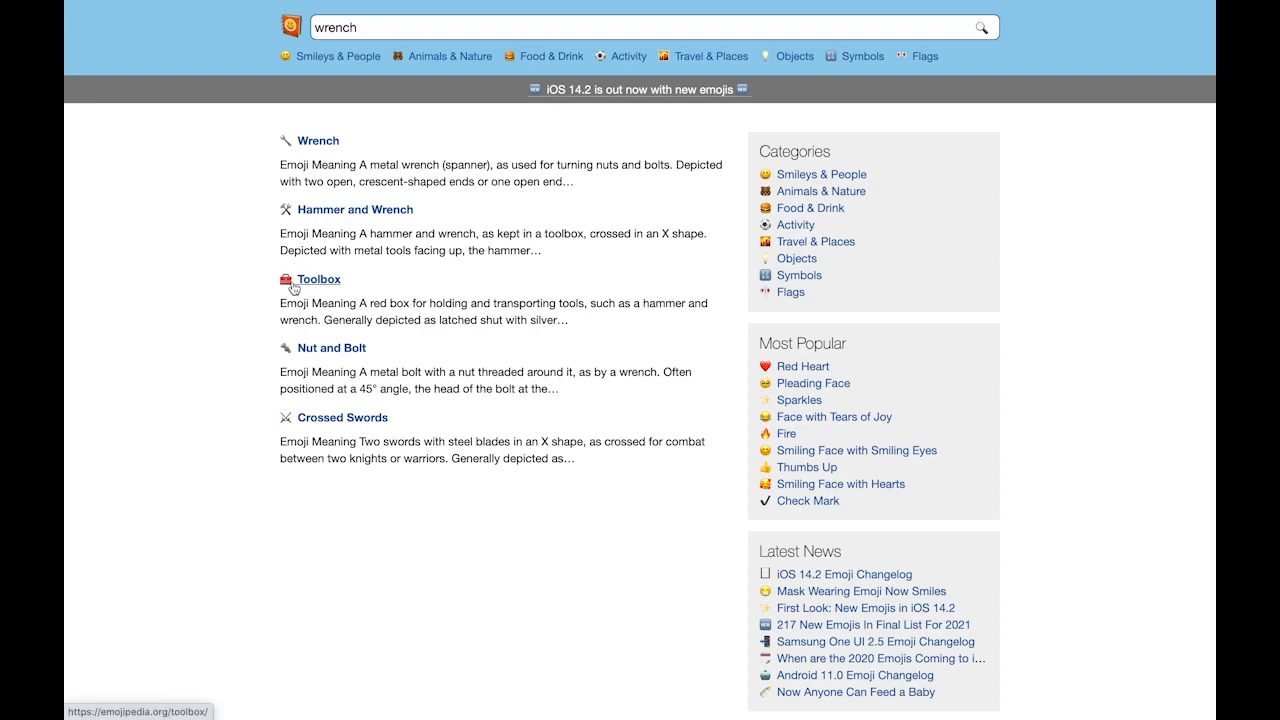
left_click(302, 141)
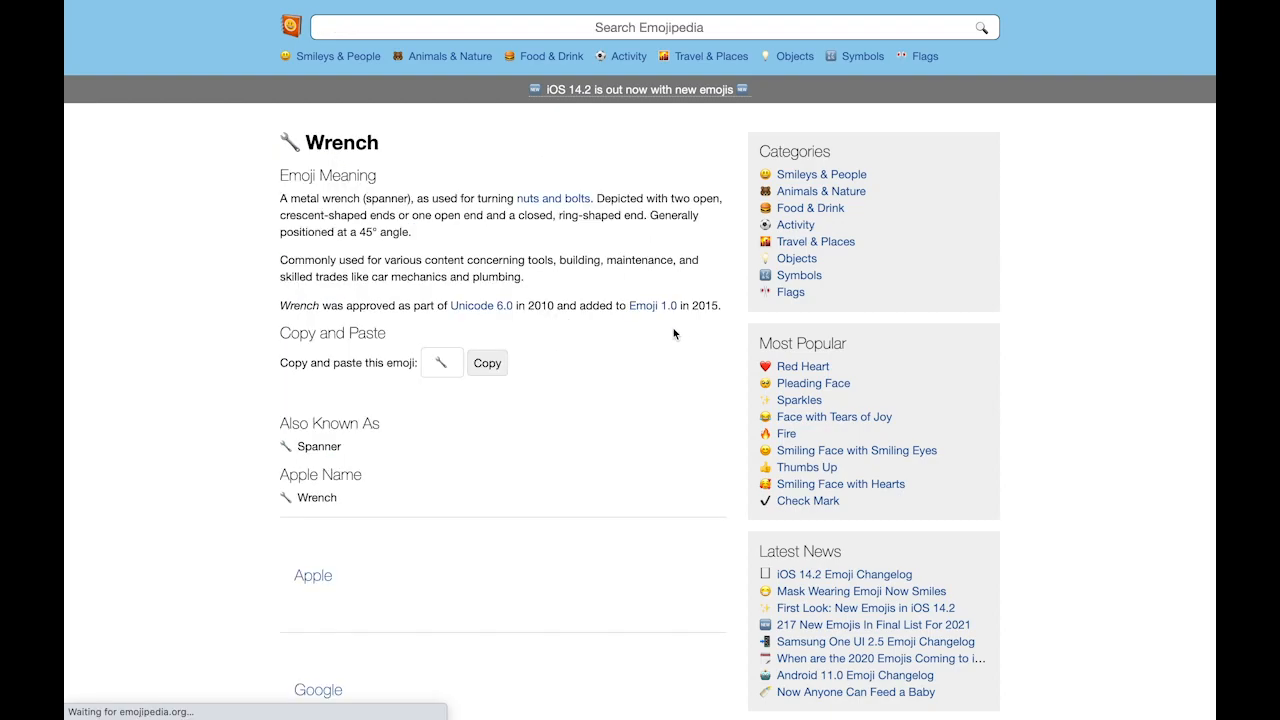
left_click(487, 363)
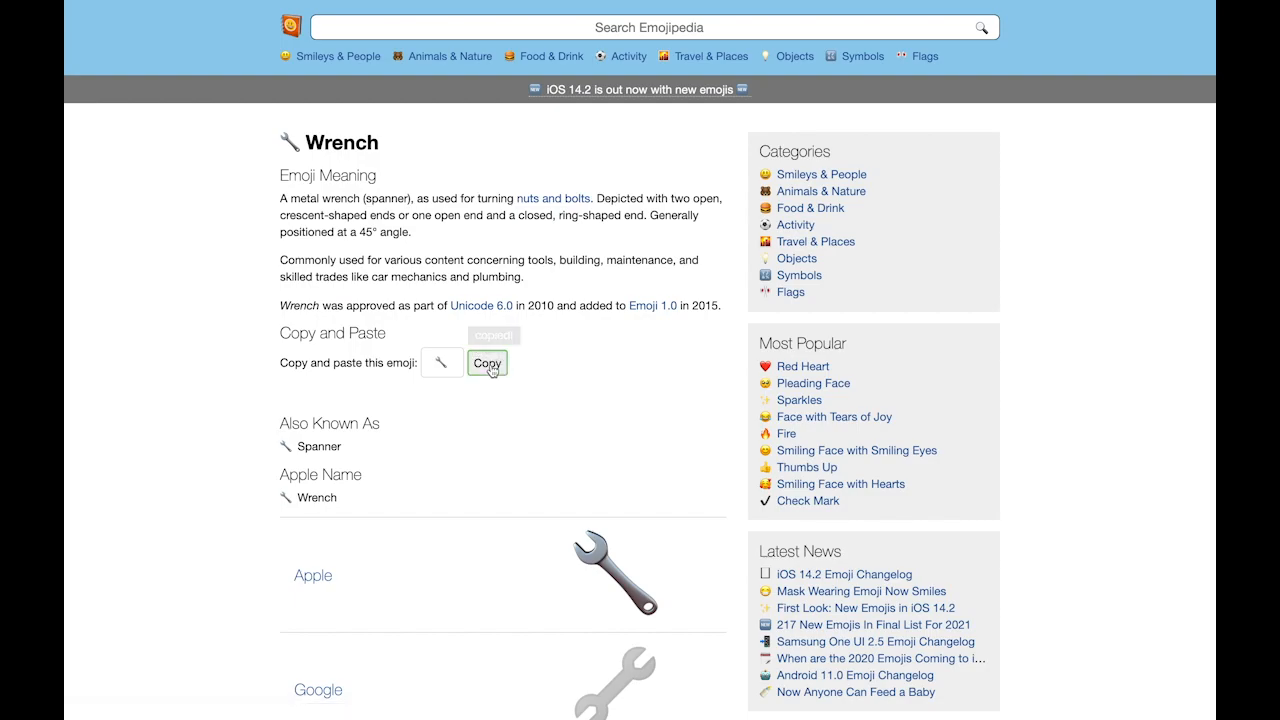
key("ctrl+Tab")
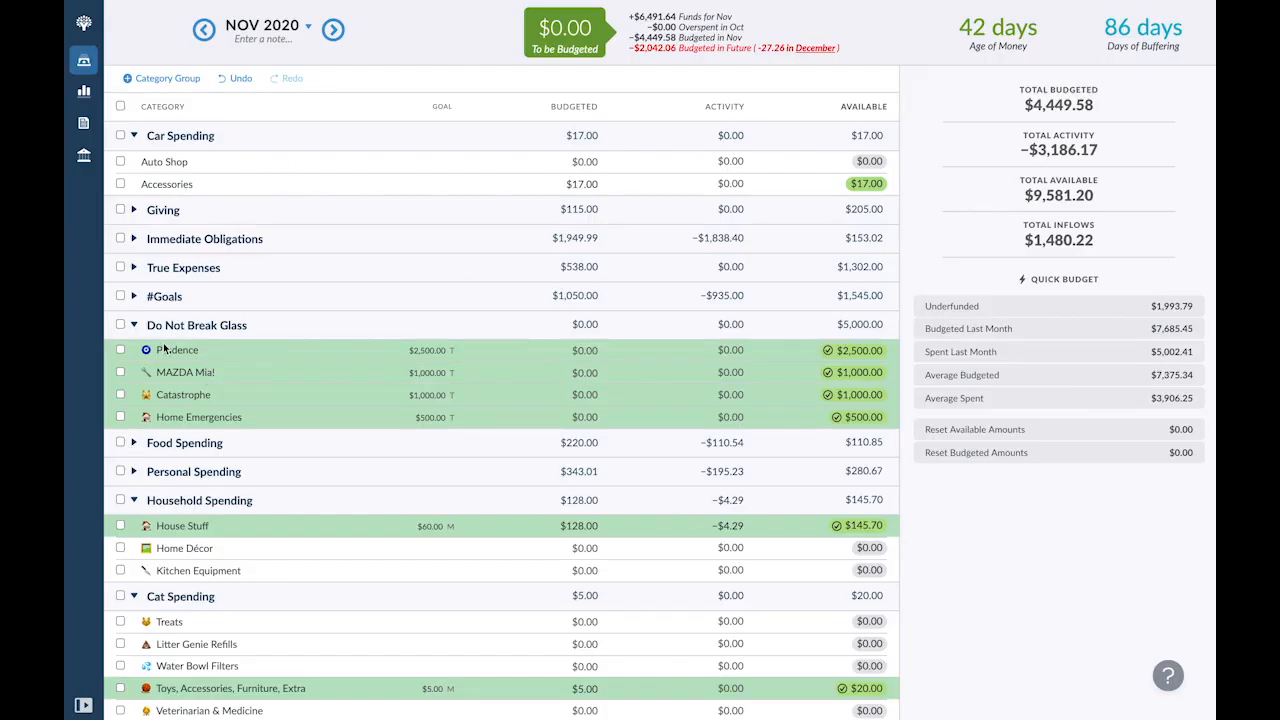
Put the copied wrench emoji in front of the Auto Shop category name in Car Spending
left_click(160, 168)
left_click(165, 163)
key("Home")
key("ctrl+v")
left_click(346, 246)
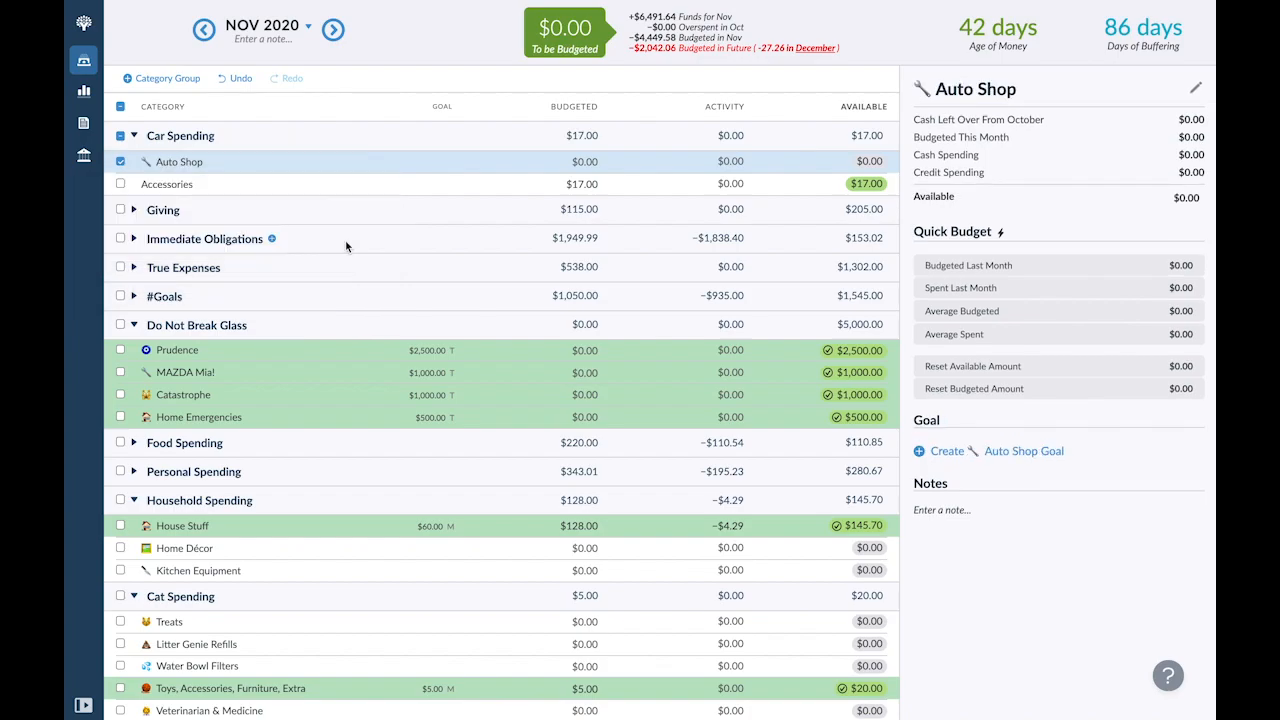
Switch to Emojipedia and search for "car stuff", shortening the search phrase to "car"
key("super+Tab")
left_click(373, 33)
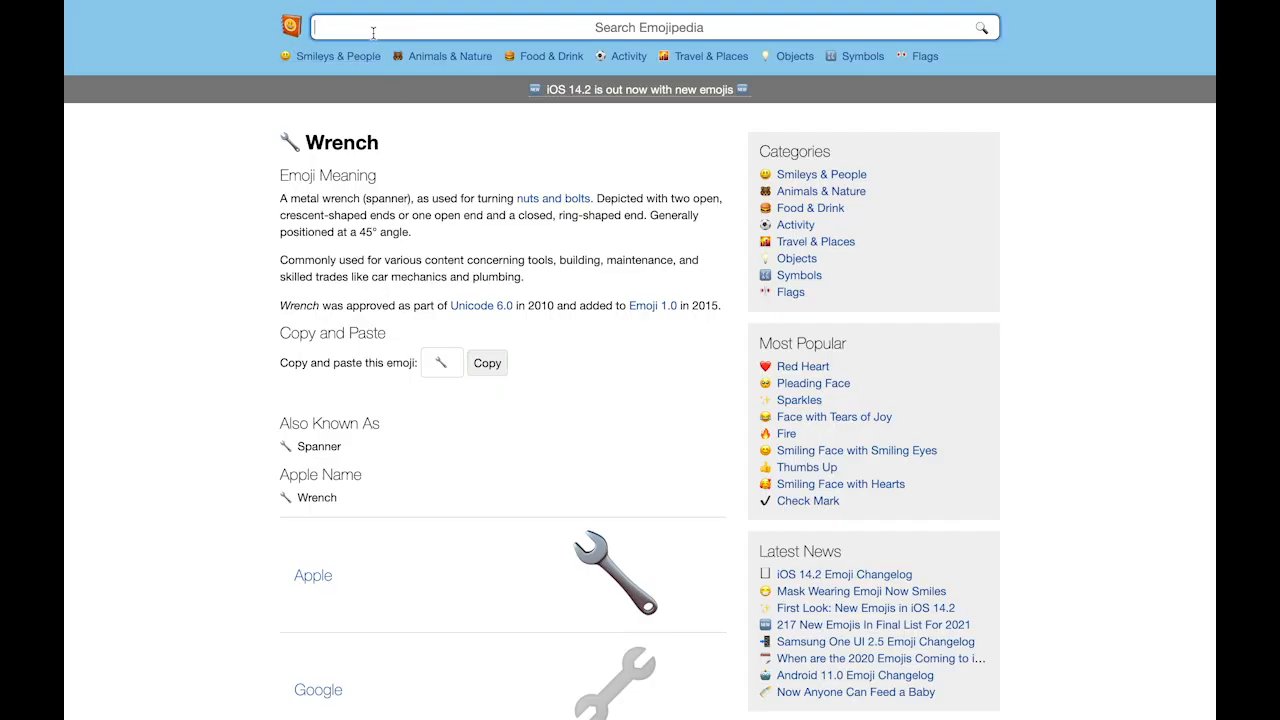
type("car stuff")
key("Return")
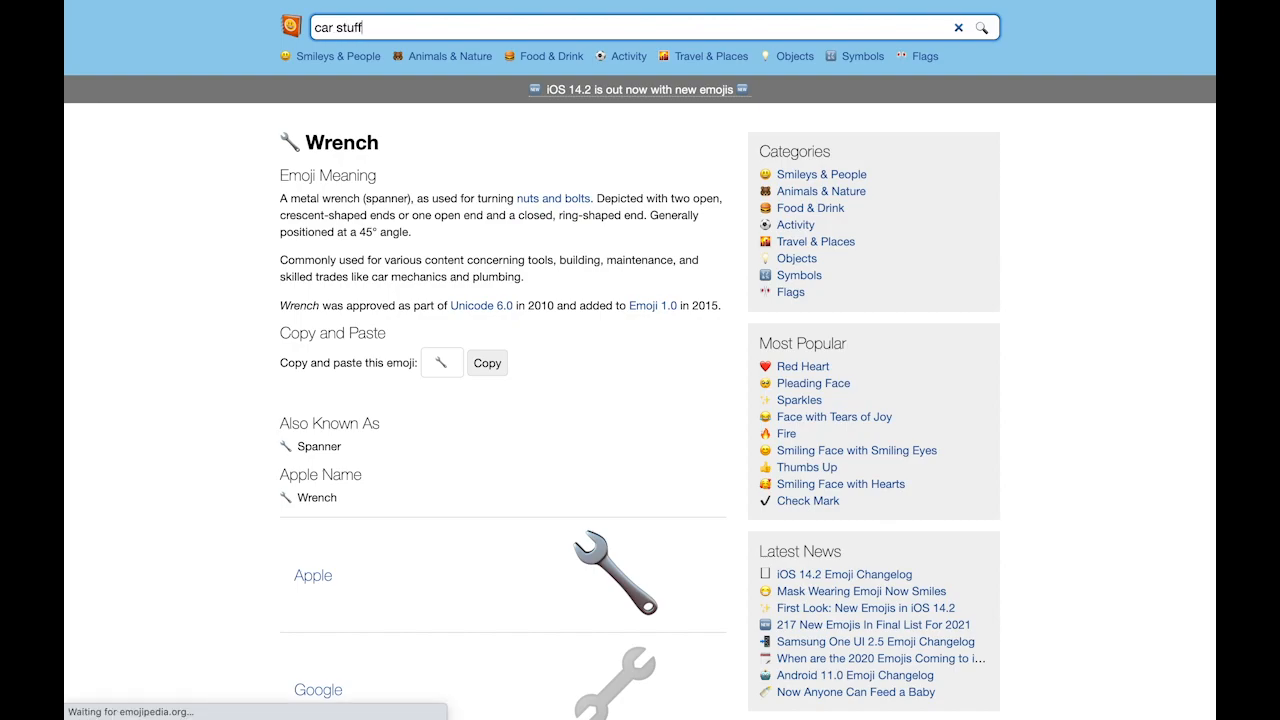
left_click_drag(337, 28, 482, 28)
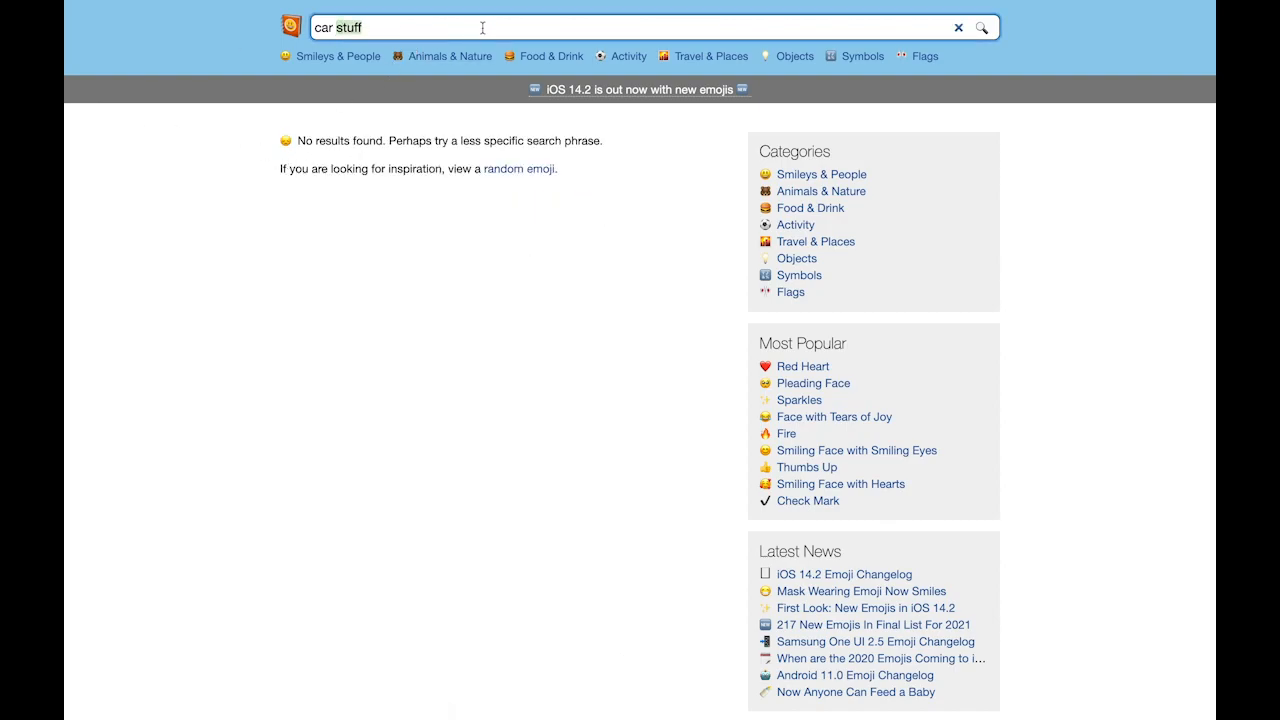
key("BackSpace")
key("Return")
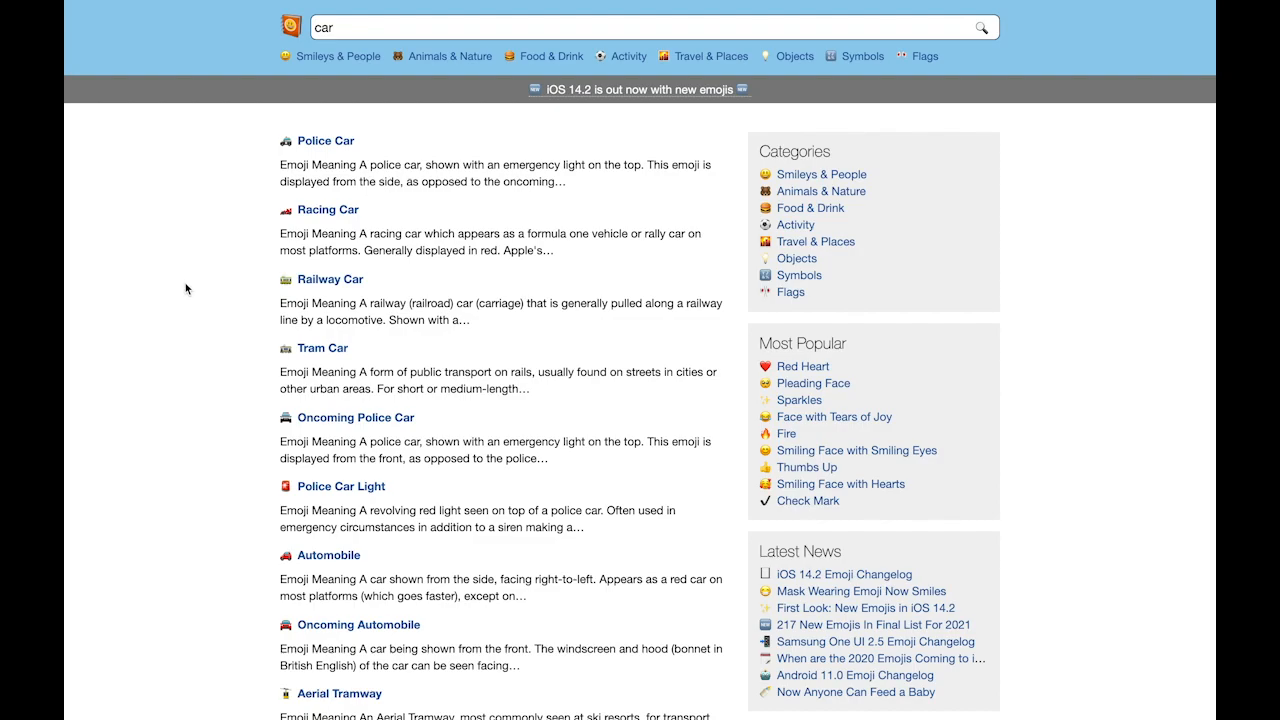
Copy the Police Car Light emoji from the car results and return to the YNAB budget
scroll(202, 393, "down", 3)
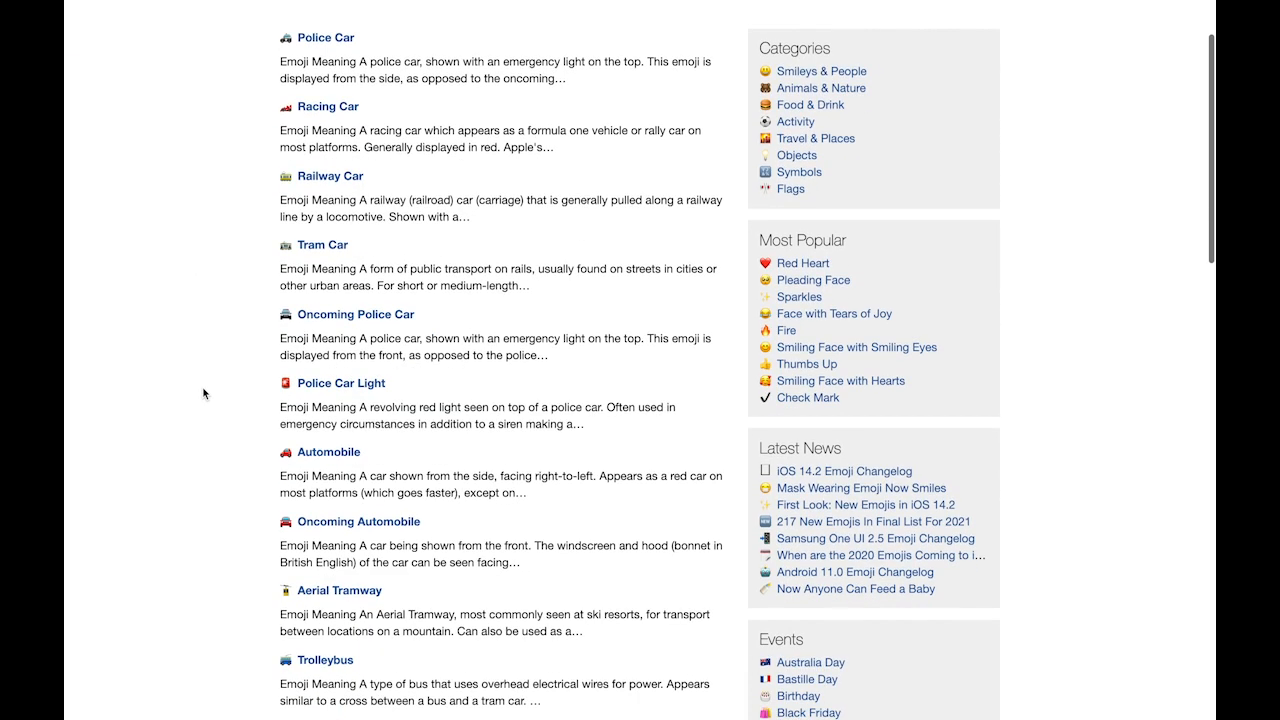
scroll(203, 393, "down", 6)
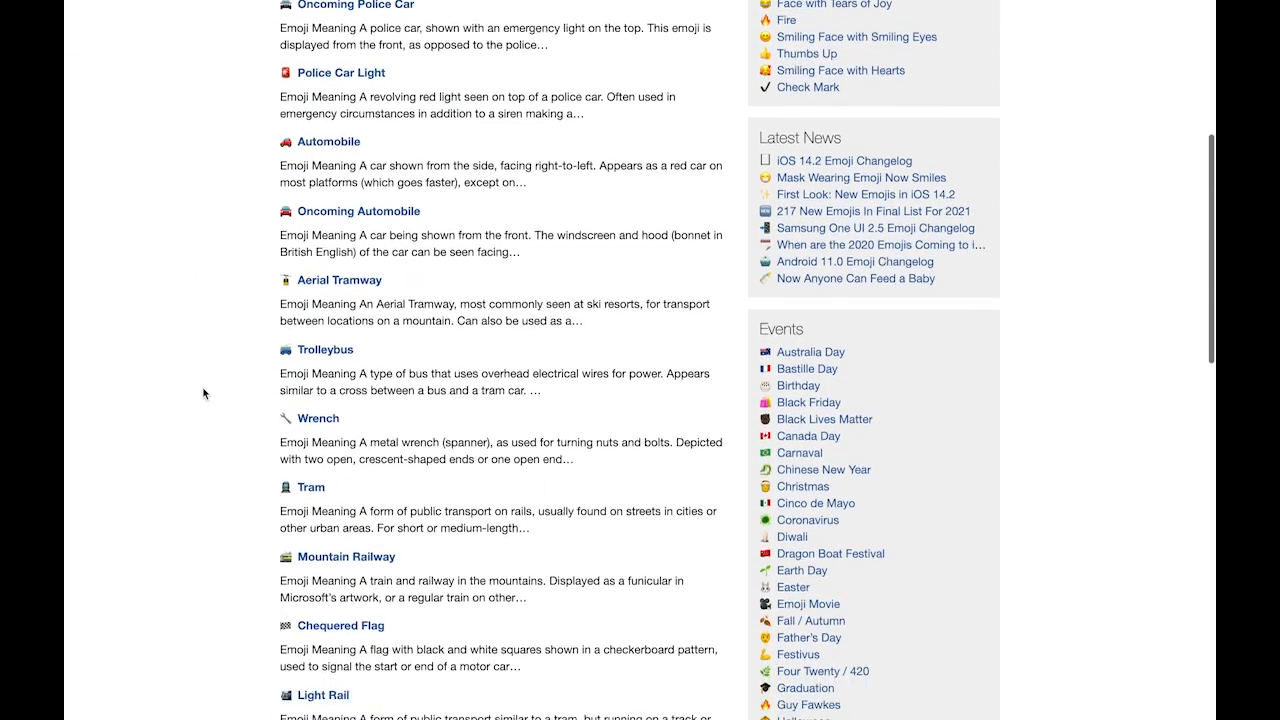
scroll(203, 393, "down", 6)
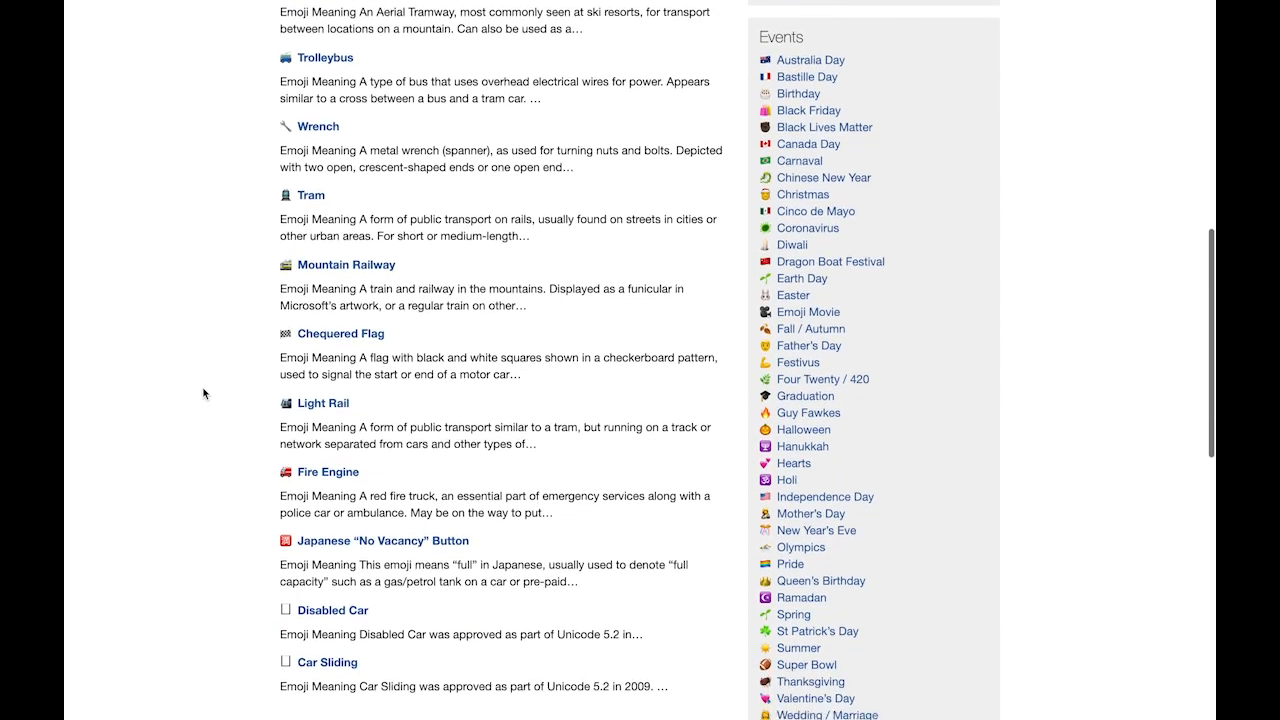
scroll(203, 393, "up", 7)
scroll(203, 393, "up", 4)
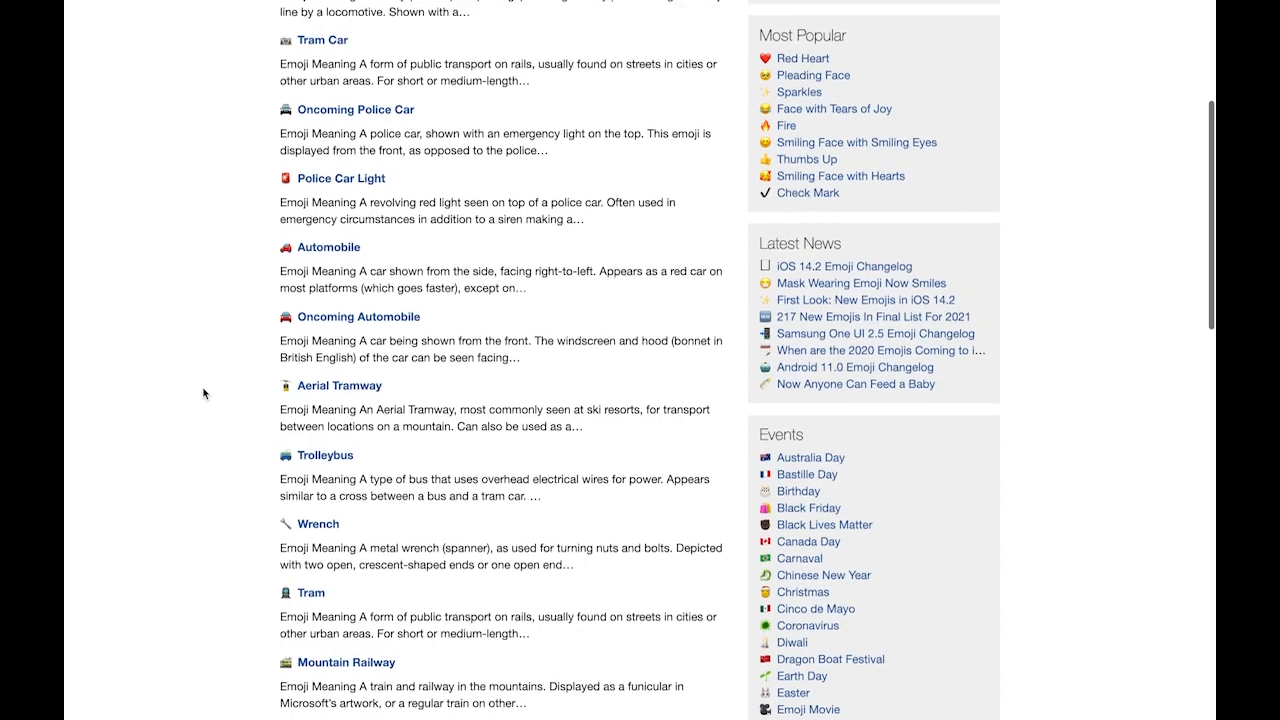
left_click(293, 262)
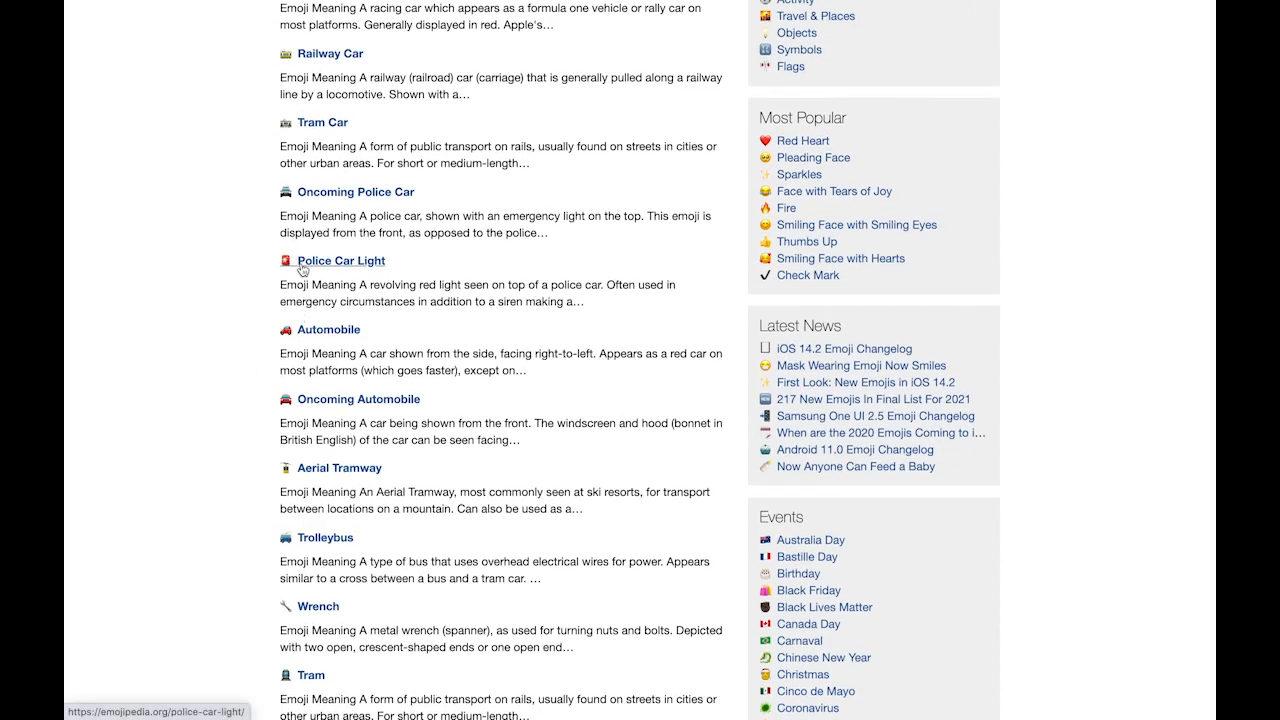
left_click(494, 330)
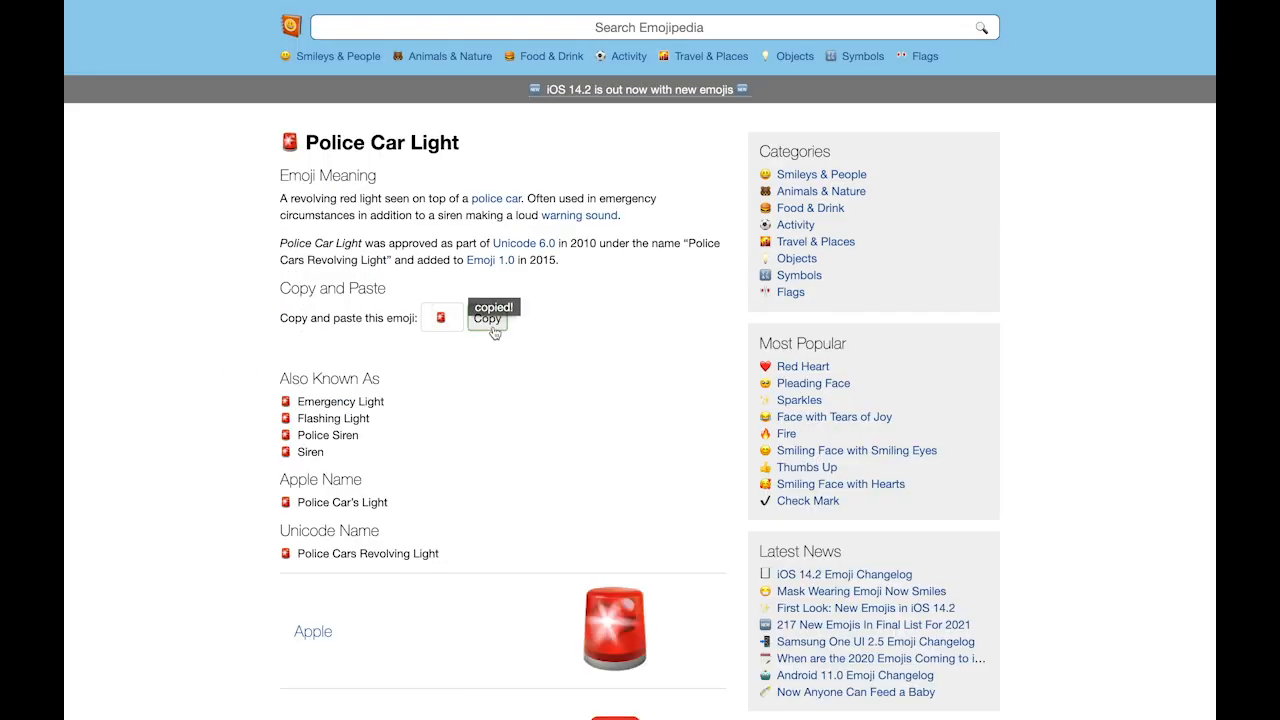
key("ctrl+Tab")
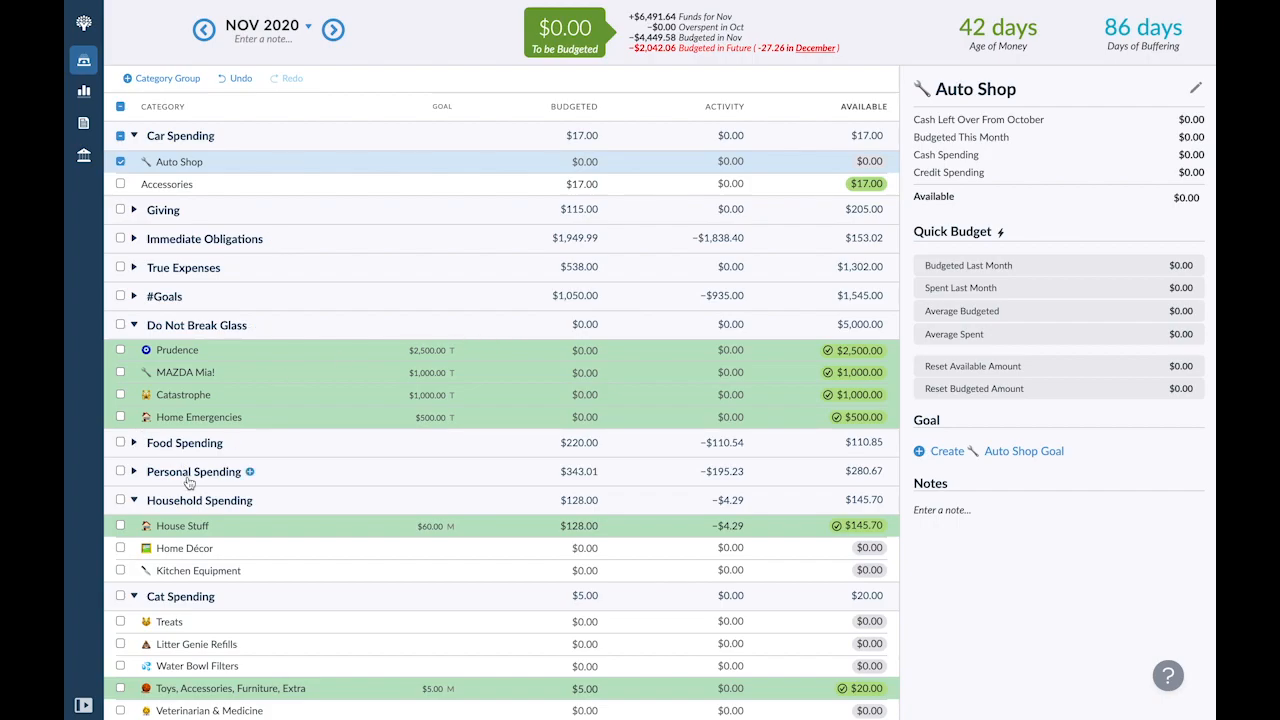
Put the copied police car light emoji in front of the Accessories category name and leave the category deselected
left_click(155, 186)
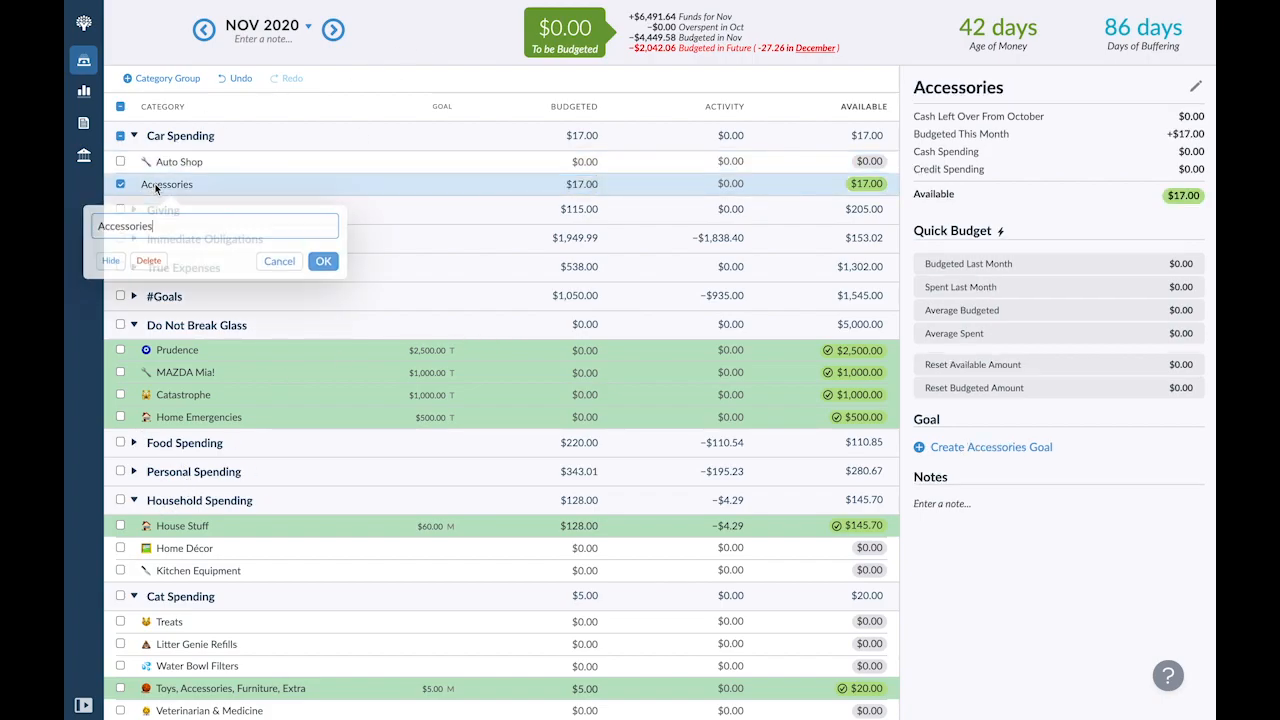
key("ctrl+v")
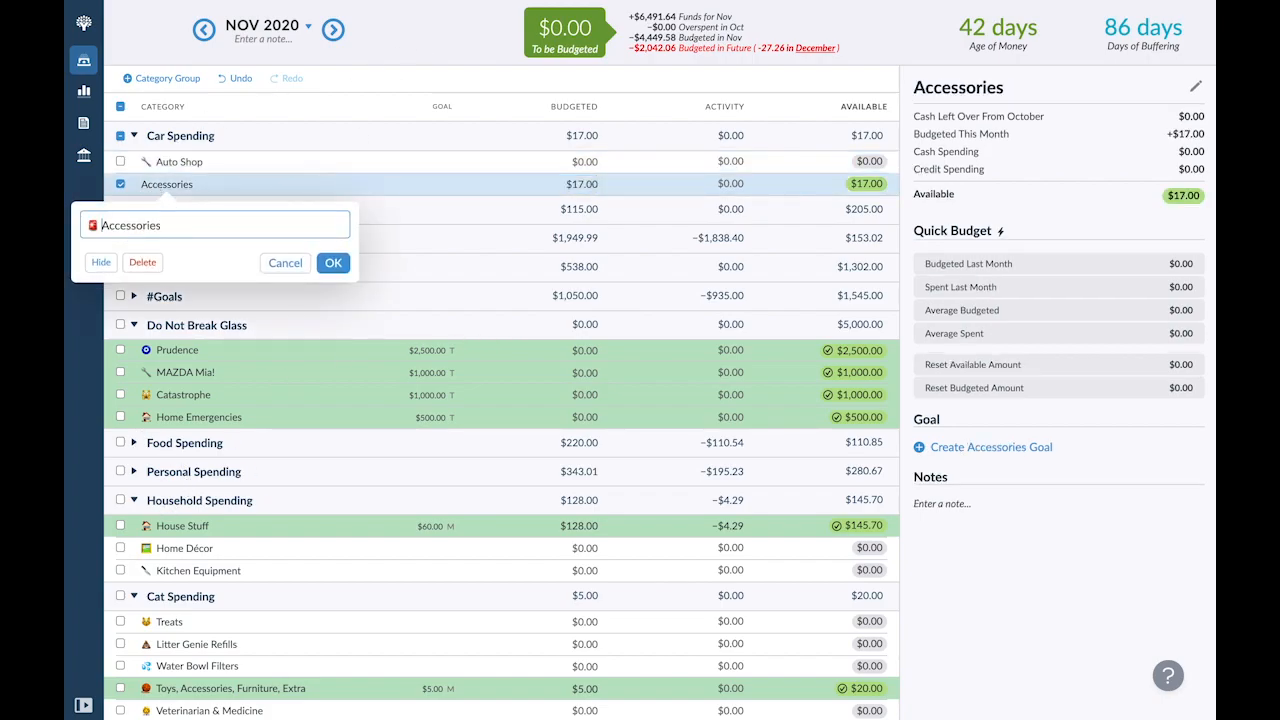
left_click(333, 262)
left_click(120, 185)
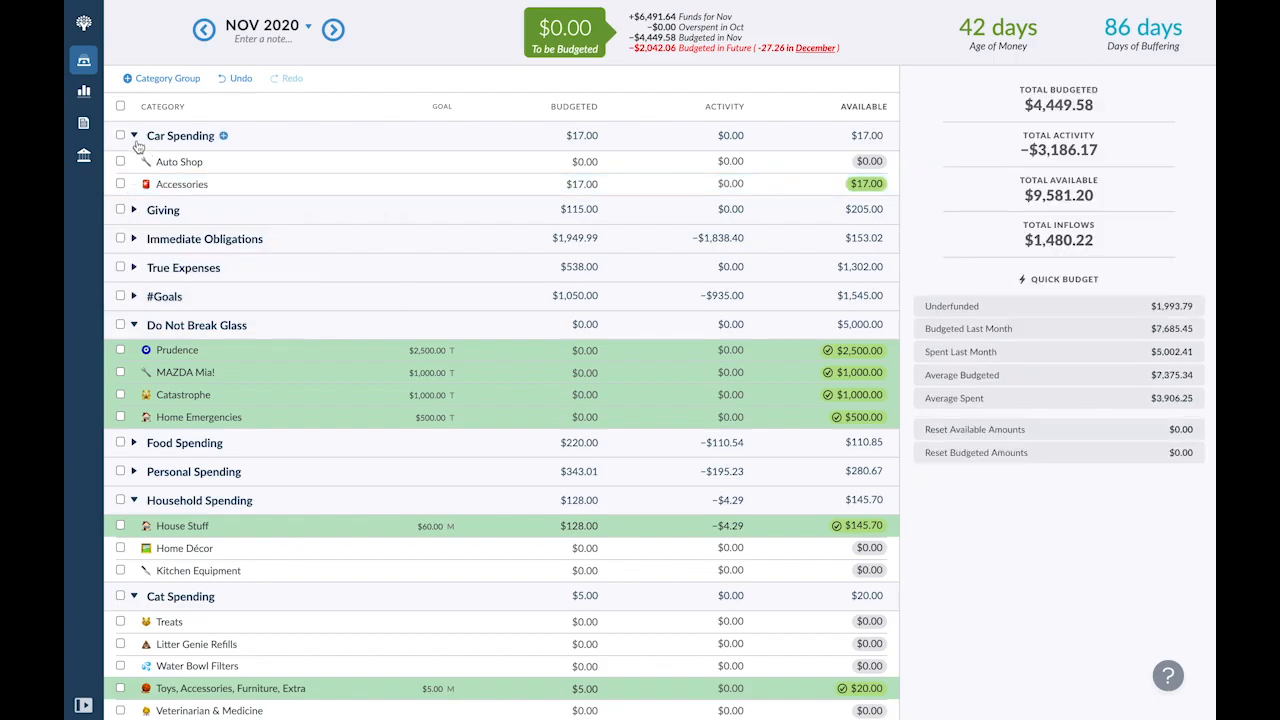
Collapse the Do Not Break Glass and Household Spending groups and move the Car Spending group between Household Spending and Cat Spending
left_click(134, 326)
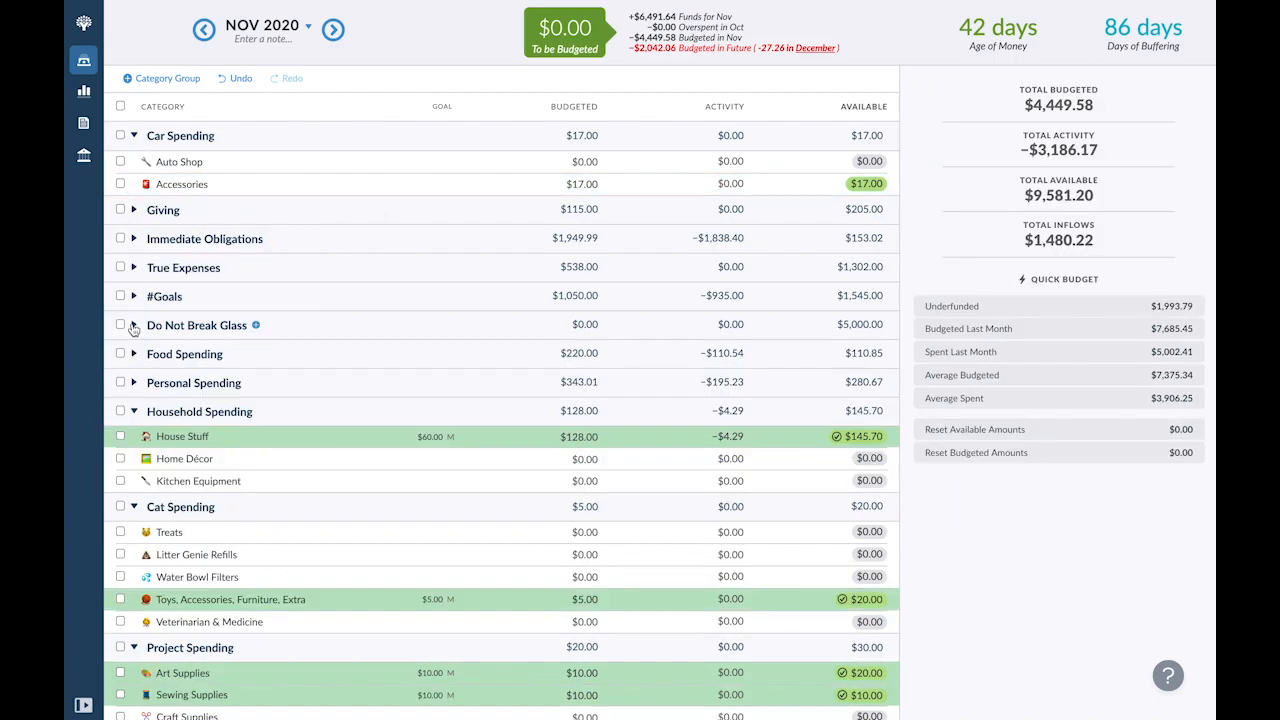
left_click(134, 411)
left_click_drag(149, 135, 242, 487)
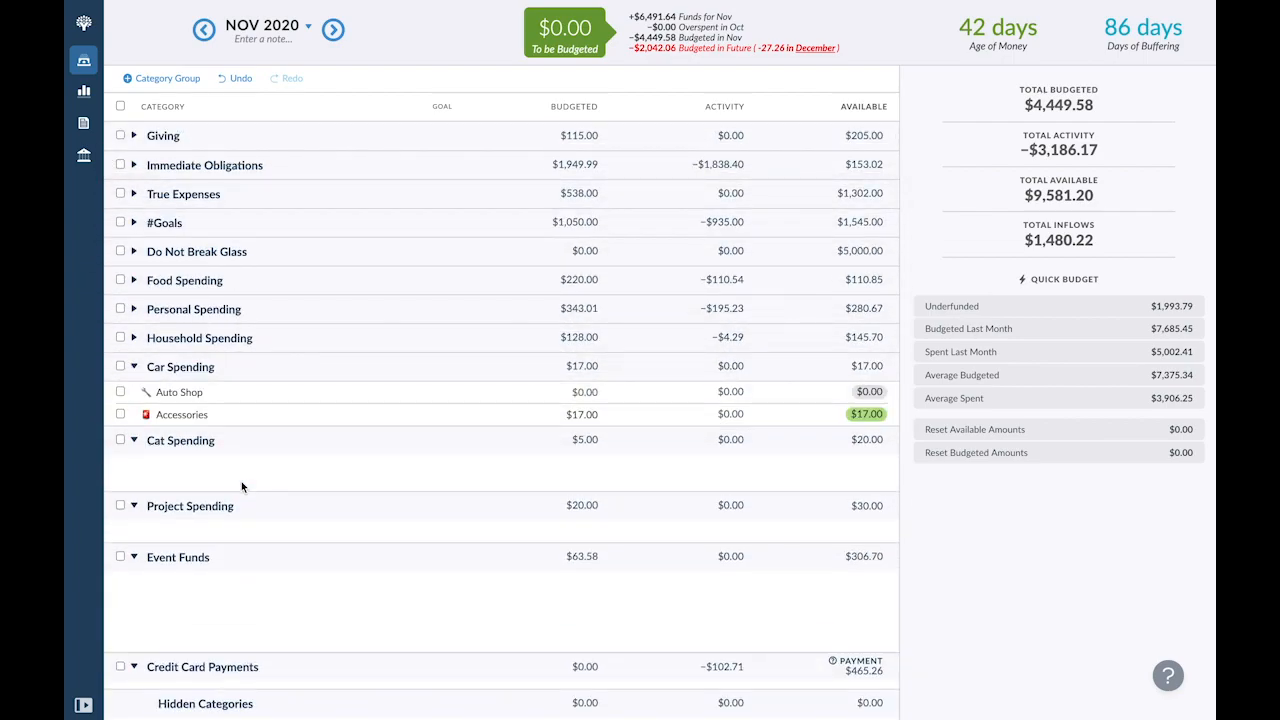